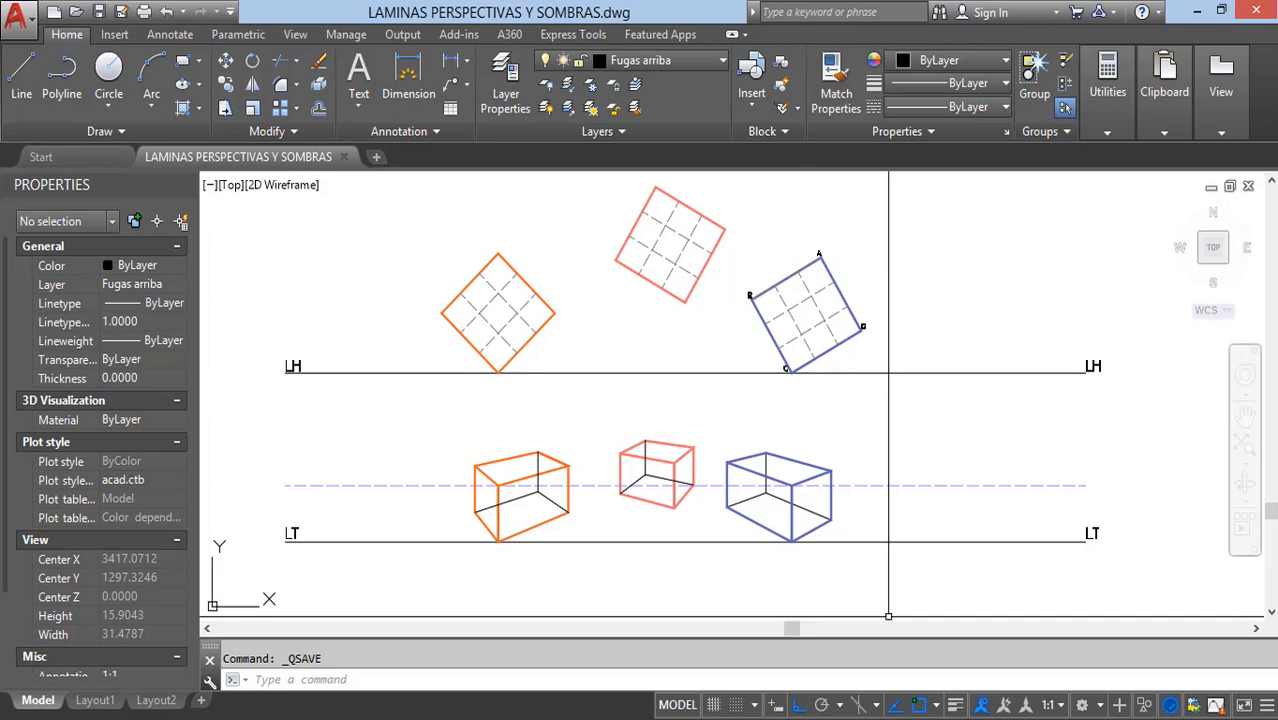
Step: Examine the three rotated square plans above LH and their perspective boxes between the LH and LT lines
click(1236, 596)
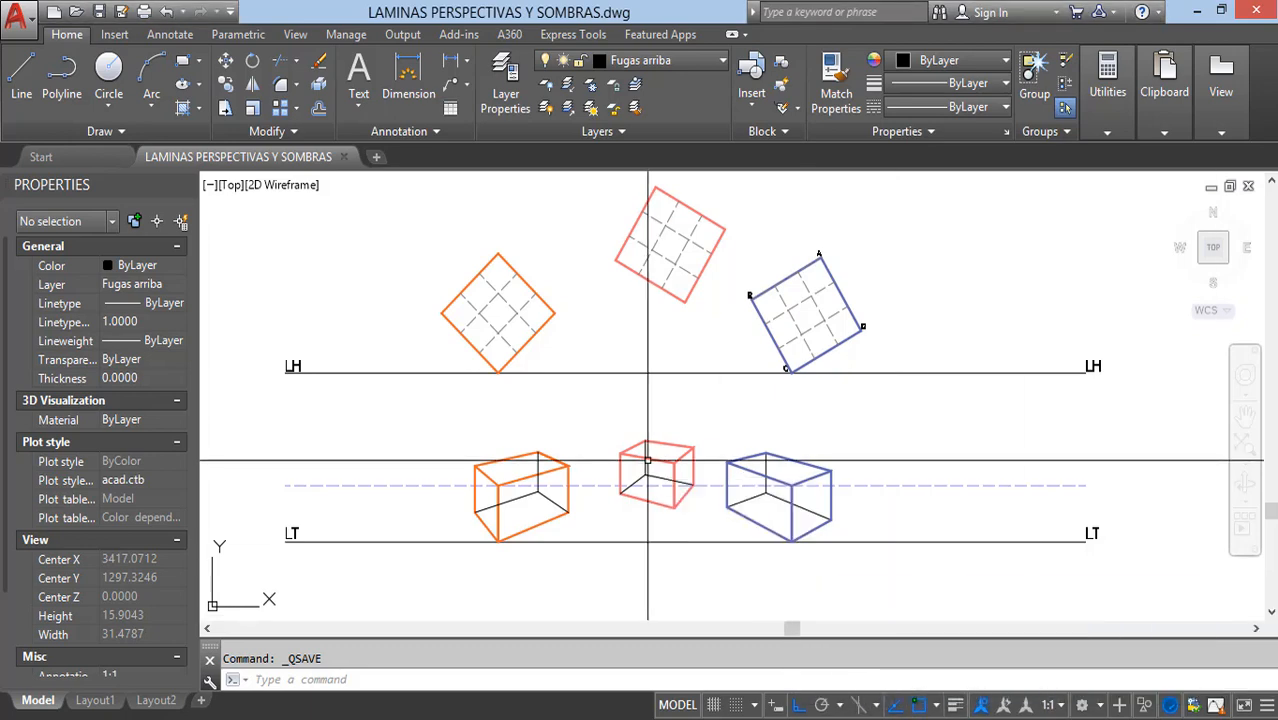
scroll(522, 400, down, 1)
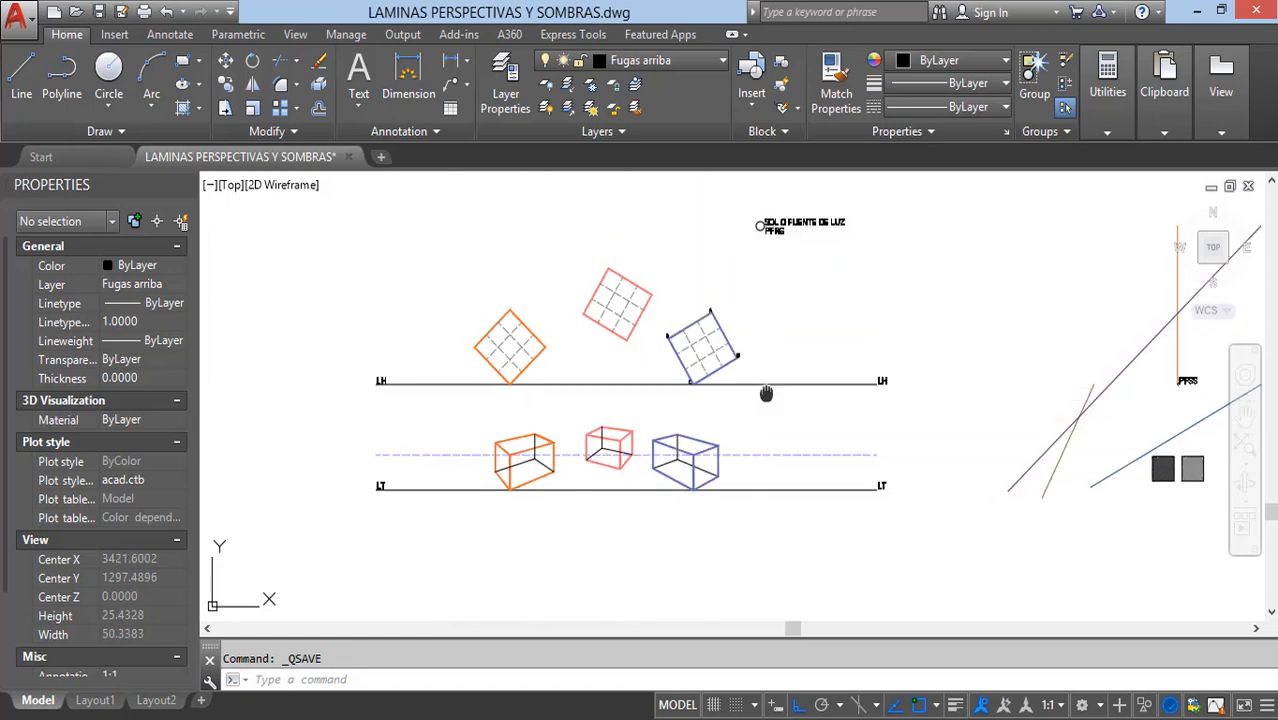
middle_drag(766, 393, 688, 452)
scroll(517, 521, up, 1)
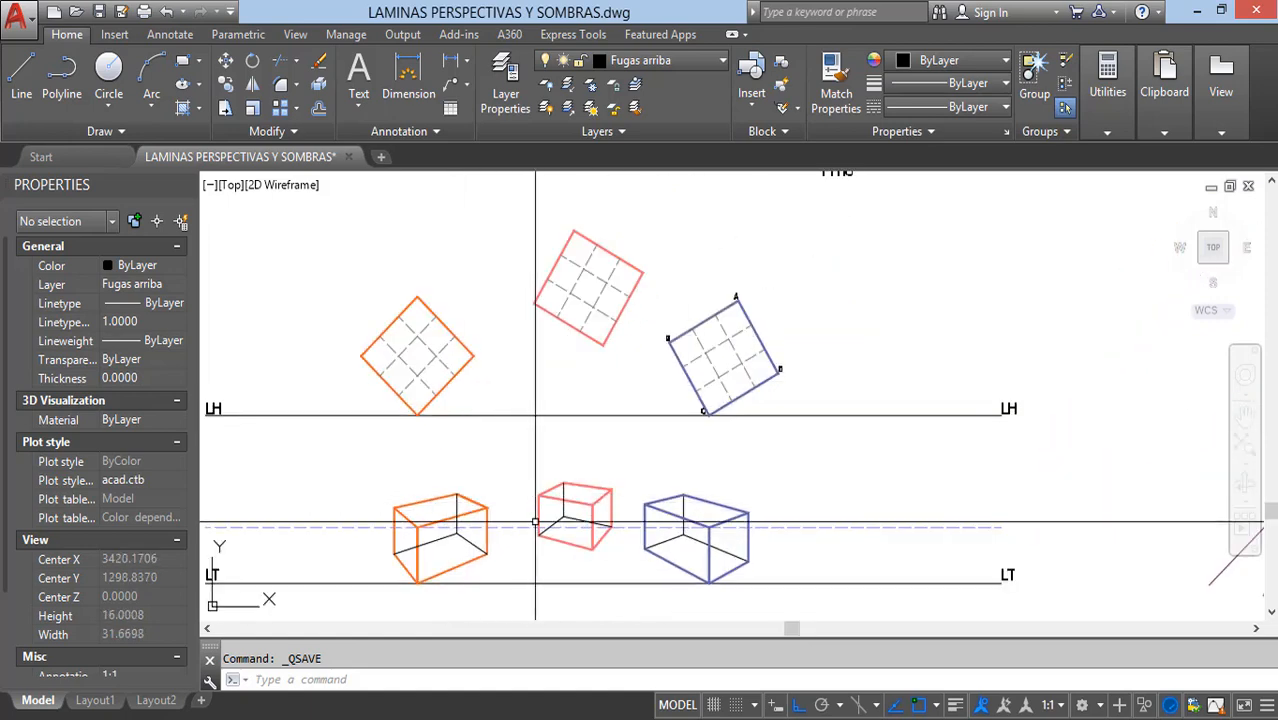
middle_drag(535, 522, 628, 506)
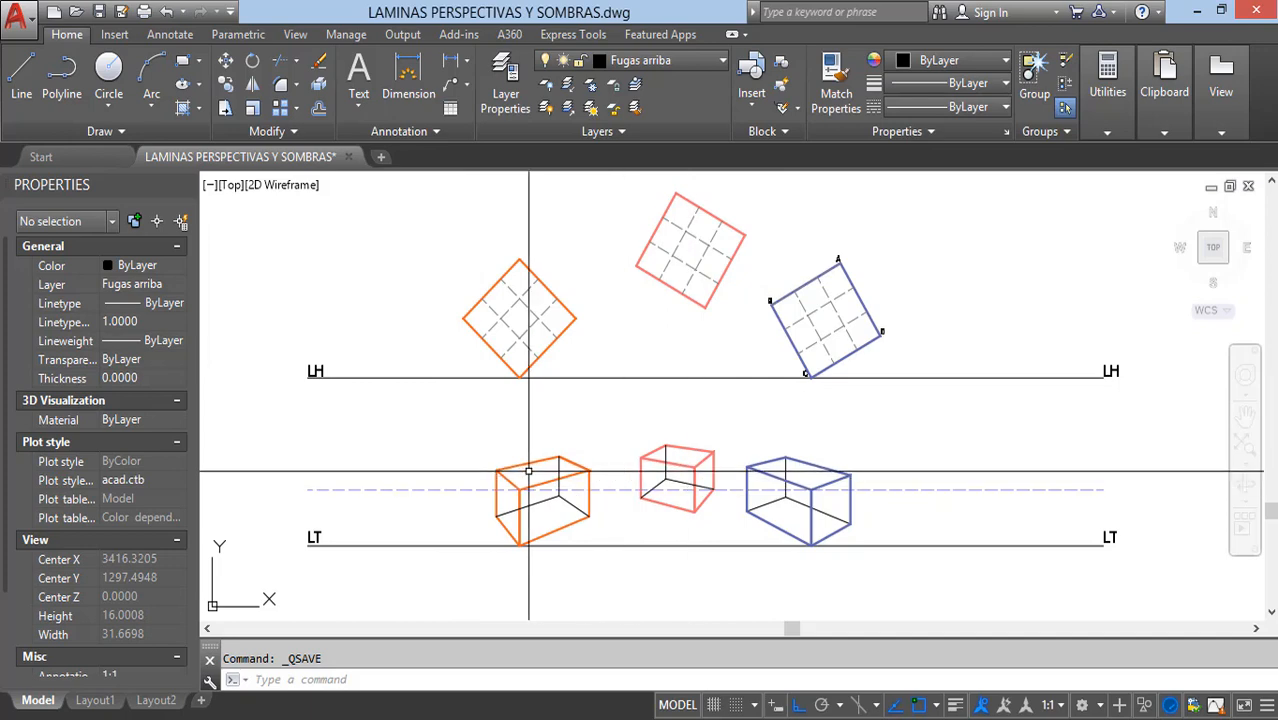
scroll(590, 485, down, 3)
scroll(830, 250, up, 5)
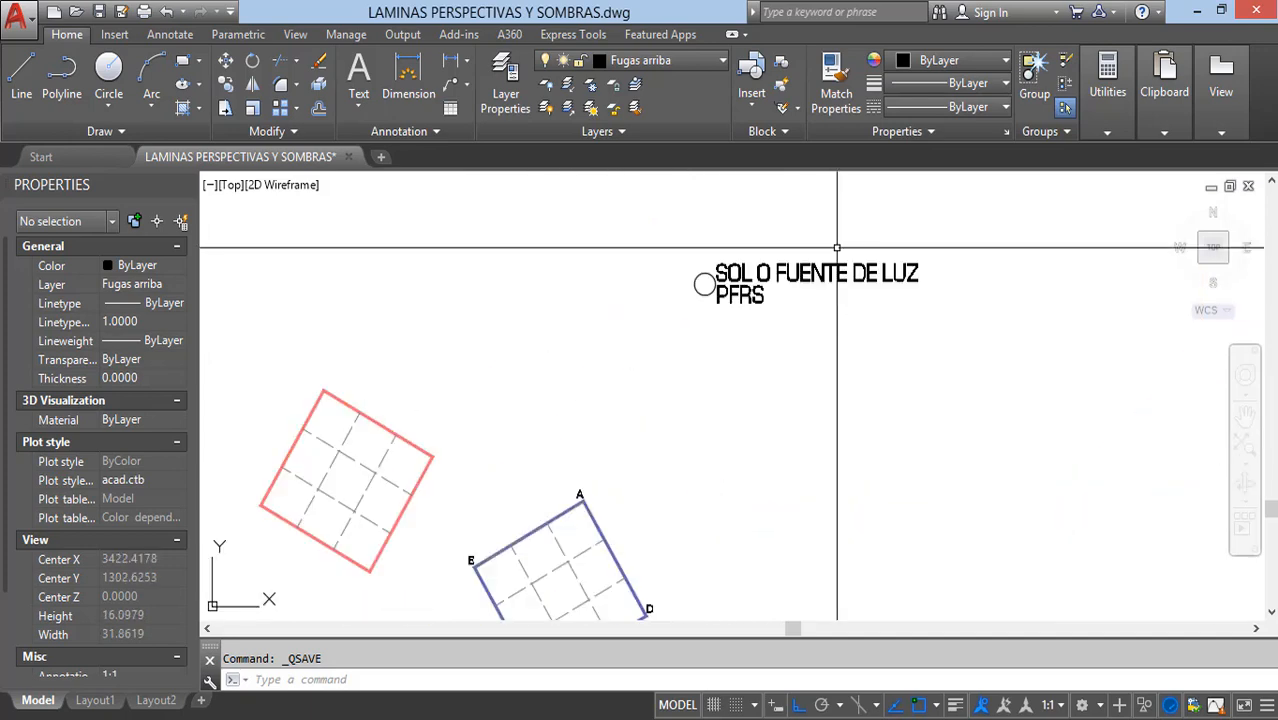
Step: Inspect the light source point labelled SOL O FUENTE DE LUZ PFRS and its position above the horizon line LH
scroll(812, 244, up, 2)
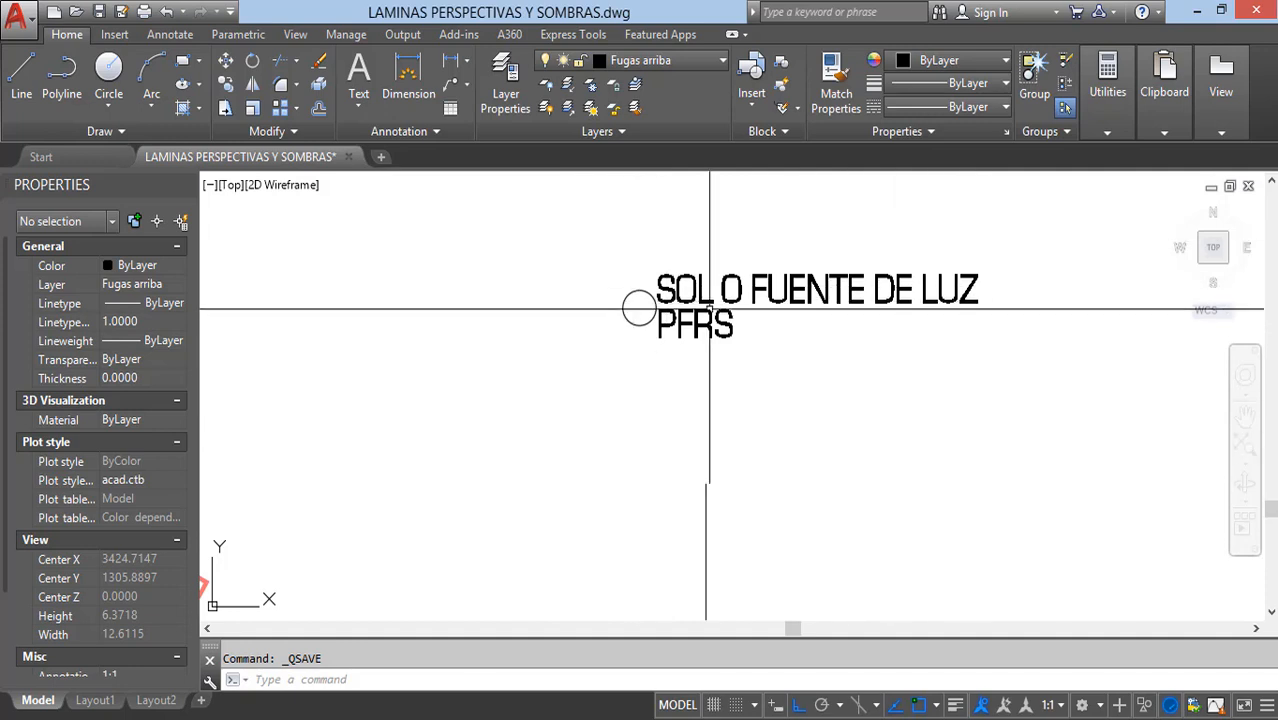
middle_drag(714, 336, 634, 370)
scroll(620, 354, up, 2)
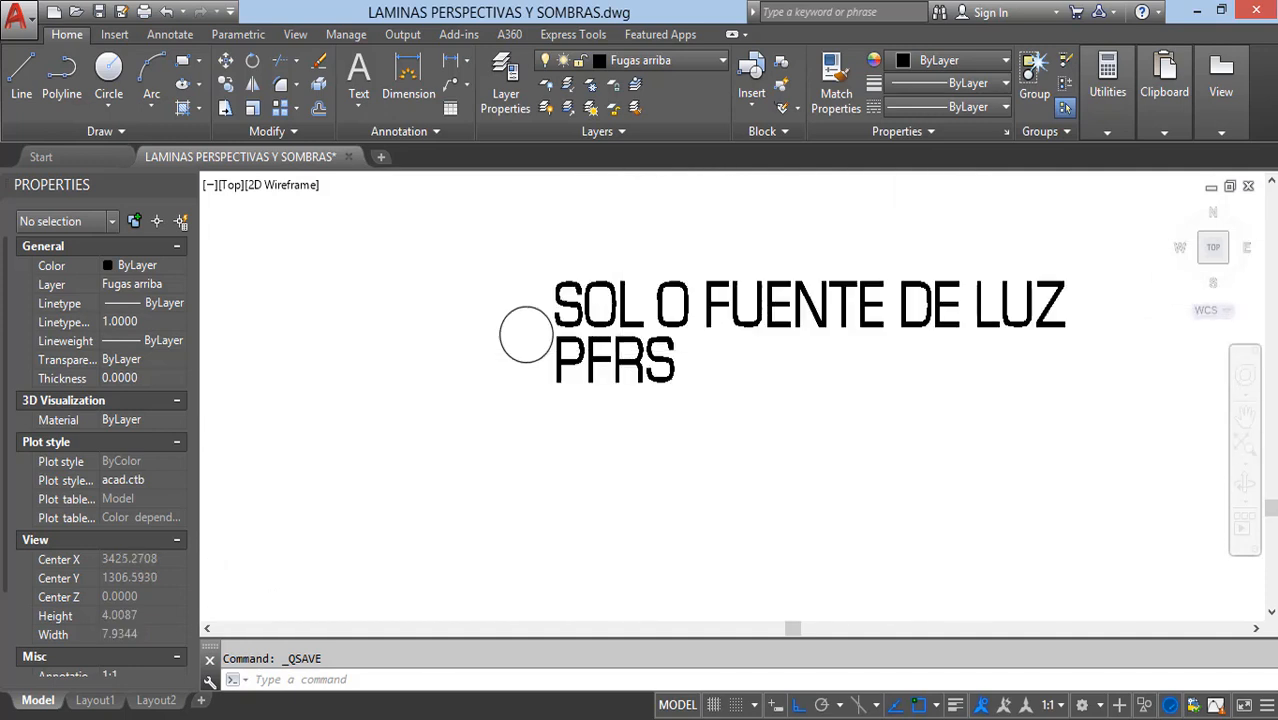
scroll(627, 351, up, 2)
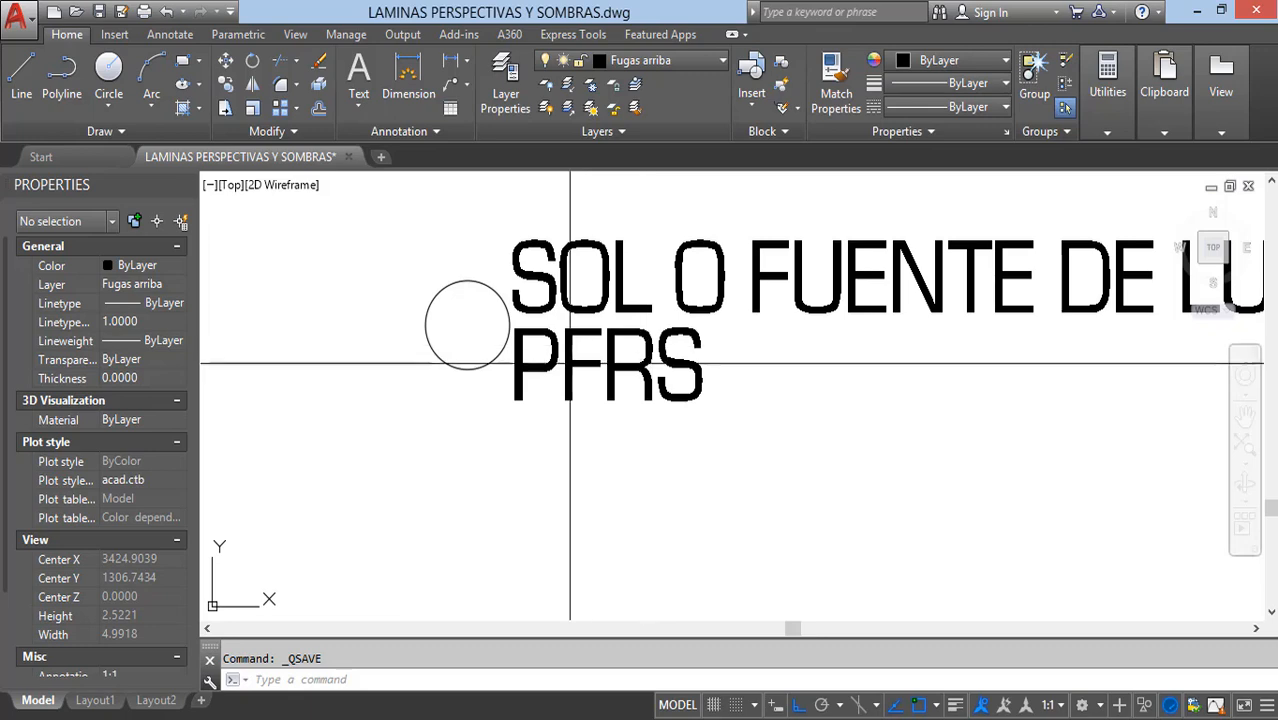
scroll(585, 358, down, 6)
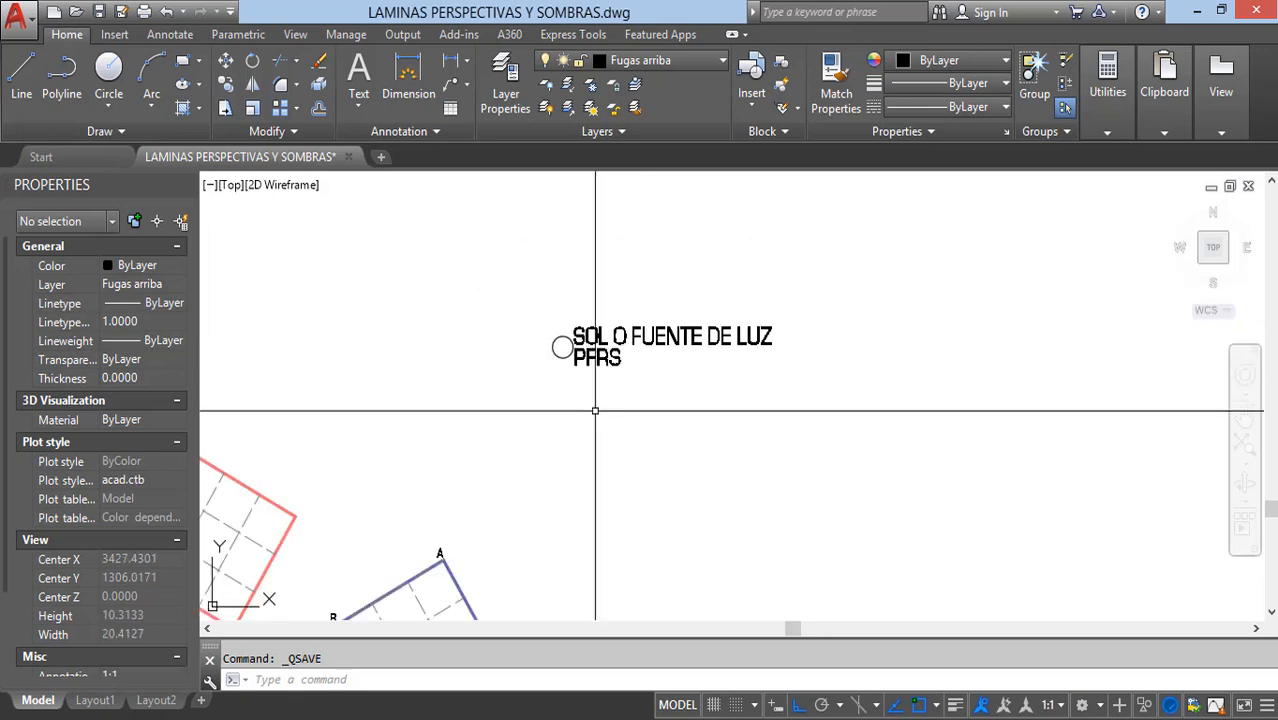
middle_drag(595, 410, 620, 321)
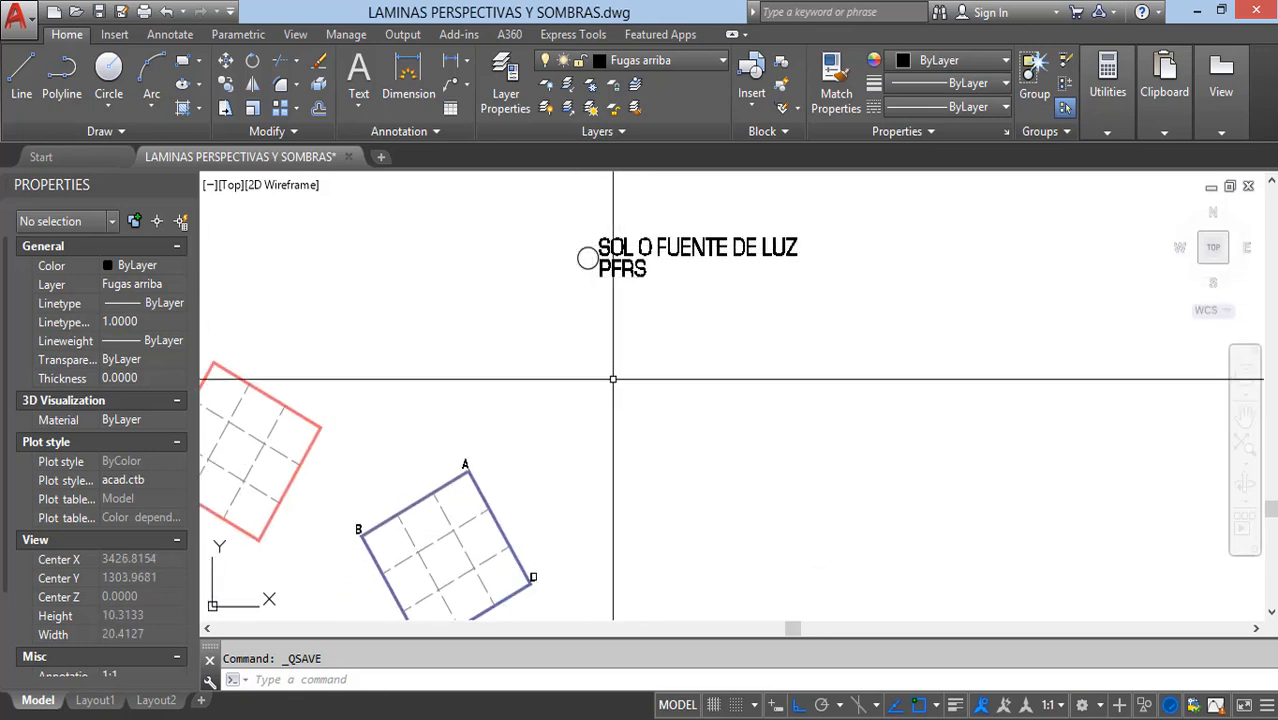
scroll(613, 379, down, 2)
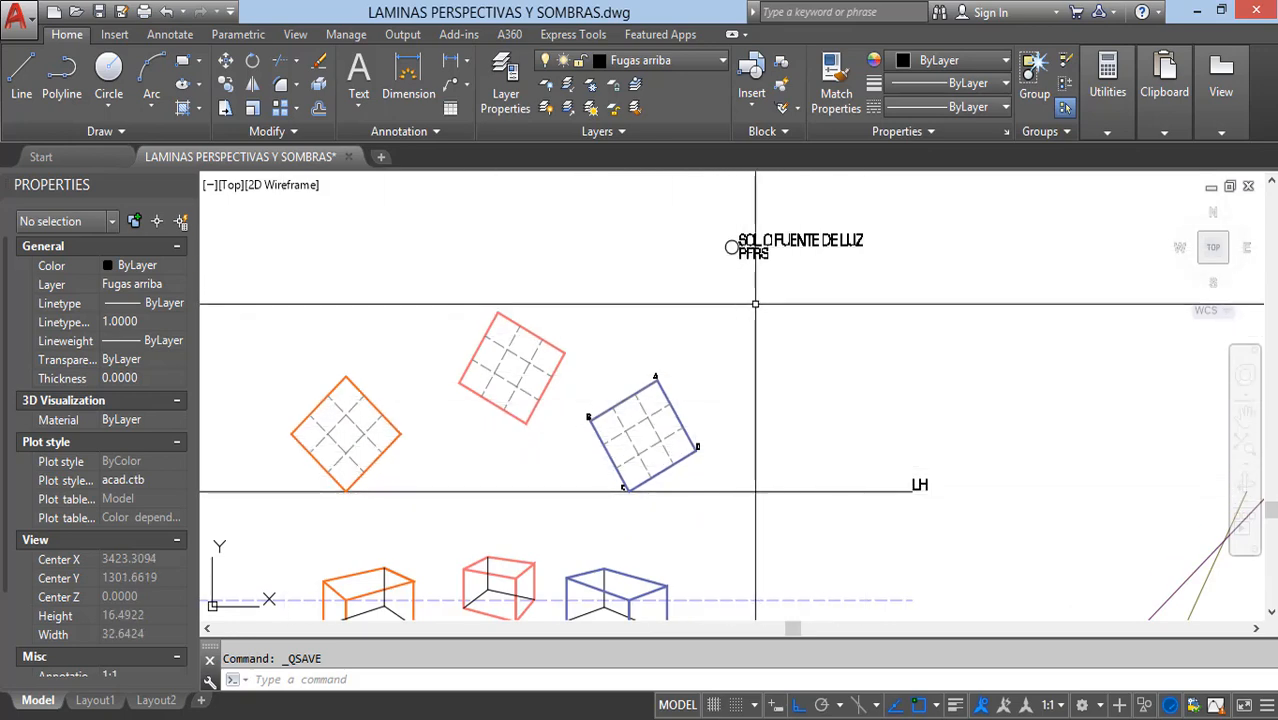
middle_drag(816, 393, 743, 415)
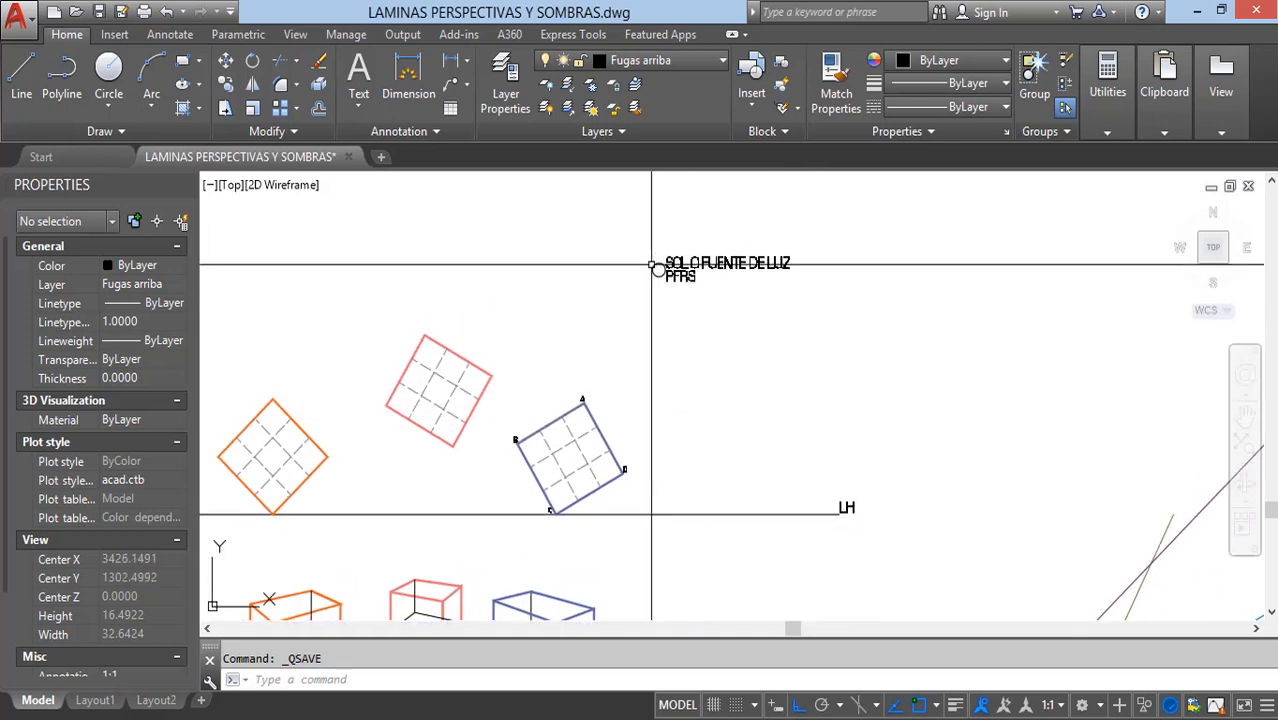
scroll(652, 266, up, 3)
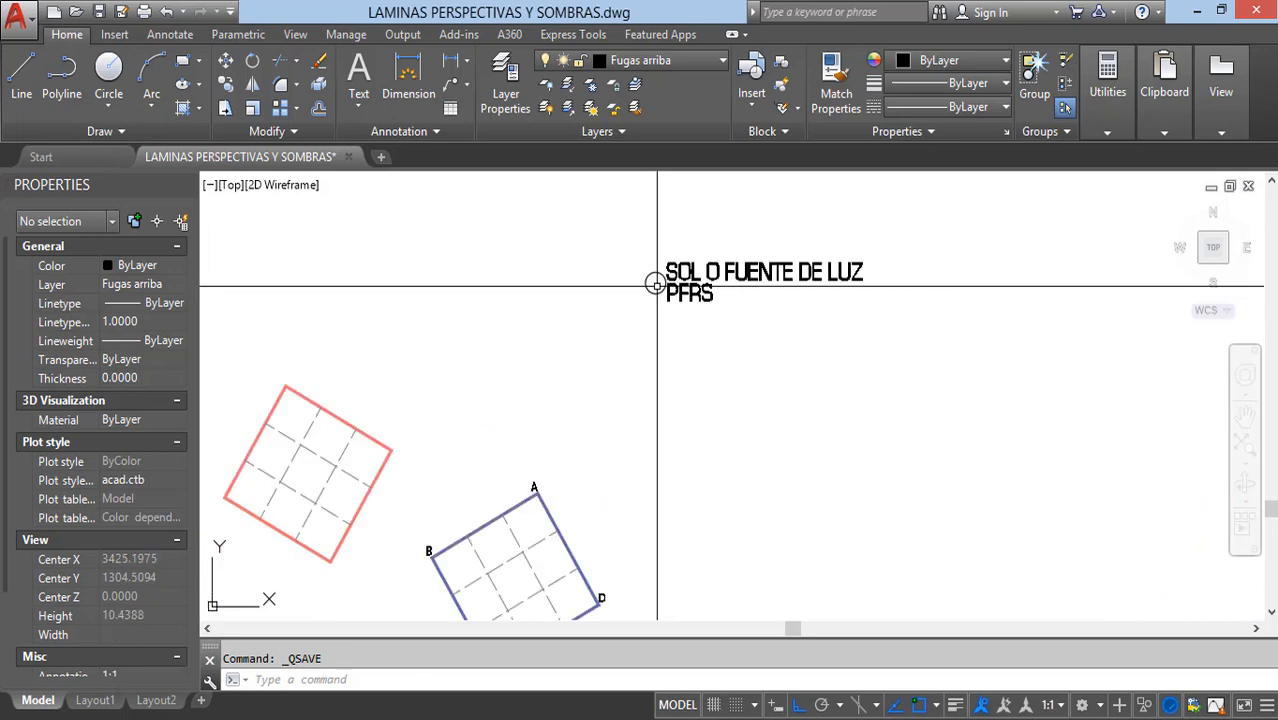
mouse_move(668, 542)
middle_down()
mouse_move(656, 456)
mouse_move(636, 461)
middle_up()
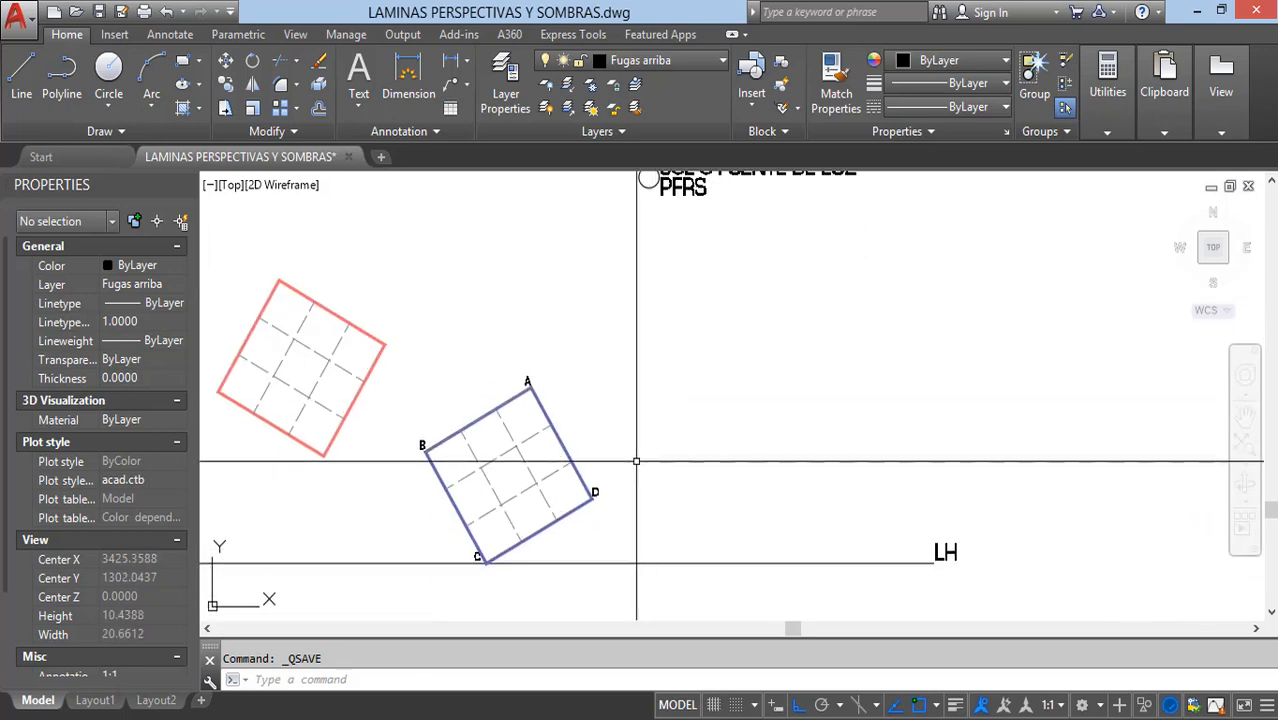
Step: Move the vertical orange line with its PFSS point and label 25 units left, under the light source circle
scroll(636, 461, down, 4)
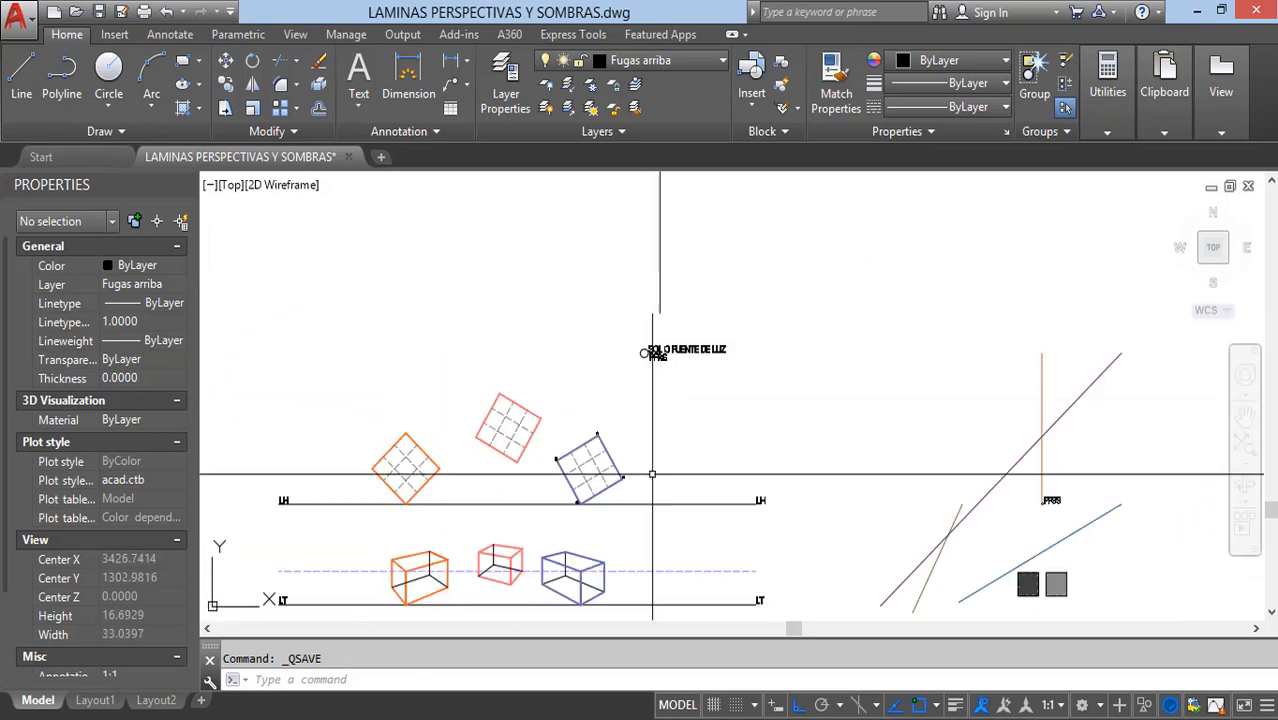
click(941, 258)
click(985, 485)
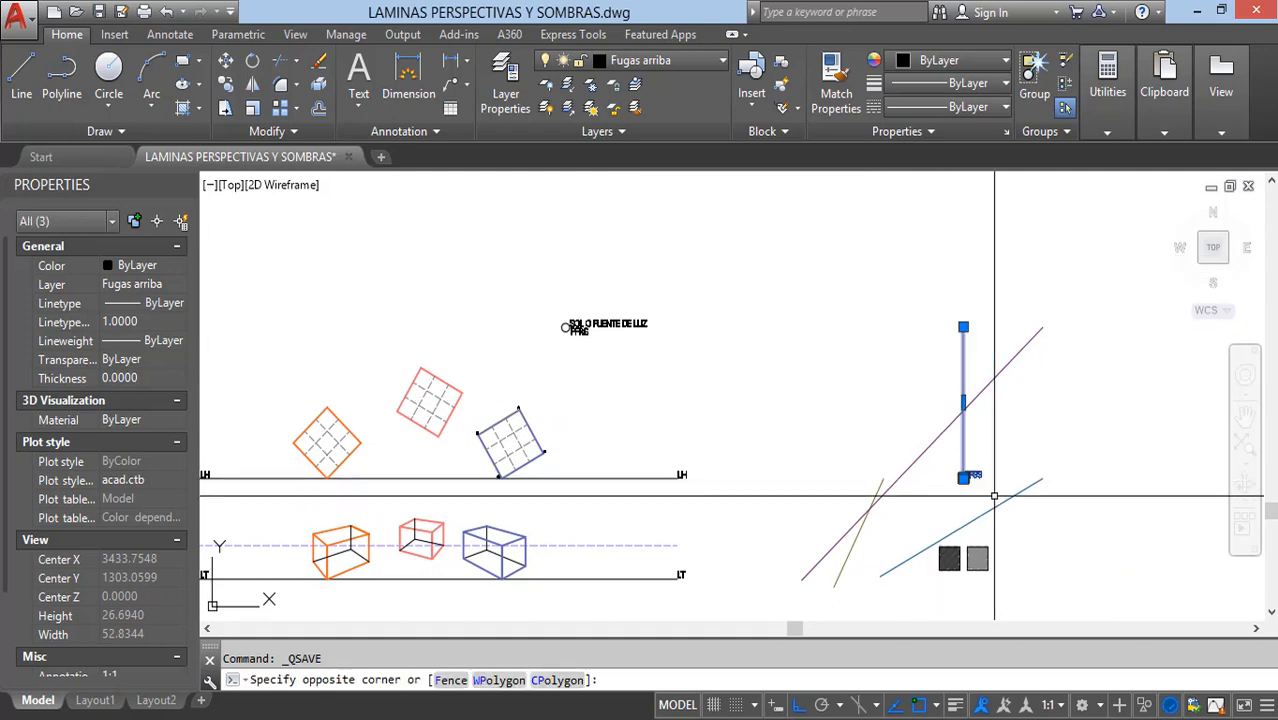
text(m)
key(Return)
click(864, 403)
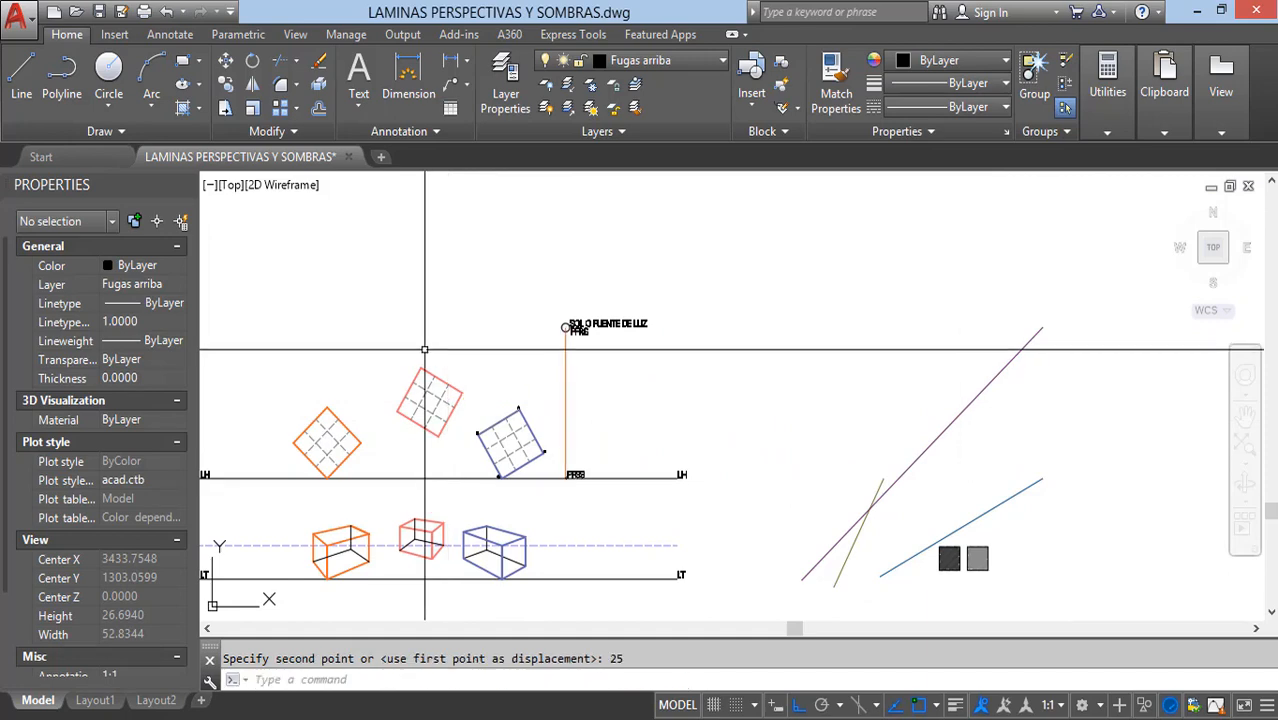
Step: Examine the PFSS point on the horizon line and the three perspective boxes standing below it
scroll(593, 344, up, 4)
middle_drag(613, 455, 614, 268)
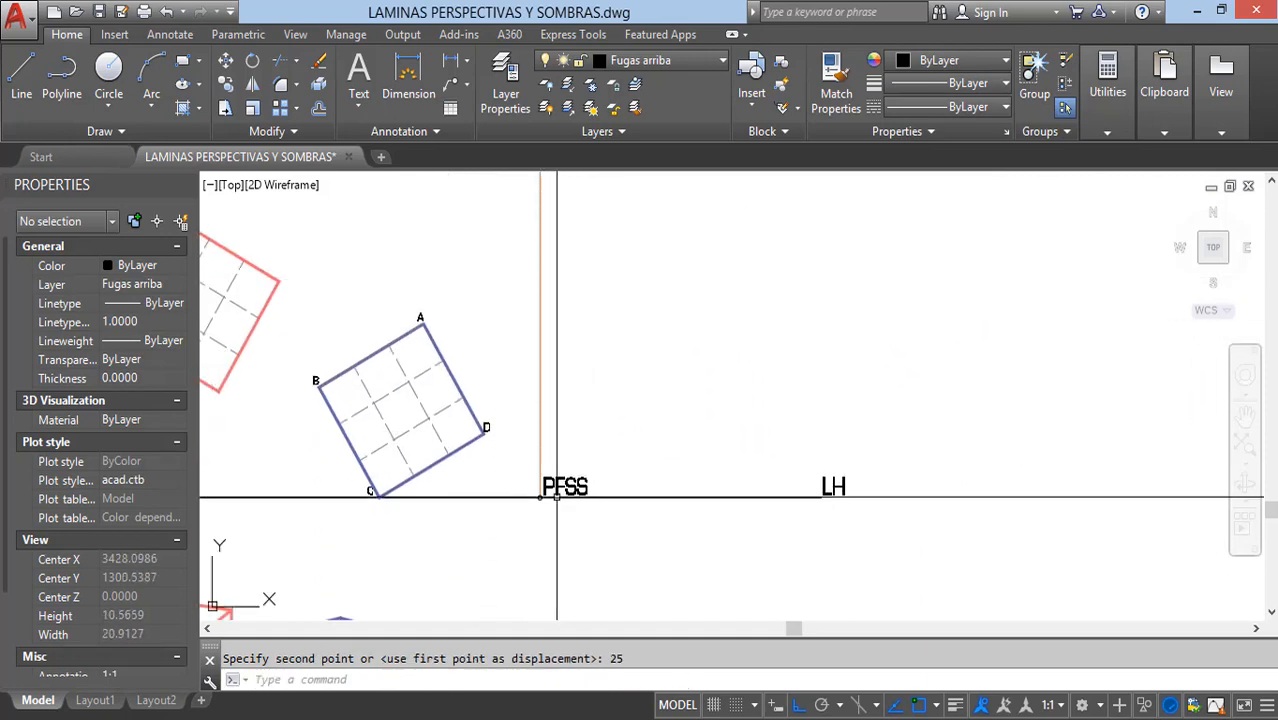
scroll(557, 497, up, 6)
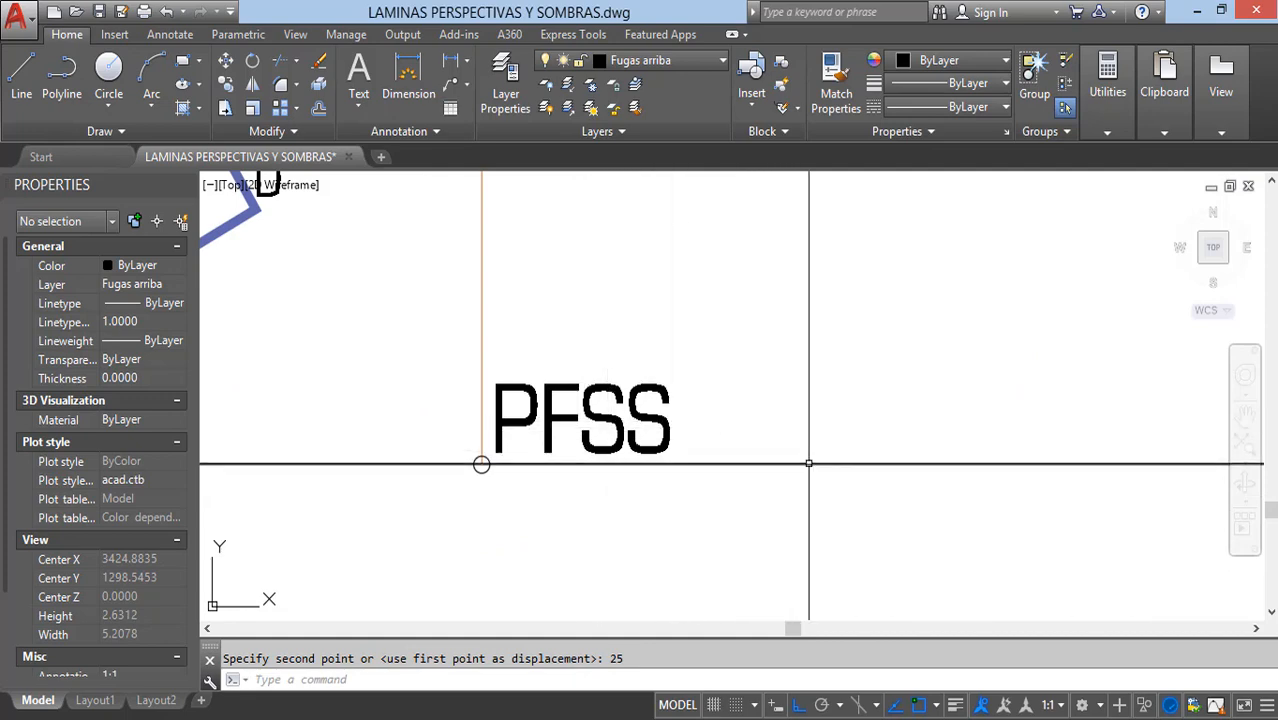
scroll(750, 460, down, 10)
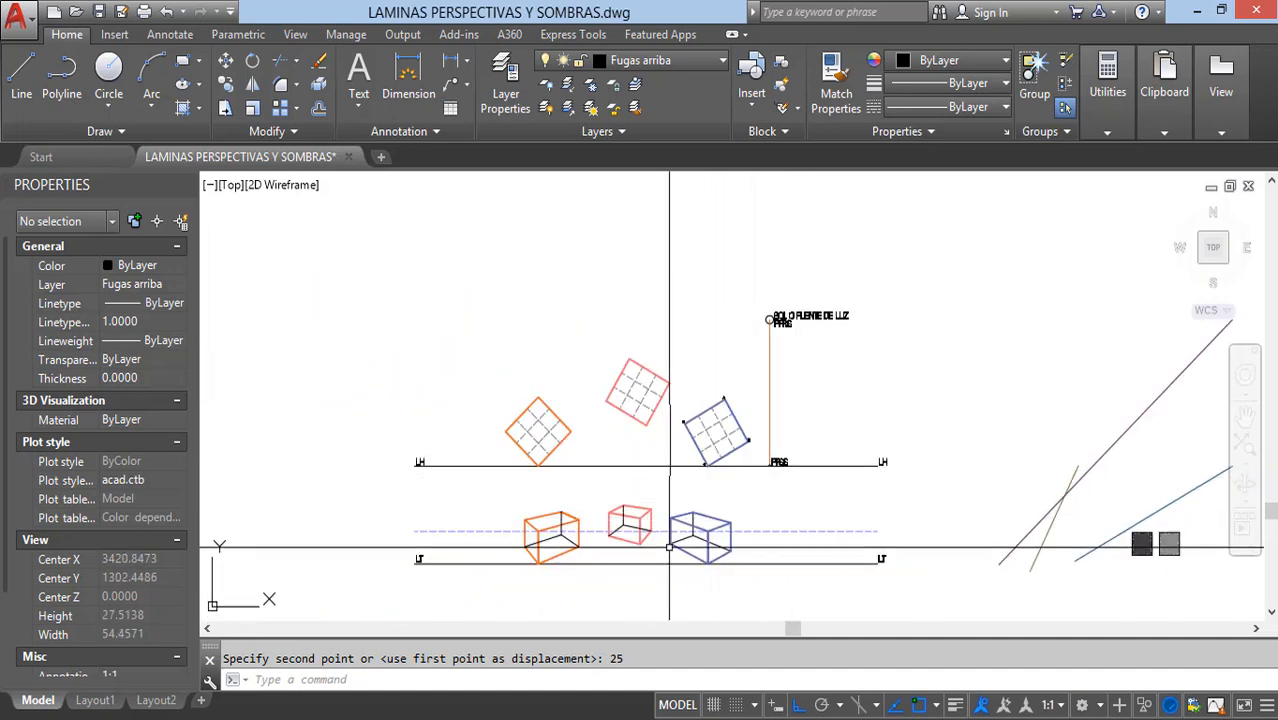
middle_drag(671, 546, 671, 516)
scroll(593, 440, up, 3)
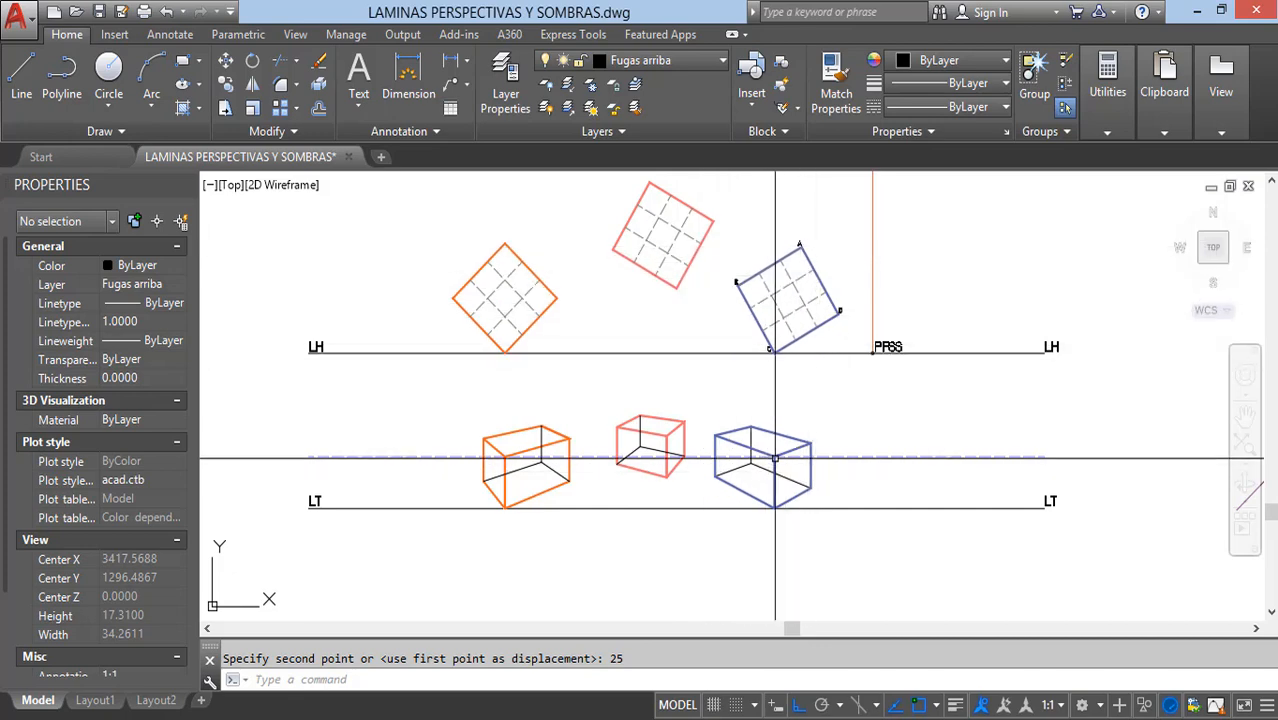
mouse_move(597, 595)
middle_down()
mouse_move(601, 521)
mouse_move(628, 551)
middle_up()
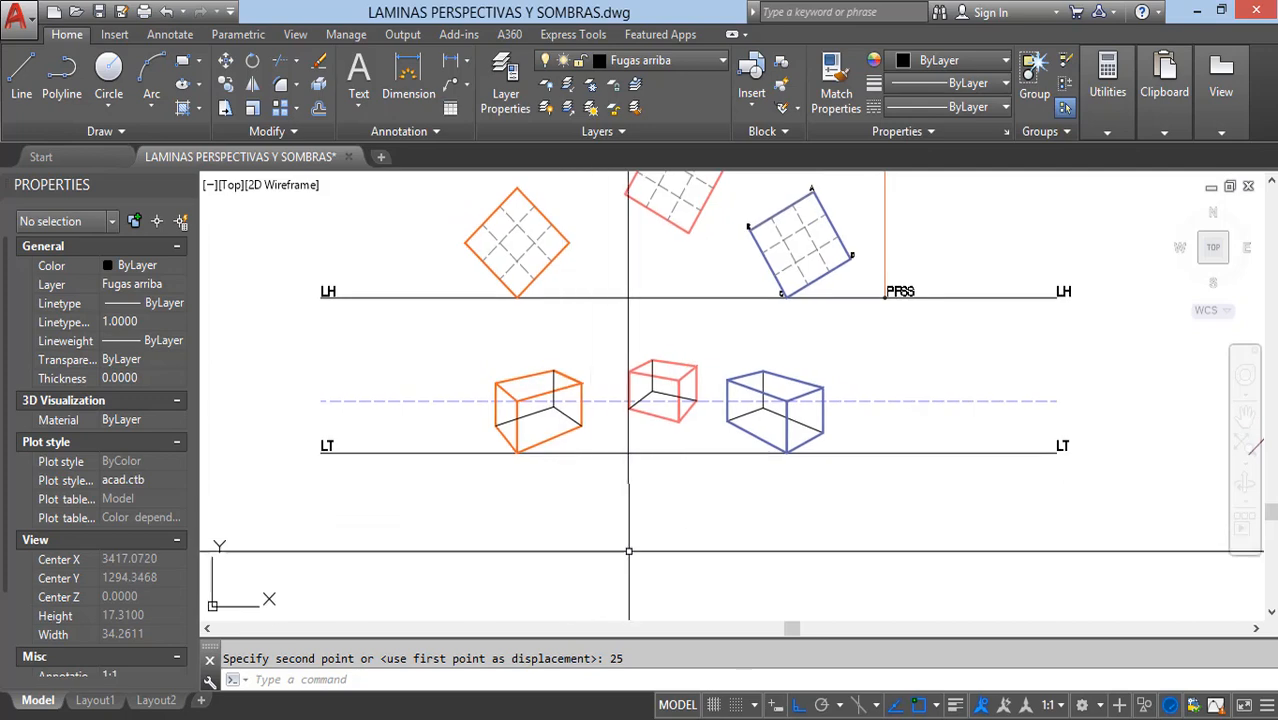
middle_drag(641, 487, 665, 529)
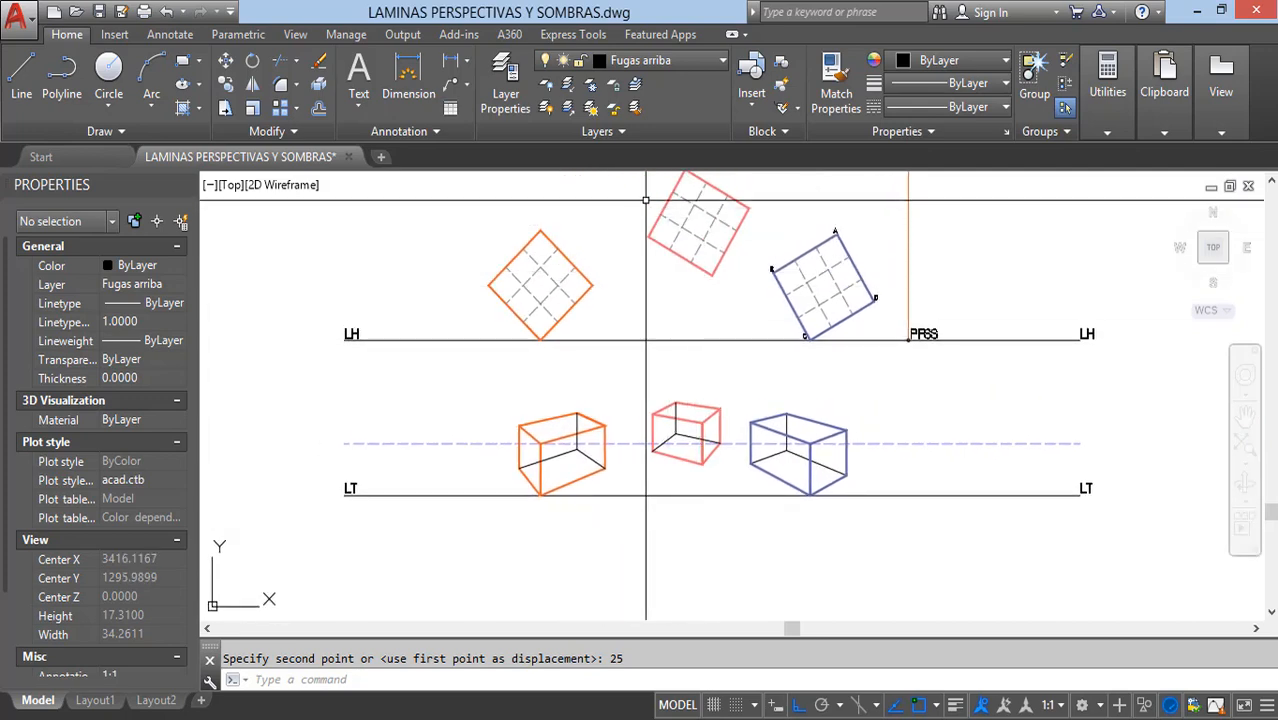
middle_drag(593, 365, 630, 368)
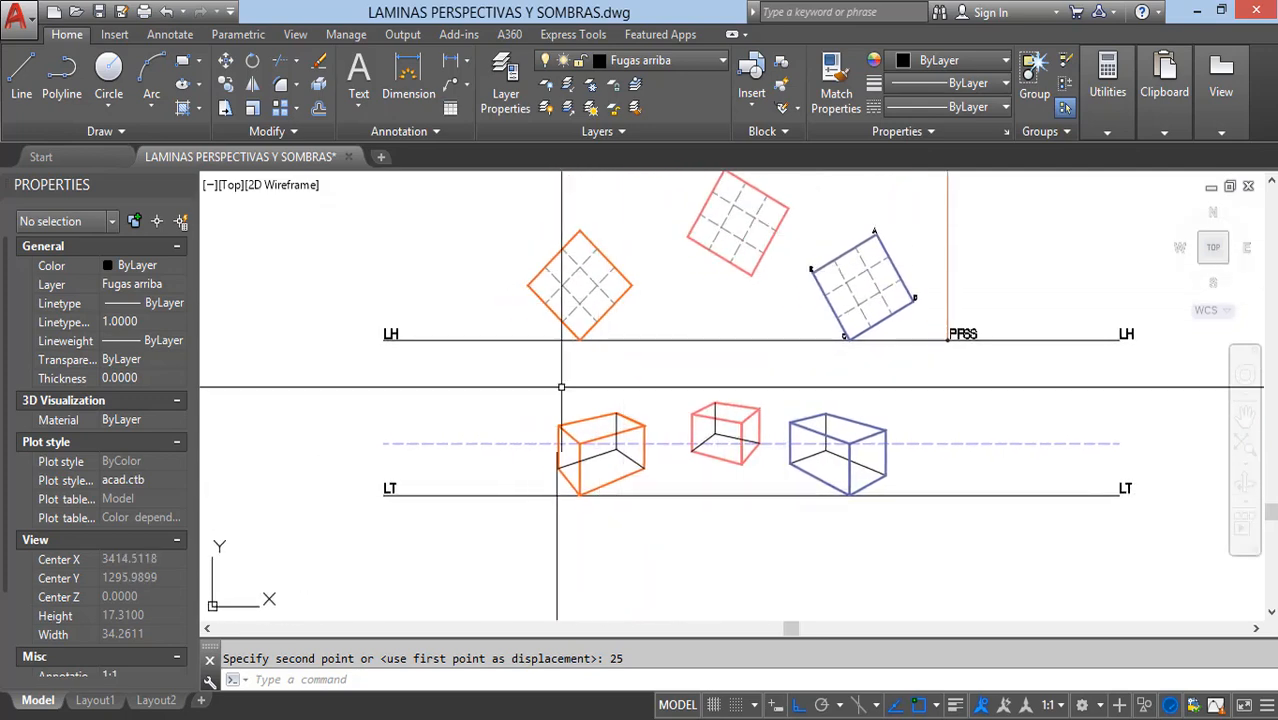
middle_drag(604, 486, 530, 484)
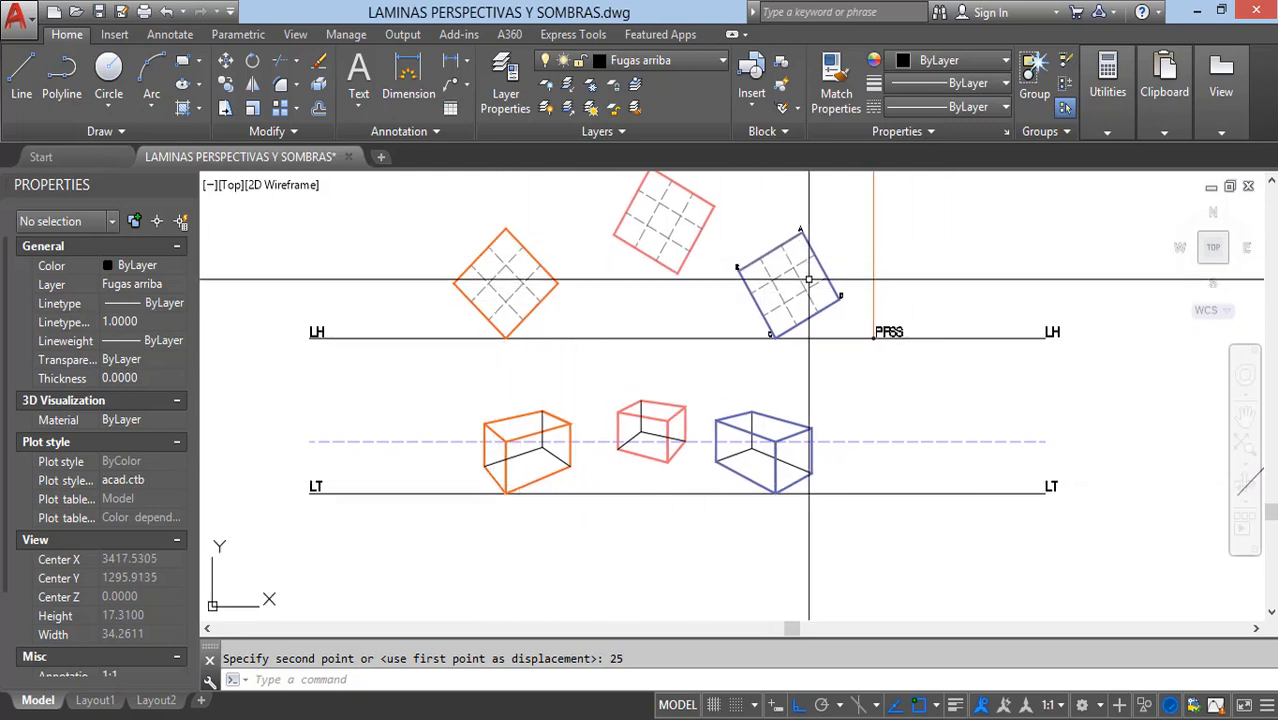
scroll(1022, 465, up, 2)
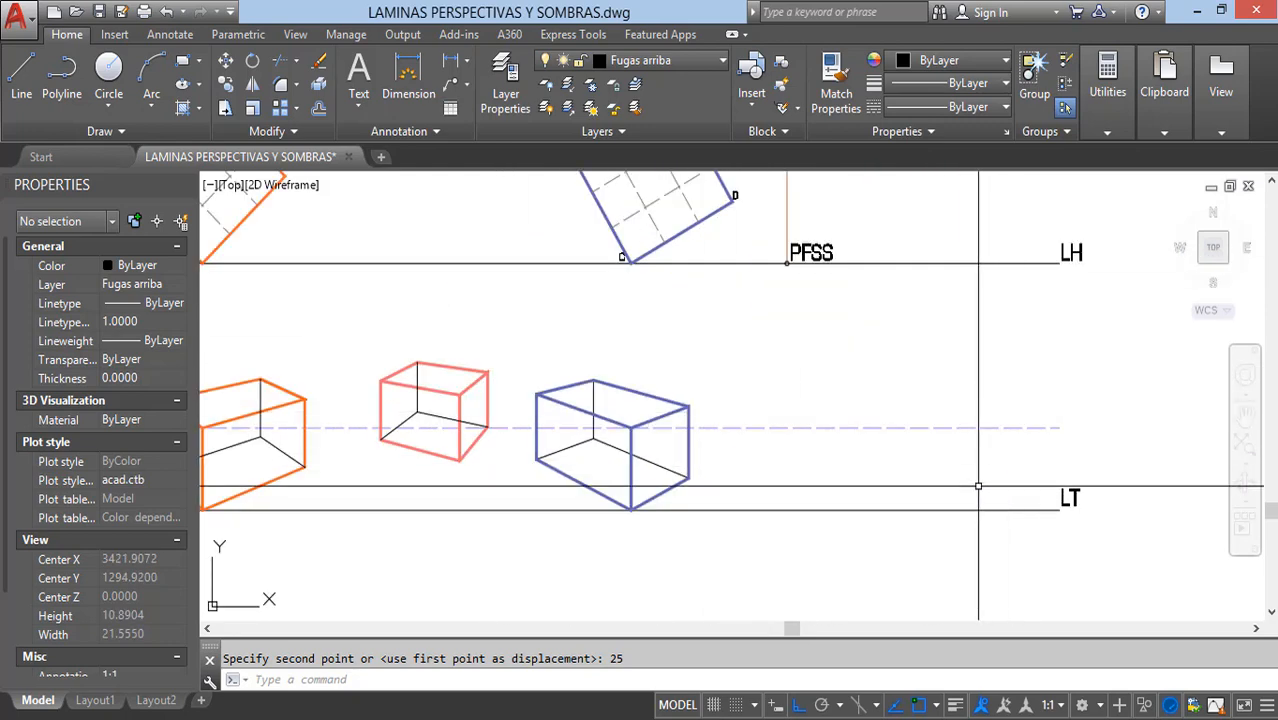
Step: Make layer 0 current and turn on the COTAS layer
click(663, 62)
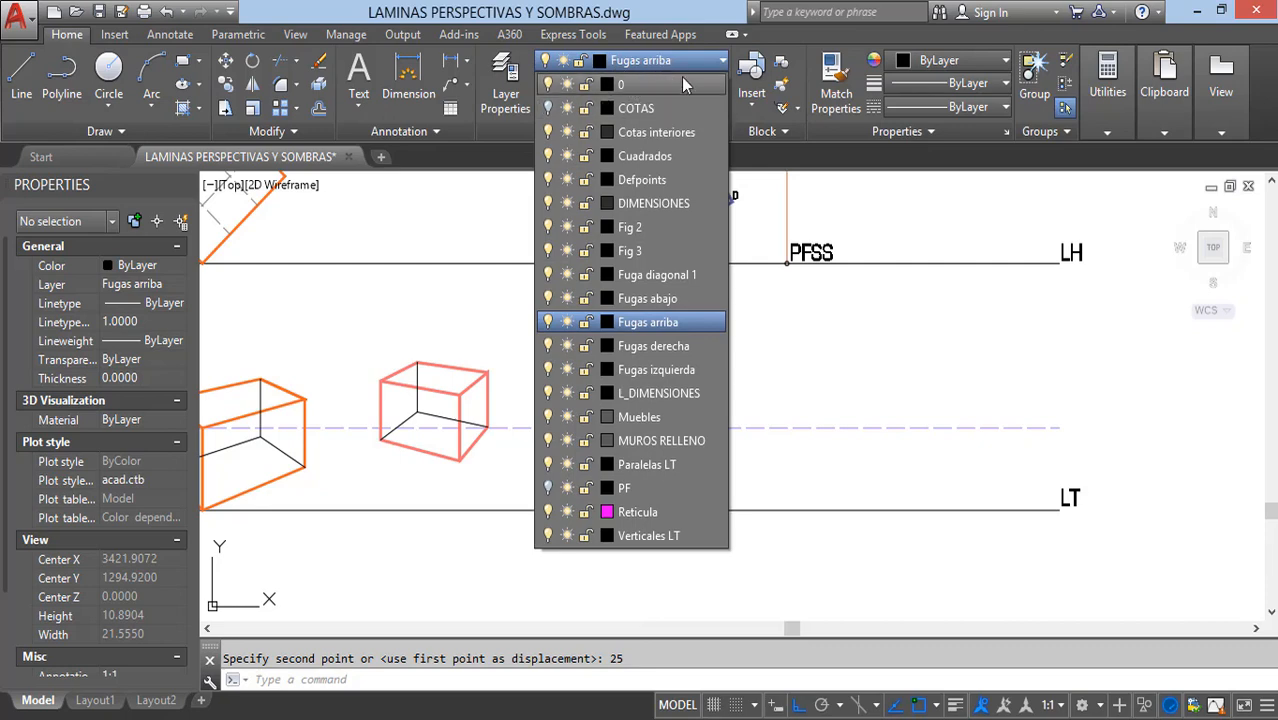
click(620, 84)
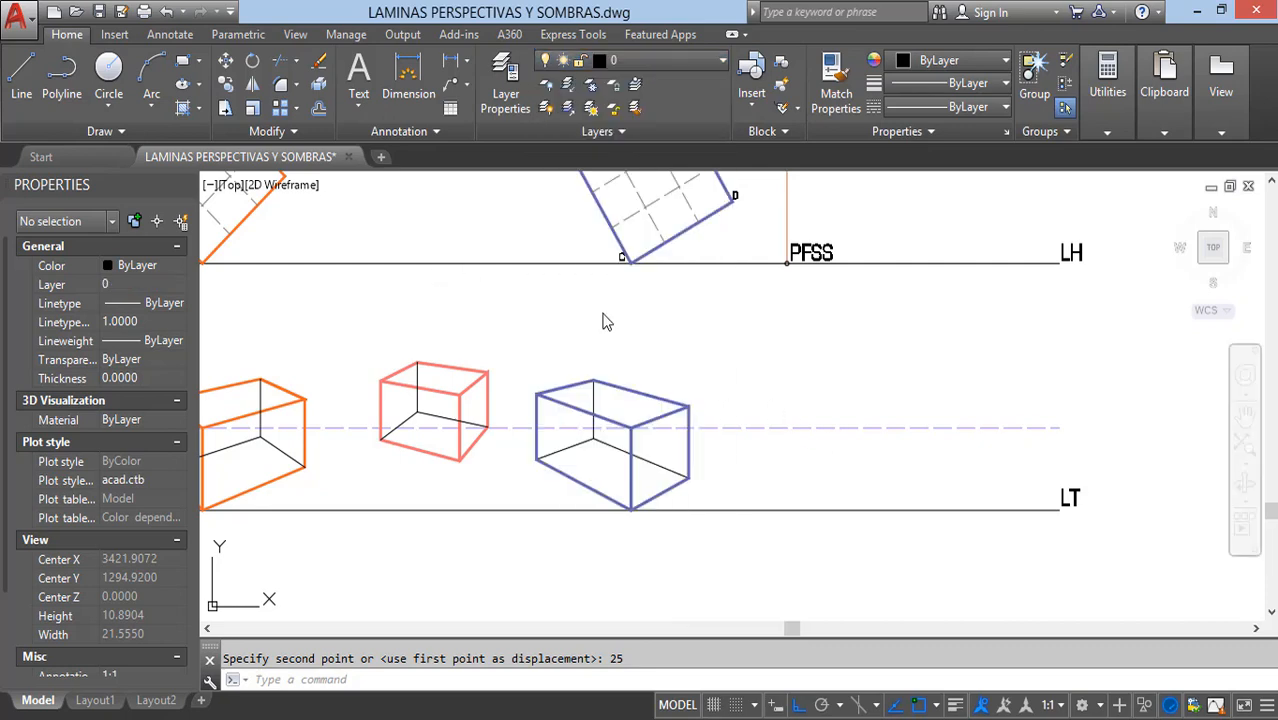
click(659, 63)
click(549, 108)
Step: Review the dimensions of the whole layout, including the horizon line, square angles, box spacing and light source position
scroll(686, 447, down, 2)
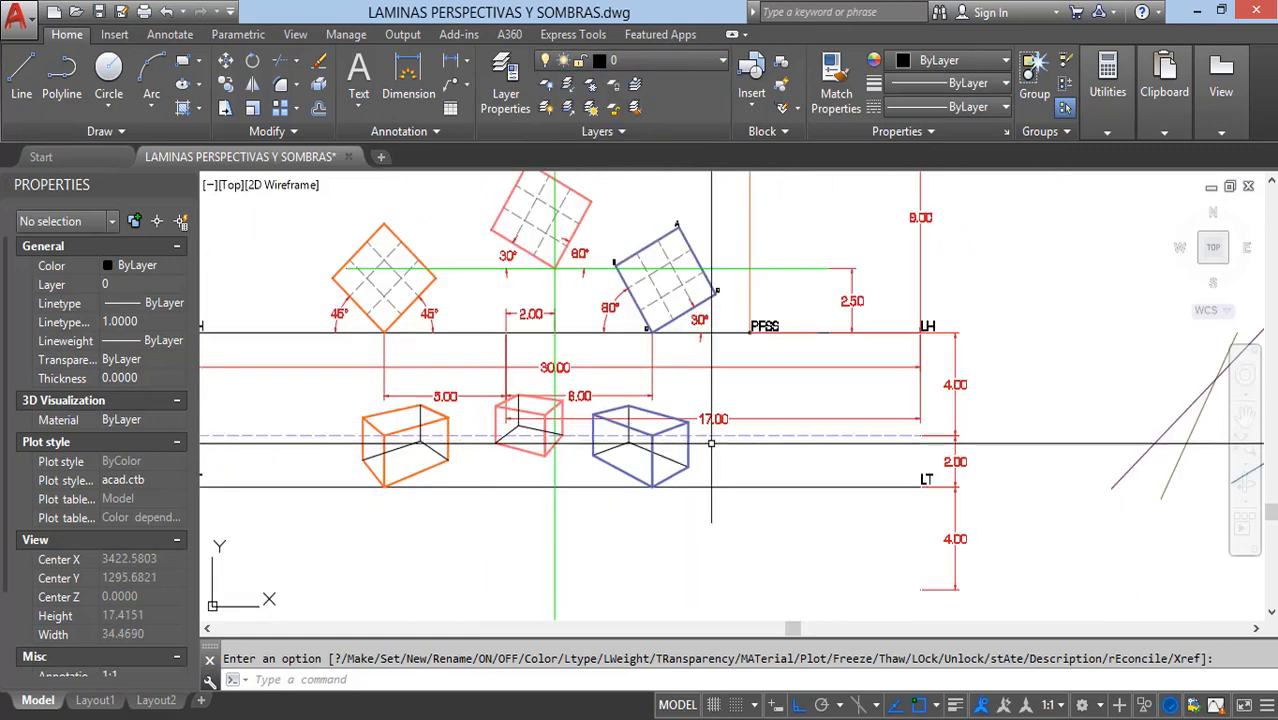
mouse_move(711, 443)
middle_down()
mouse_move(794, 463)
mouse_move(749, 436)
mouse_move(763, 441)
middle_up()
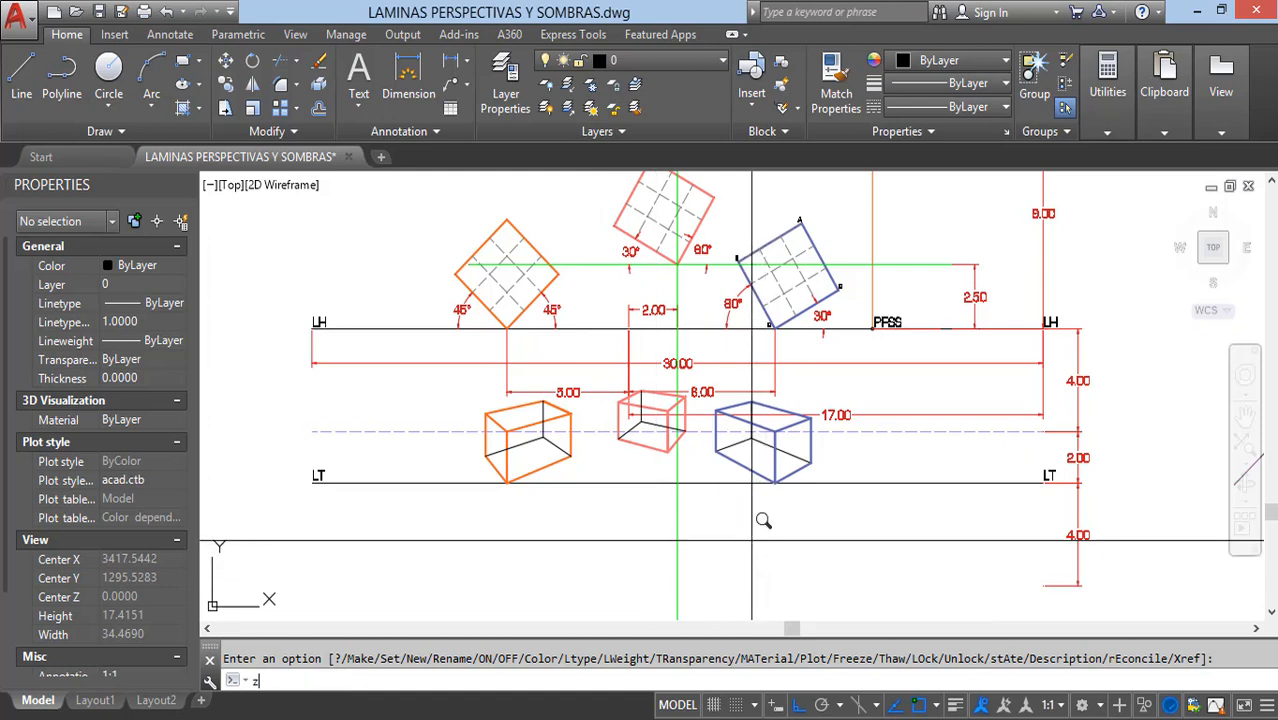
key(Return)
key(Return)
drag(613, 457, 696, 528)
mouse_move(776, 481)
middle_down()
mouse_move(759, 522)
mouse_move(790, 545)
middle_up()
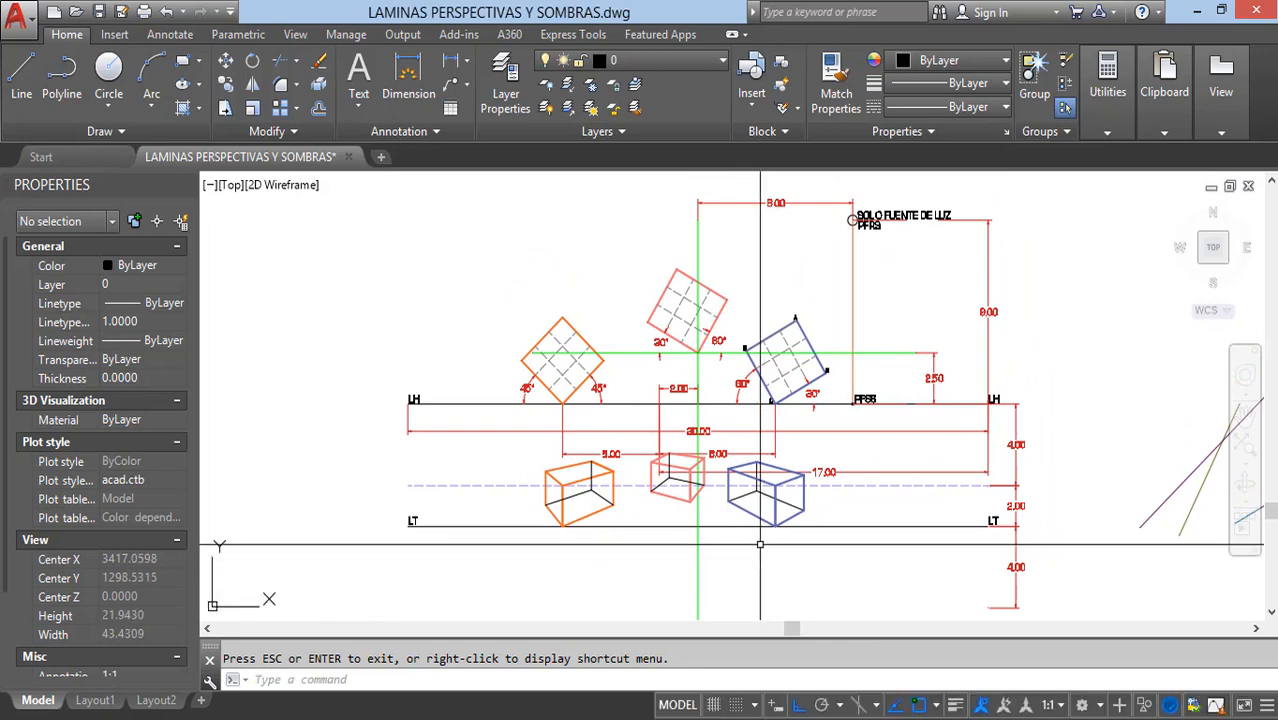
key(Return)
drag(808, 515, 795, 472)
key(Escape)
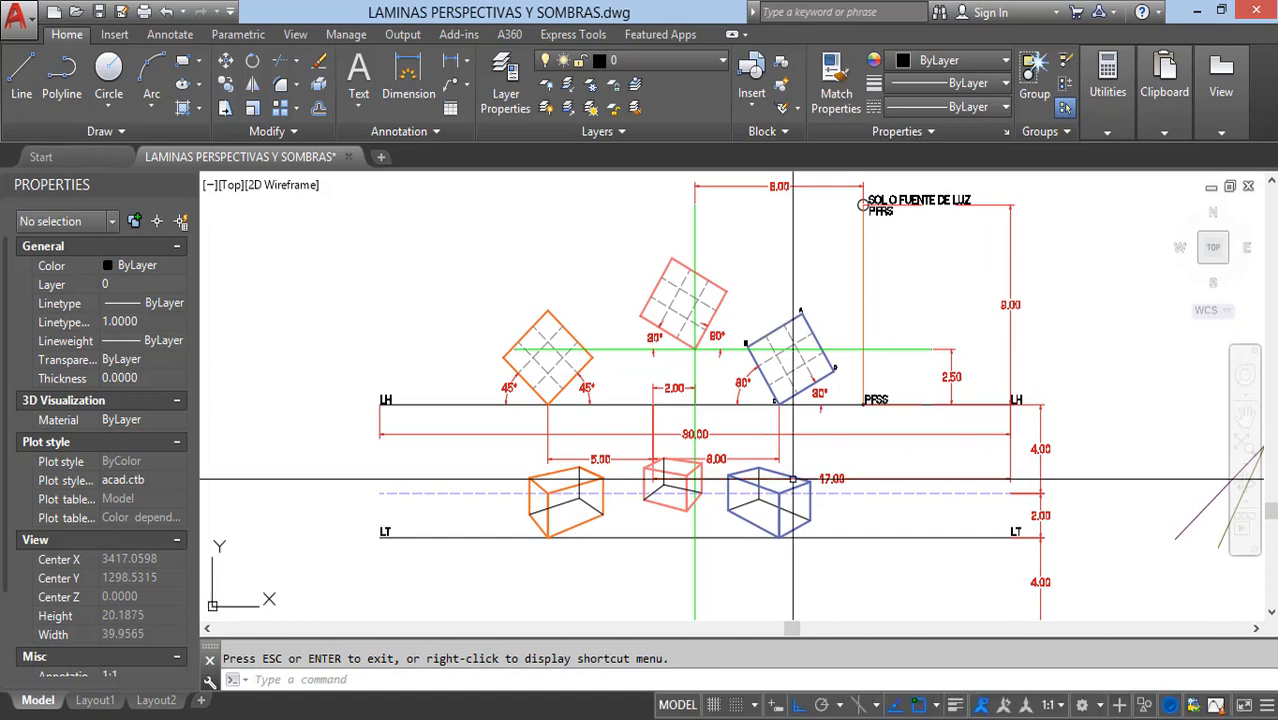
scroll(778, 175, up, 4)
scroll(741, 203, down, 4)
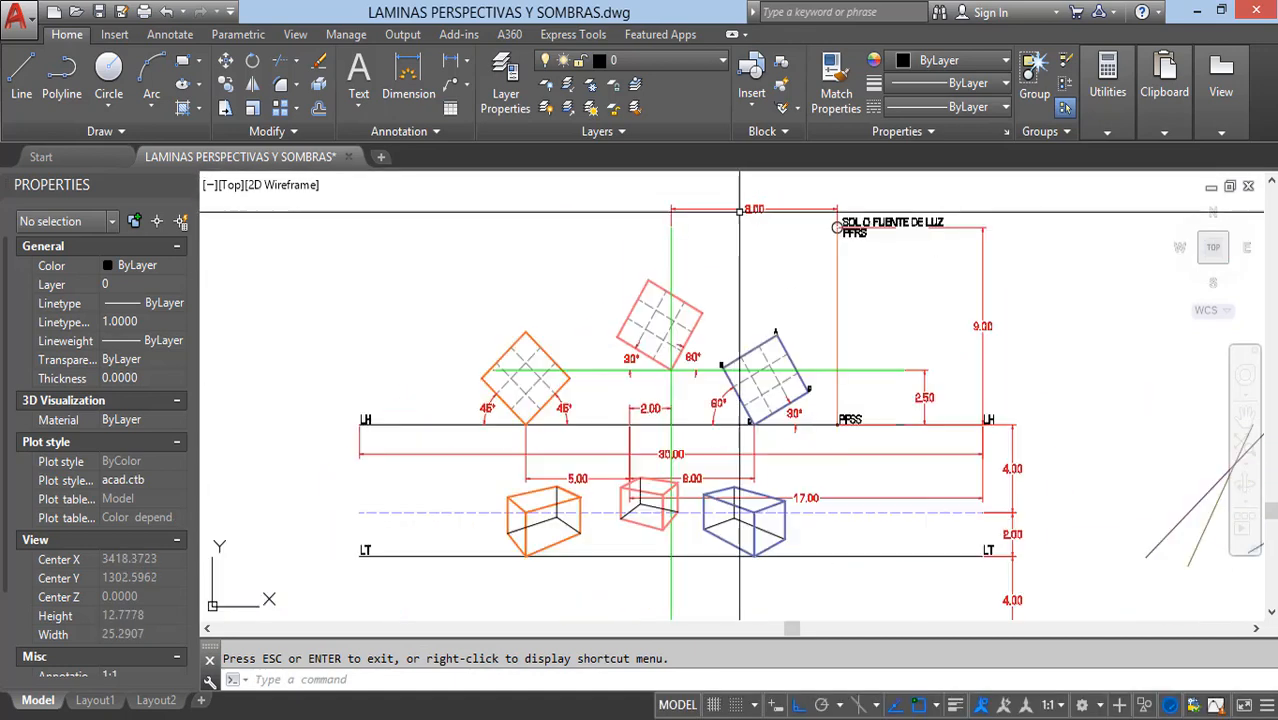
click(685, 427)
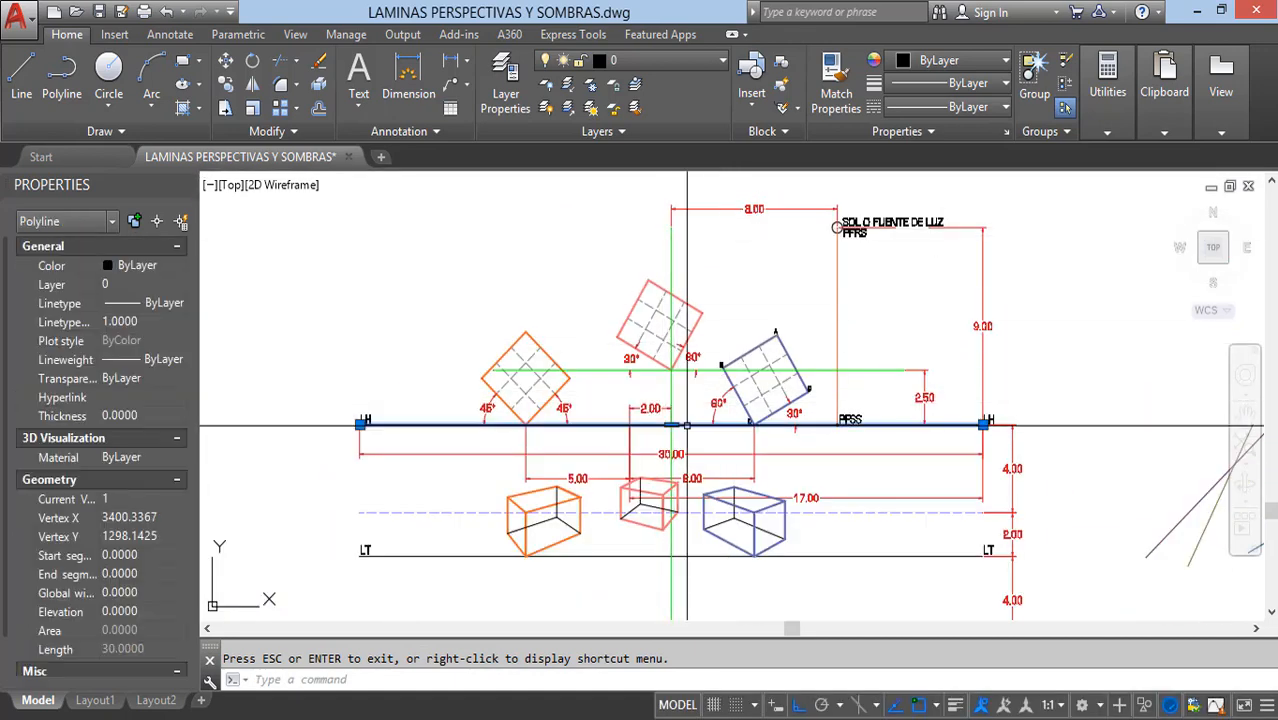
key(Escape)
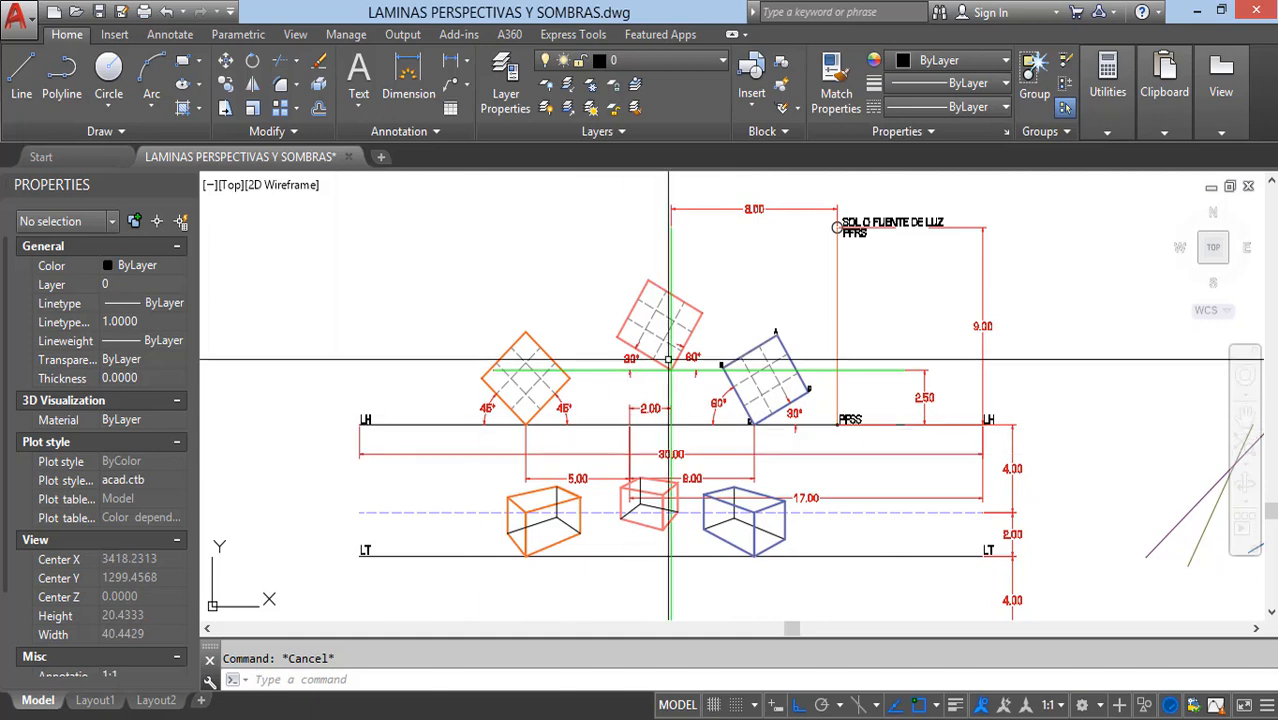
Step: Turn off the COTAS layer to hide the dimensions
scroll(741, 195, up, 2)
scroll(741, 195, up, 2)
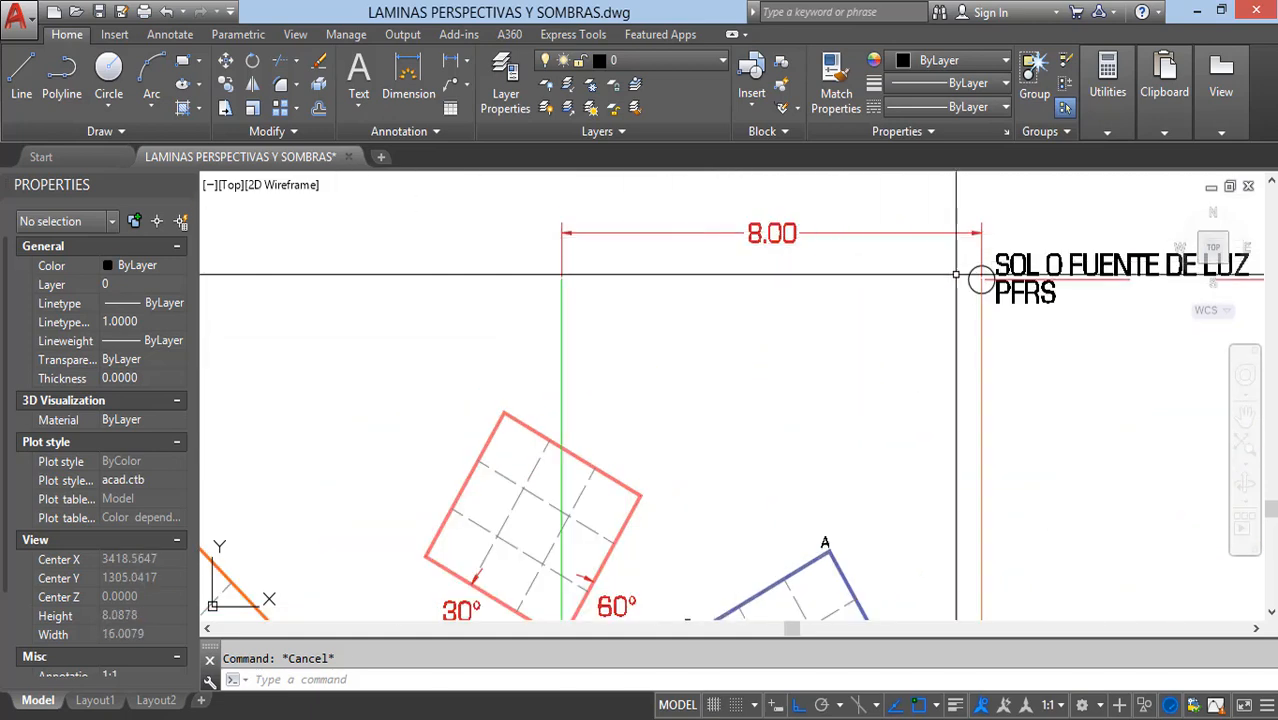
scroll(721, 300, down, 5)
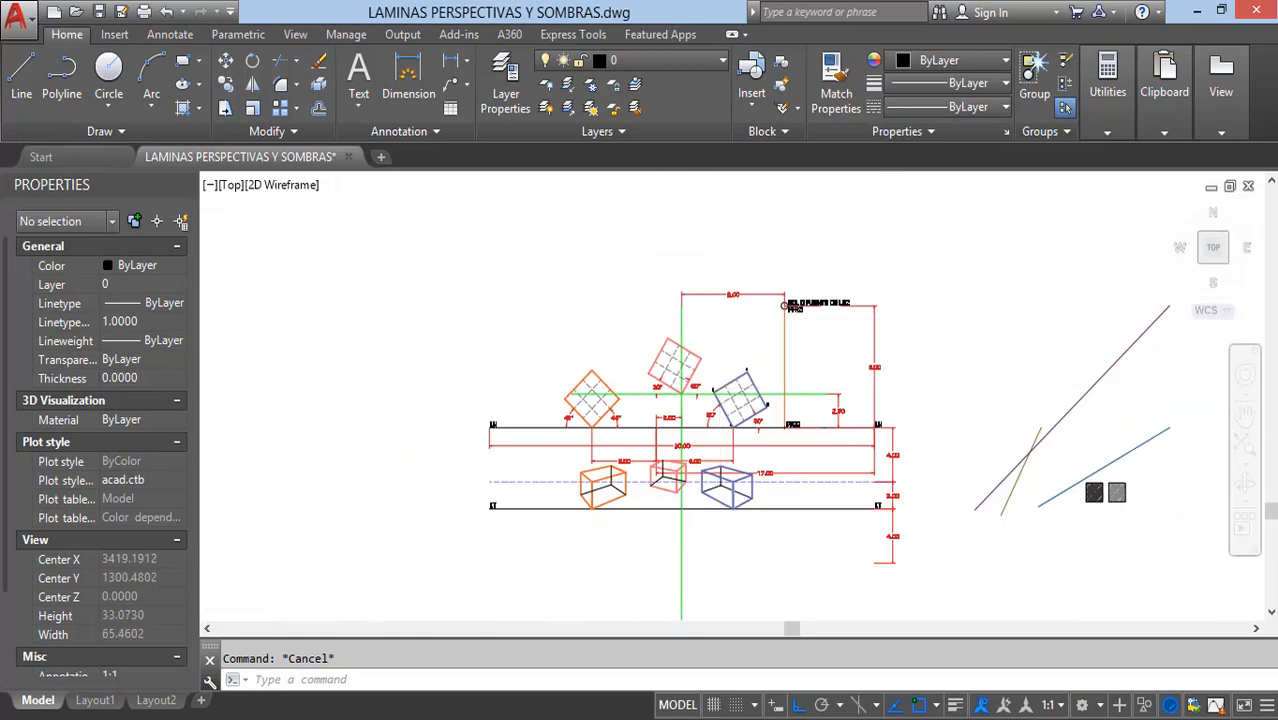
scroll(720, 395, up, 2)
middle_drag(707, 362, 715, 344)
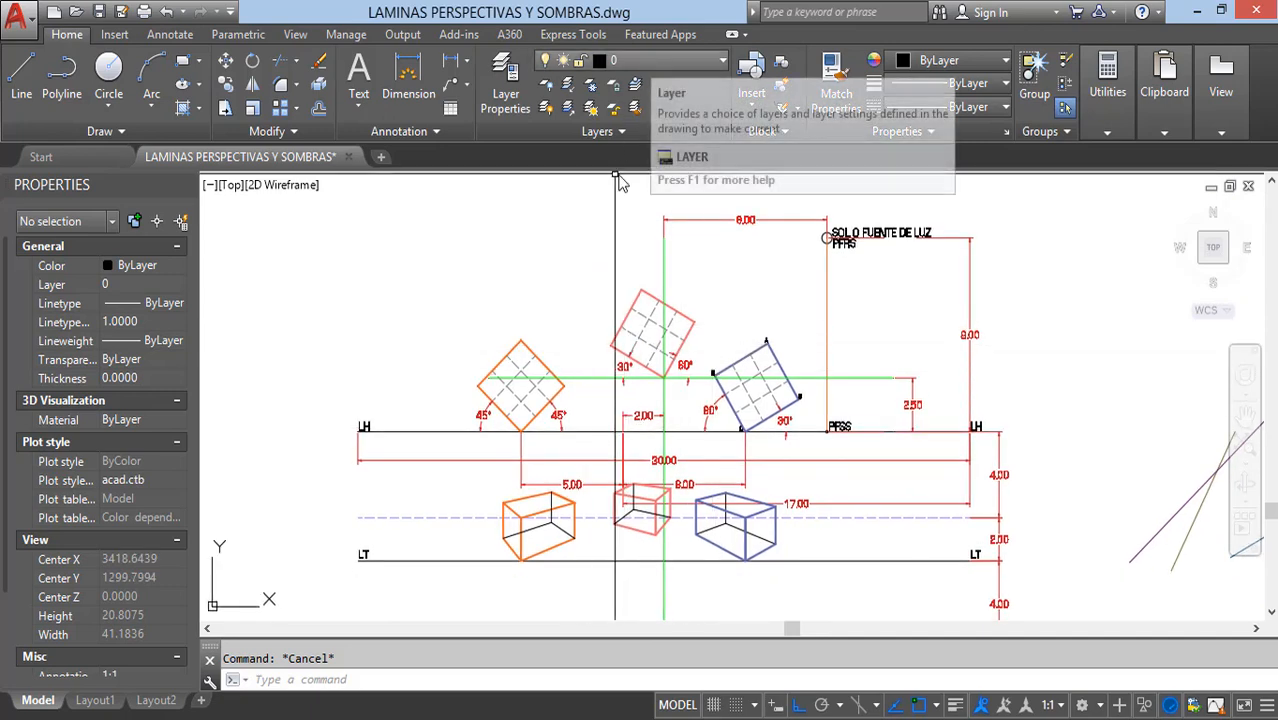
scroll(616, 363, up, 2)
mouse_move(793, 482)
middle_down()
mouse_move(742, 431)
mouse_move(662, 300)
mouse_move(528, 366)
mouse_move(522, 391)
mouse_move(672, 430)
mouse_move(730, 469)
middle_up()
click(690, 63)
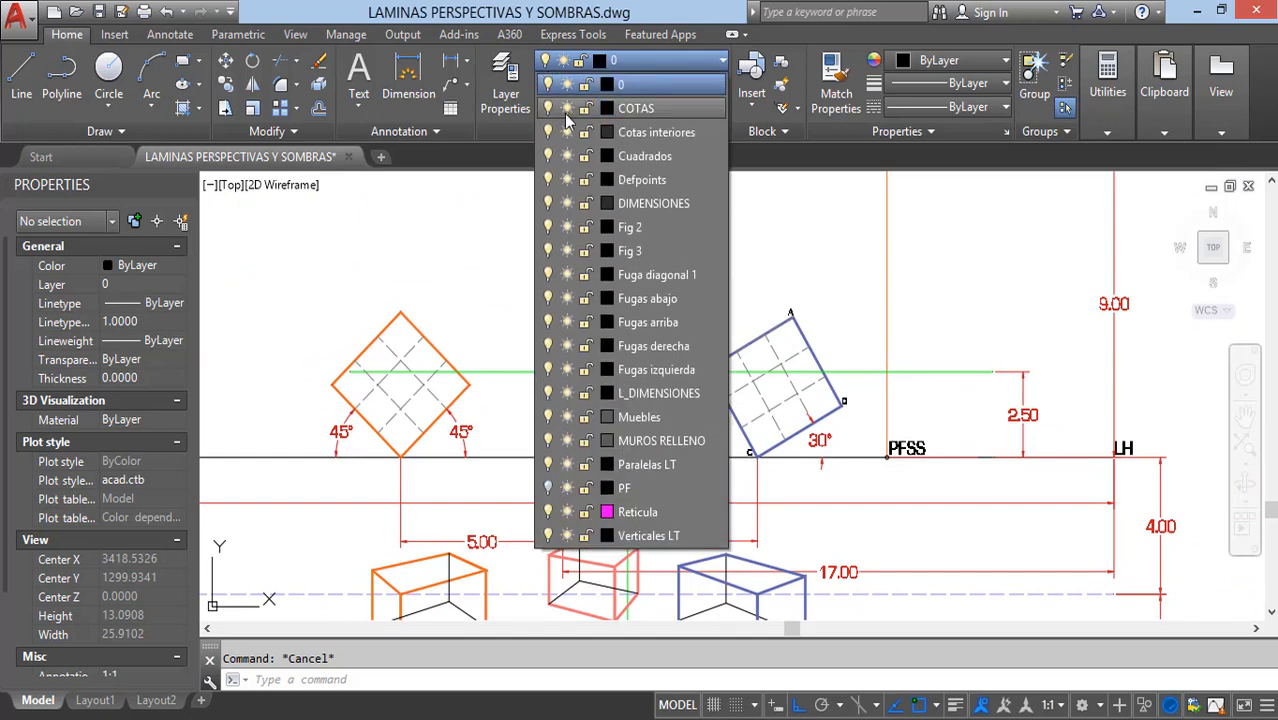
click(548, 108)
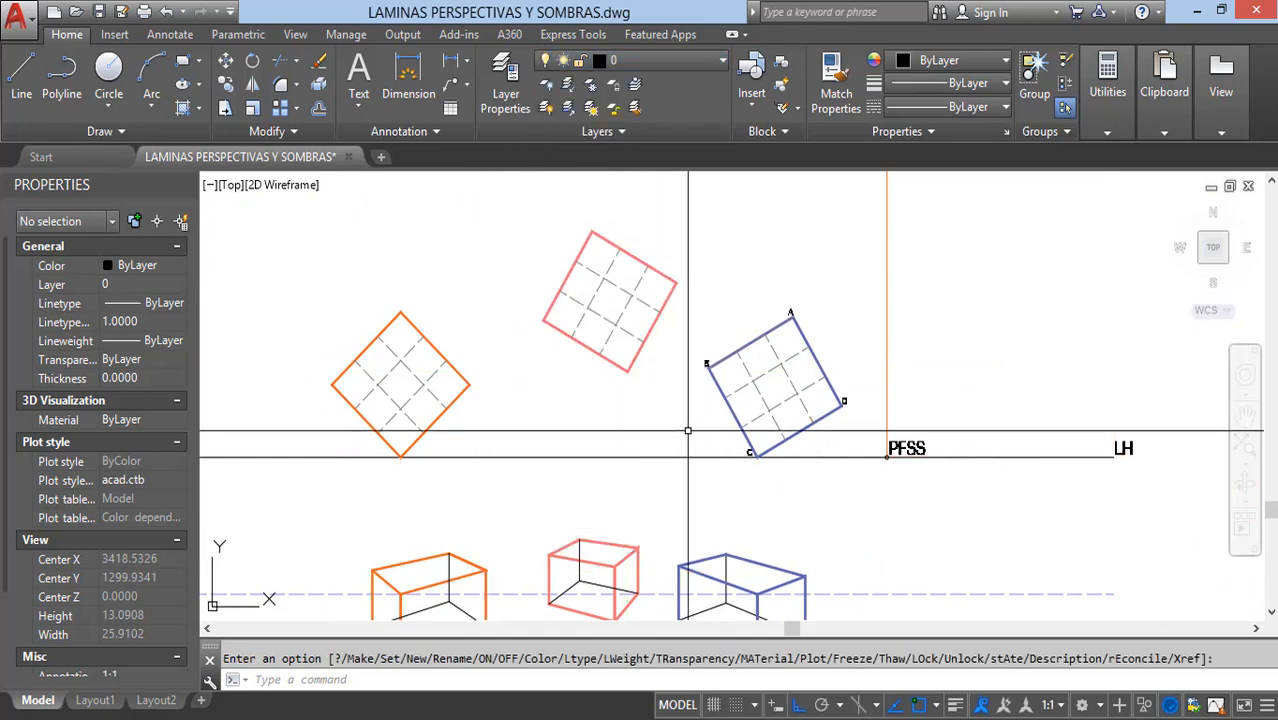
Step: Examine the PFRS light source, the PFSS point on the horizon line and the sample ray lines beside the drawing
scroll(700, 443, down, 2)
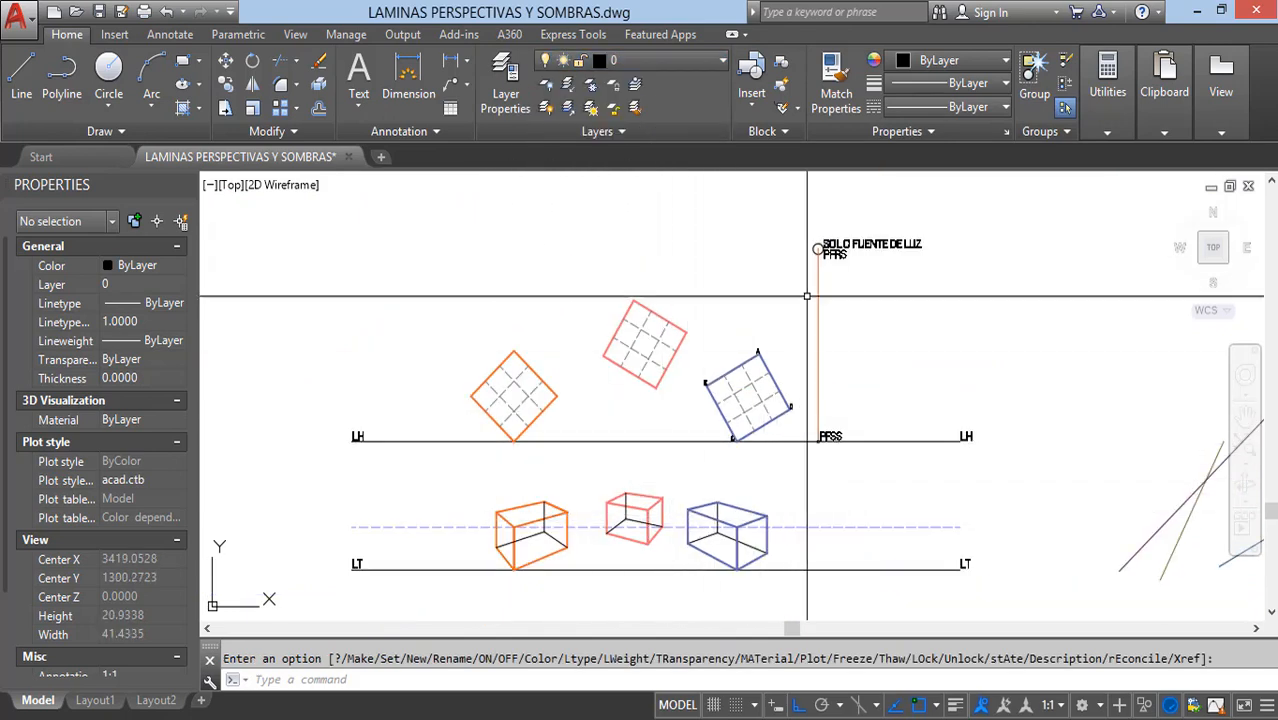
scroll(830, 248, up, 4)
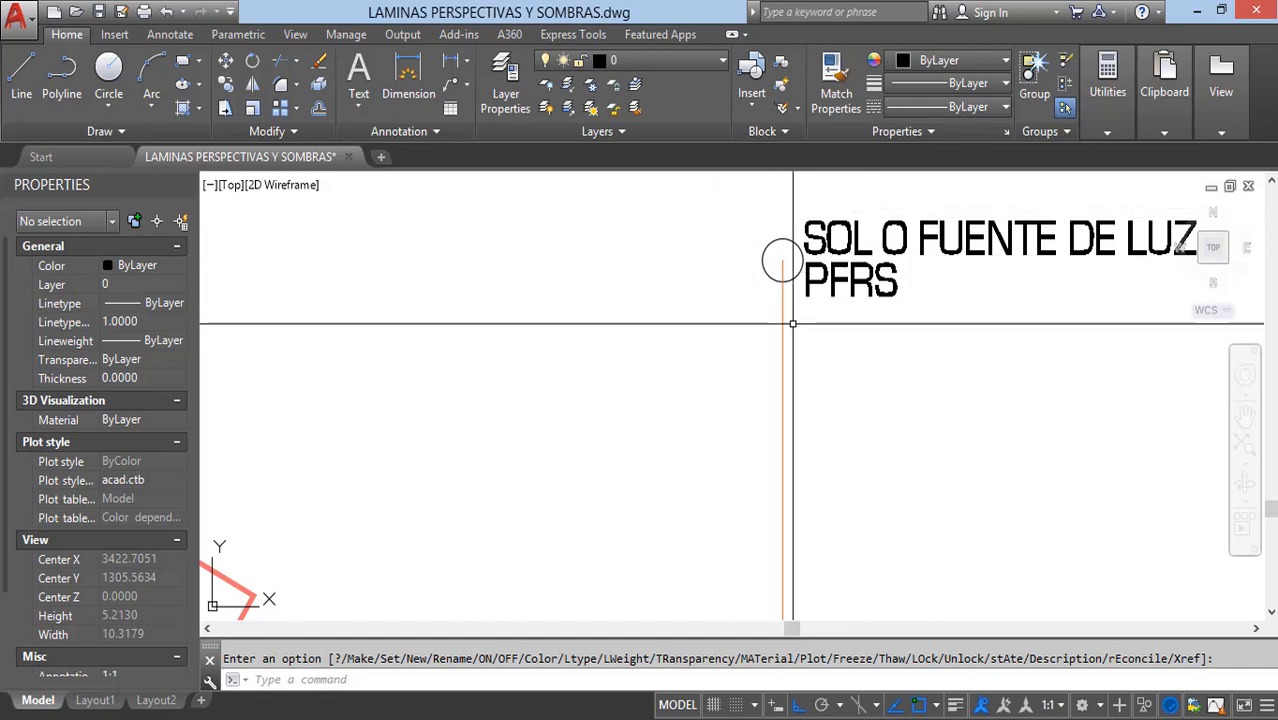
scroll(841, 259, down, 4)
middle_drag(852, 432, 842, 235)
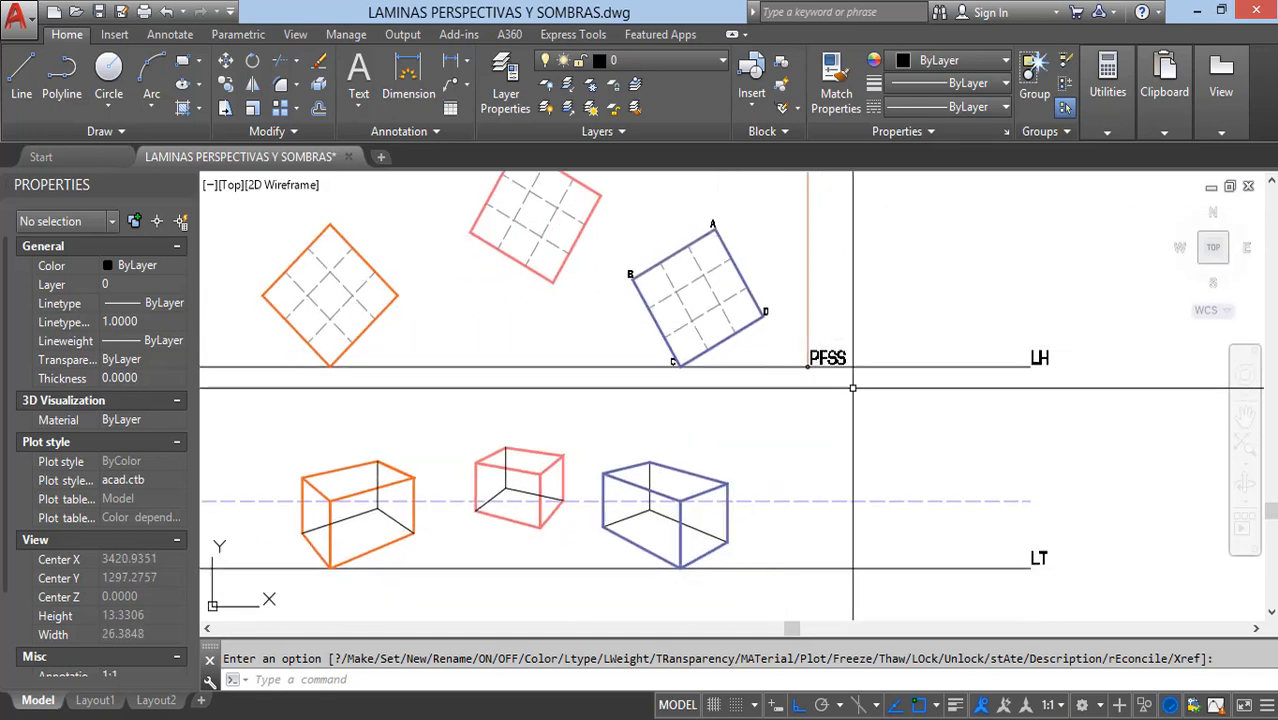
mouse_move(827, 390)
middle_down()
mouse_move(837, 449)
mouse_move(590, 405)
middle_up()
scroll(705, 418, down, 2)
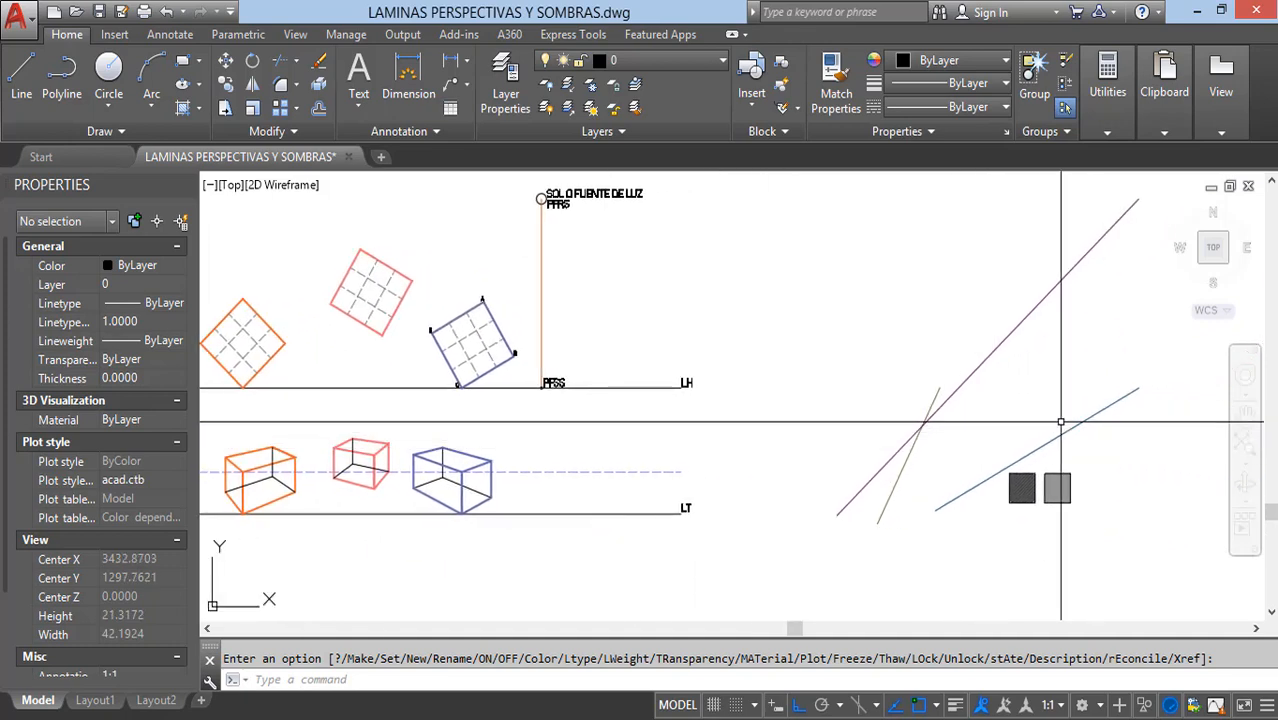
click(1010, 466)
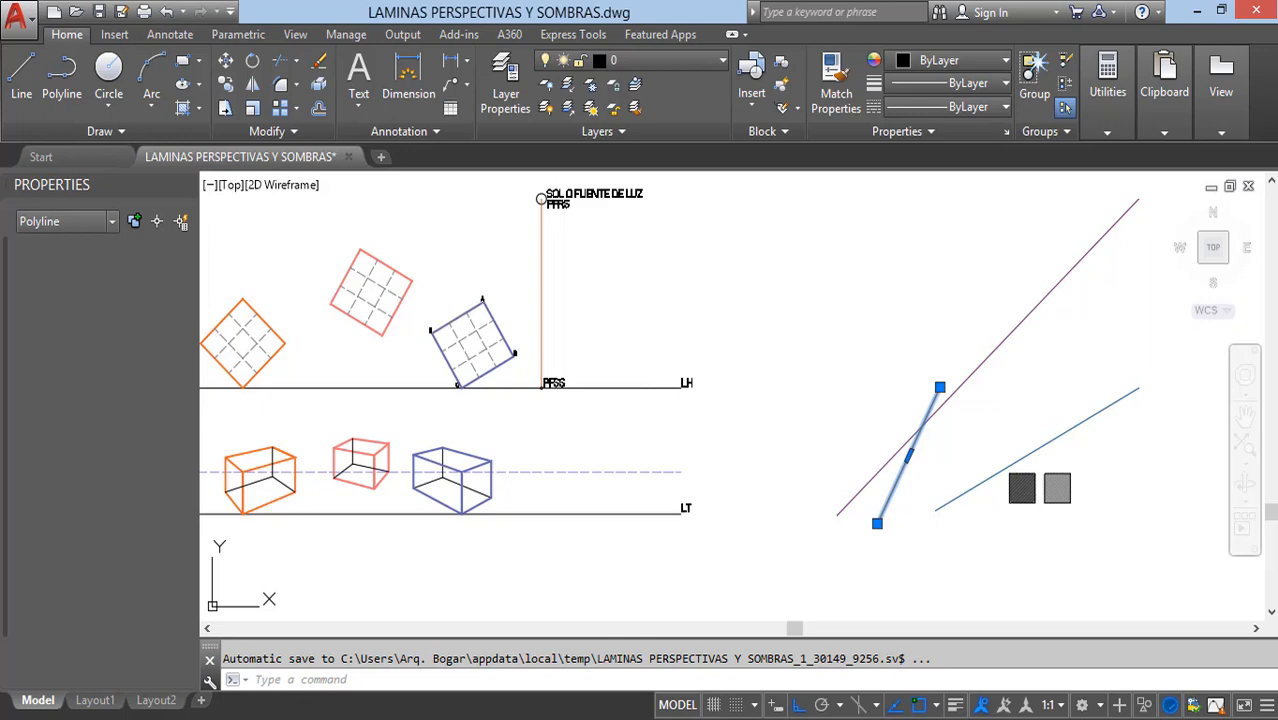
middle_drag(820, 363, 1080, 382)
key(Escape)
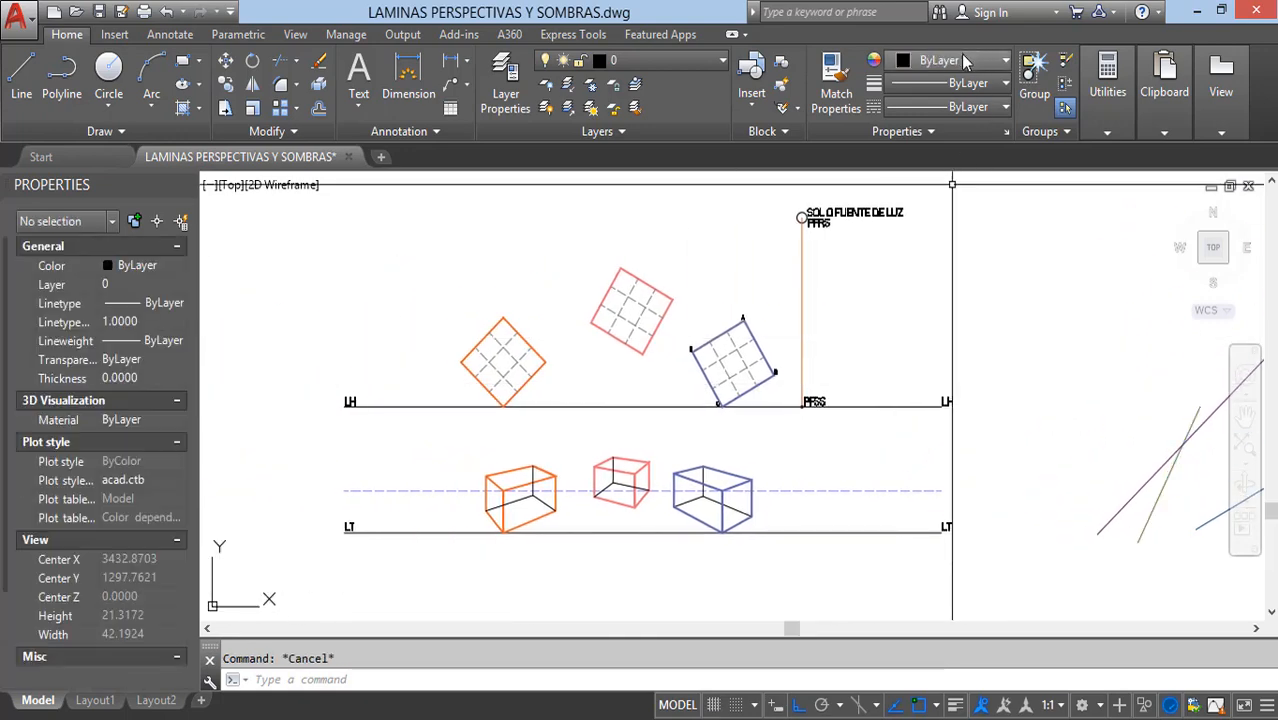
Step: Set the object colour to 114,116,48 and draw a polyline from the light source centre to the blue box's top right corner
click(962, 61)
click(1049, 142)
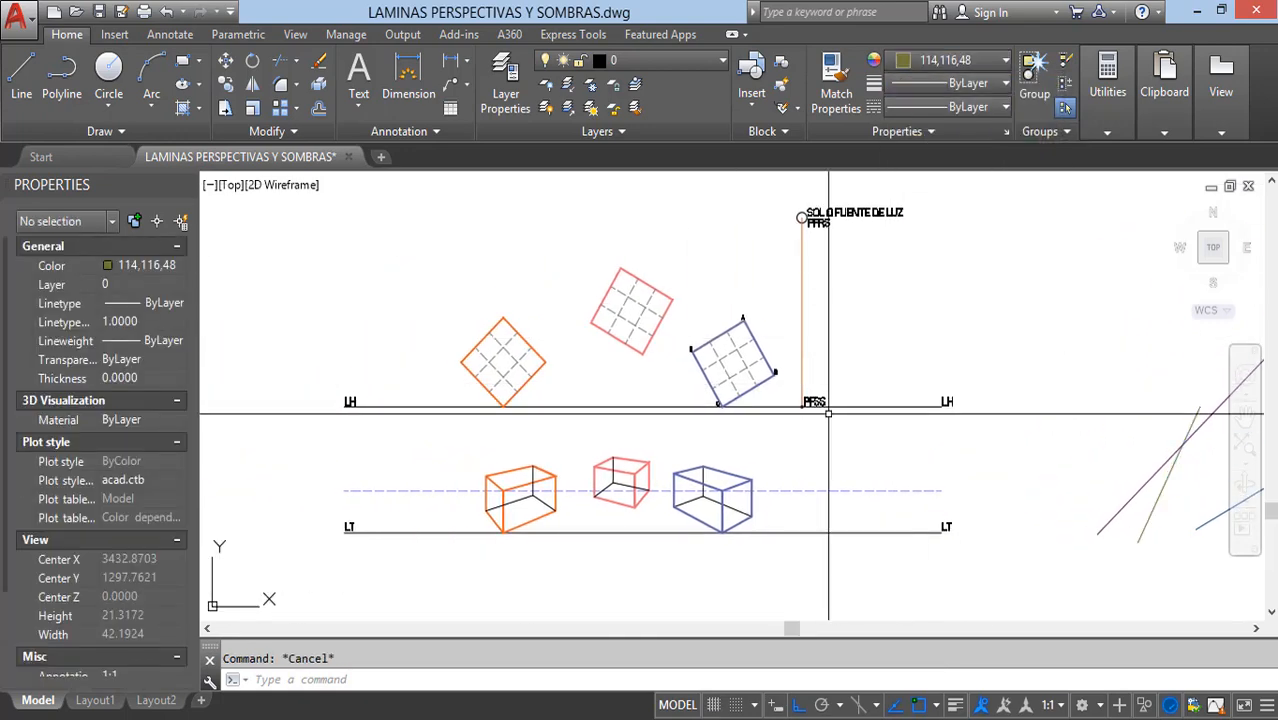
text(pl)
key(Return)
scroll(800, 220, up, 10)
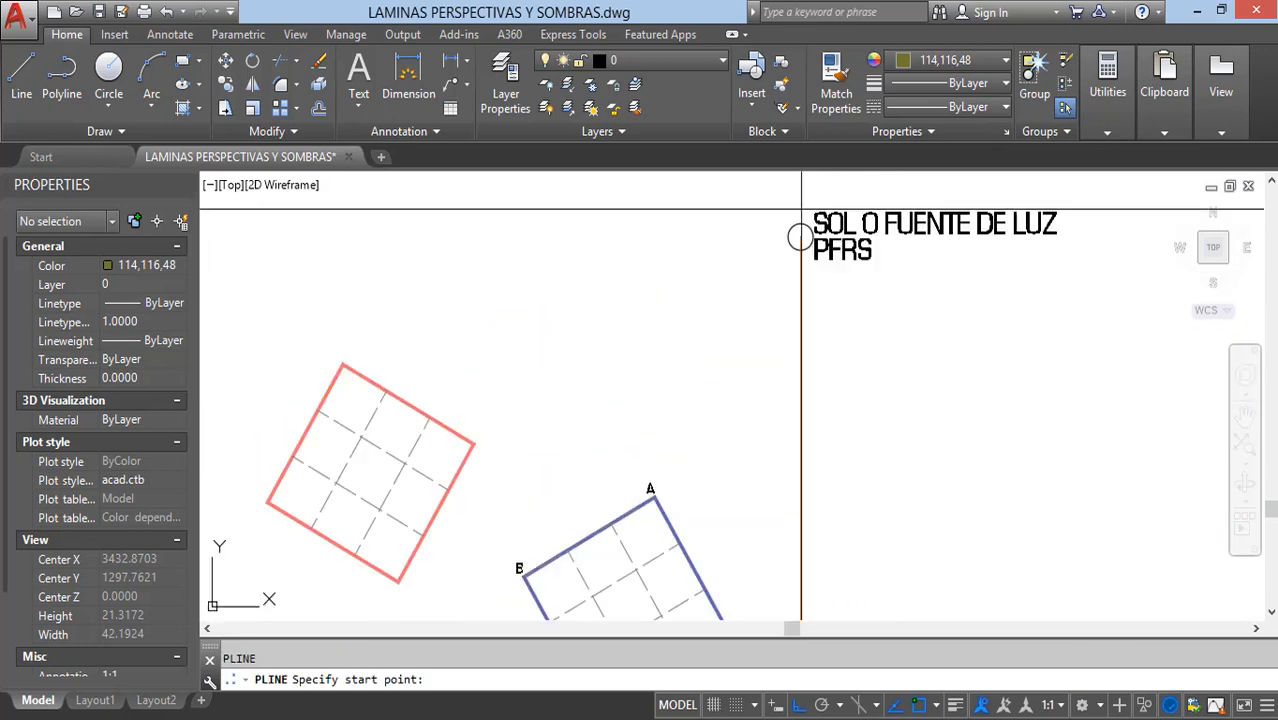
click(786, 291)
scroll(787, 286, down, 4)
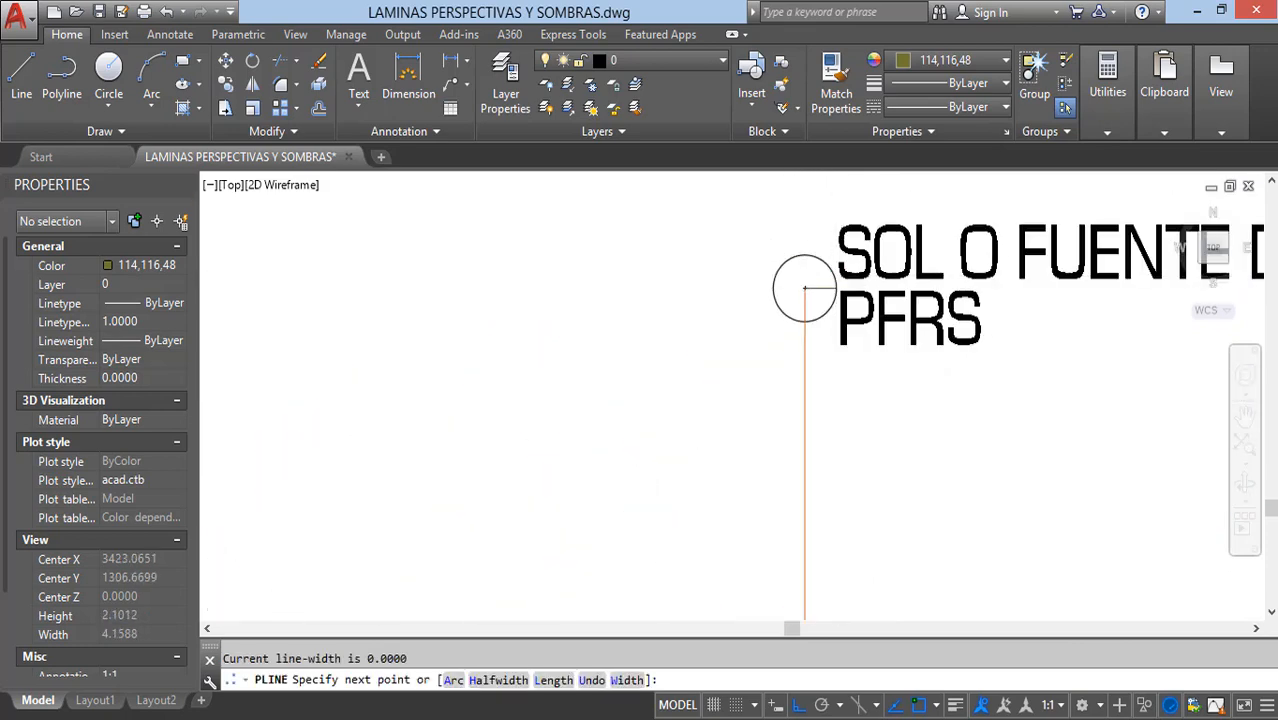
scroll(855, 320, down, 2)
middle_drag(842, 462, 893, 220)
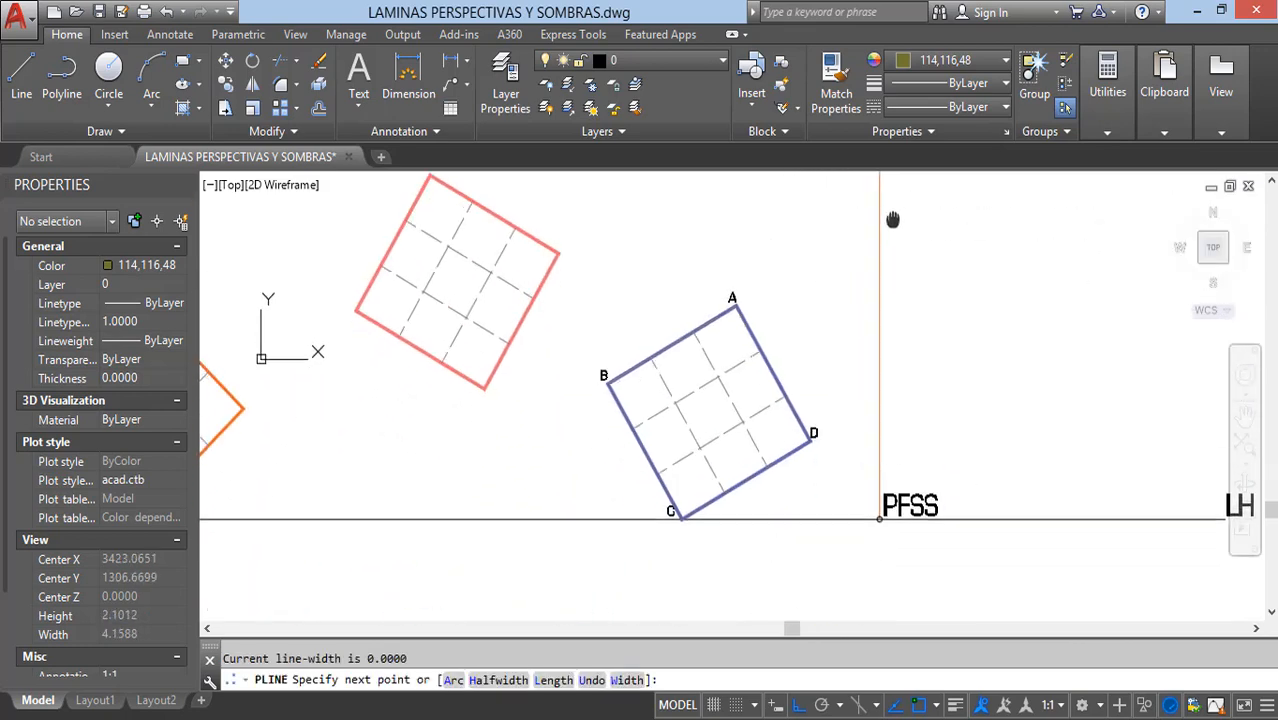
middle_drag(855, 390, 897, 87)
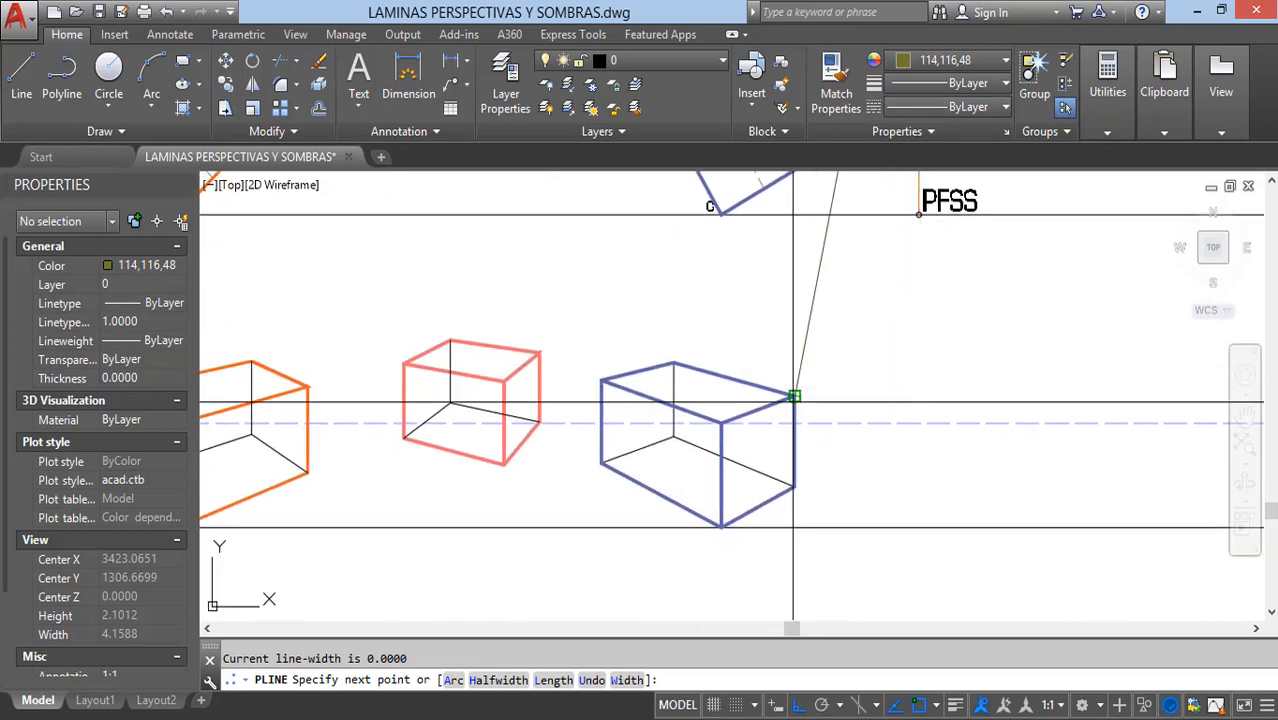
click(793, 396)
key(Escape)
Step: Draw a polyline from the blue box's top front corner to the centre of the light source circle
key(space)
click(721, 424)
scroll(715, 435, down, 3)
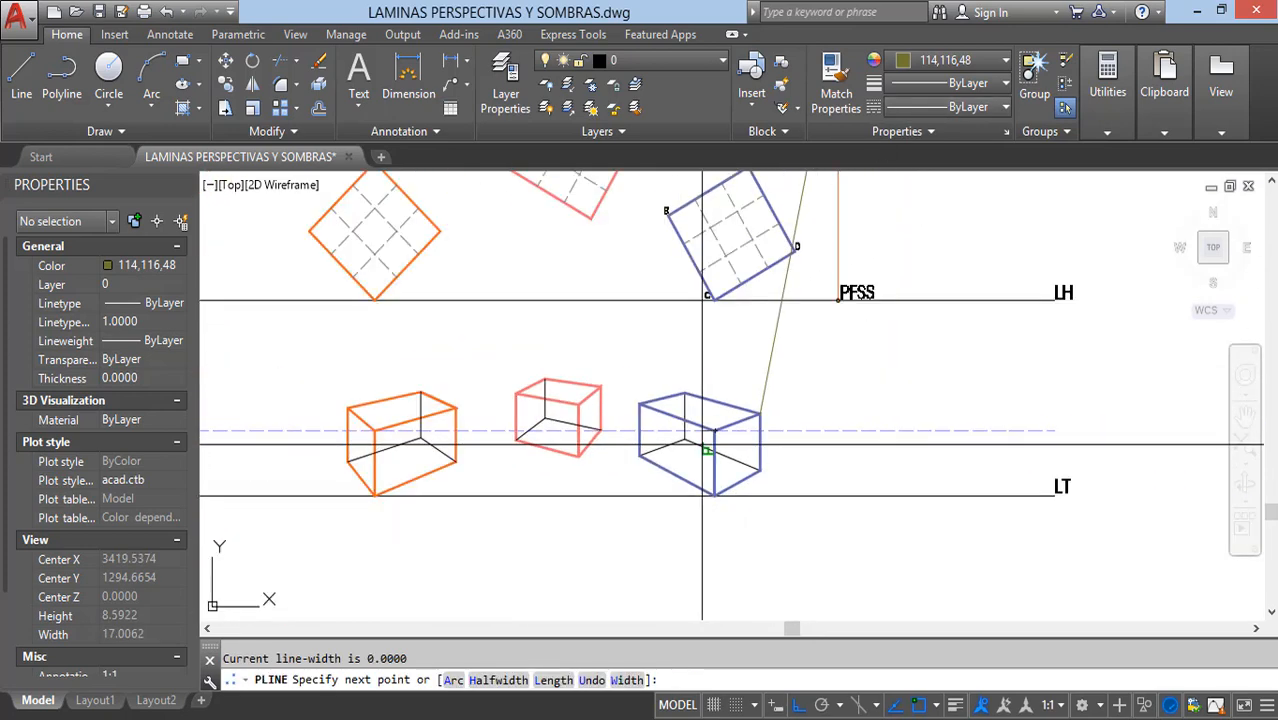
scroll(760, 255, up, 5)
scroll(760, 255, up, 2)
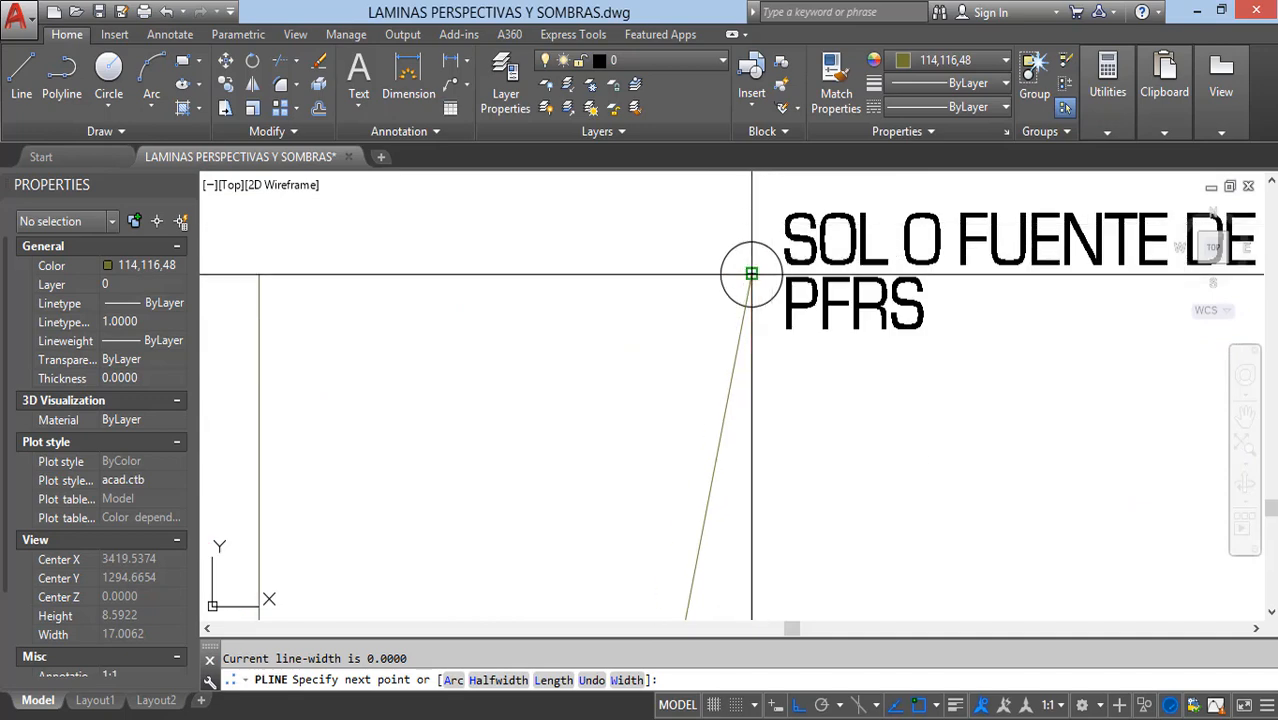
click(751, 275)
key(Escape)
Step: Draw a polyline from the light source centre to the blue box's top left corner
key(space)
click(751, 273)
scroll(751, 273, down, 3)
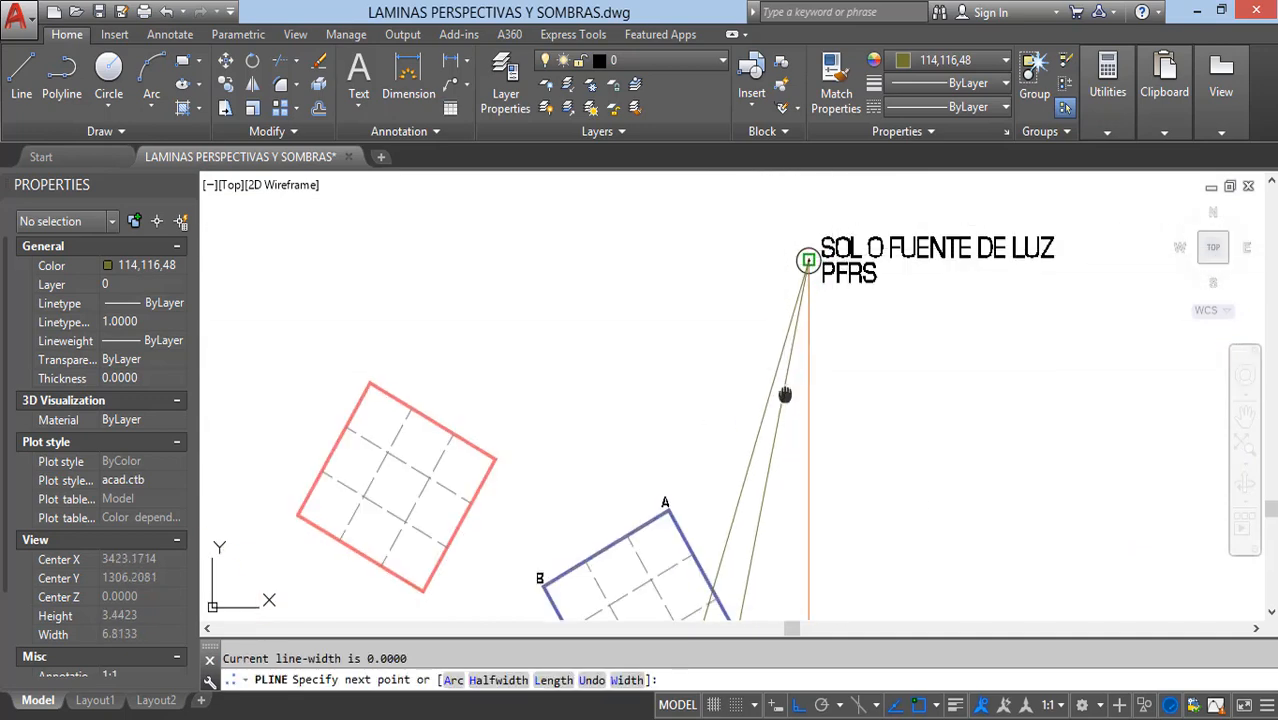
scroll(698, 368, up, 4)
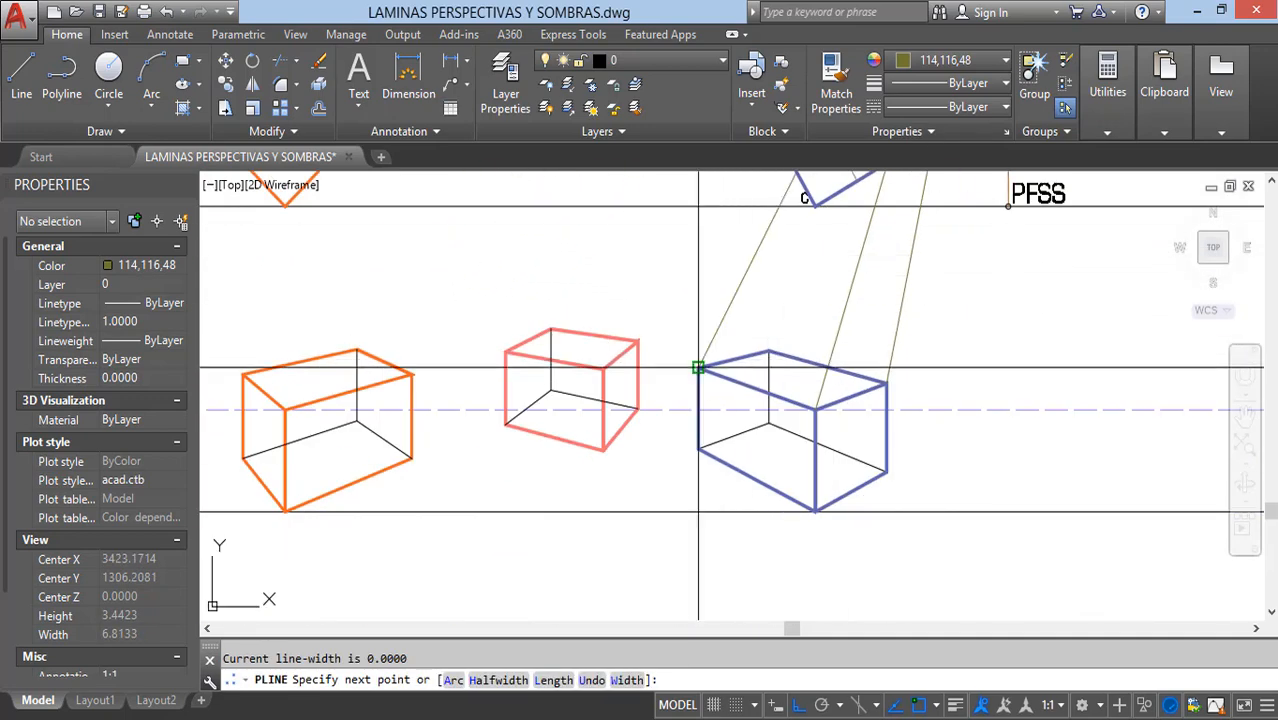
key(Escape)
Step: Draw a horizontal polyline about 44 units long well below the LT line, spanning past both of its ends
scroll(705, 366, down, 5)
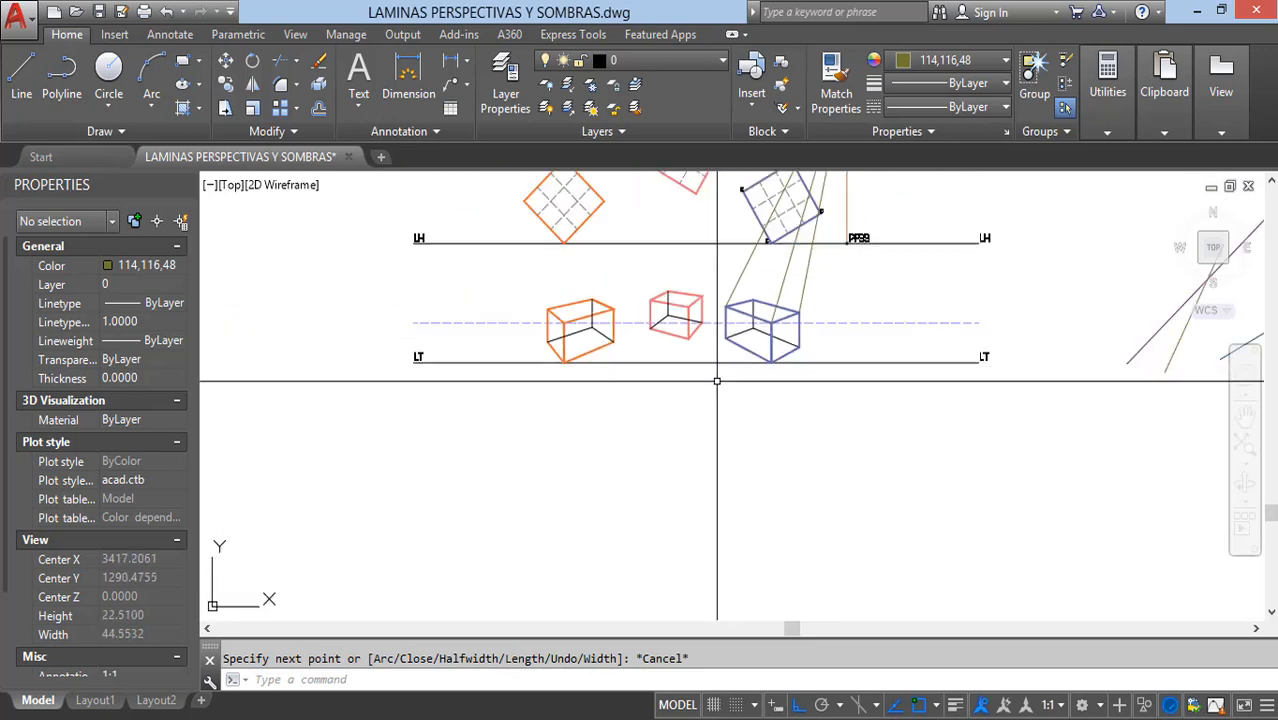
text(pl)
key(Return)
middle_drag(702, 474, 759, 397)
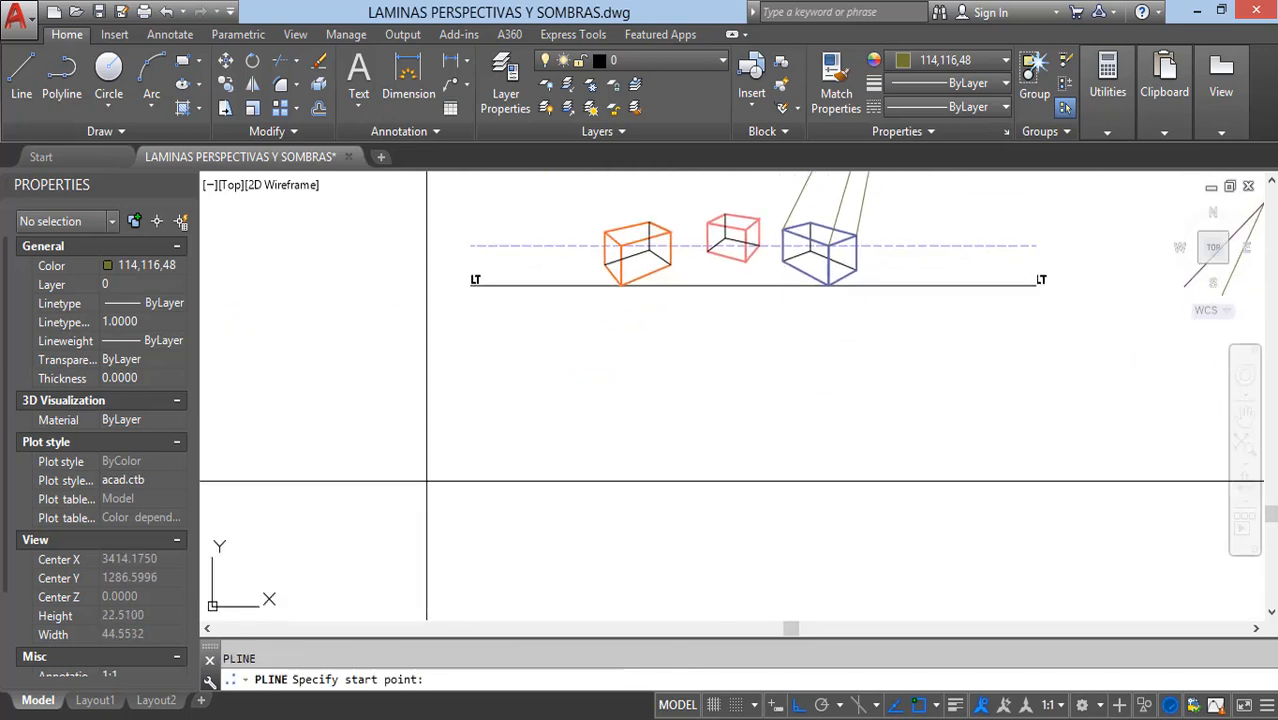
click(286, 488)
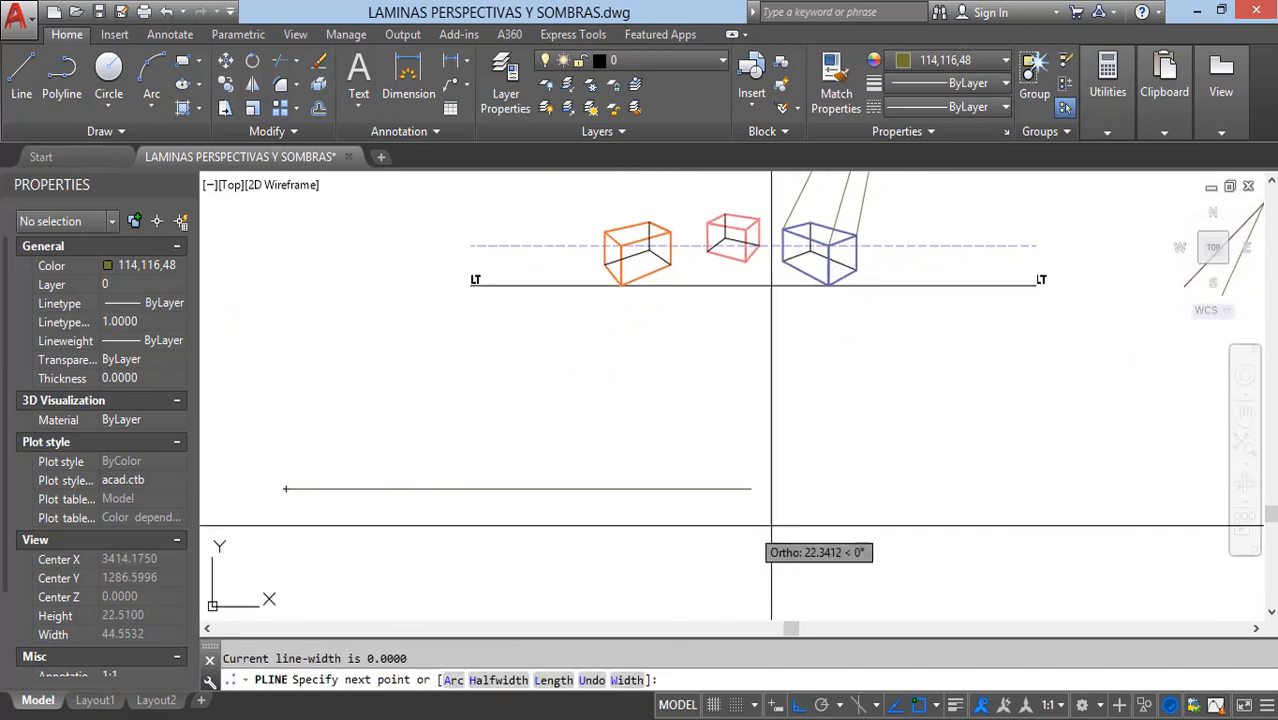
click(1112, 508)
key(Escape)
Step: Extend the three light rays through the blue box's top corners down to the new horizontal line
middle_drag(958, 408, 896, 467)
text(ex)
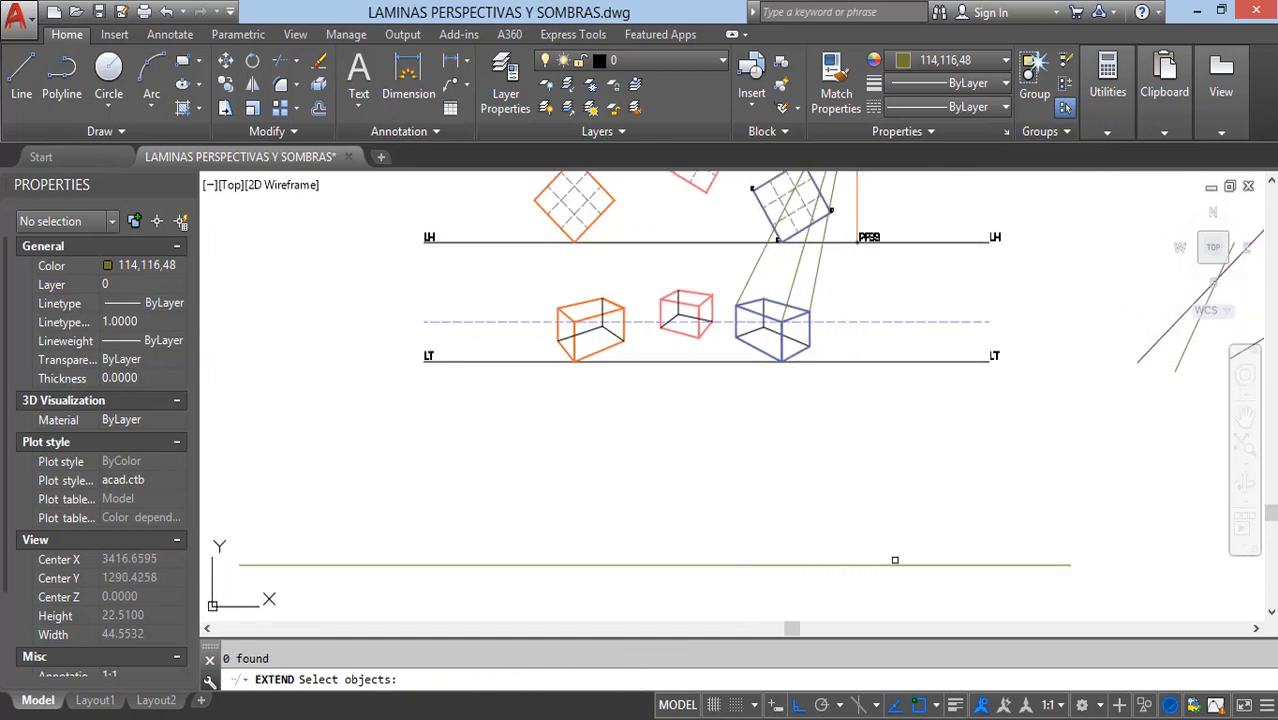
click(839, 280)
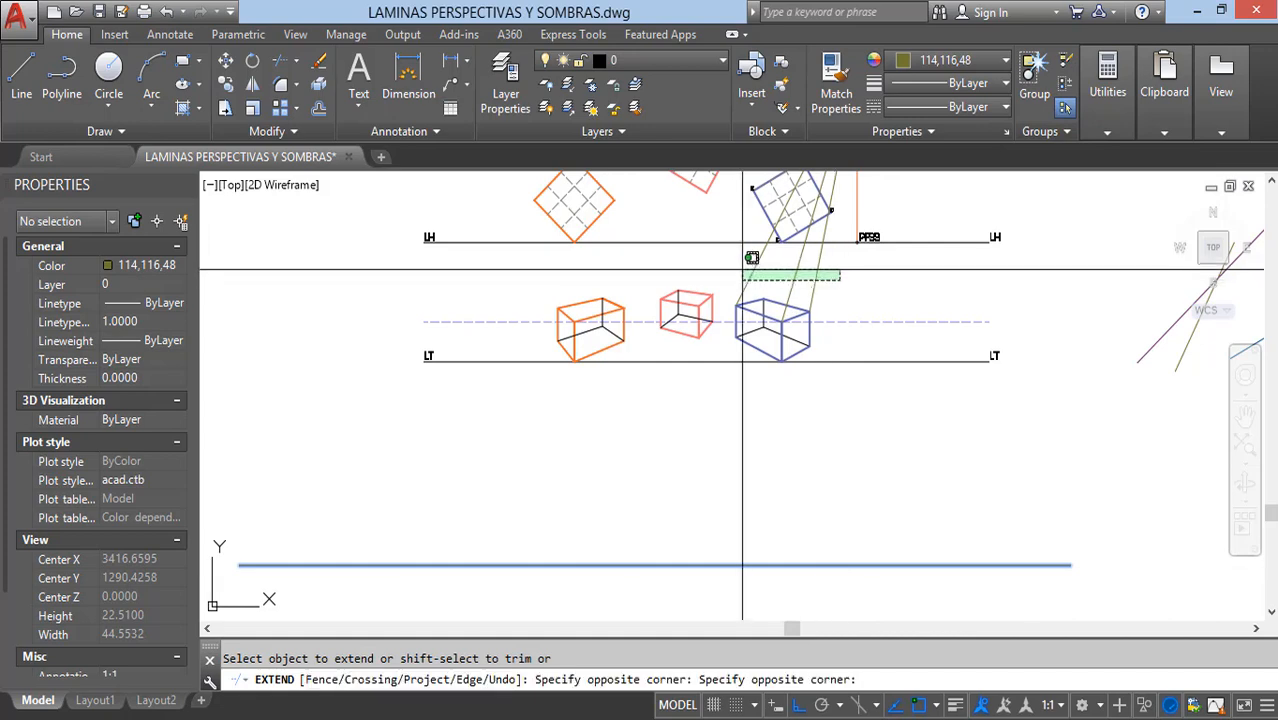
click(750, 268)
key(Escape)
Step: Draw a polyline from the PFSS point to the blue box's bottom right corner
mouse_move(805, 317)
middle_down()
mouse_move(771, 381)
mouse_move(750, 487)
middle_up()
scroll(790, 420, up, 5)
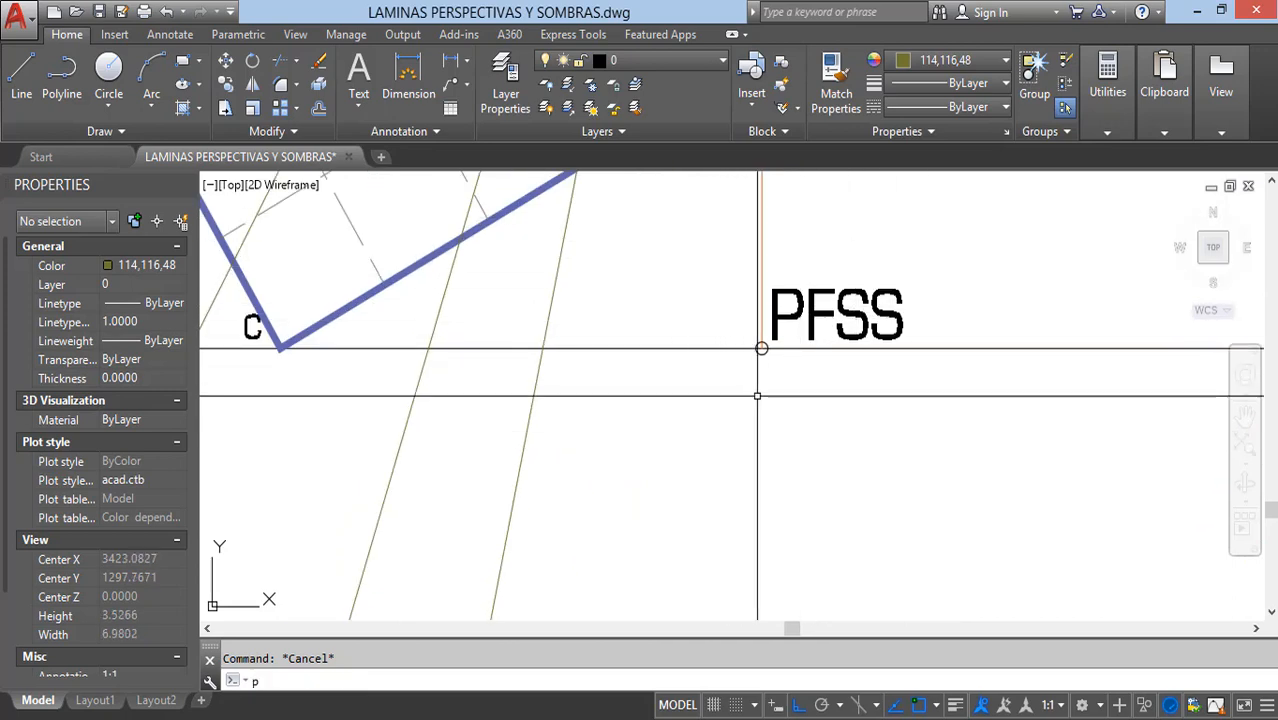
scroll(772, 373, up, 5)
click(751, 329)
scroll(818, 323, down, 9)
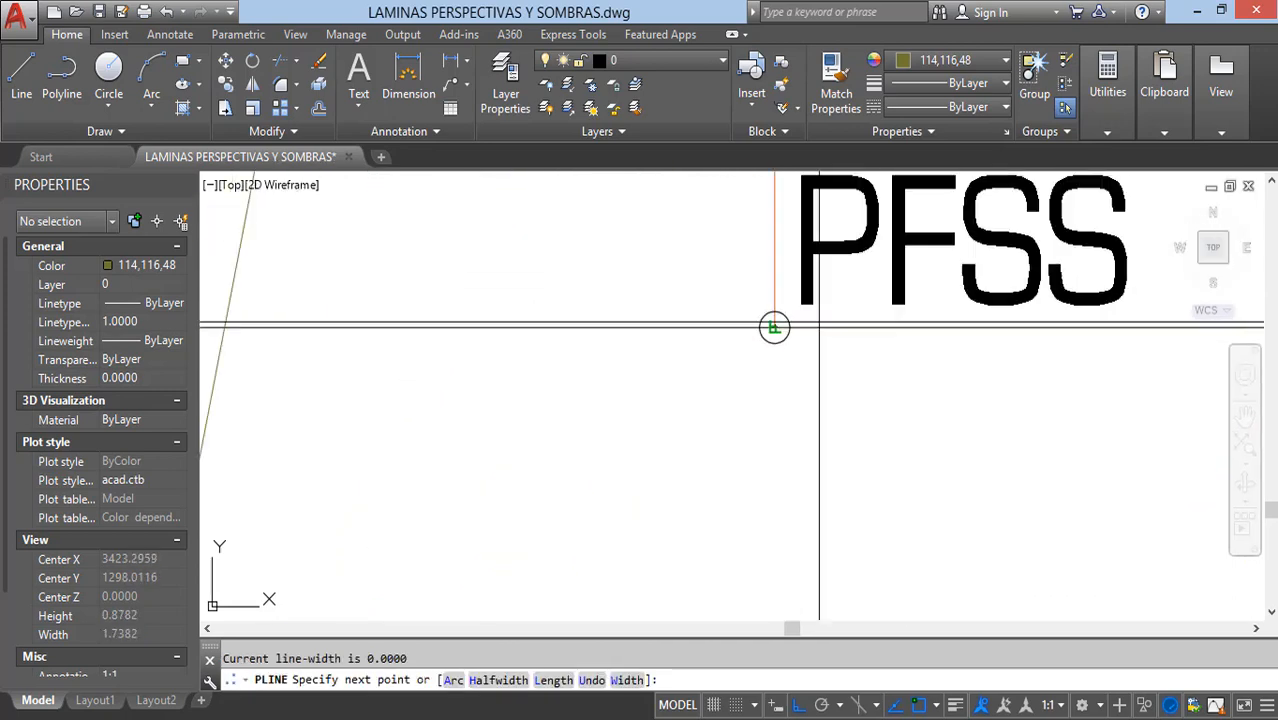
middle_drag(763, 456, 860, 278)
scroll(792, 414, up, 2)
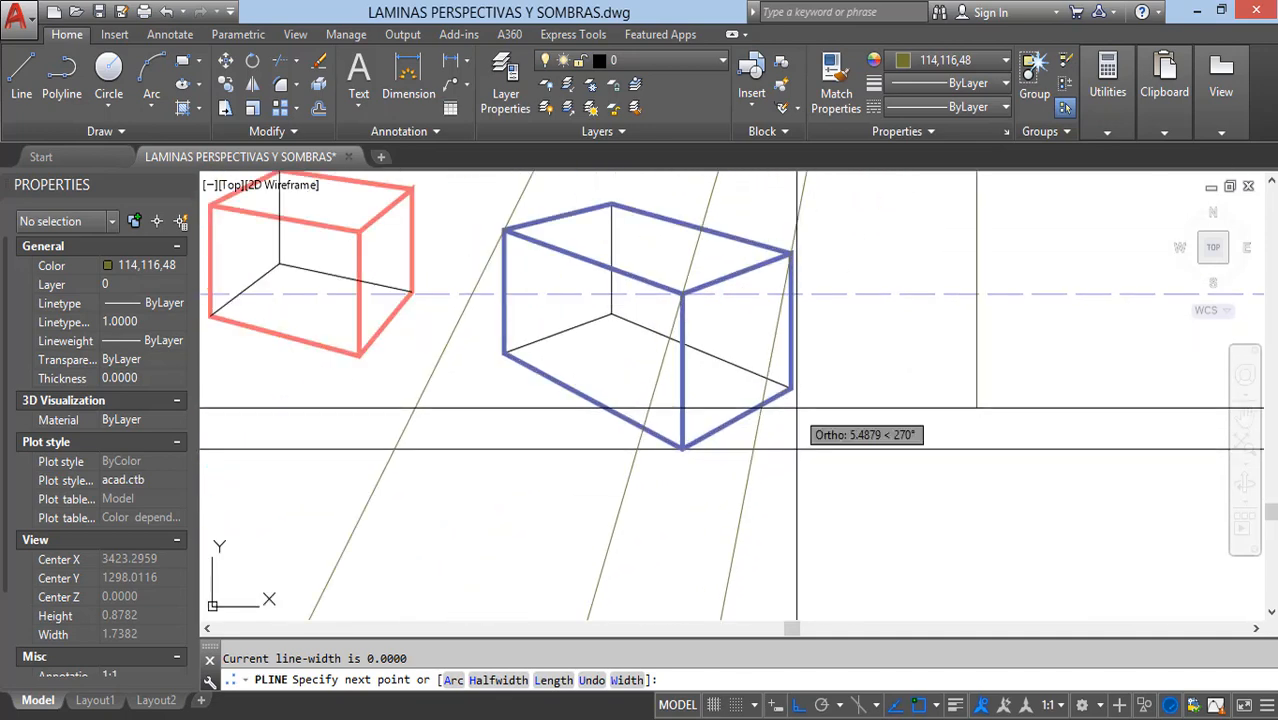
click(791, 387)
key(Escape)
Step: Draw a polyline from the blue box's bottom front corner to the PFSS point
key(Return)
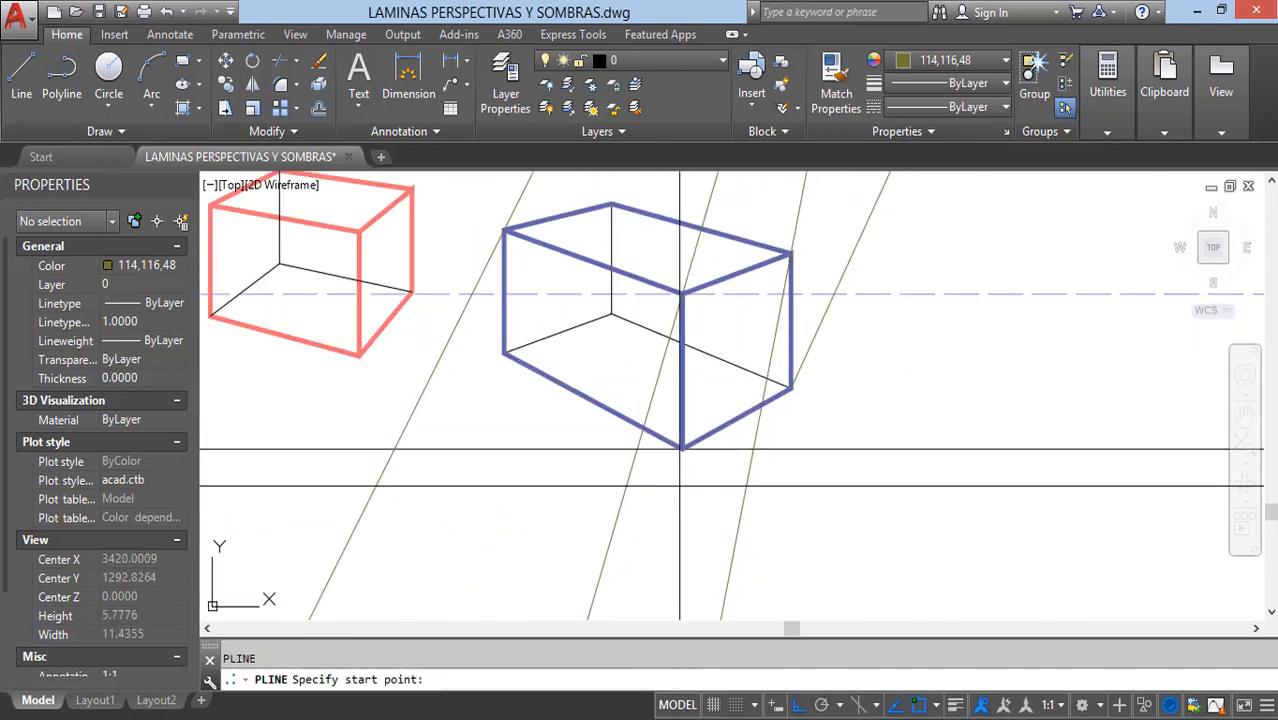
click(682, 448)
scroll(778, 336, down, 5)
scroll(775, 276, up, 12)
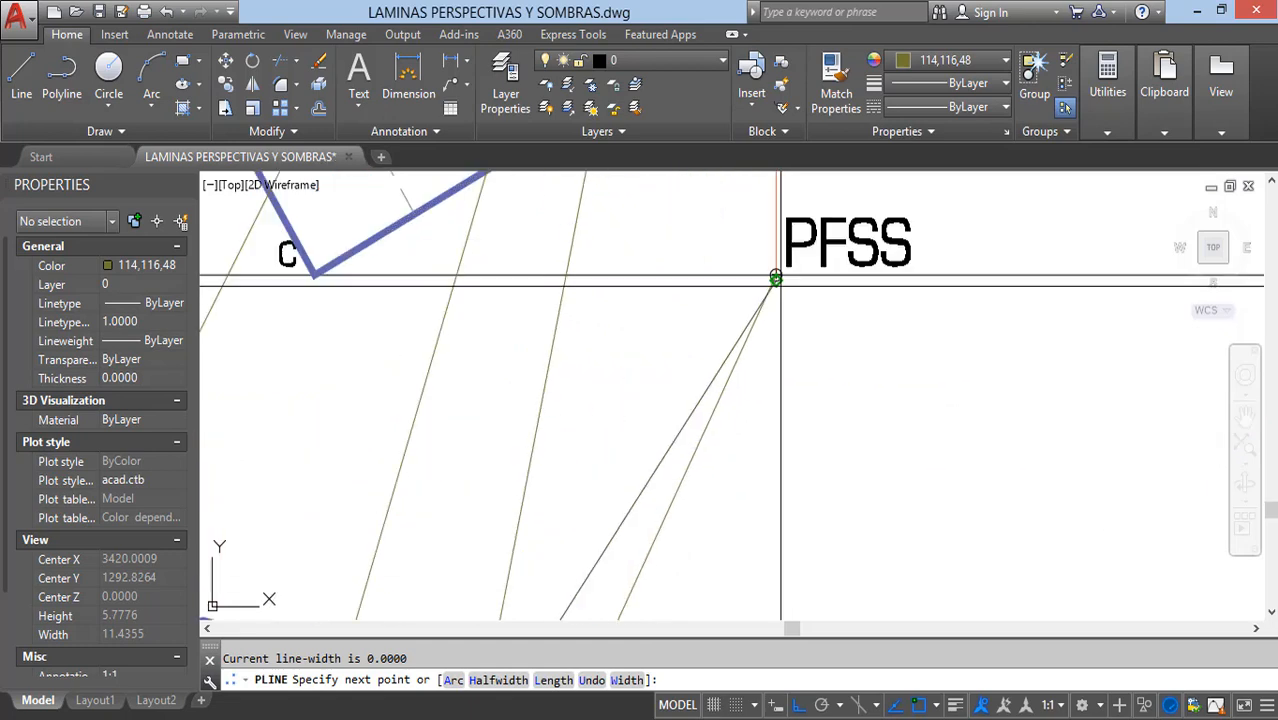
key(Escape)
Step: Draw a polyline from the PFSS point to the blue box's bottom left corner
key(Return)
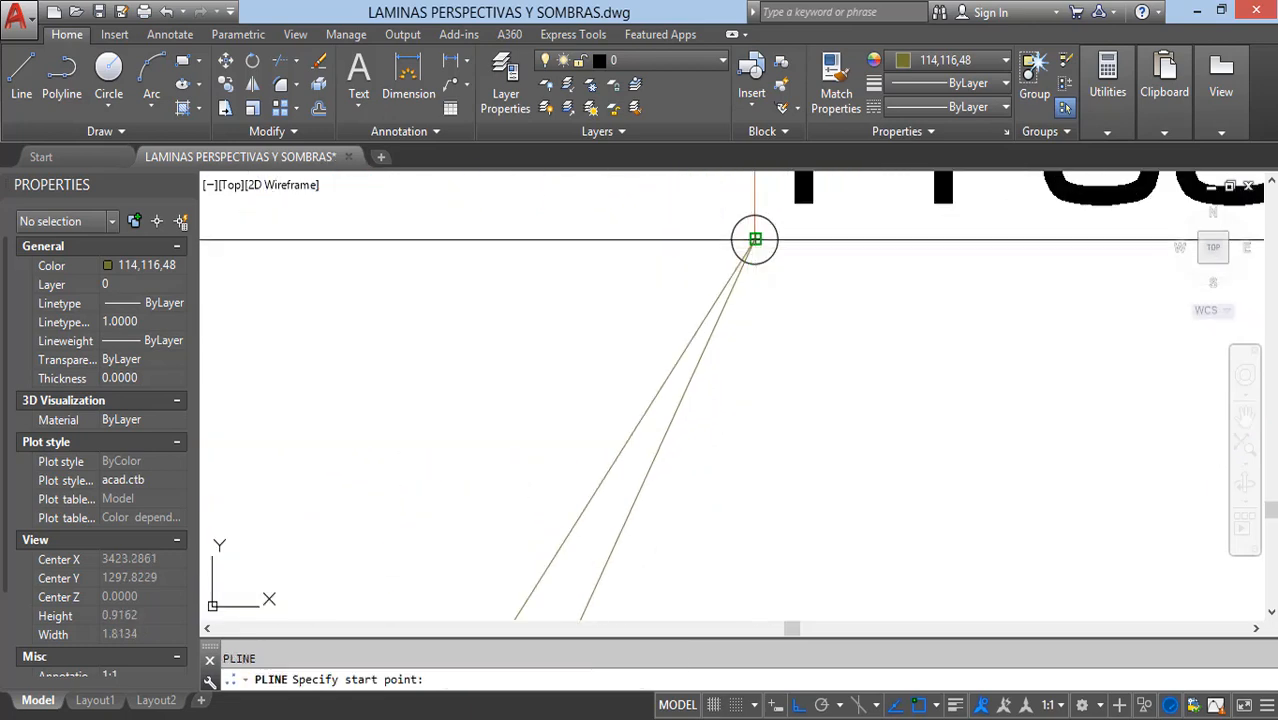
click(749, 238)
scroll(749, 238, down, 5)
scroll(674, 448, up, 2)
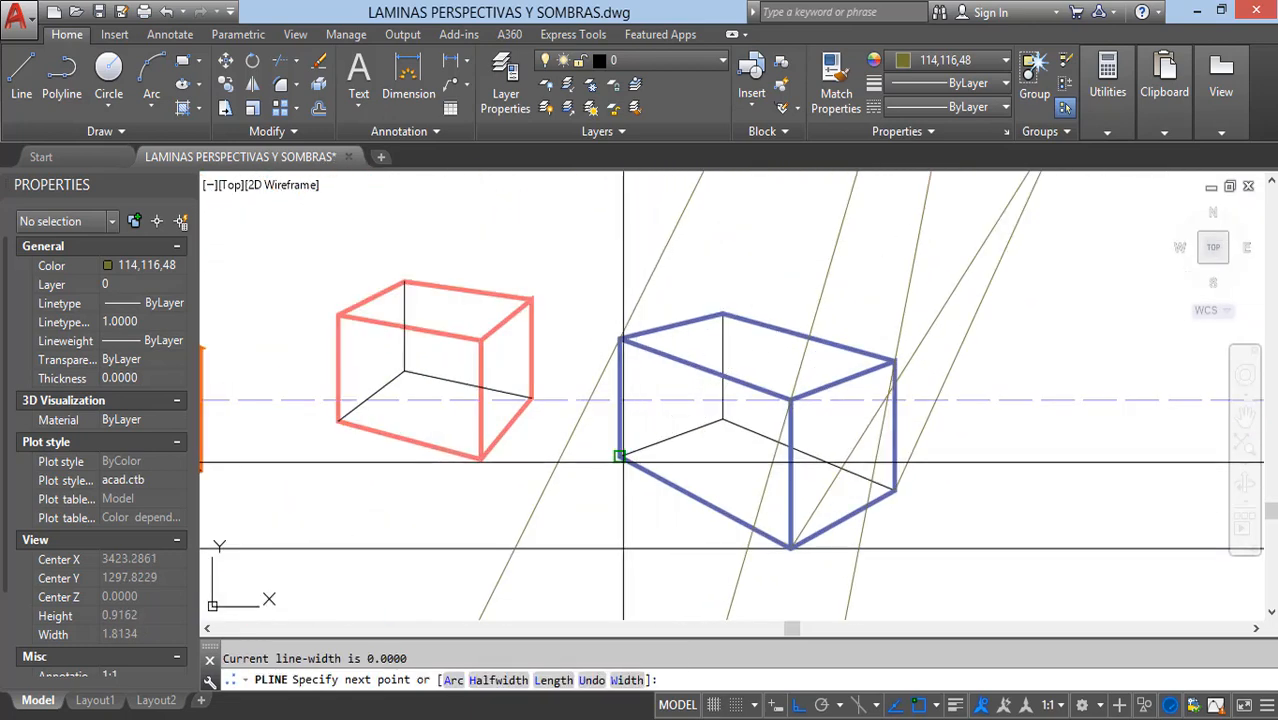
key(Escape)
Step: Extend the three PFSS lines through the blue box's bottom corners until they meet the corresponding light rays
scroll(640, 460, down, 3)
scroll(700, 425, up, 2)
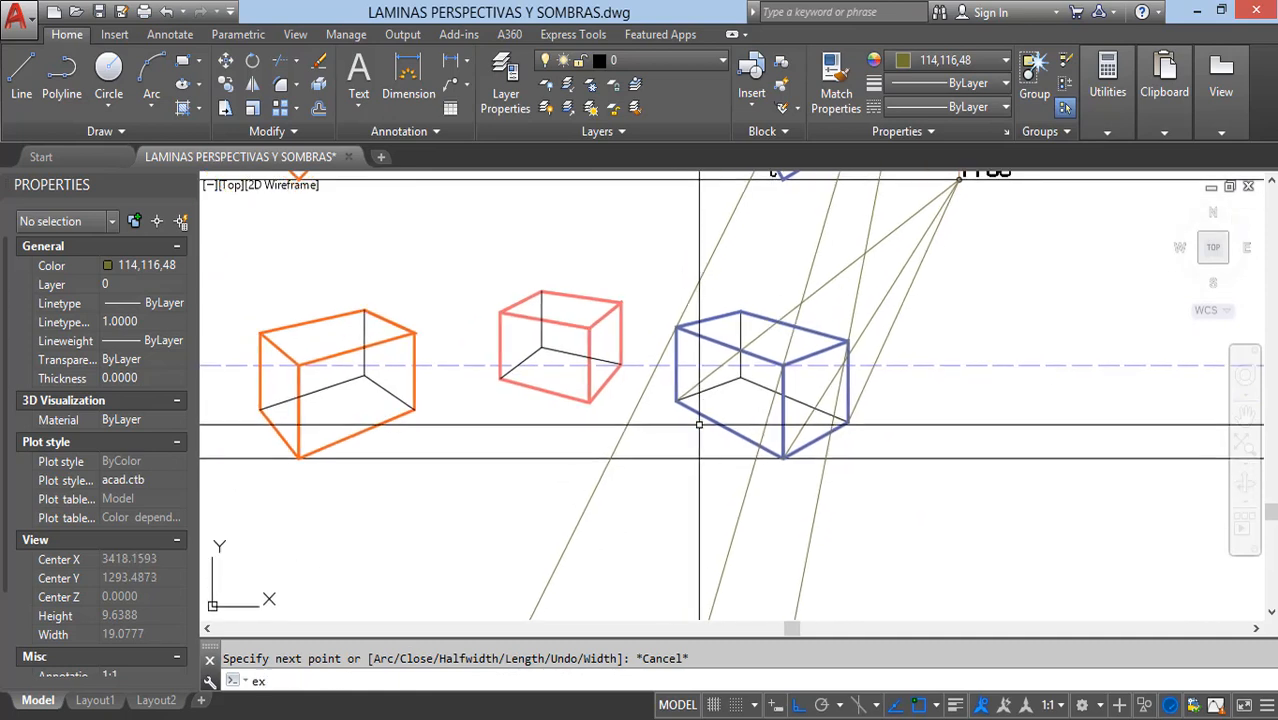
text(ex)
key(Return)
scroll(713, 288, up, 2)
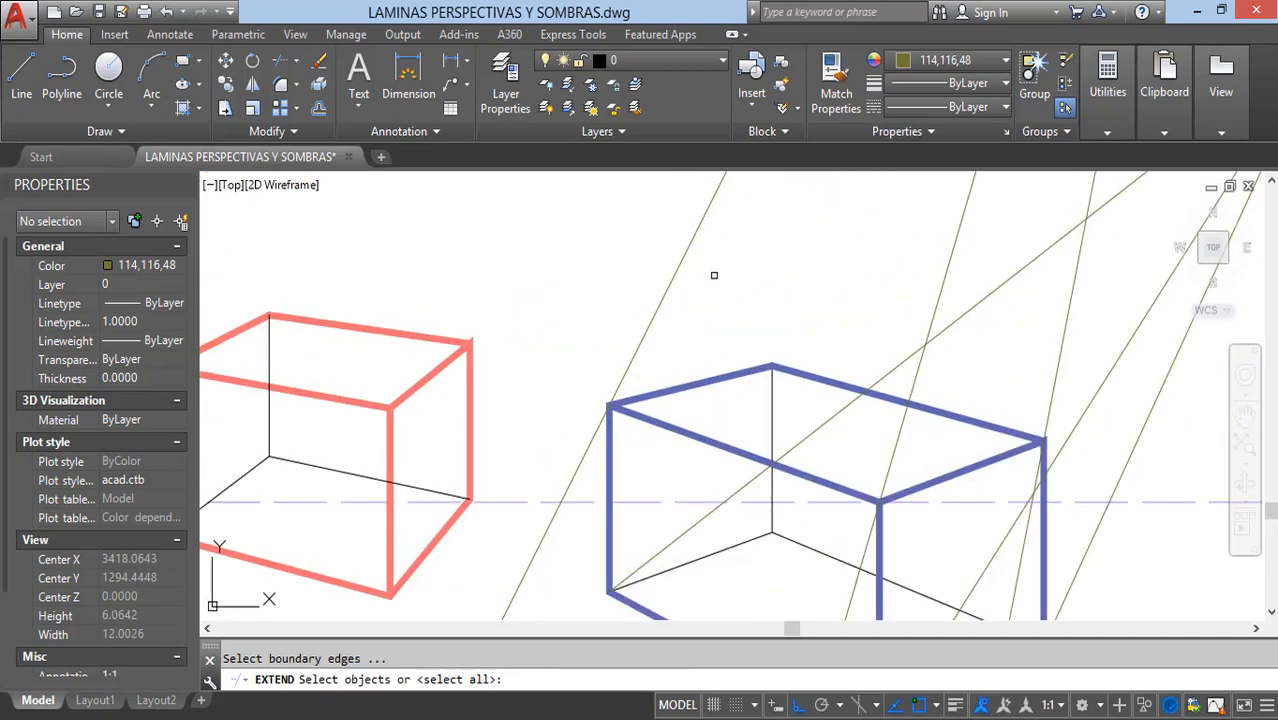
middle_drag(703, 336, 784, 223)
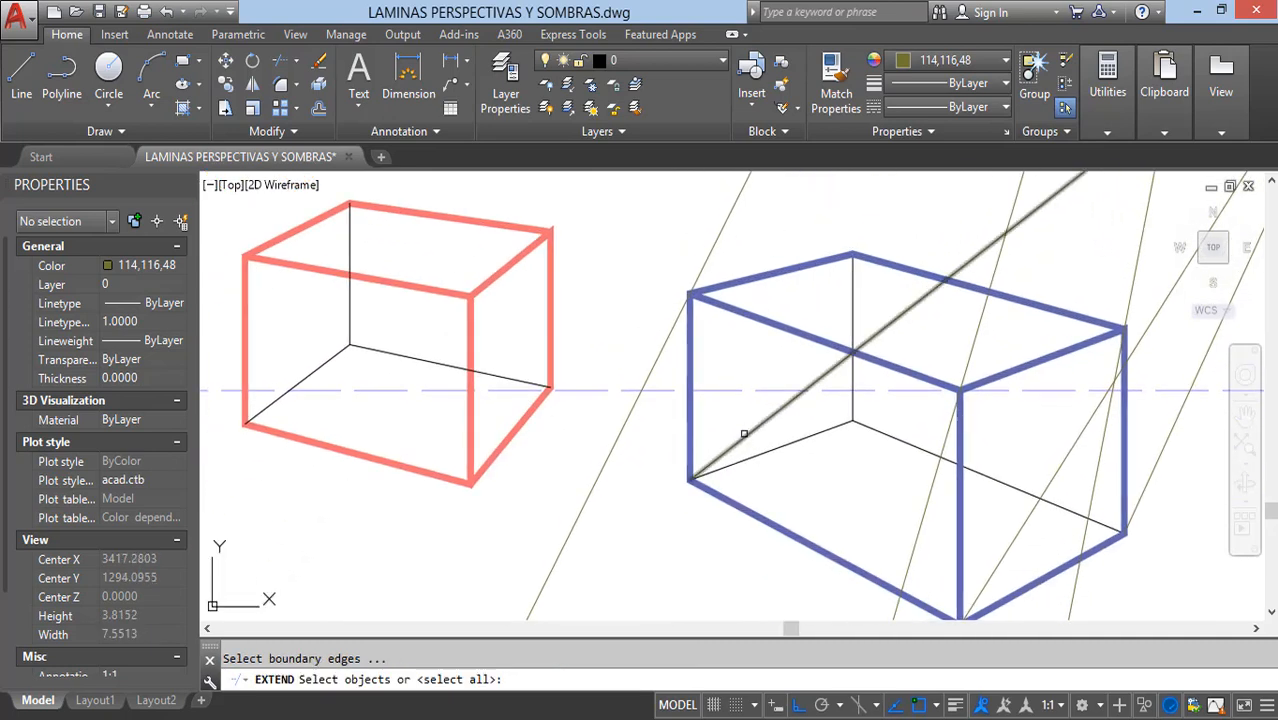
key(Escape)
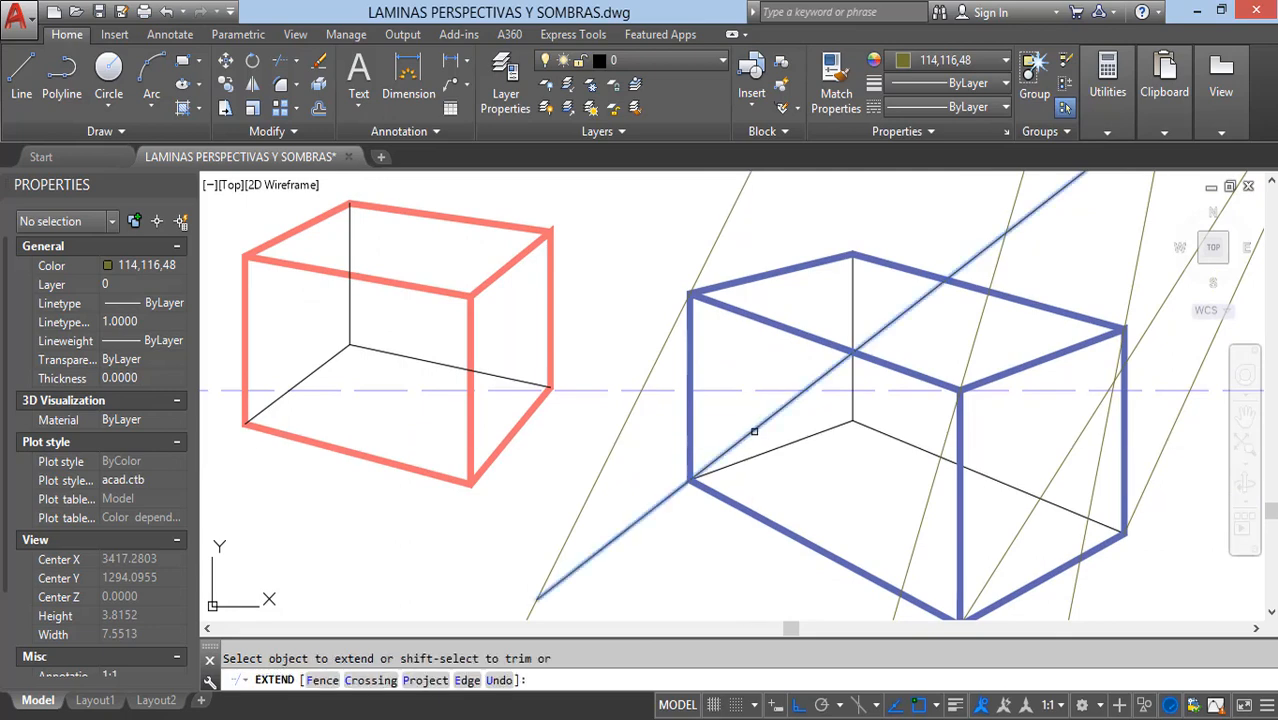
scroll(705, 396, down, 2)
middle_drag(734, 438, 677, 331)
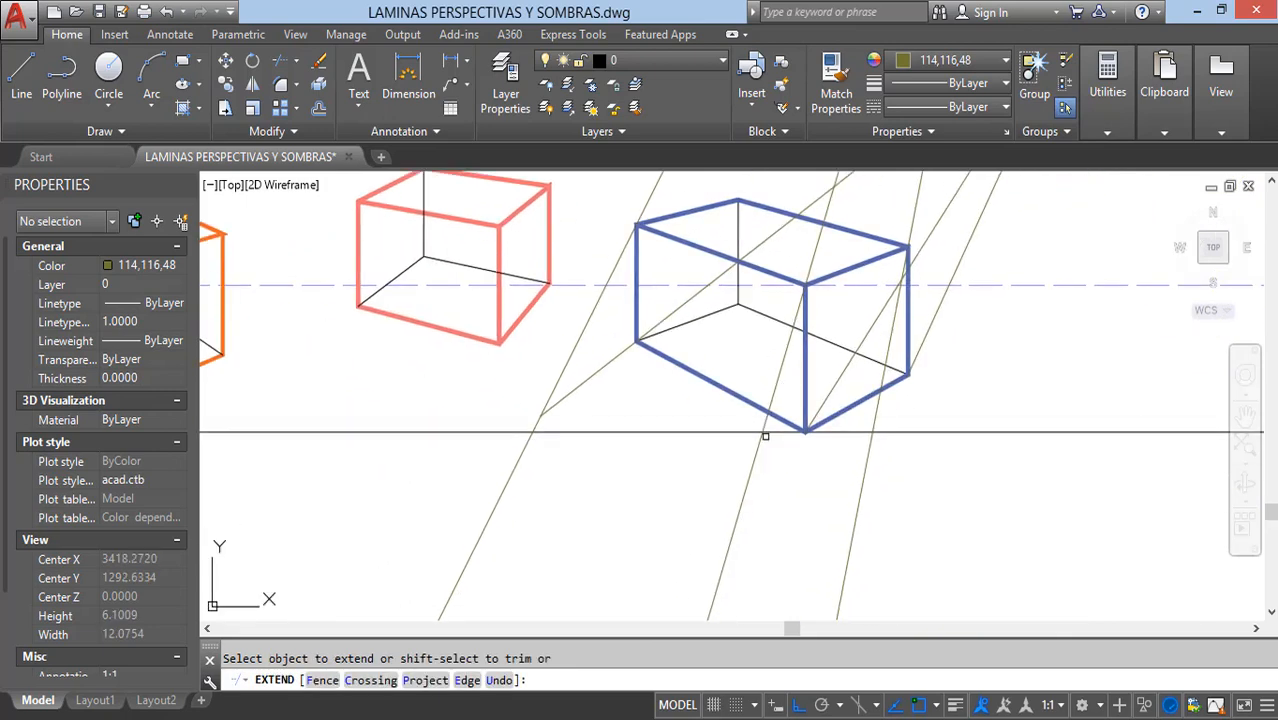
middle_drag(919, 394, 772, 440)
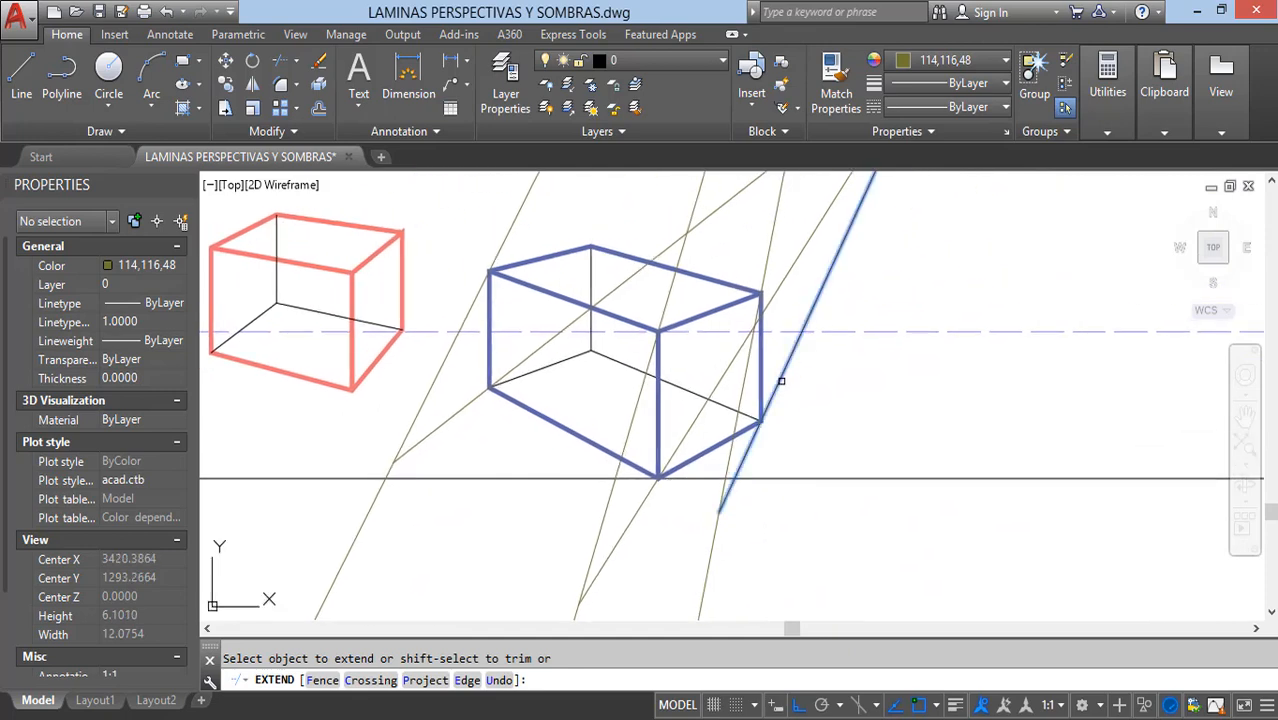
key(Escape)
Step: Draw a closed polyline around the blue box's ground shadow, through its bottom corners and the three ray intersections
scroll(770, 509, down, 2)
middle_drag(770, 509, 760, 494)
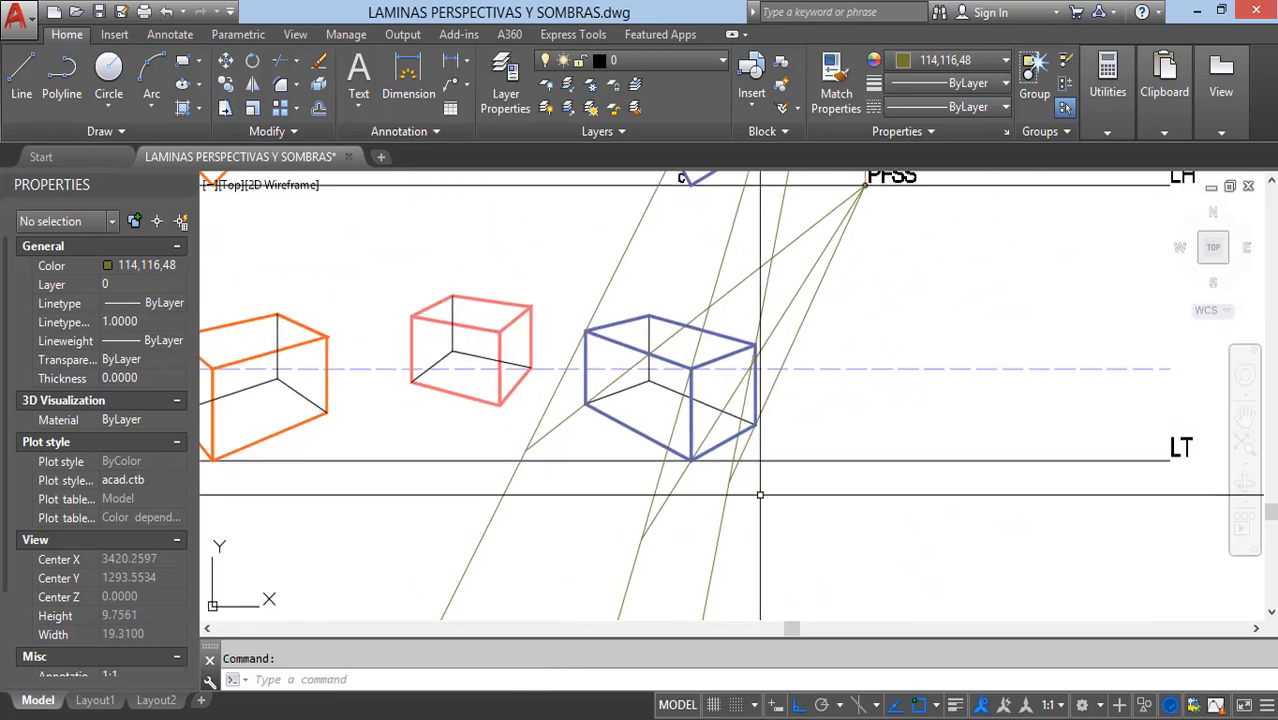
text(pl)
key(Return)
scroll(754, 452, up, 4)
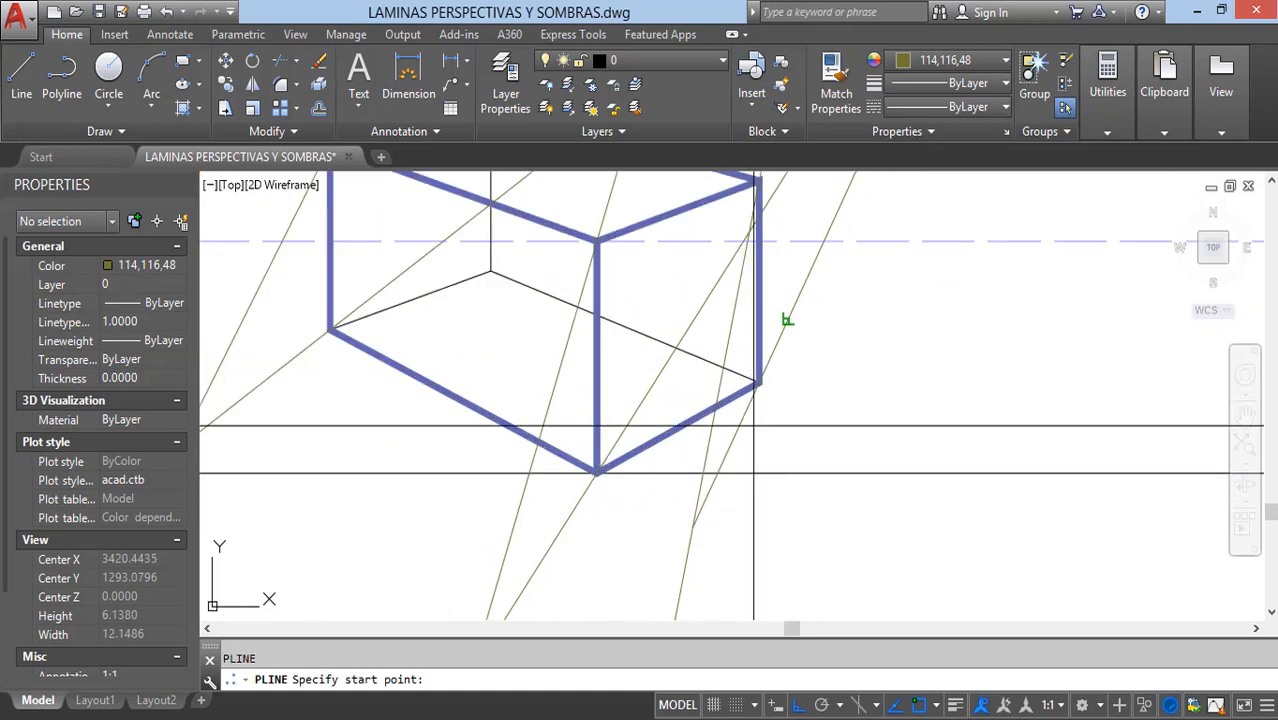
click(604, 472)
middle_drag(604, 472, 862, 412)
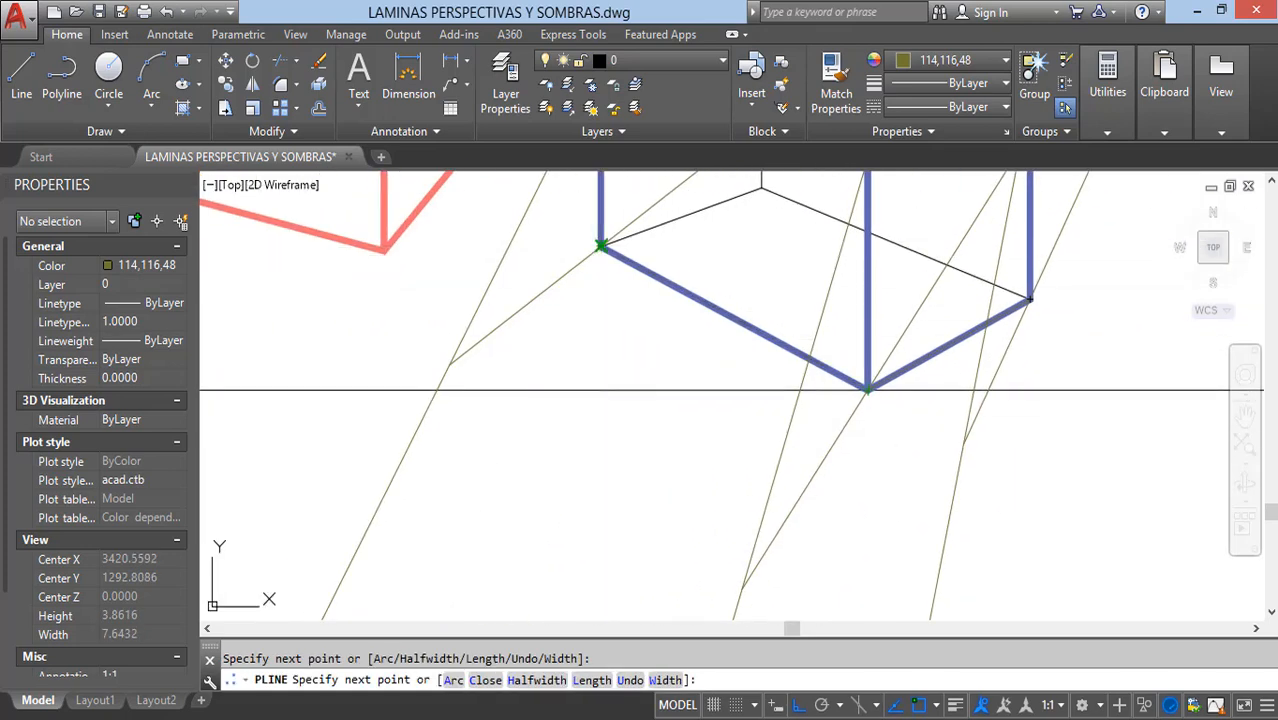
click(450, 365)
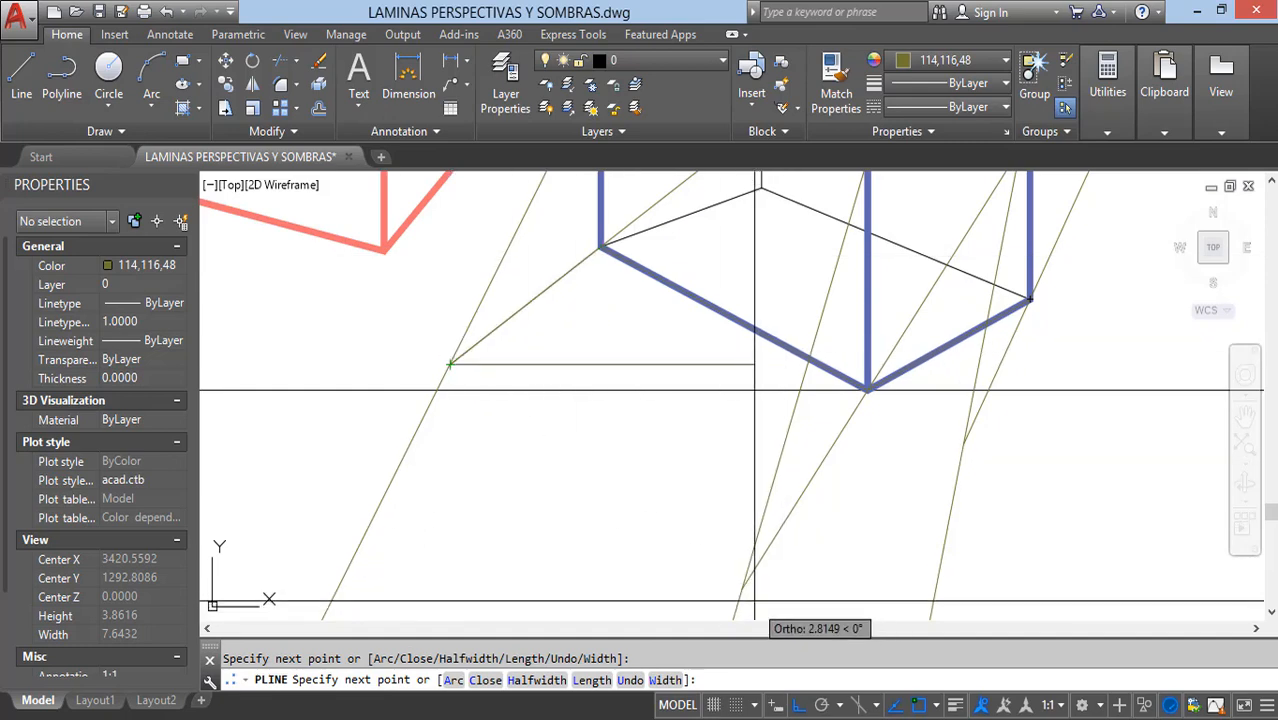
click(742, 588)
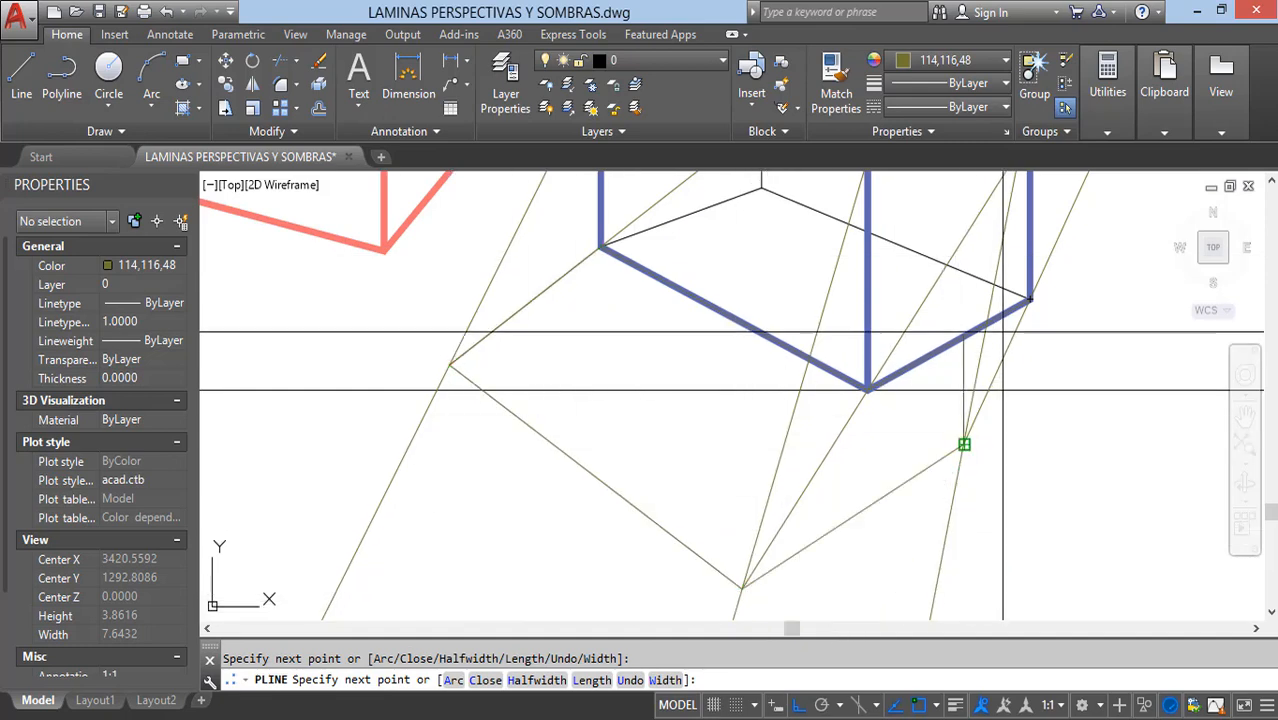
key(Return)
Step: Trim off the portions of the three light rays that run past the ground shadow outline
scroll(899, 343, down, 2)
text(t objects:)
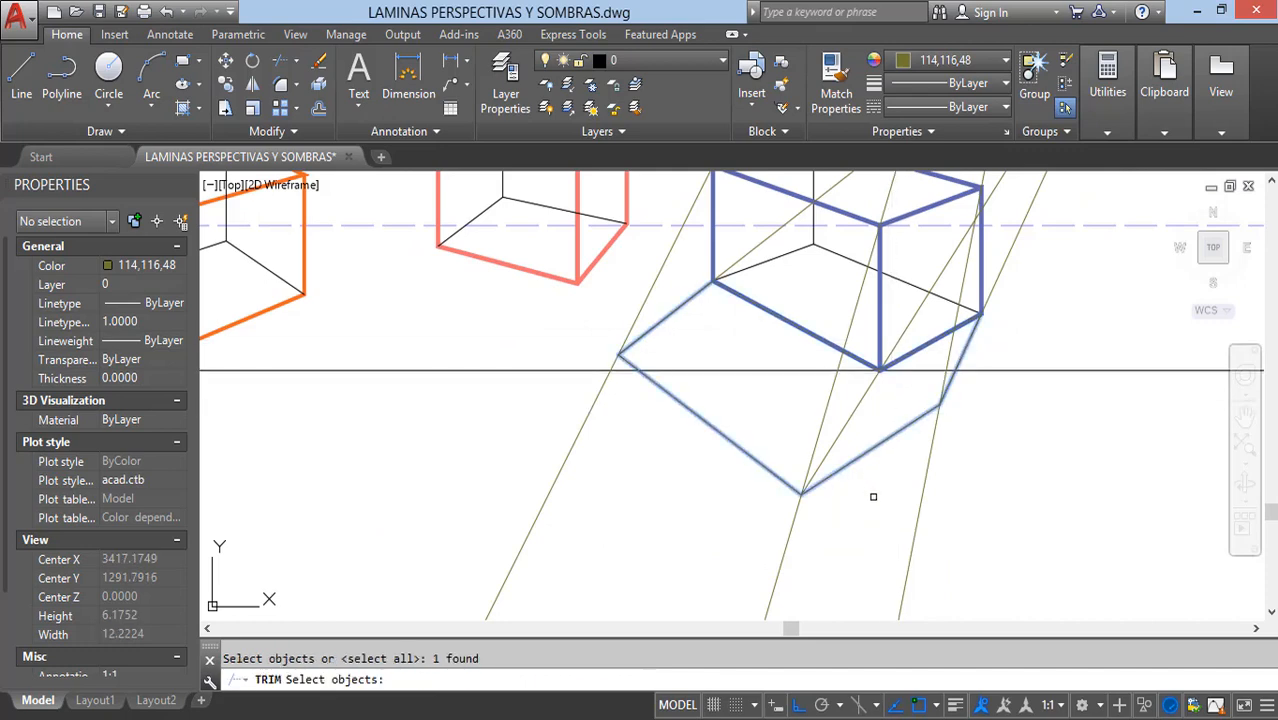
key(Return)
click(950, 519)
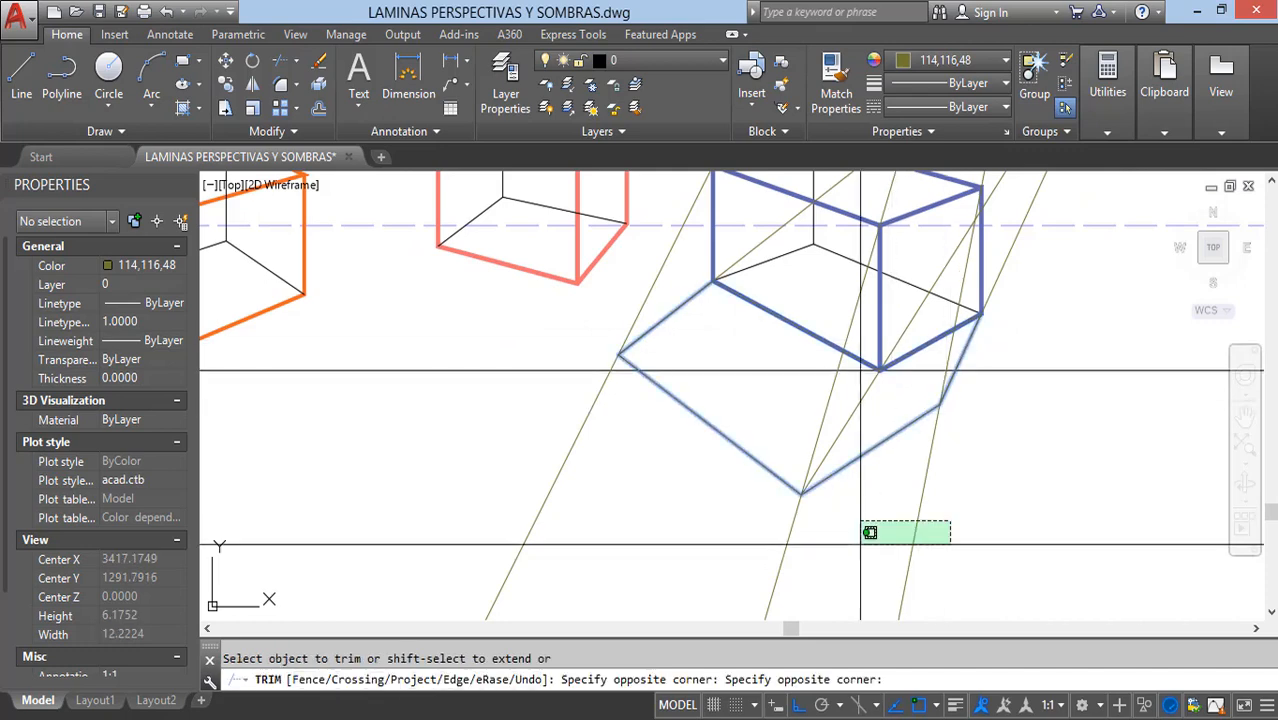
click(735, 560)
click(650, 516)
click(557, 459)
key(Escape)
Step: Examine the blue box's shadow outline and how its rays run back to the PFRS and PFSS points
scroll(571, 467, down, 3)
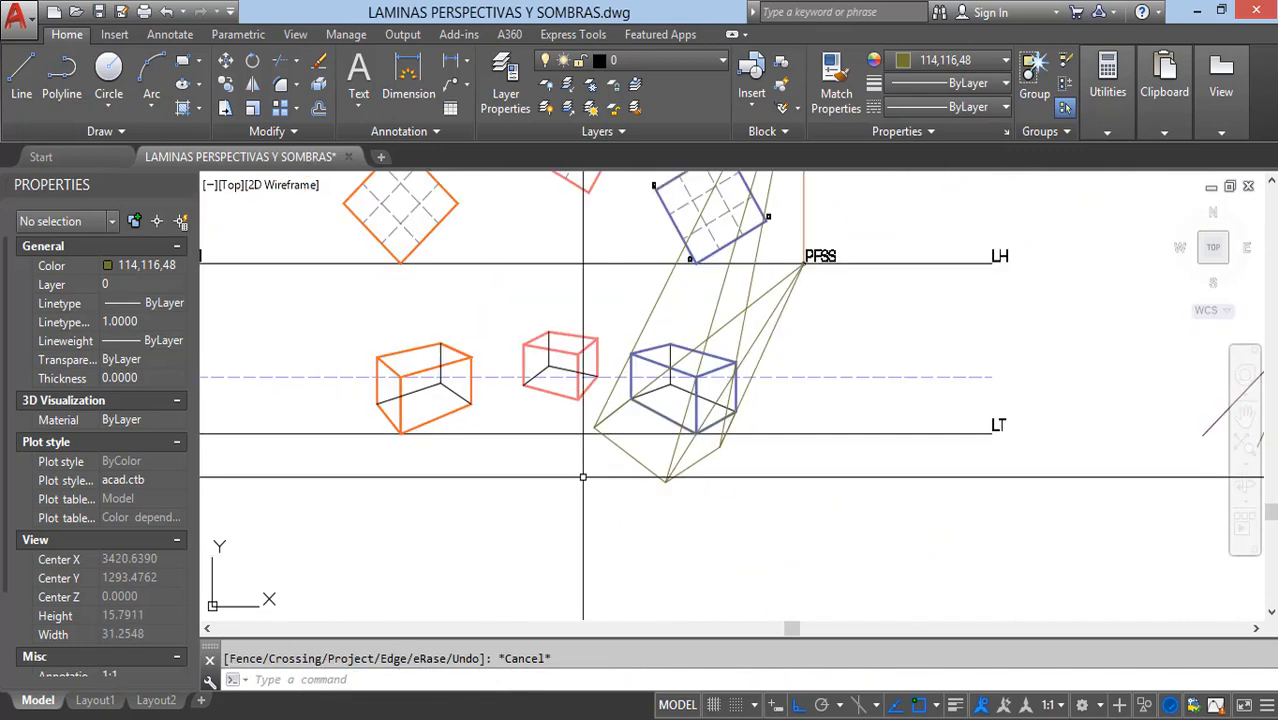
scroll(706, 435, up, 2)
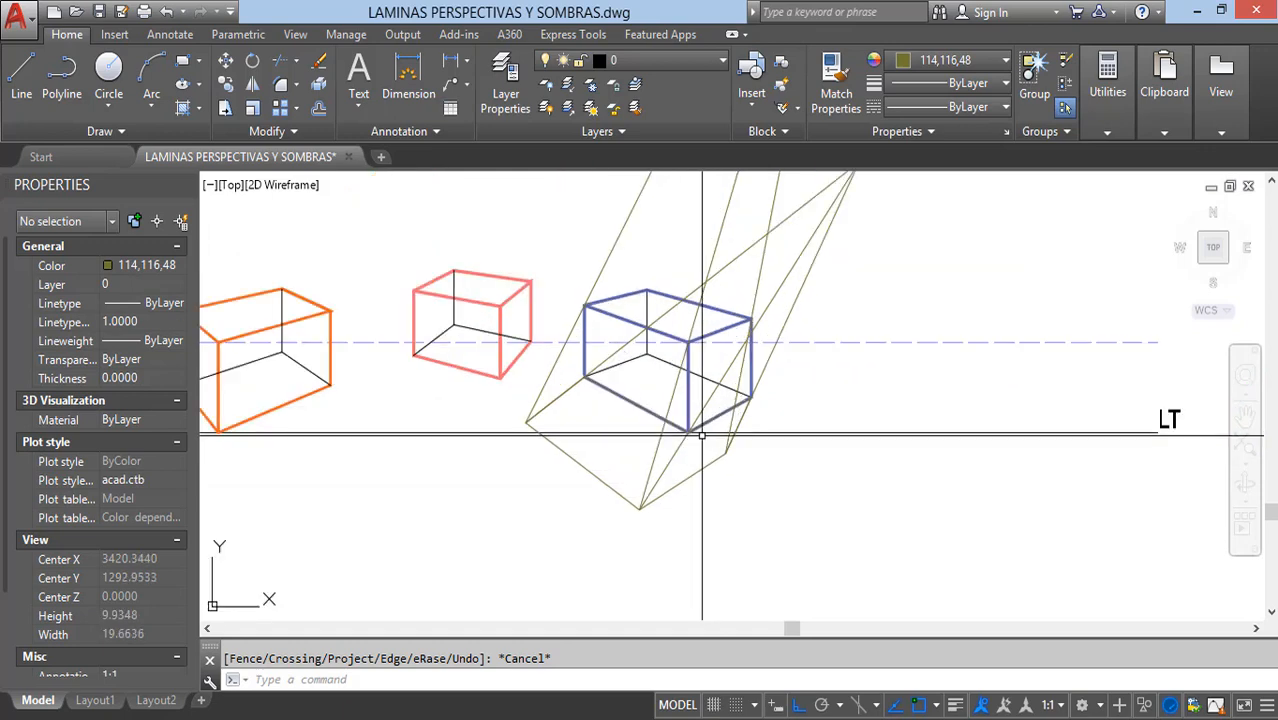
scroll(697, 383, up, 2)
middle_drag(690, 382, 648, 396)
scroll(597, 386, down, 2)
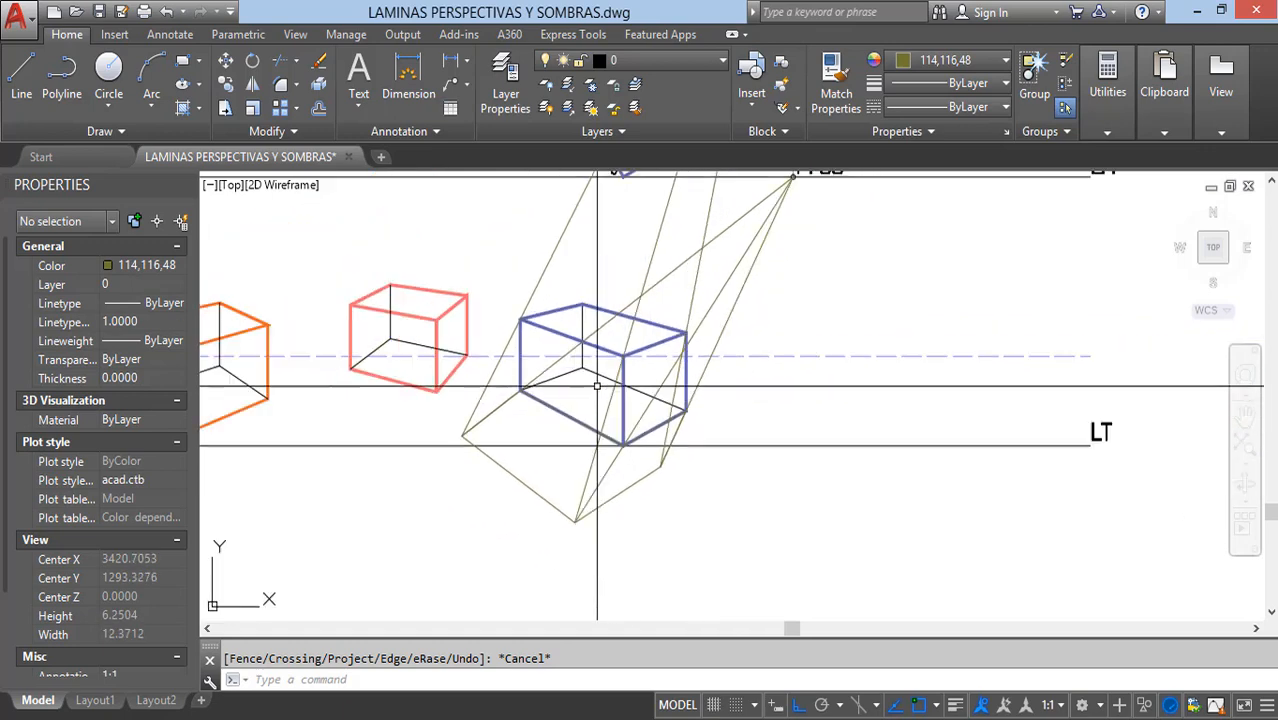
scroll(662, 437, down, 2)
middle_drag(721, 335, 663, 539)
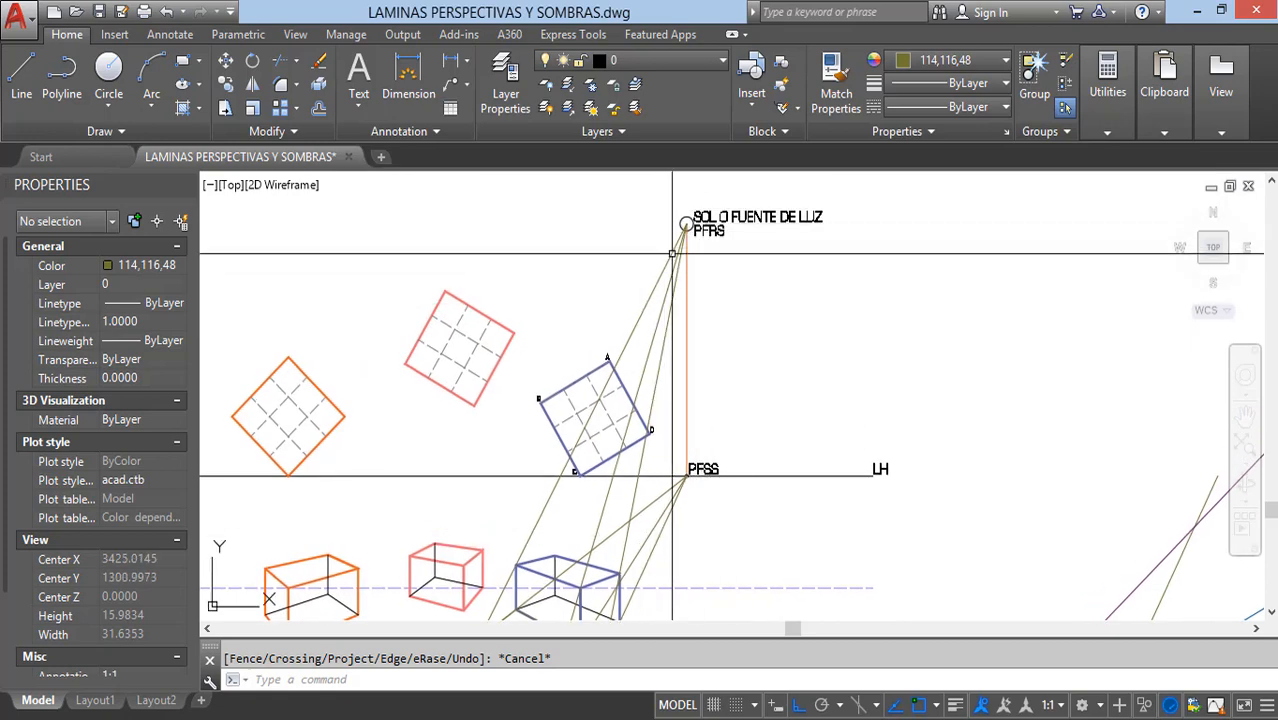
middle_drag(713, 373, 762, 242)
middle_drag(622, 470, 626, 439)
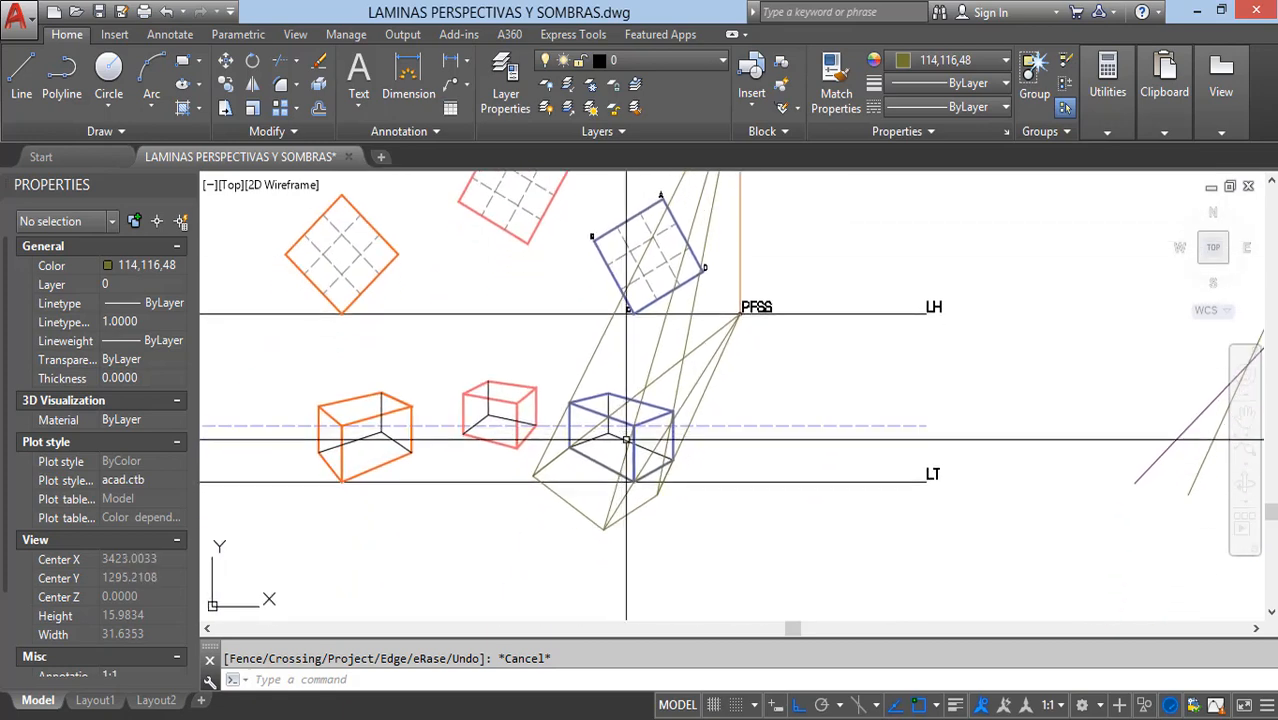
Step: Draw a closed polyline around the blue box's two front side faces through their top and bottom corners
scroll(626, 439, up, 3)
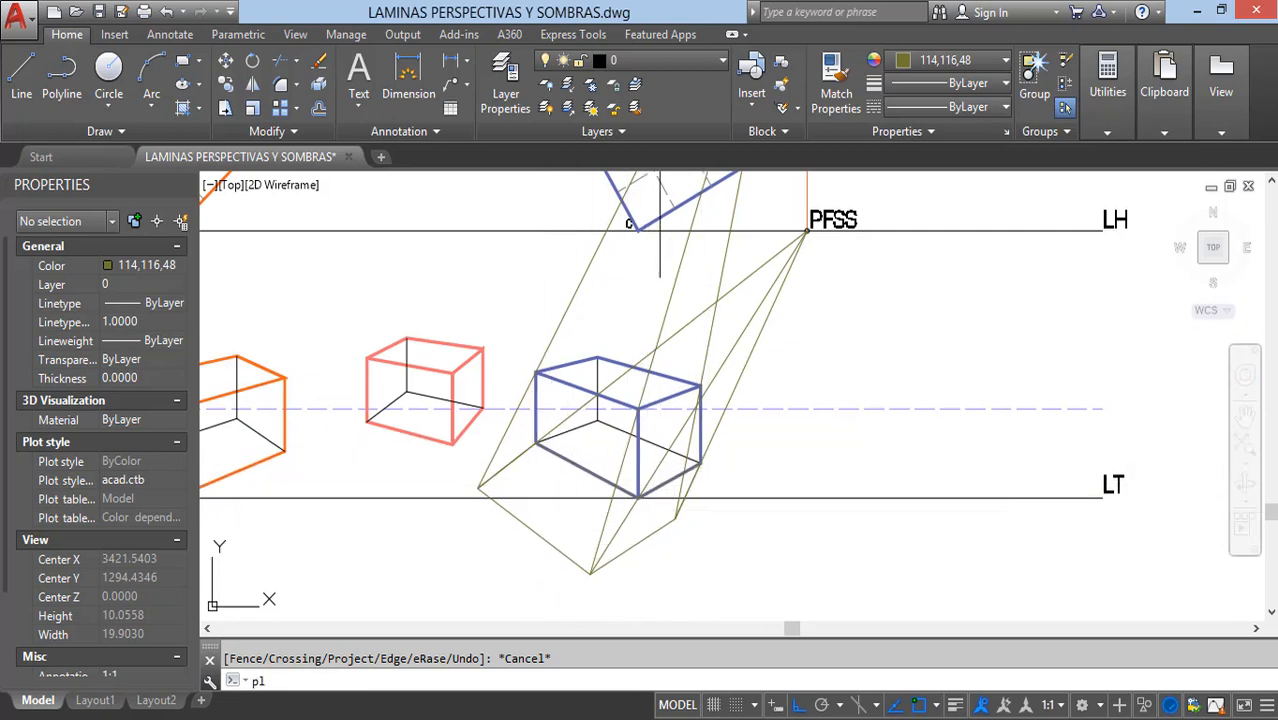
key(Return)
scroll(553, 394, up, 4)
click(508, 338)
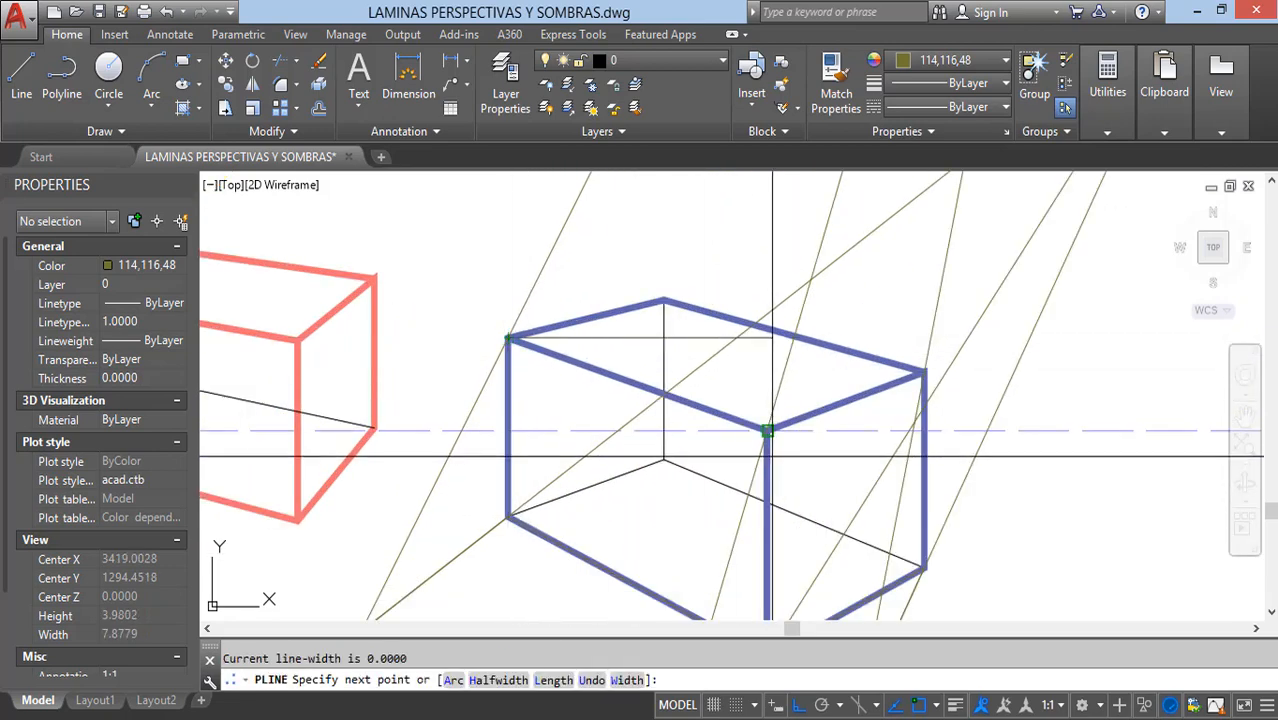
click(923, 373)
middle_drag(885, 520, 910, 416)
click(950, 466)
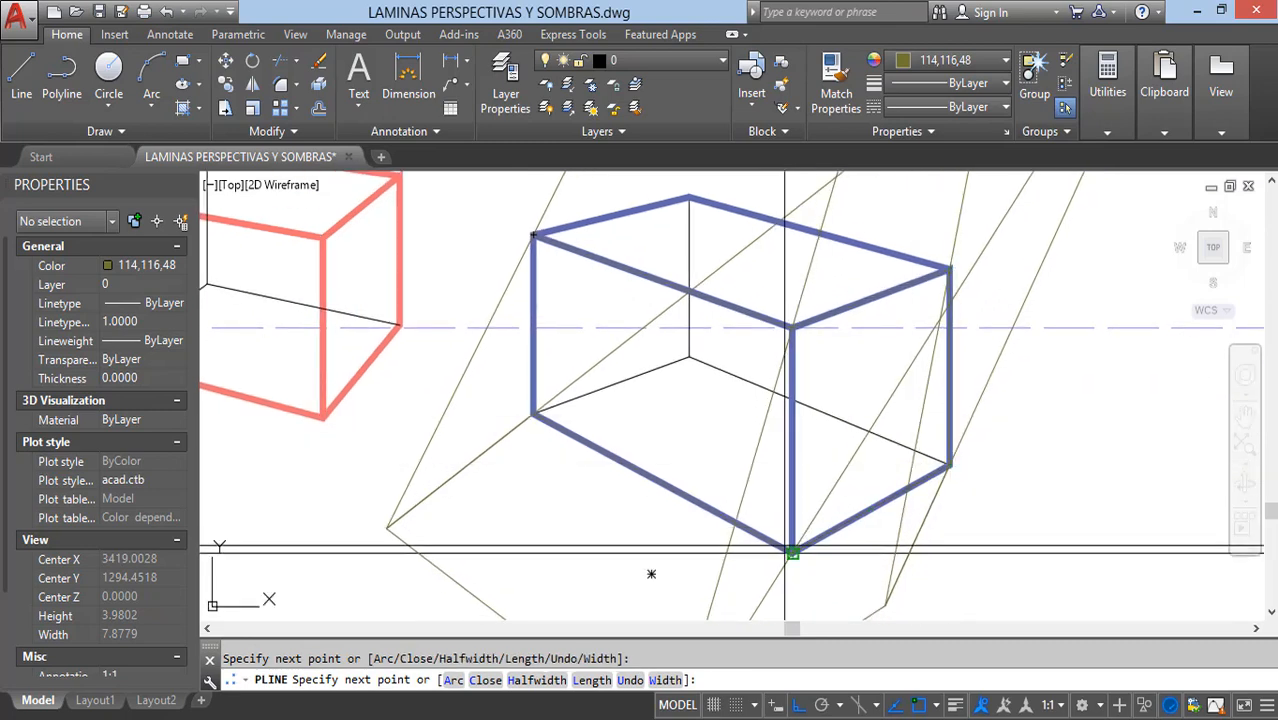
click(790, 551)
text(c)
key(Return)
scroll(533, 415, down, 3)
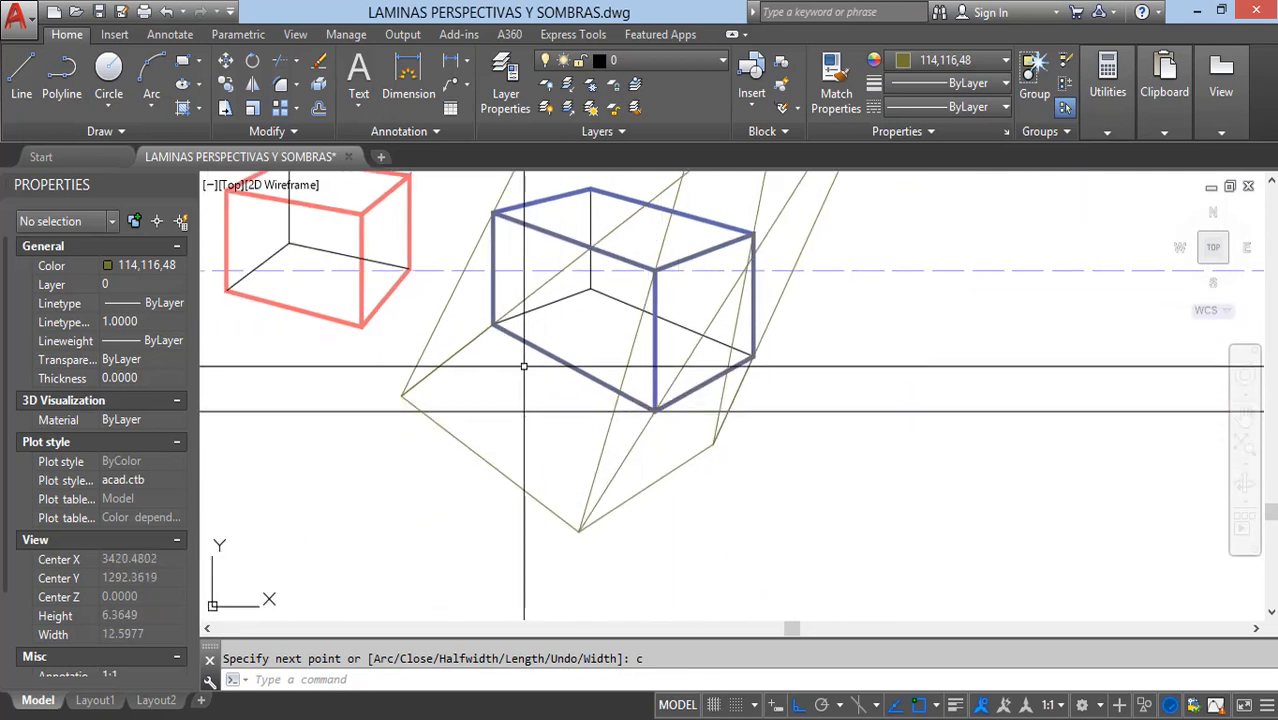
Step: Hatch the blue box's front faces outline and its ground shadow outline with the ANGLE pattern, colour 251, scale 0.1
middle_drag(628, 413, 613, 444)
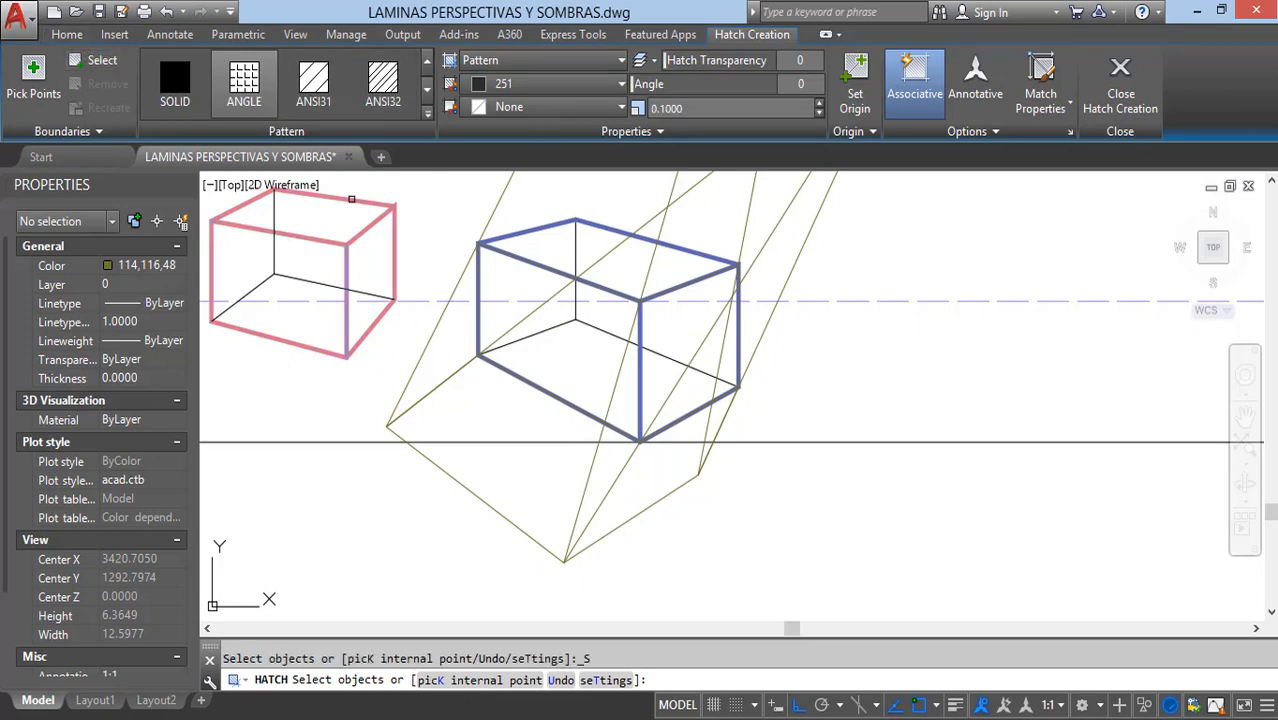
click(534, 261)
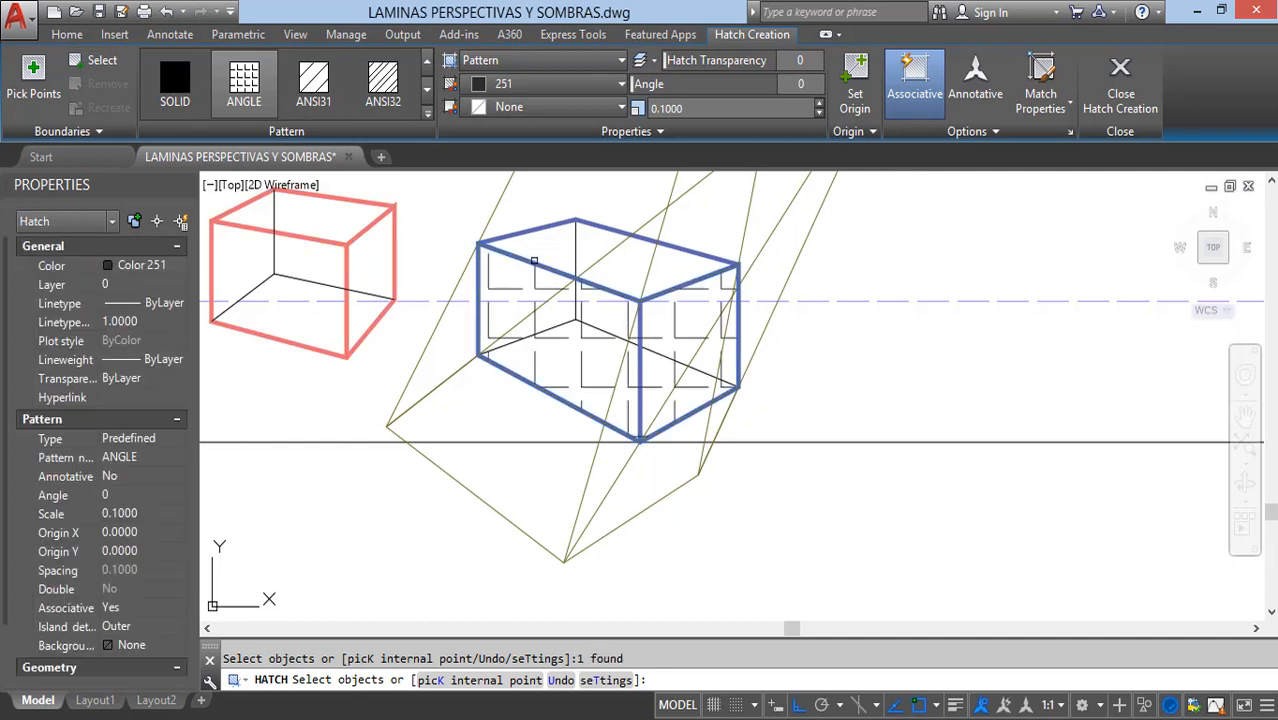
key(Escape)
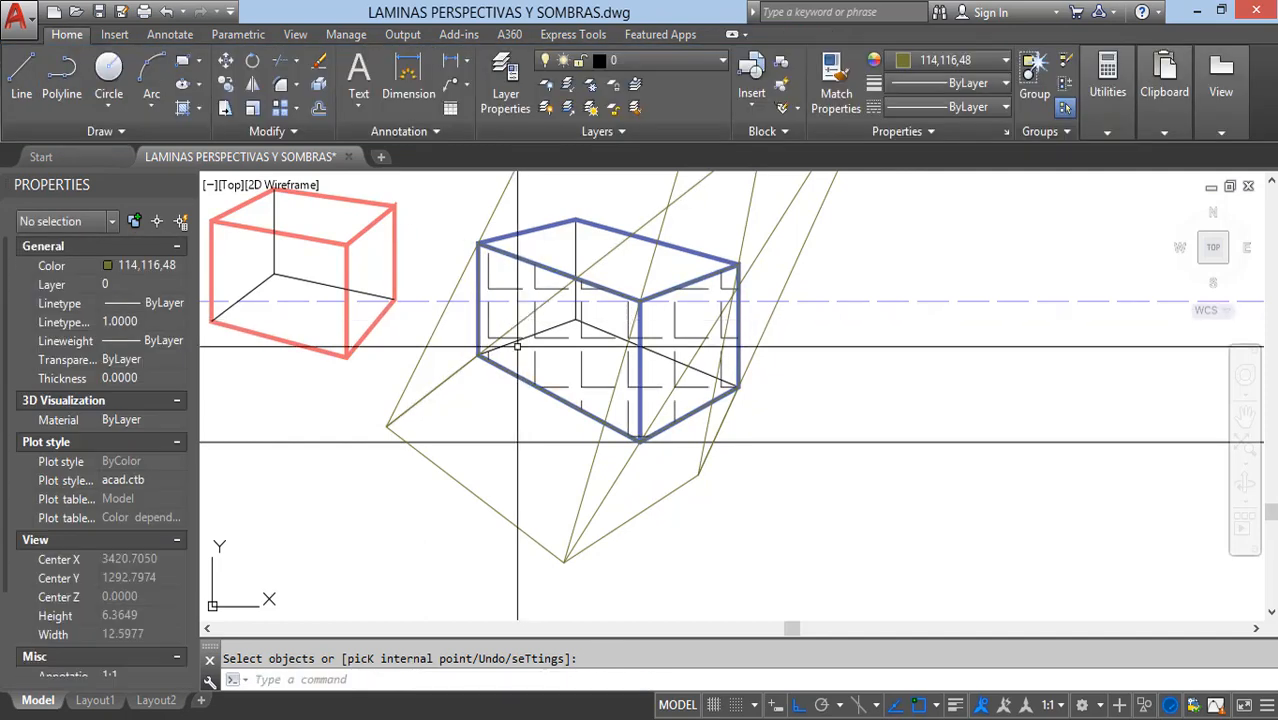
key(Return)
click(446, 380)
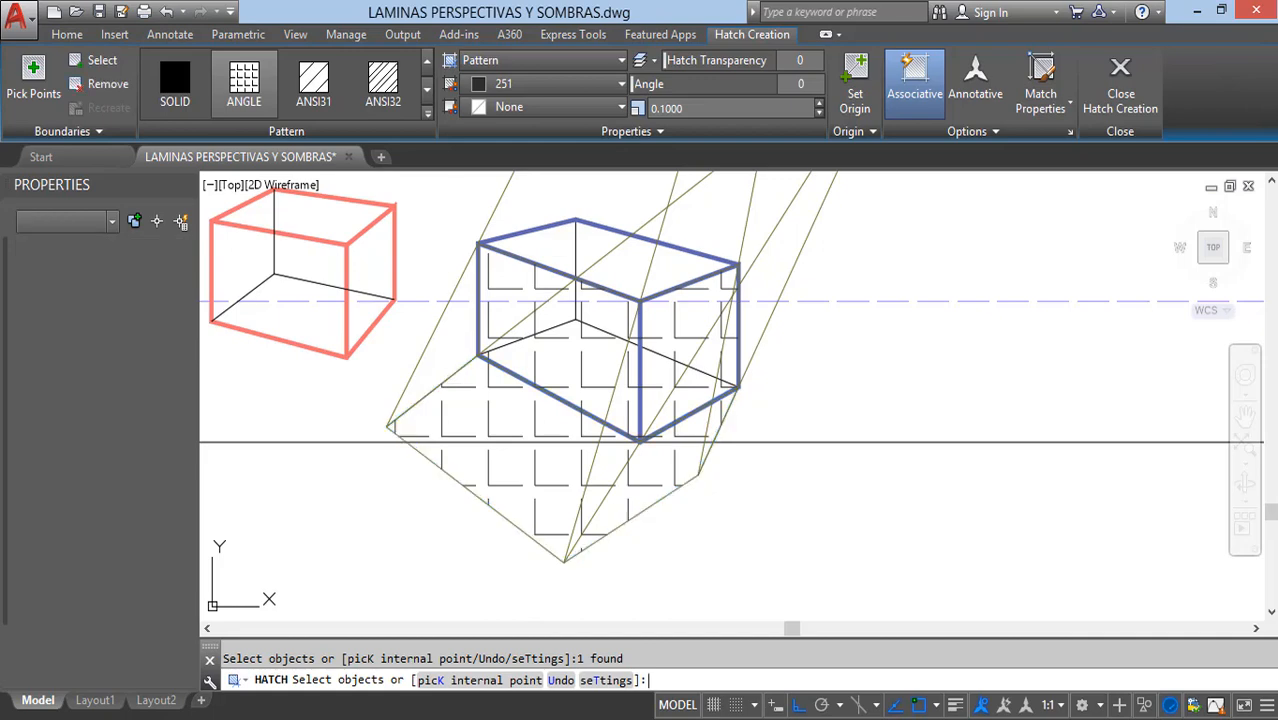
key(Return)
Step: Match the front faces' hatch to the lighter gray sample swatch (ANSI31, color 8, scale 0.0150)
scroll(392, 430, down, 4)
middle_drag(1085, 454, 870, 462)
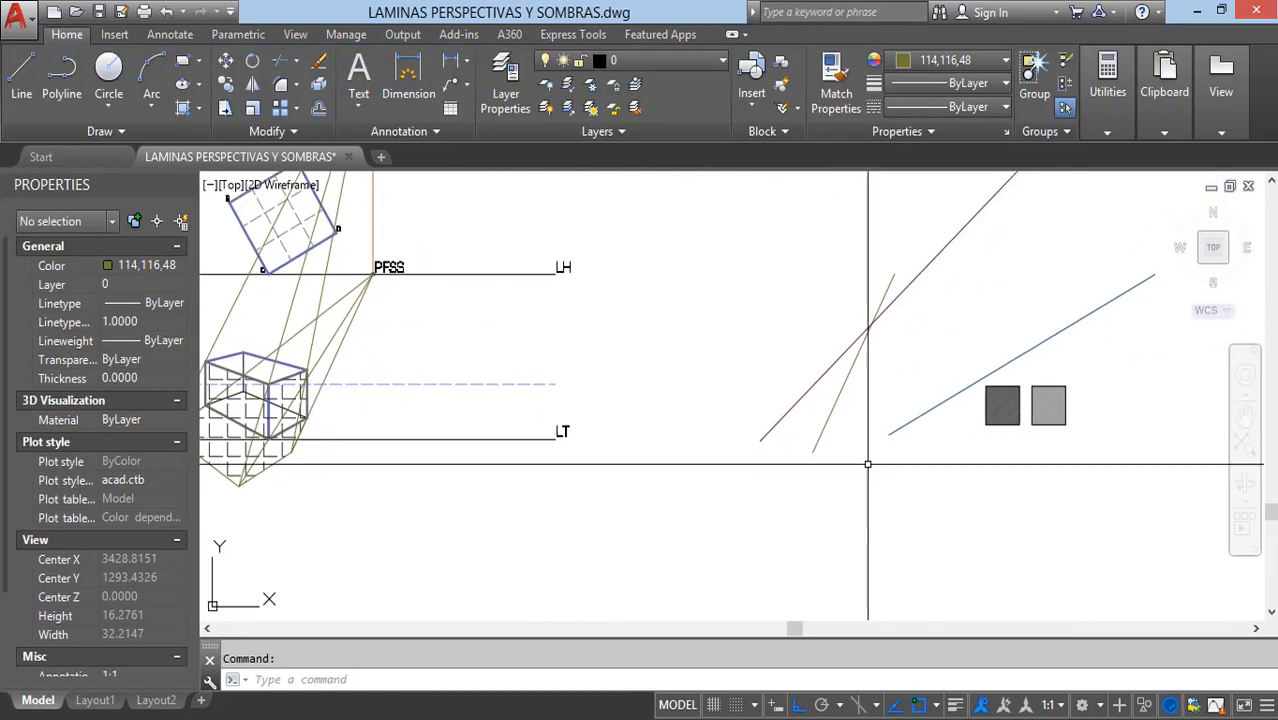
click(1048, 405)
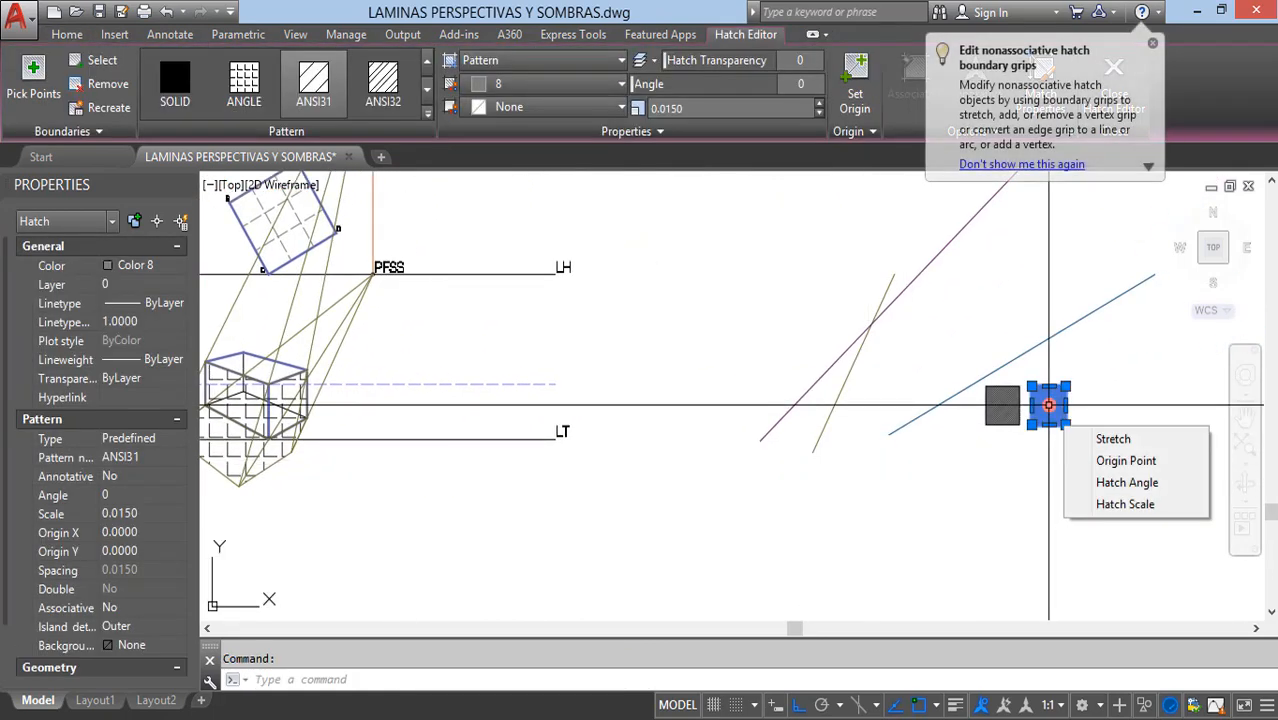
key(Escape)
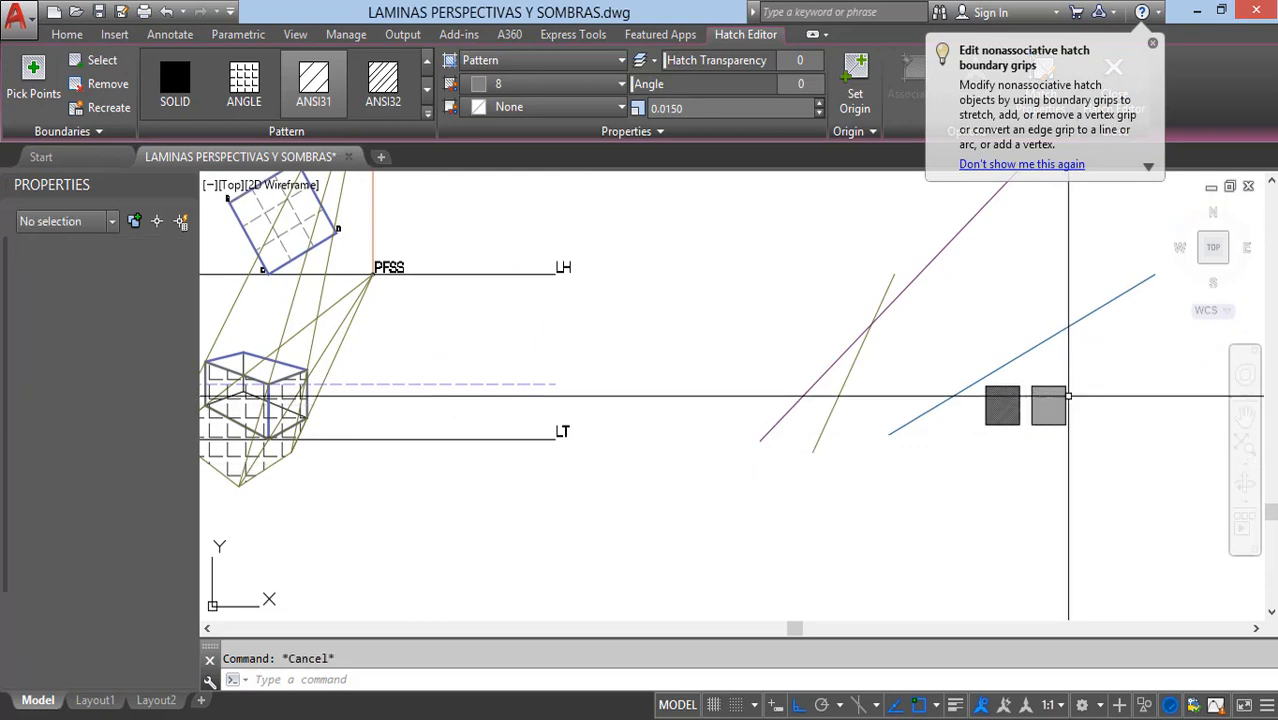
click(1062, 405)
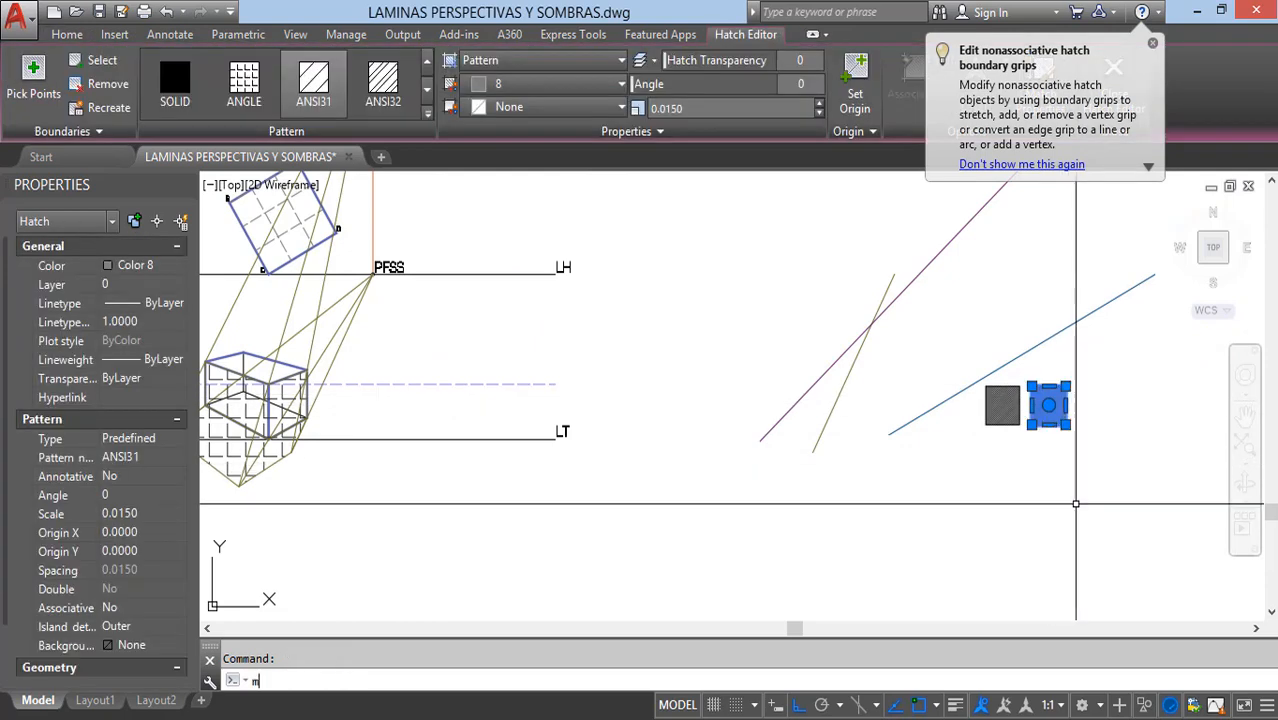
text(Ma)
key(Return)
scroll(630, 480, up, 6)
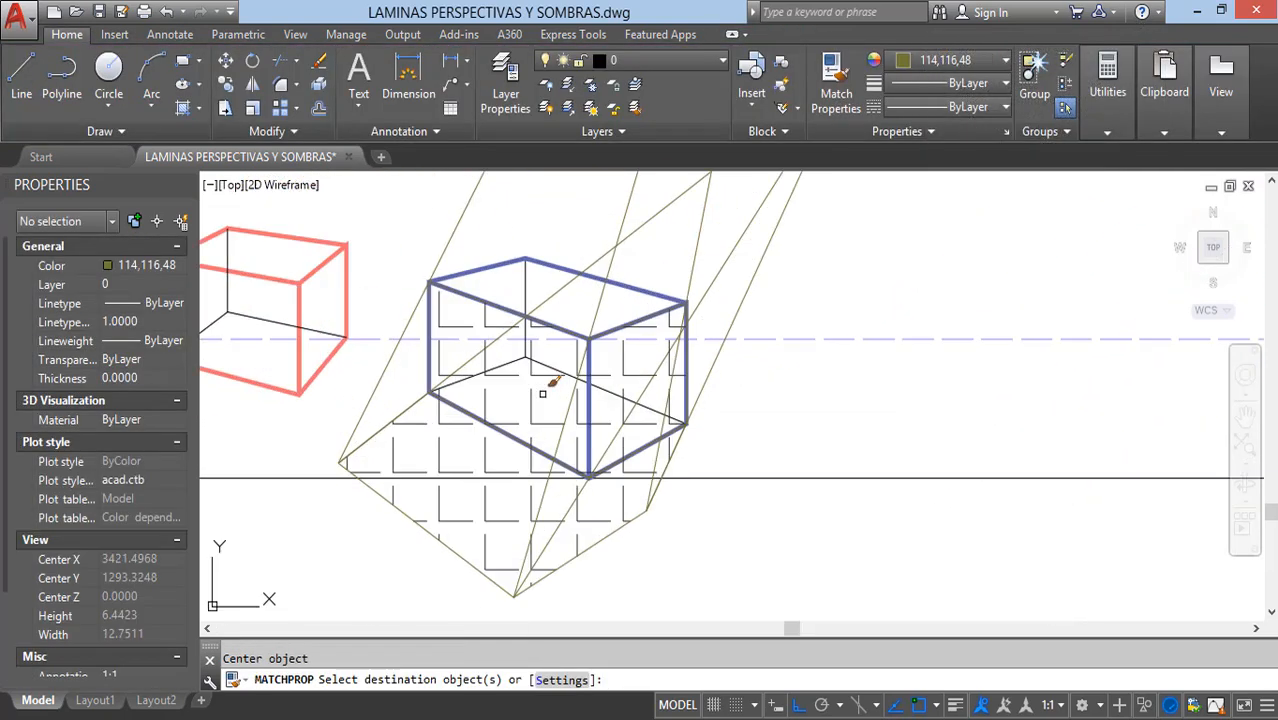
click(541, 384)
key(Escape)
Step: Match the blue box's ground shadow hatch to the darker gray sample swatch (ANSI31, color 251, scale 0.0150)
scroll(548, 408, down, 6)
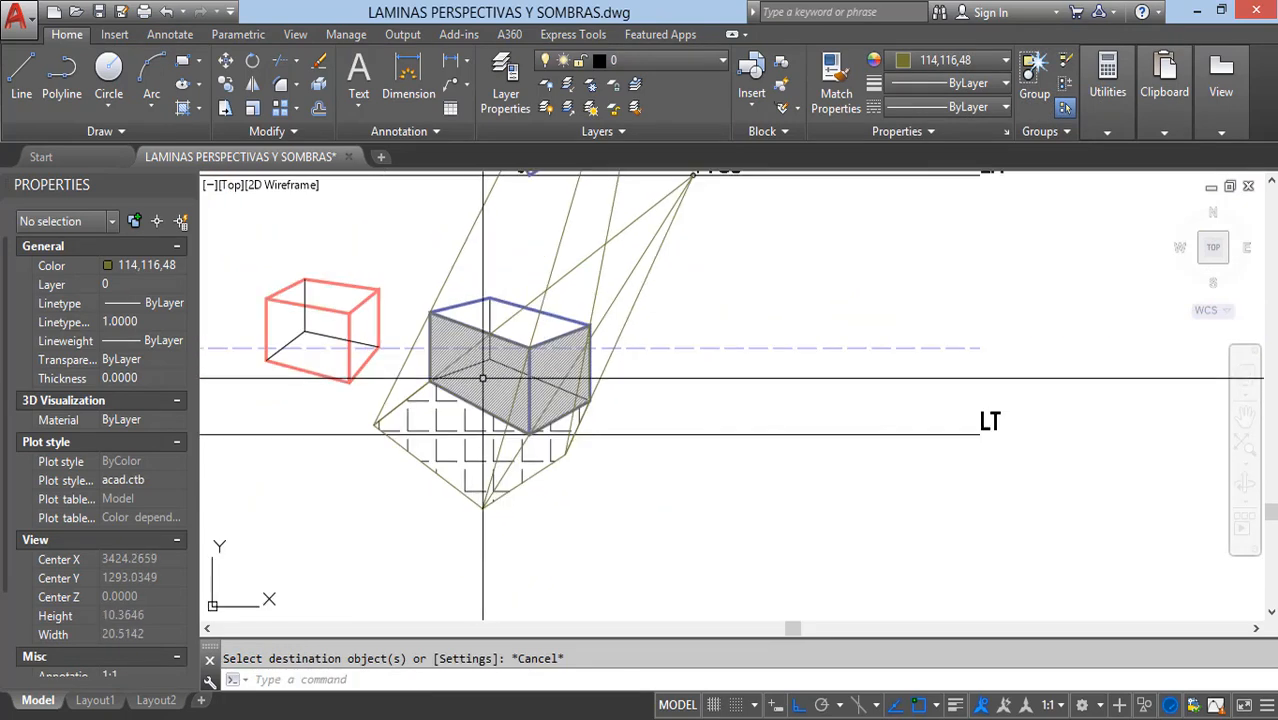
middle_drag(548, 408, 318, 411)
click(1028, 392)
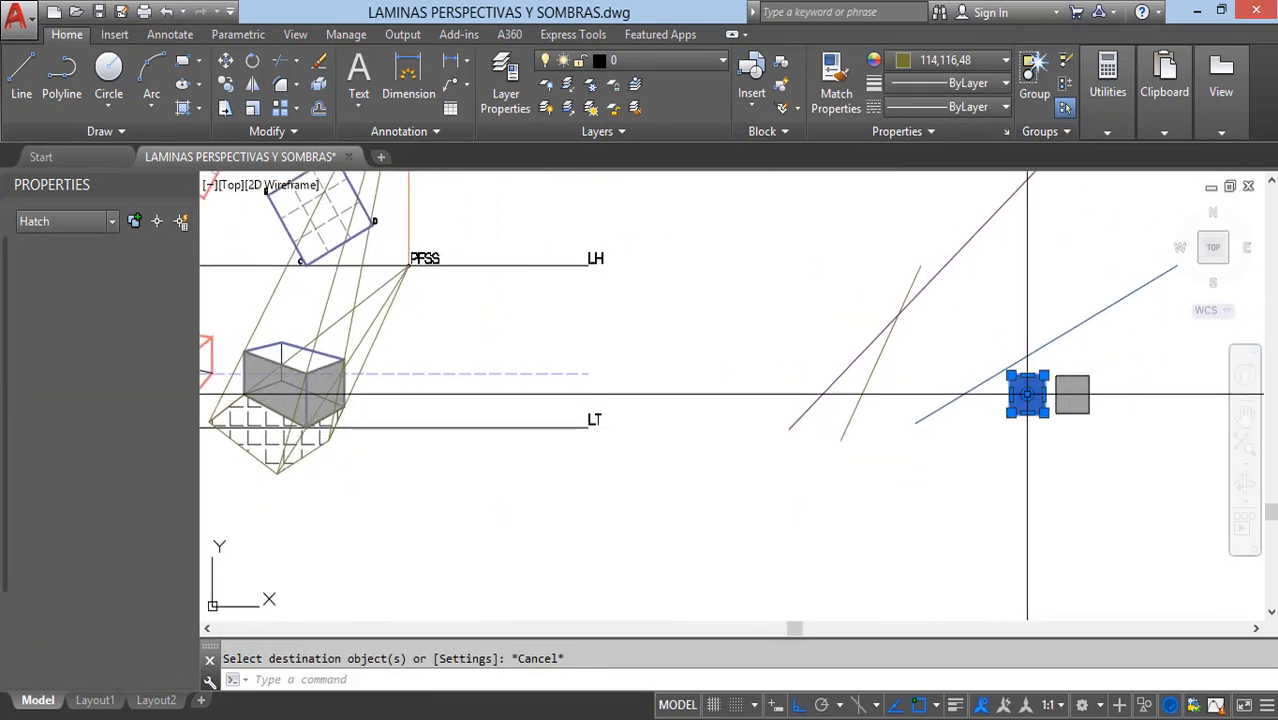
key(Escape)
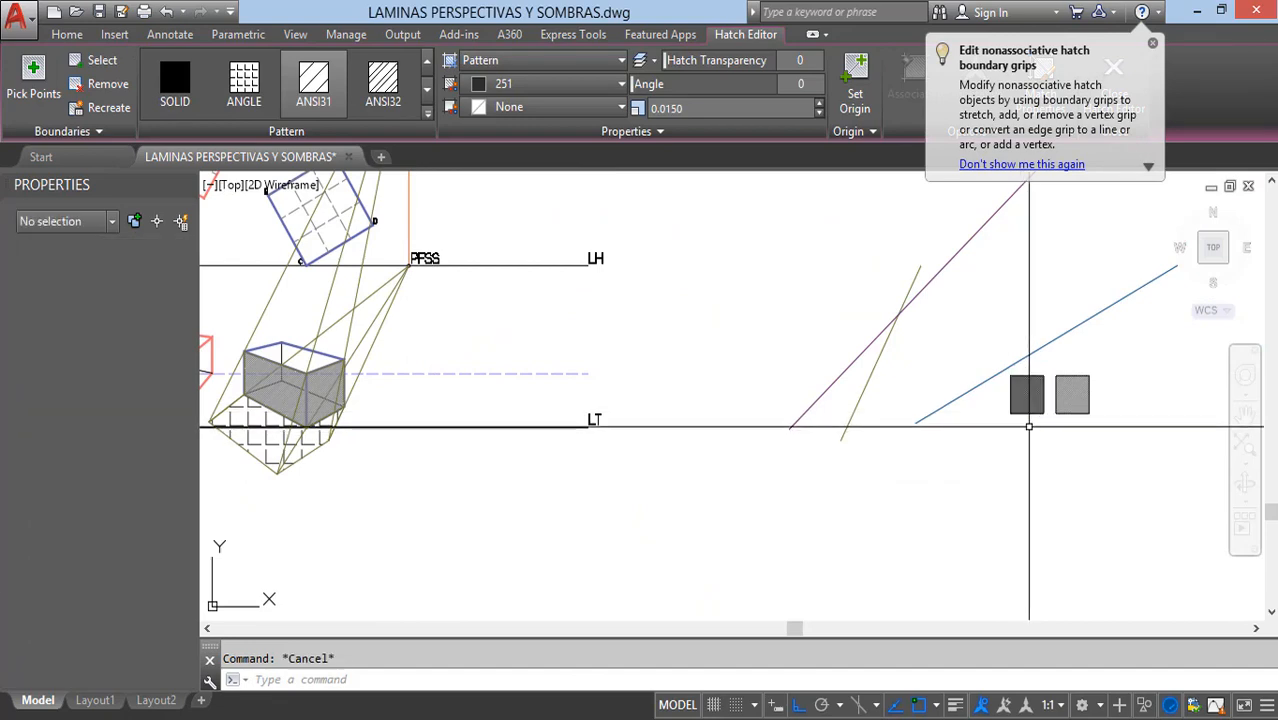
click(1018, 394)
text(m)
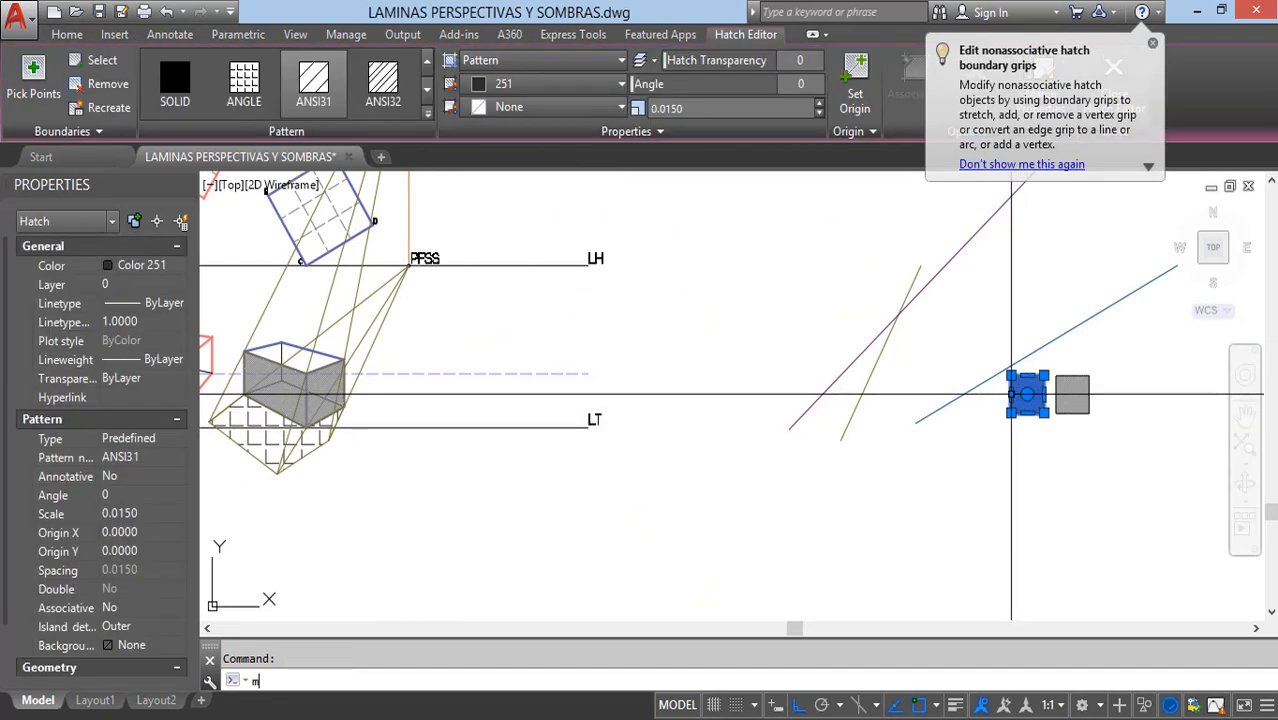
text(a)
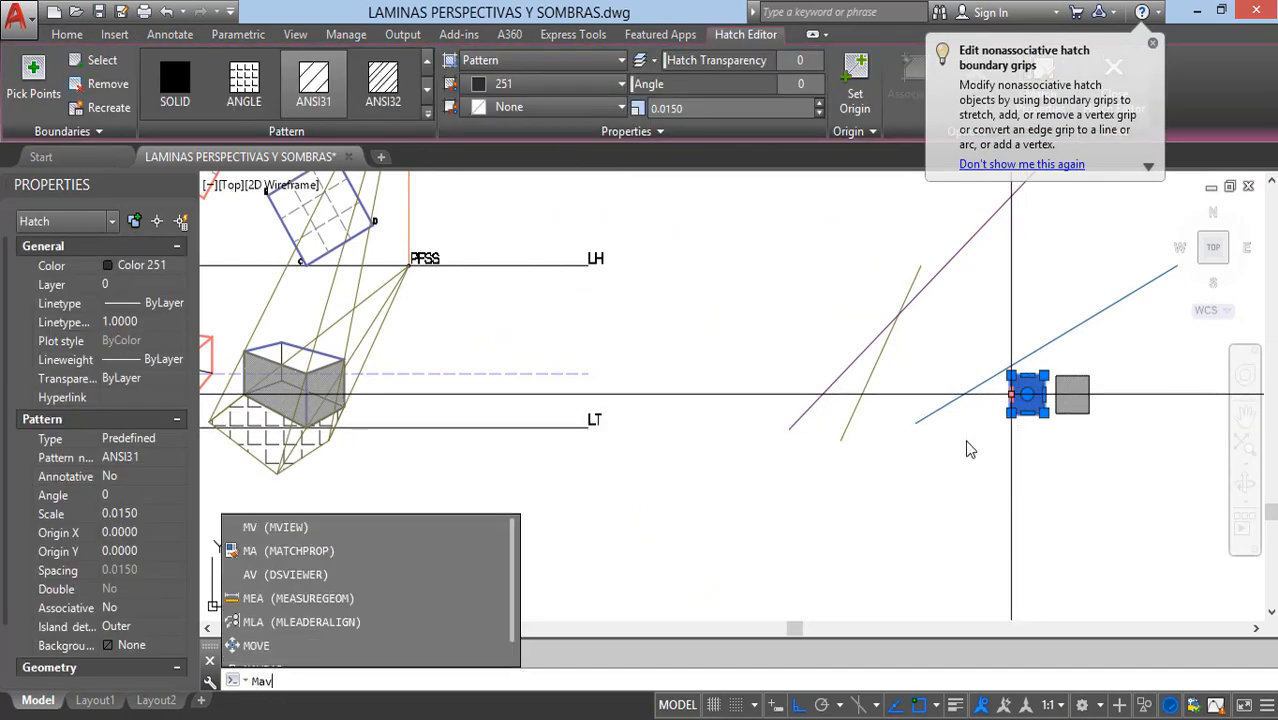
key(Return)
scroll(625, 370, up, 5)
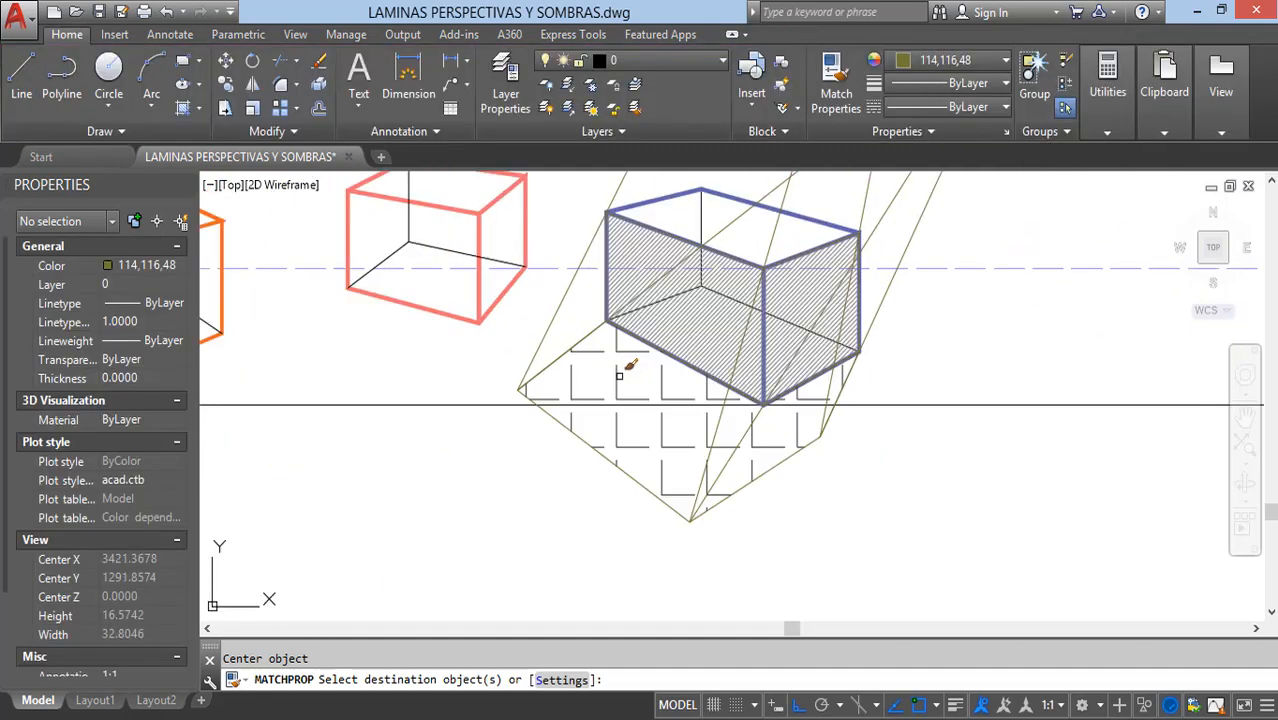
key(Escape)
scroll(622, 378, down, 5)
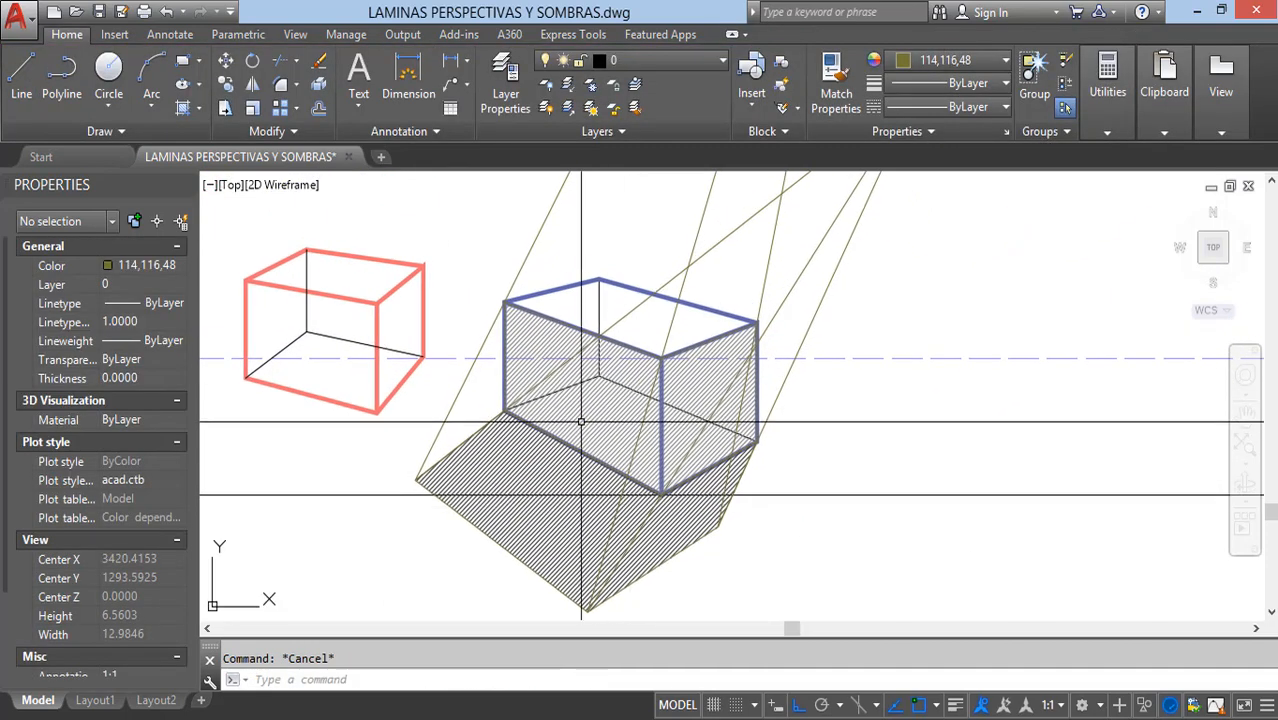
scroll(649, 435, down, 2)
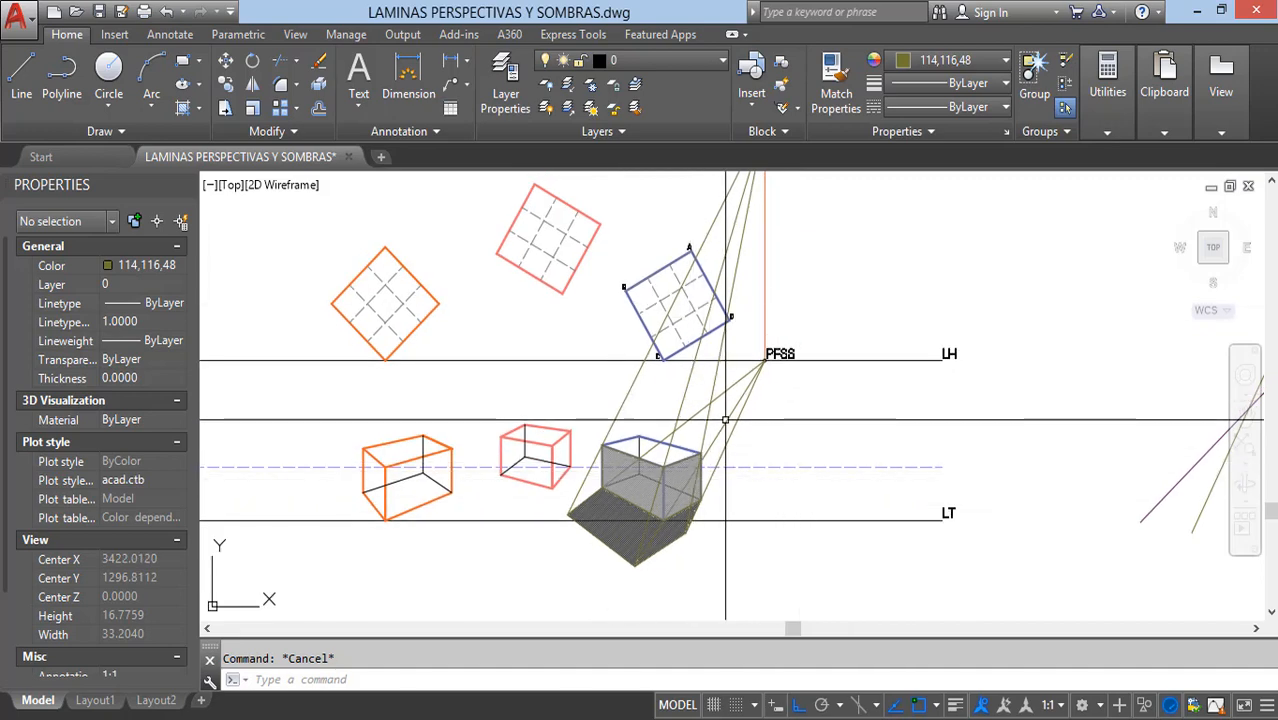
mouse_move(726, 422)
middle_down()
mouse_move(686, 532)
mouse_move(682, 459)
middle_up()
mouse_move(702, 319)
middle_down()
mouse_move(692, 371)
mouse_move(770, 331)
middle_up()
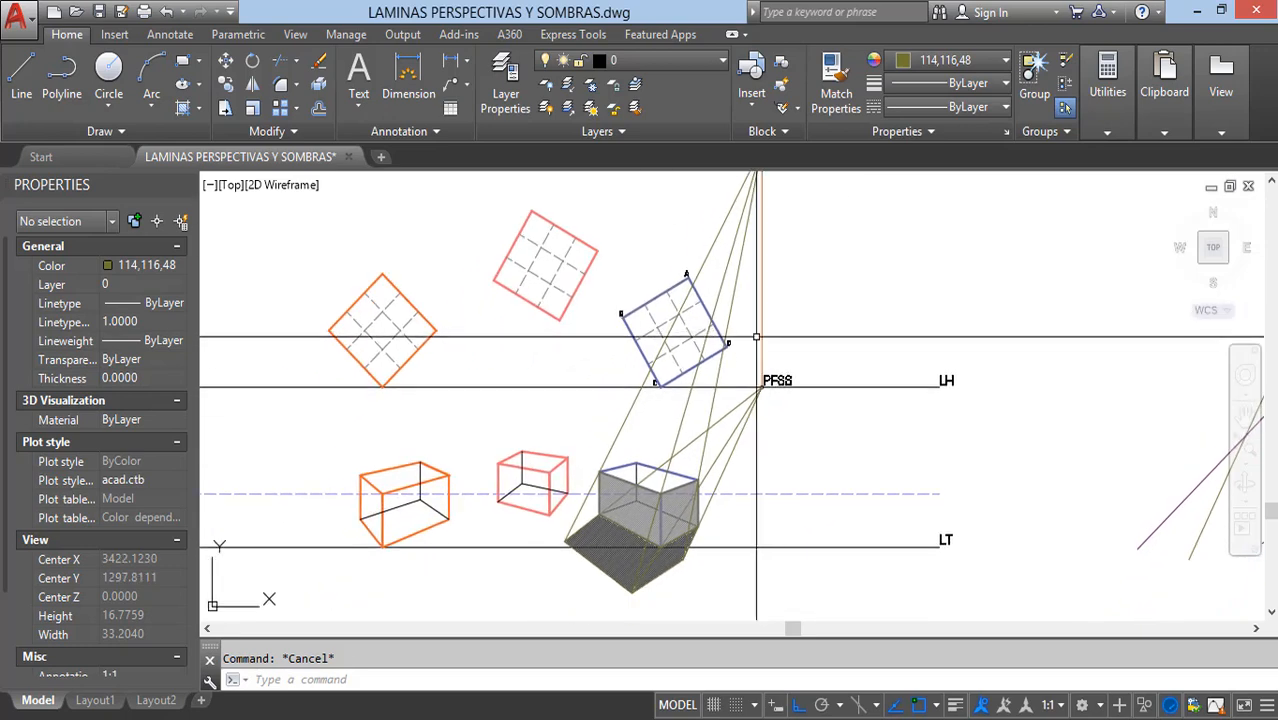
scroll(530, 505, up, 4)
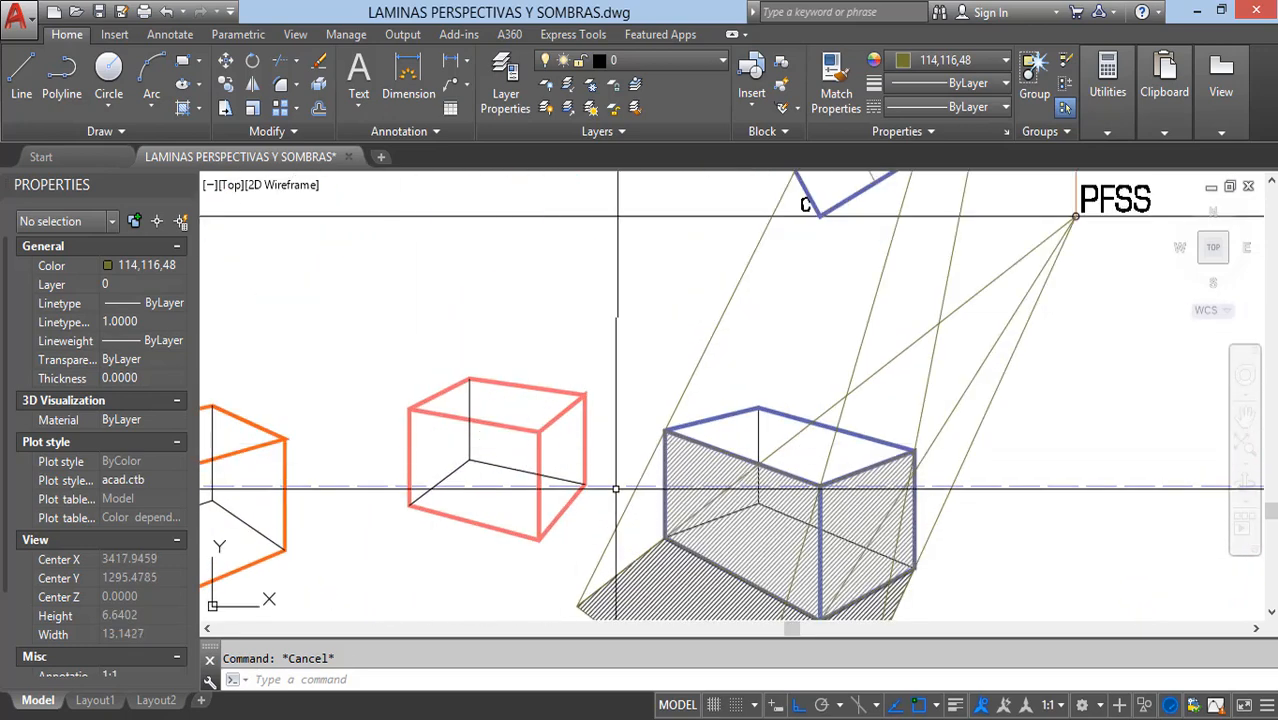
scroll(450, 470, down, 6)
scroll(568, 450, up, 2)
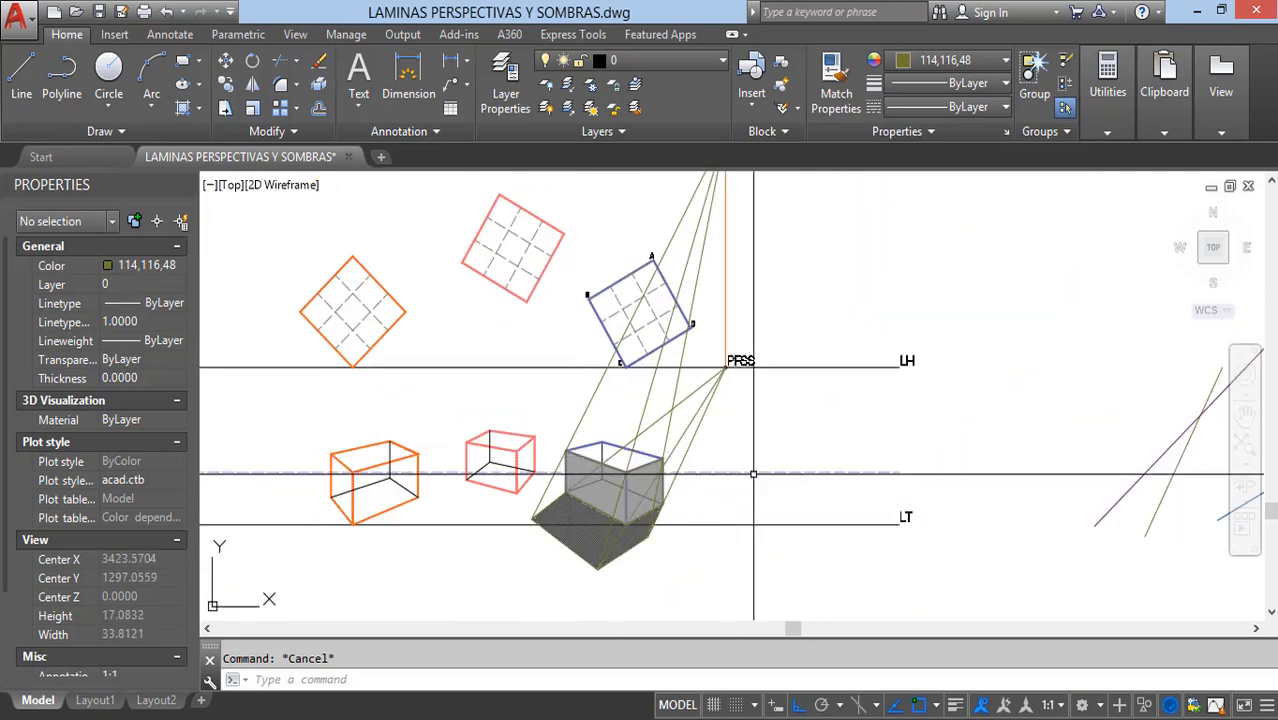
Step: Set the current drawing color to 16,86,137, the same as the blue sample line near the swatches
middle_drag(1157, 500, 1010, 518)
click(1104, 506)
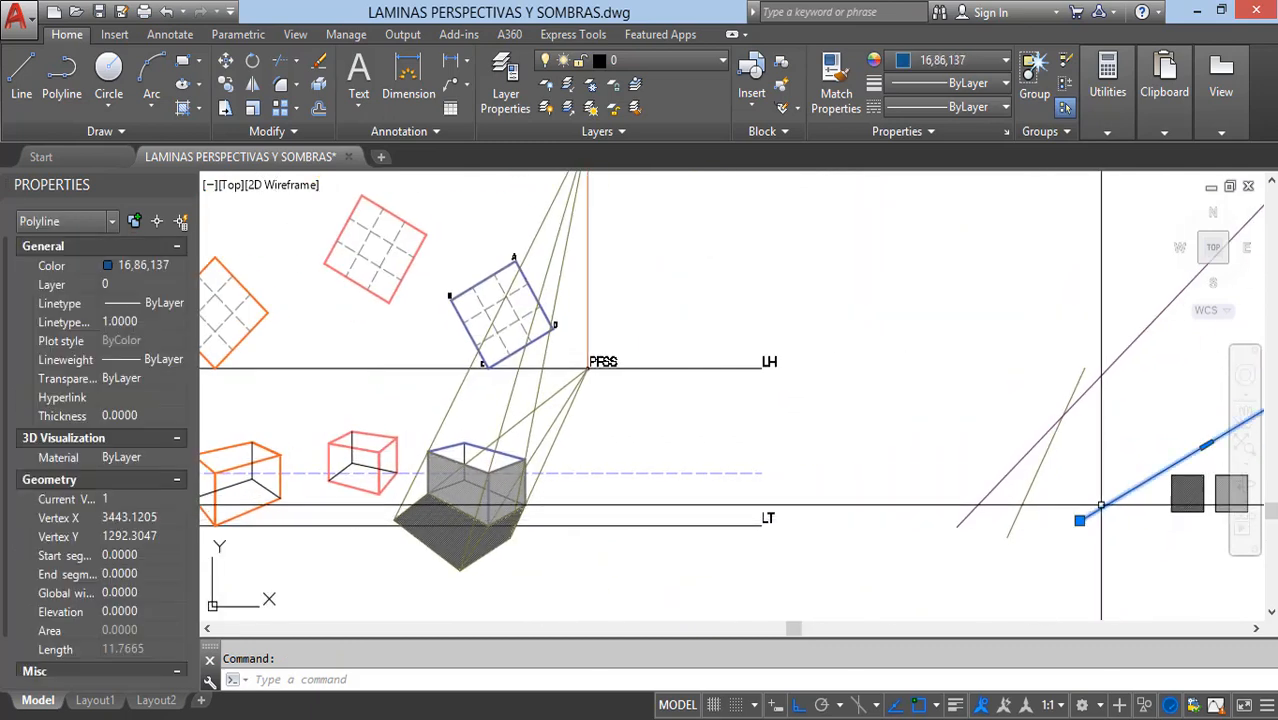
key(Escape)
click(951, 58)
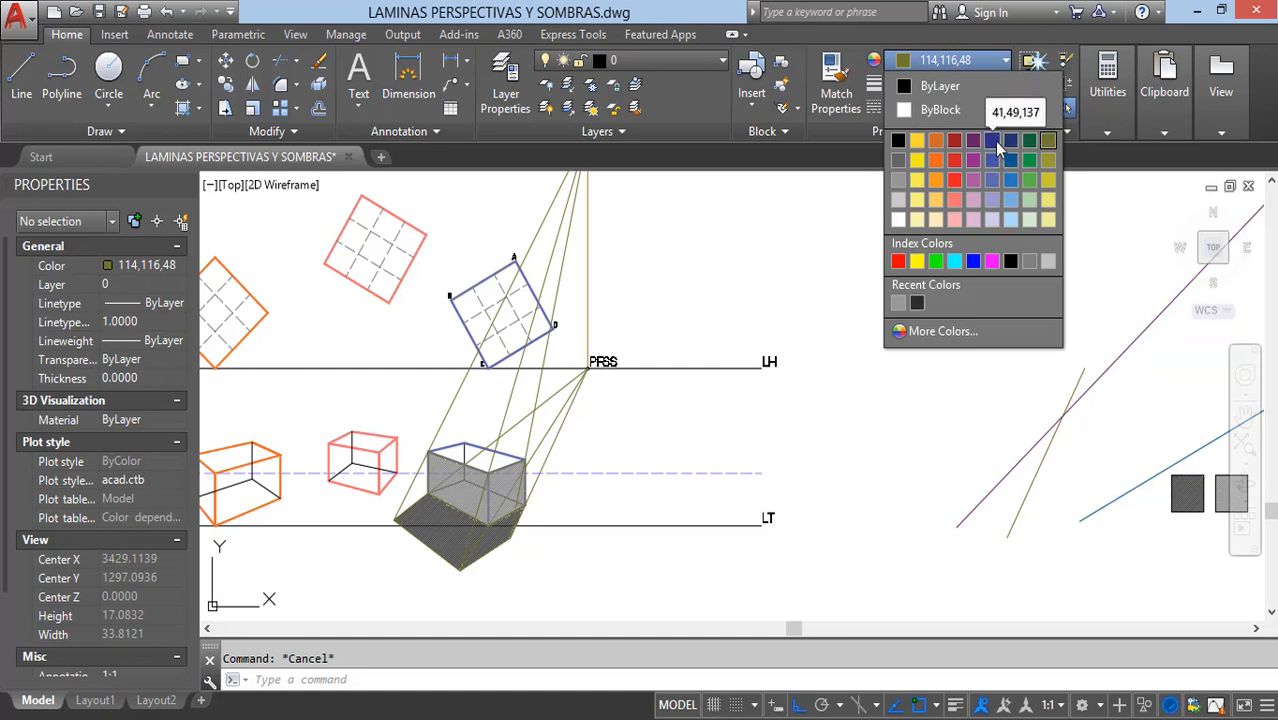
click(1010, 165)
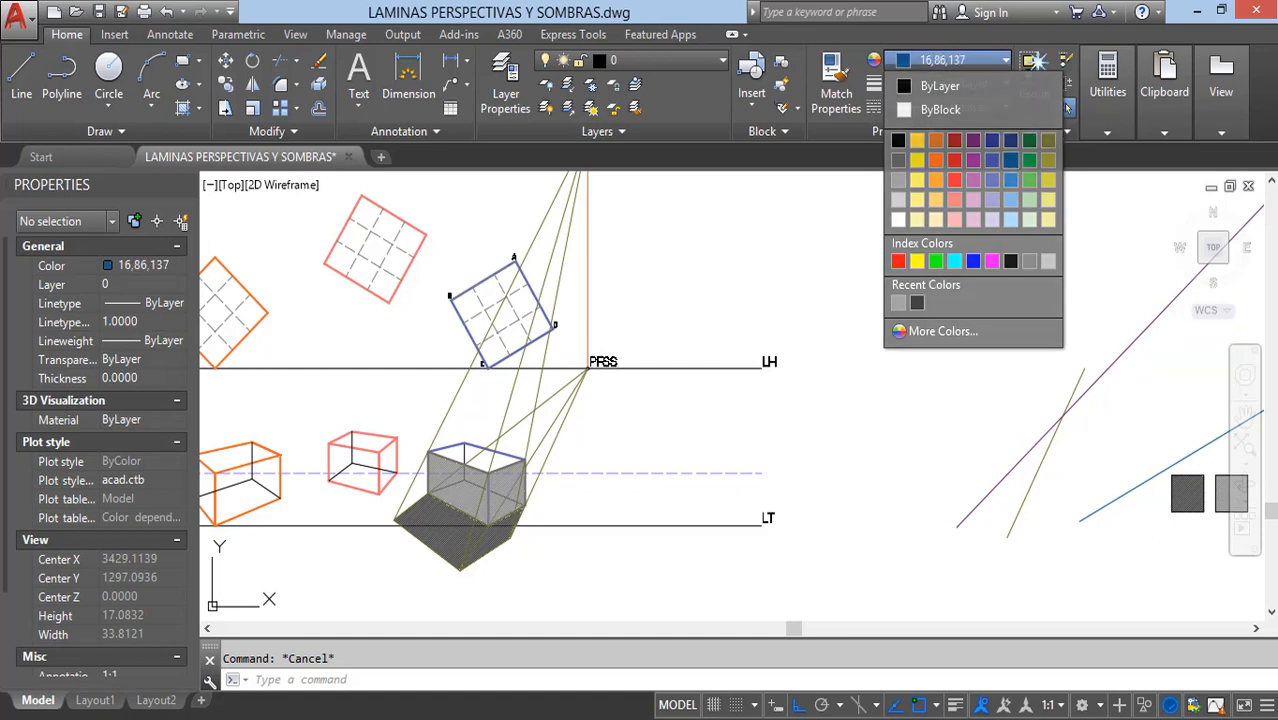
click(1102, 508)
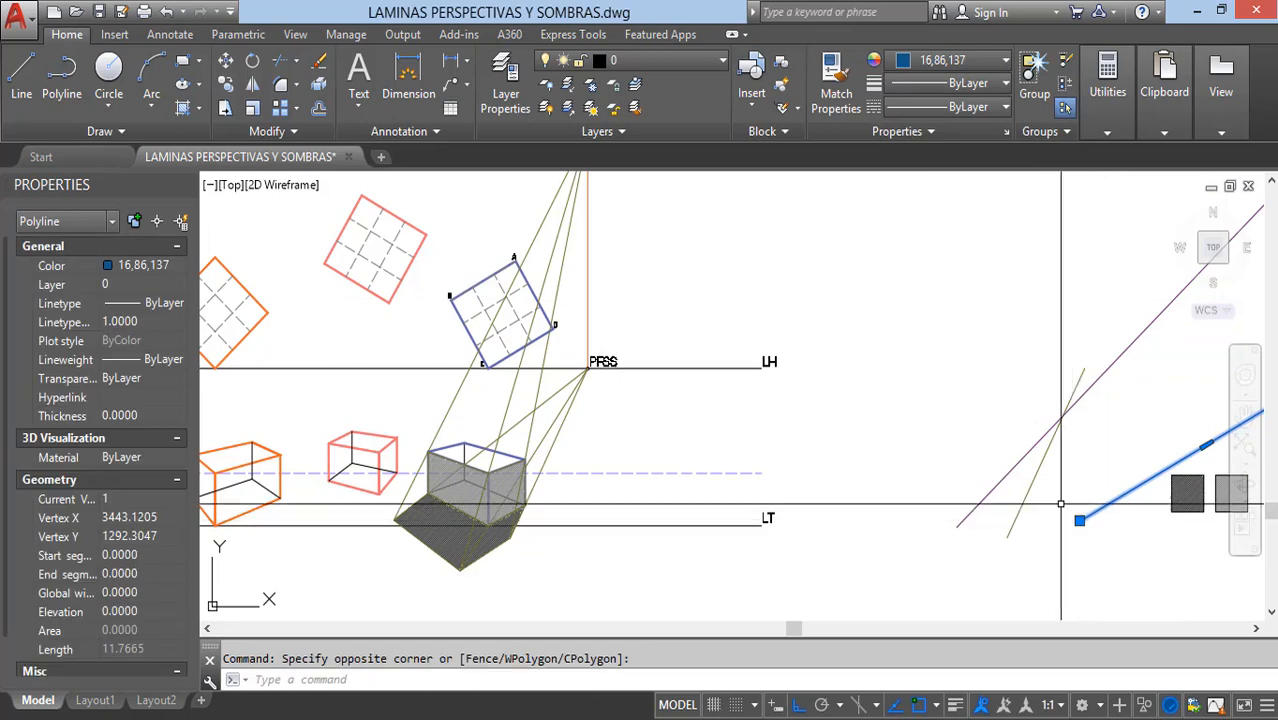
key(Escape)
Step: Draw a polyline ray from the PFRS light source point to the salmon-red box's top front corner
middle_drag(590, 448, 920, 414)
text(pl)
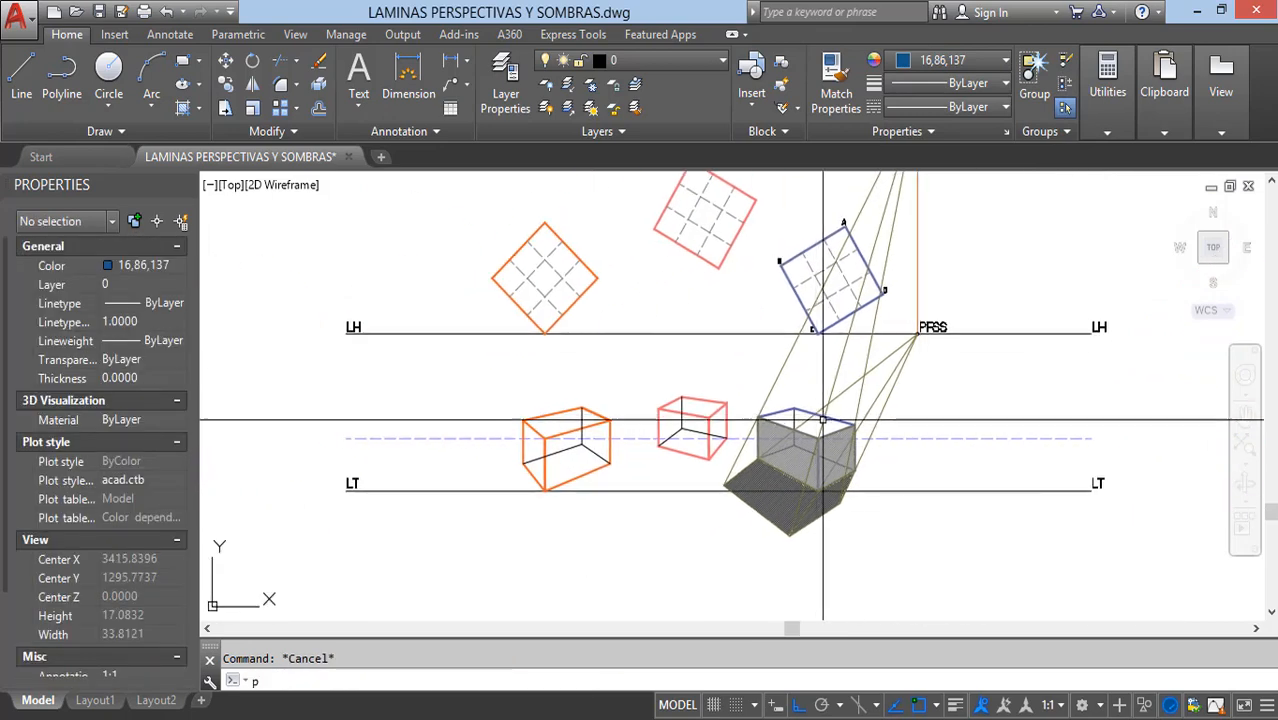
key(Return)
middle_drag(779, 337, 688, 445)
scroll(831, 190, up, 2)
scroll(831, 190, up, 3)
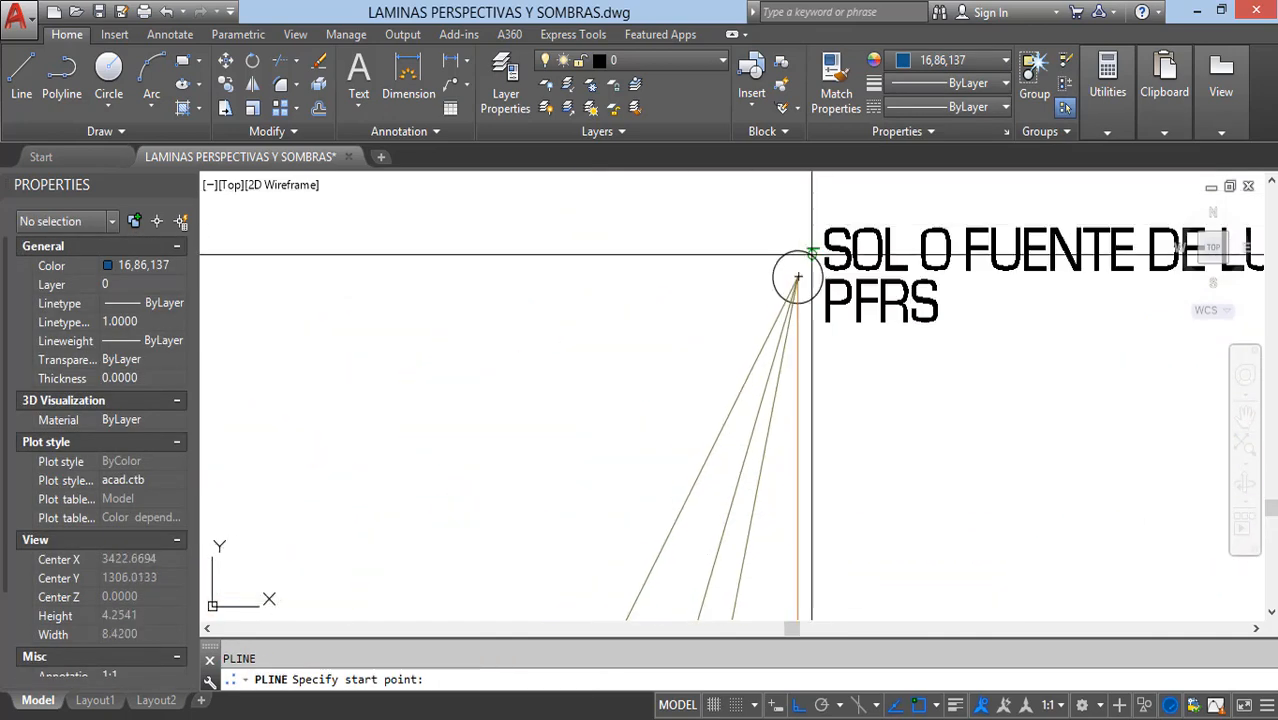
click(800, 276)
scroll(847, 265, down, 3)
middle_drag(754, 468, 824, 229)
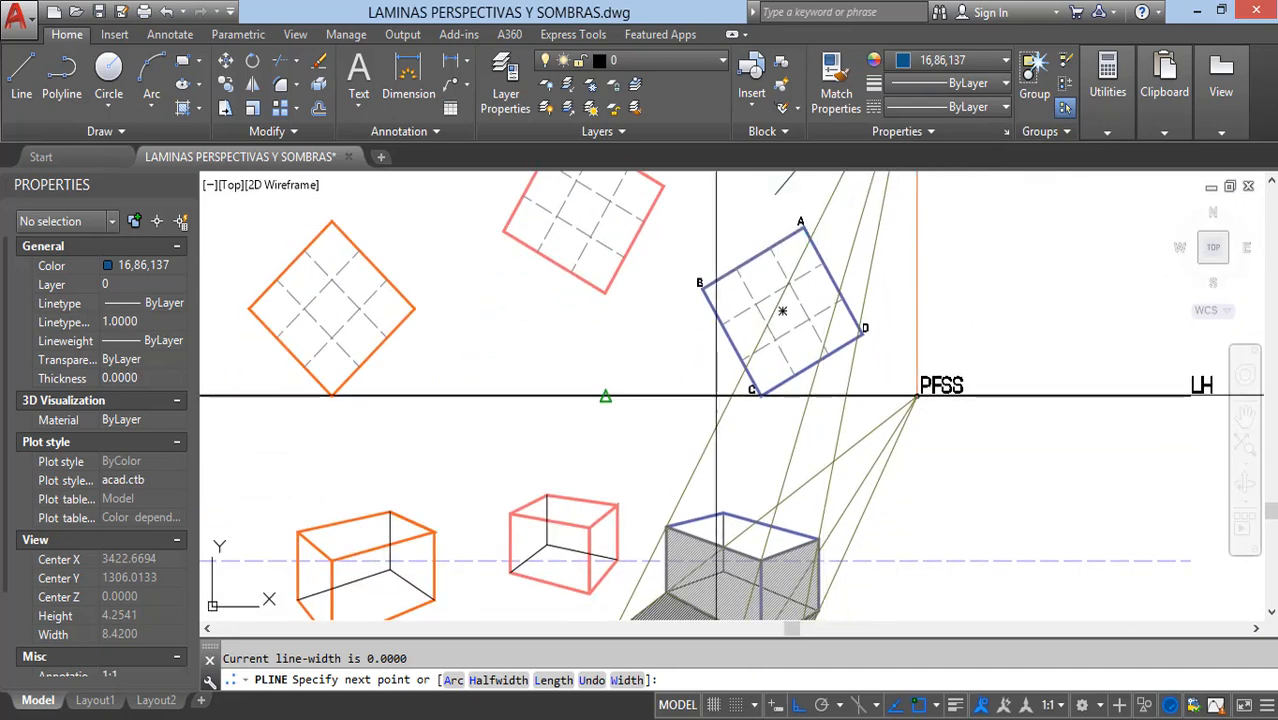
middle_drag(640, 472, 726, 349)
scroll(697, 408, up, 4)
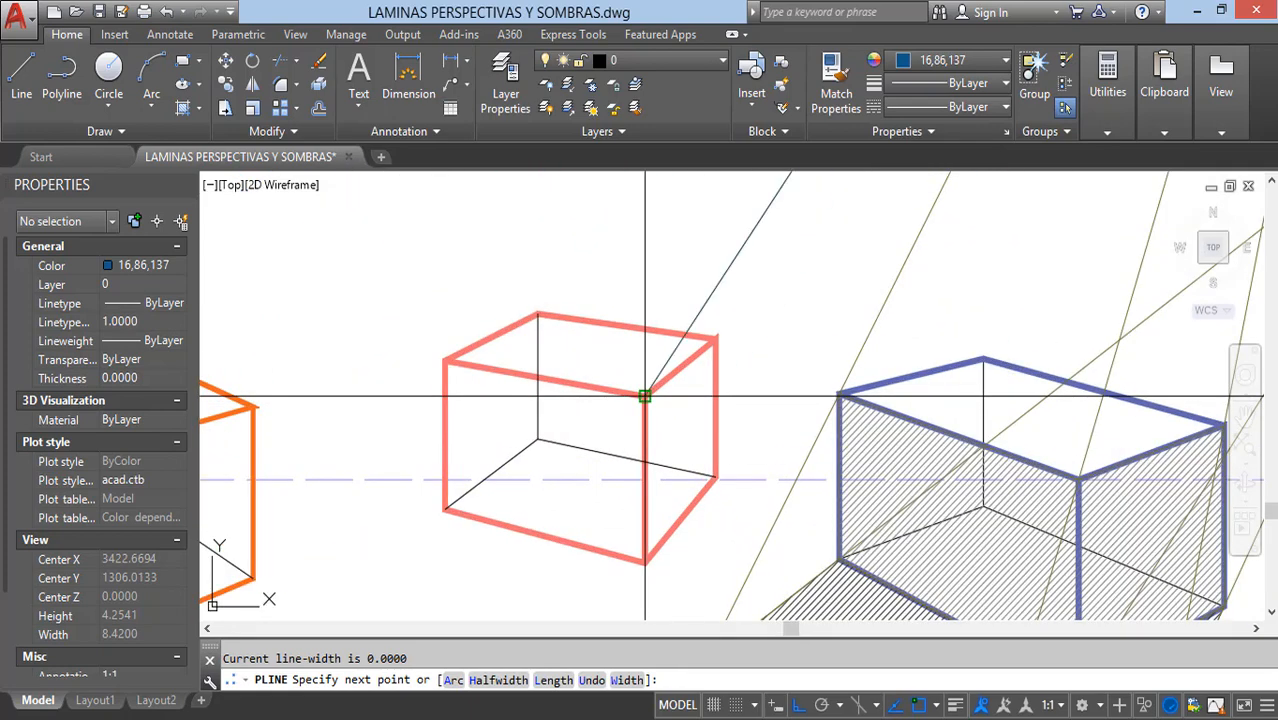
click(645, 396)
key(Escape)
Step: Draw a polyline ray from the salmon-red box's top left corner up to the PFRS point
key(Return)
click(444, 360)
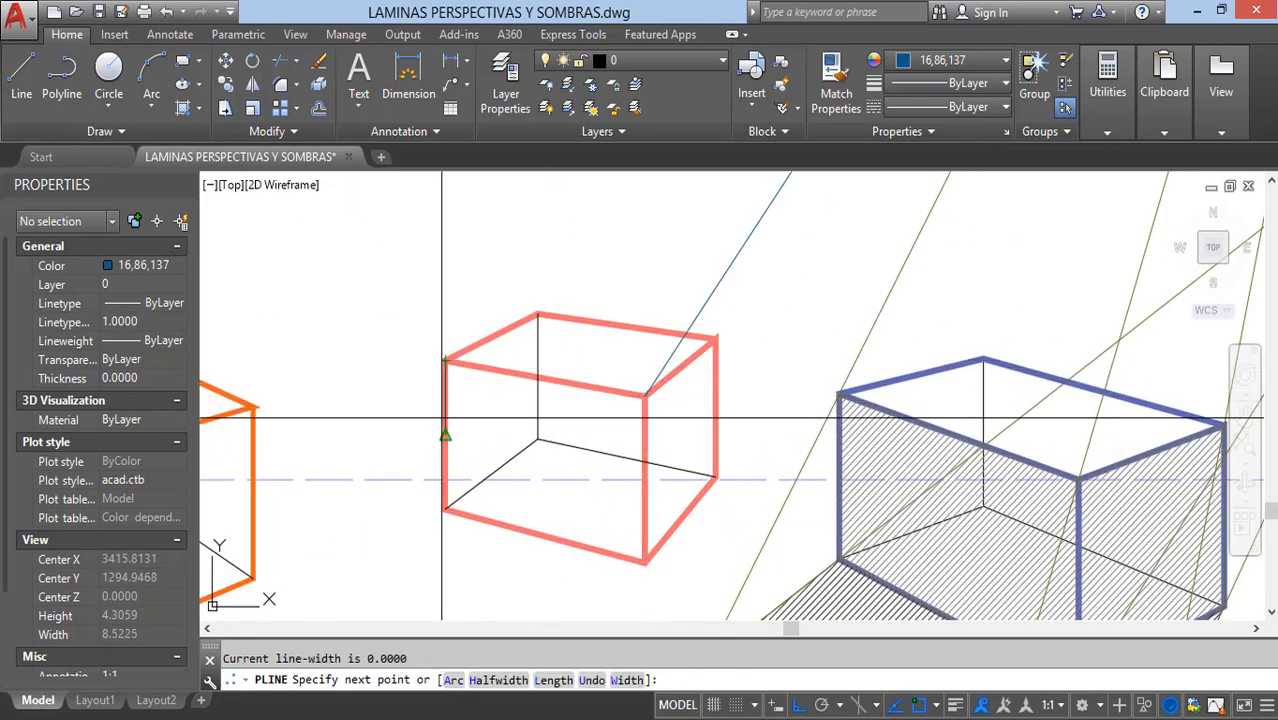
scroll(442, 418, down, 4)
middle_drag(739, 265, 596, 530)
middle_drag(710, 248, 679, 342)
scroll(680, 262, up, 4)
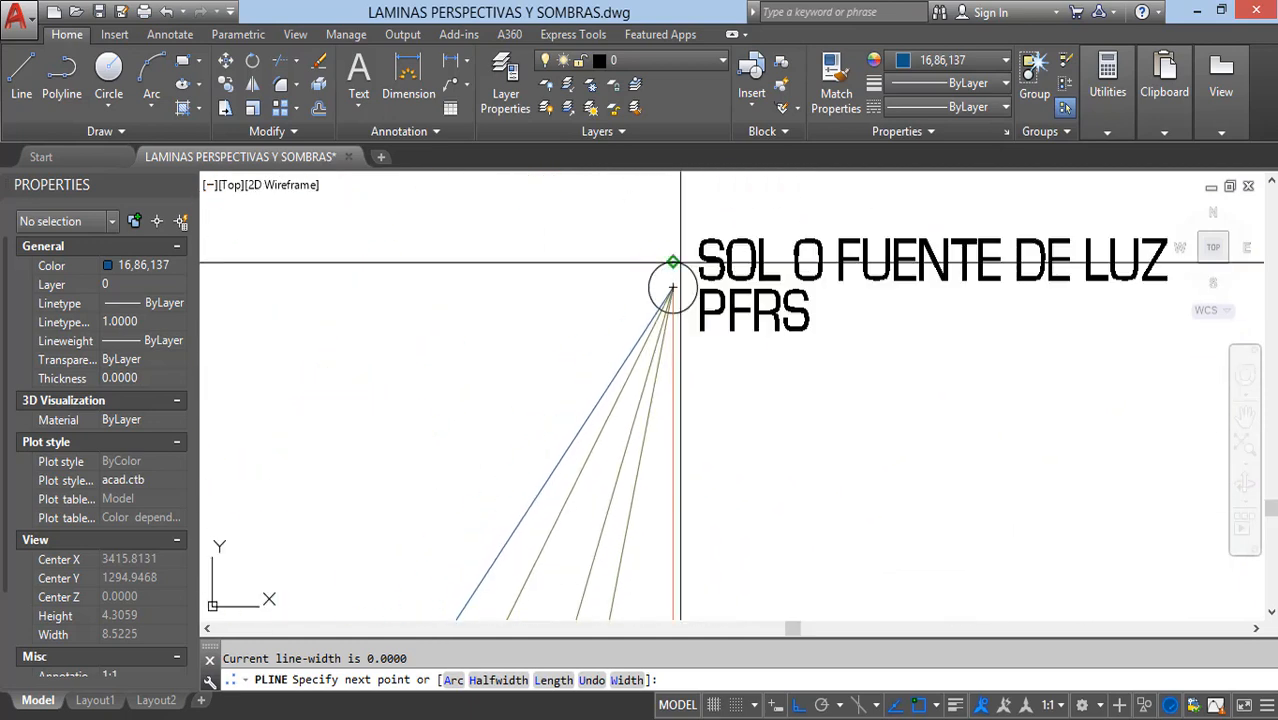
key(Return)
Step: Extend the salmon-red box's two PFRS rays downward past its top corners, well below the LT line
scroll(763, 304, down, 2)
middle_drag(600, 560, 903, 255)
middle_drag(730, 458, 705, 300)
scroll(754, 295, up, 4)
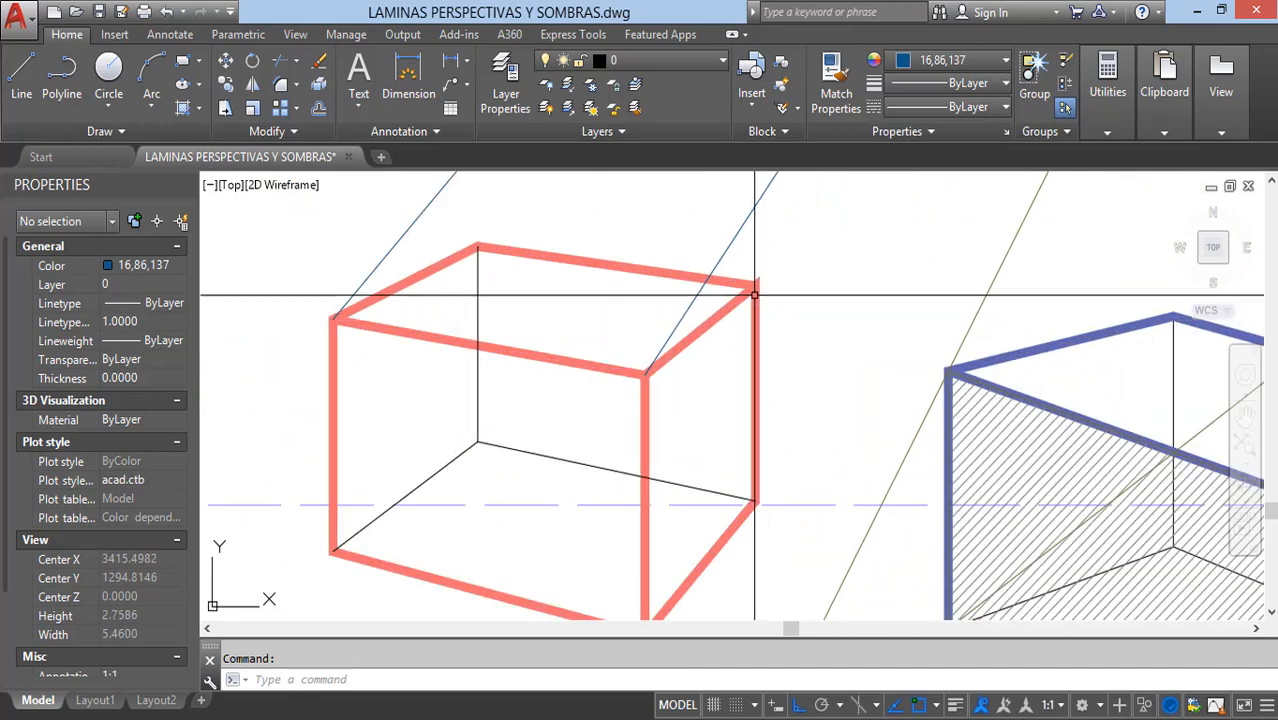
scroll(746, 302, down, 2)
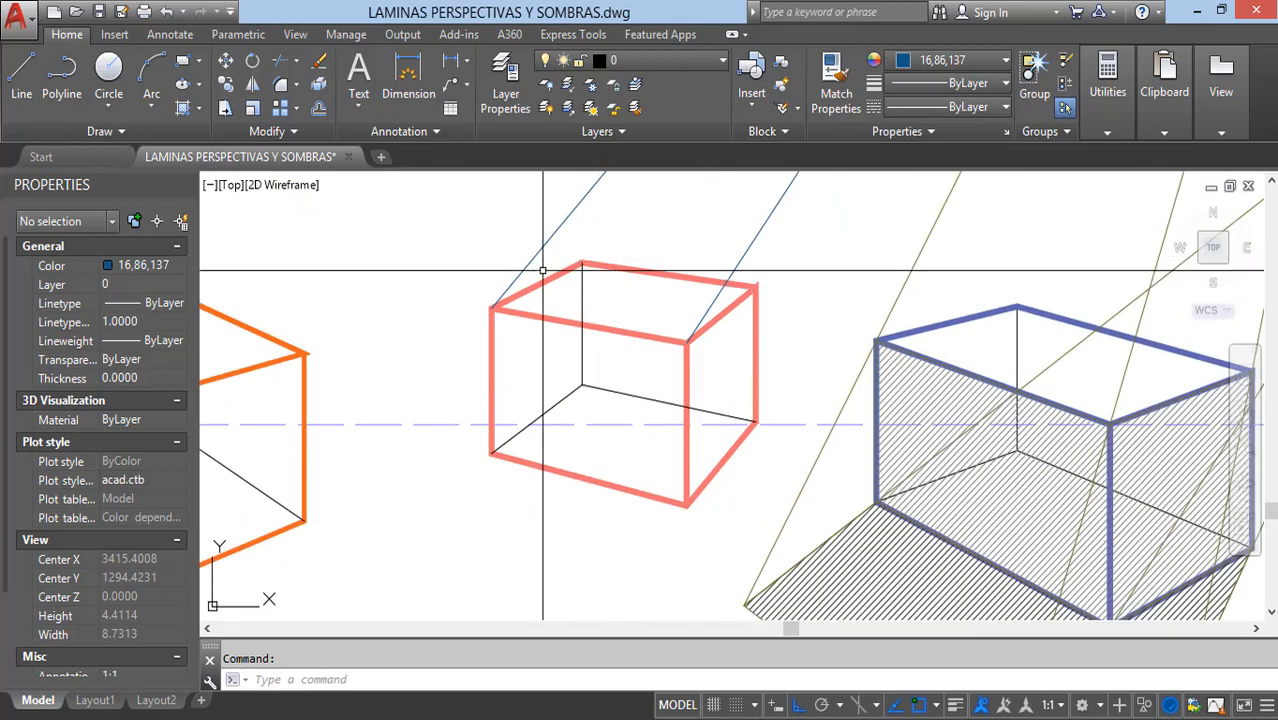
scroll(550, 257, down, 6)
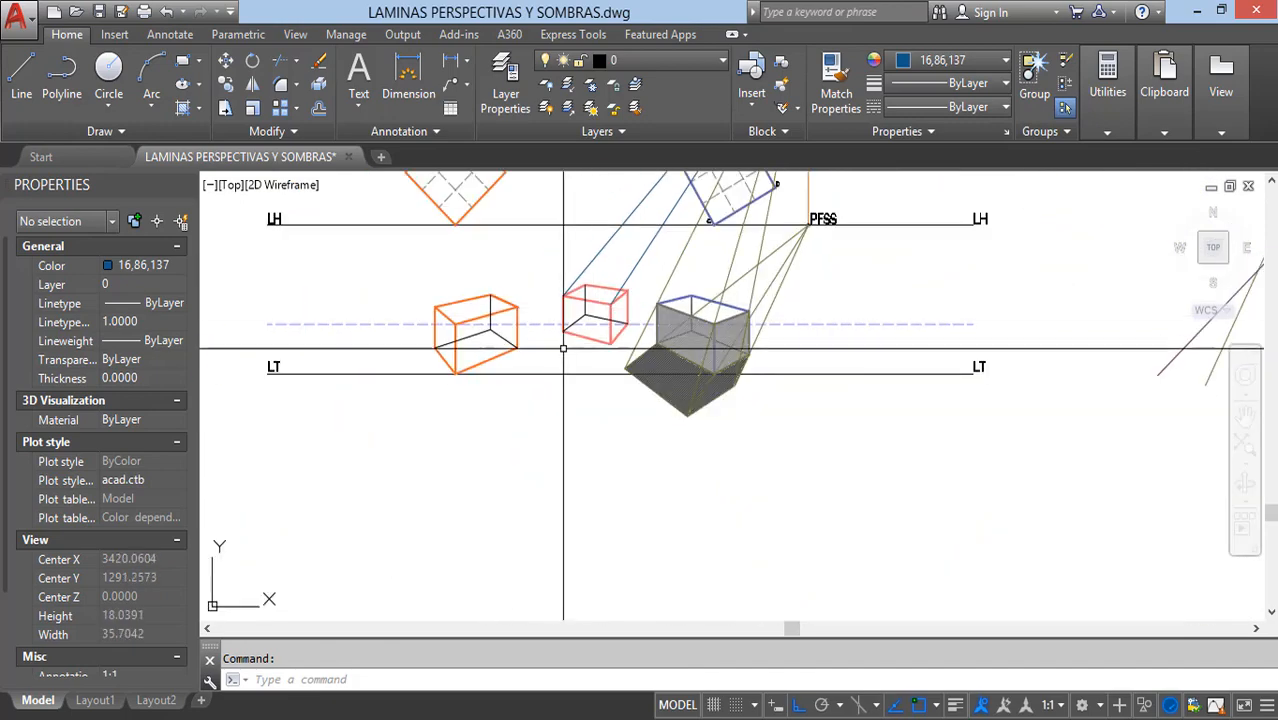
mouse_move(591, 389)
middle_down()
mouse_move(657, 307)
mouse_move(628, 409)
middle_up()
click(632, 557)
key(Return)
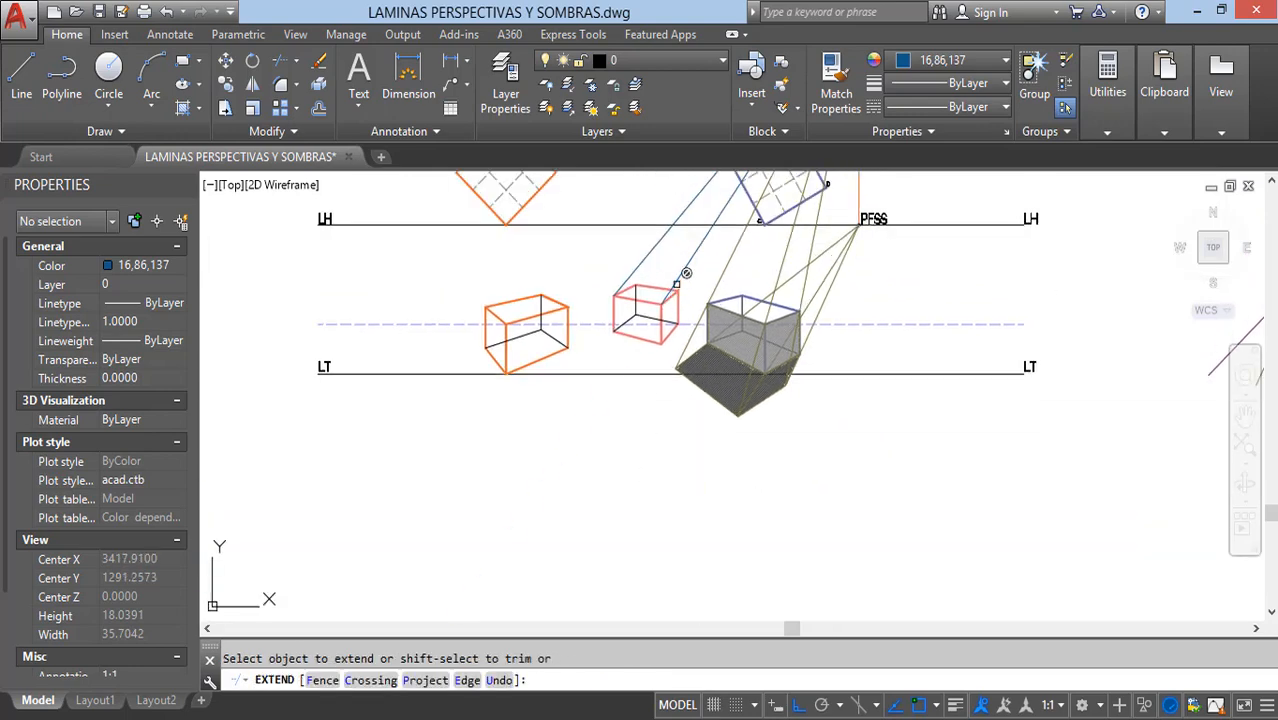
click(632, 252)
key(Escape)
key(Escape)
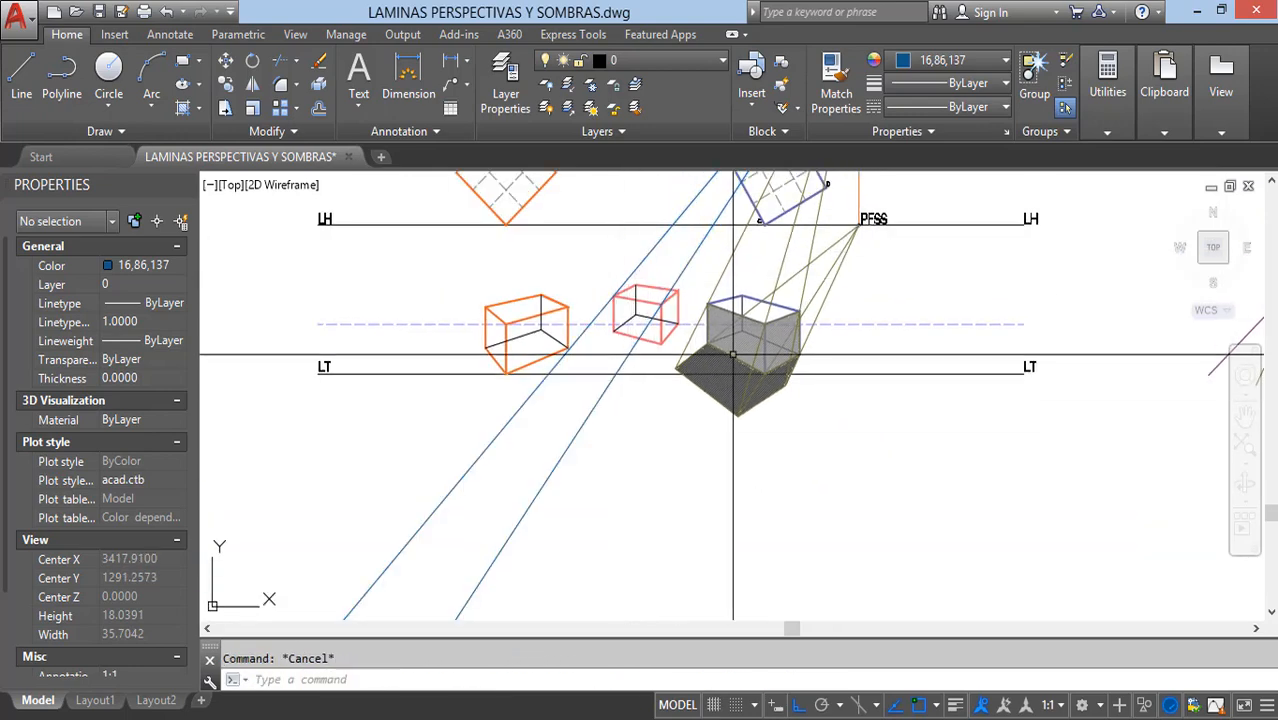
Step: Draw a polyline ray from the PFSS point to the salmon-red box's bottom left corner
middle_drag(738, 354, 667, 397)
text(pl)
key(Return)
scroll(785, 264, up, 10)
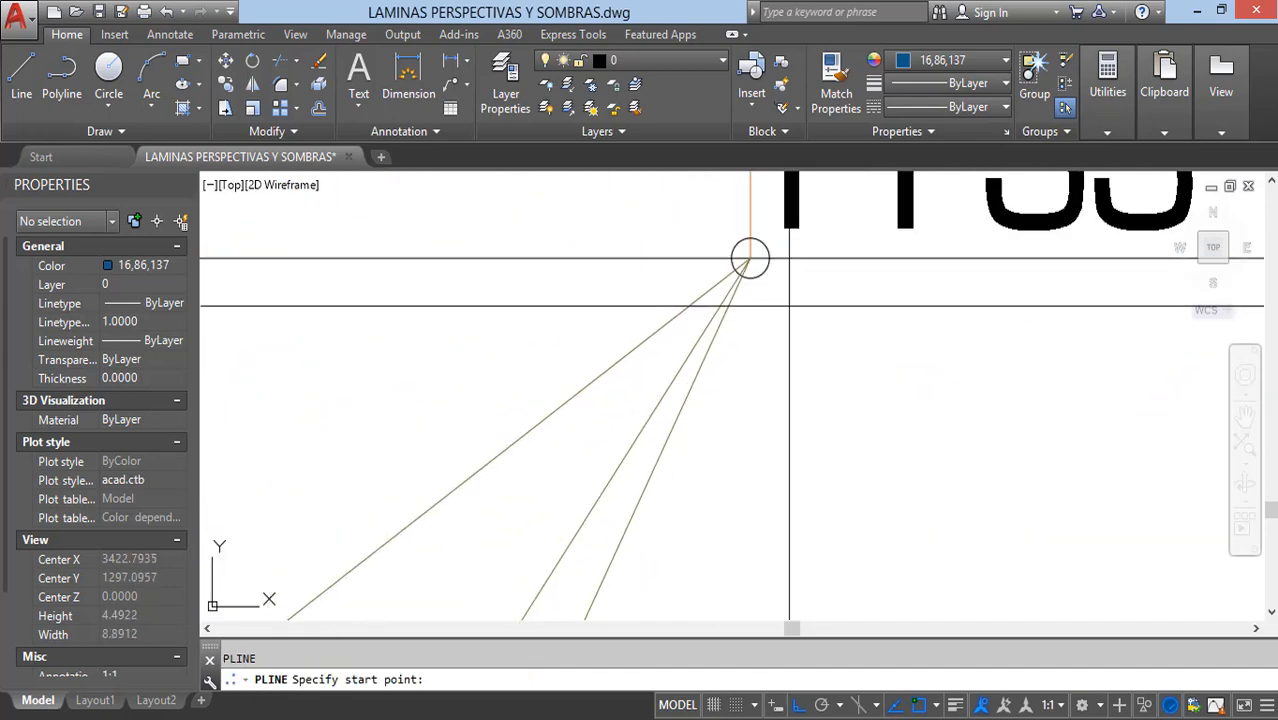
click(745, 251)
scroll(925, 315, down, 8)
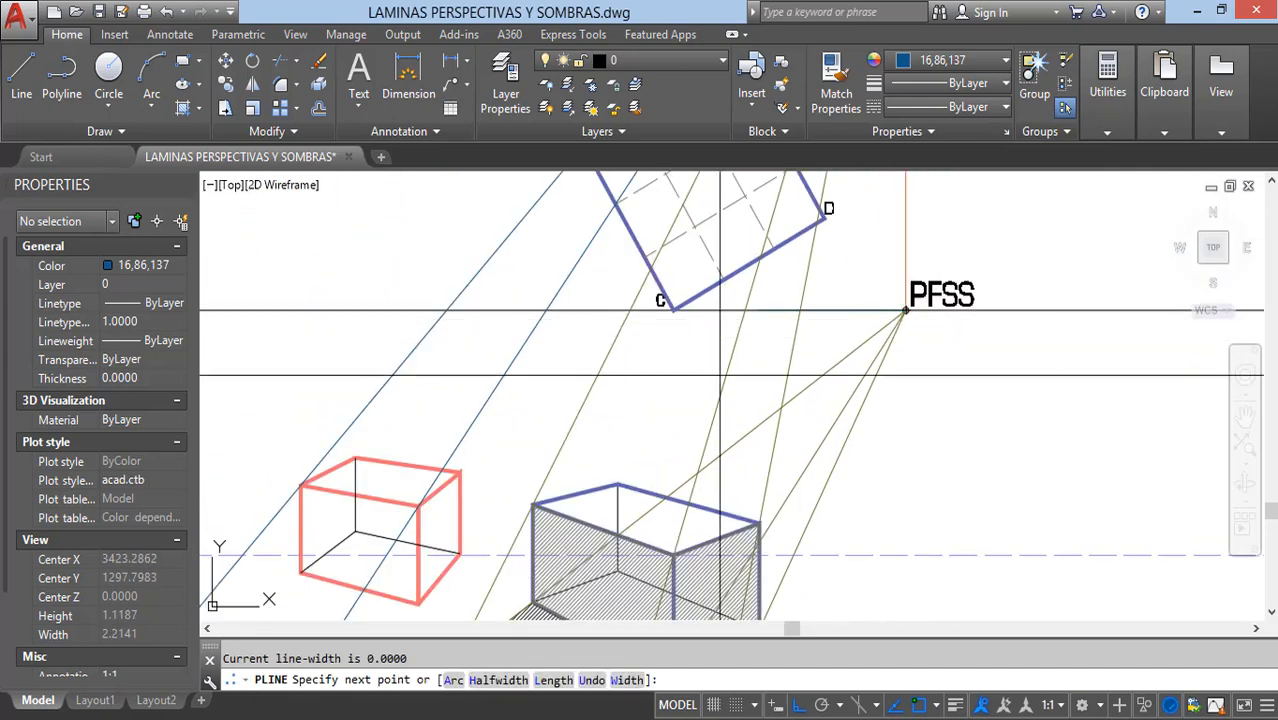
middle_drag(590, 469, 782, 334)
scroll(490, 432, up, 2)
click(489, 435)
key(Escape)
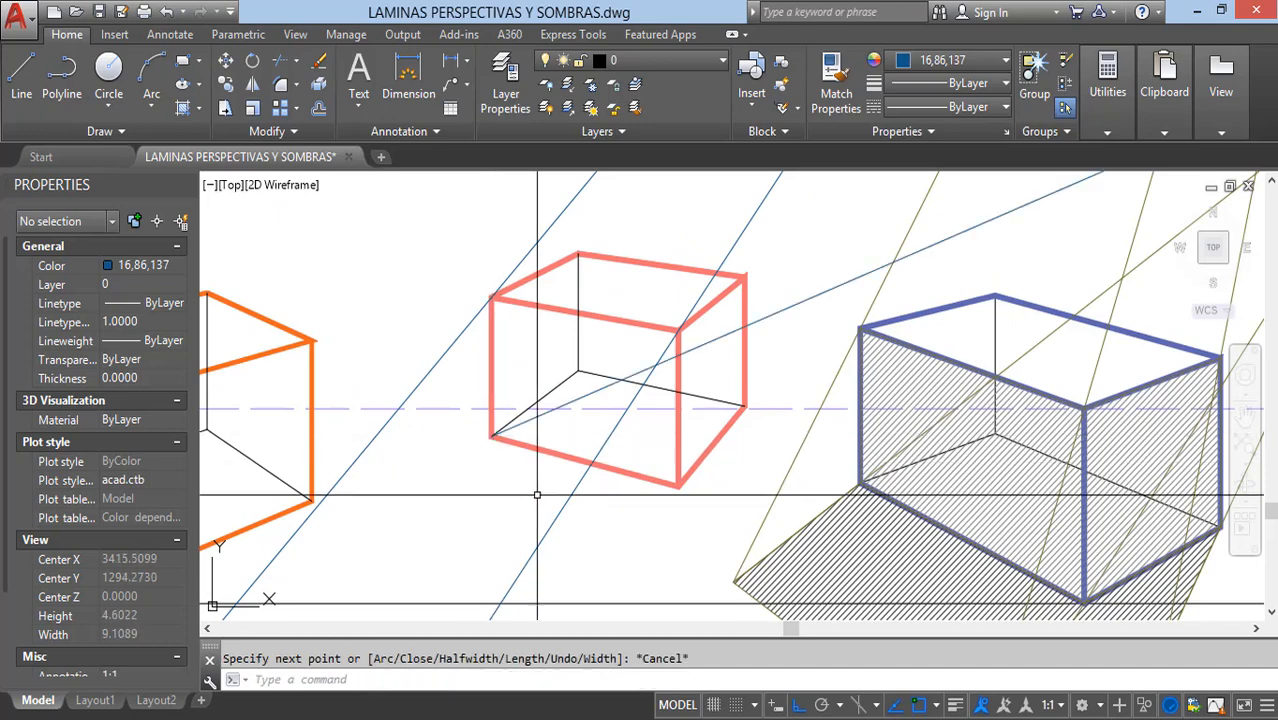
Step: Draw a polyline ray from the salmon-red box's bottom front corner to the PFSS point
key(Return)
click(678, 486)
scroll(678, 486, down, 5)
scroll(905, 305, up, 8)
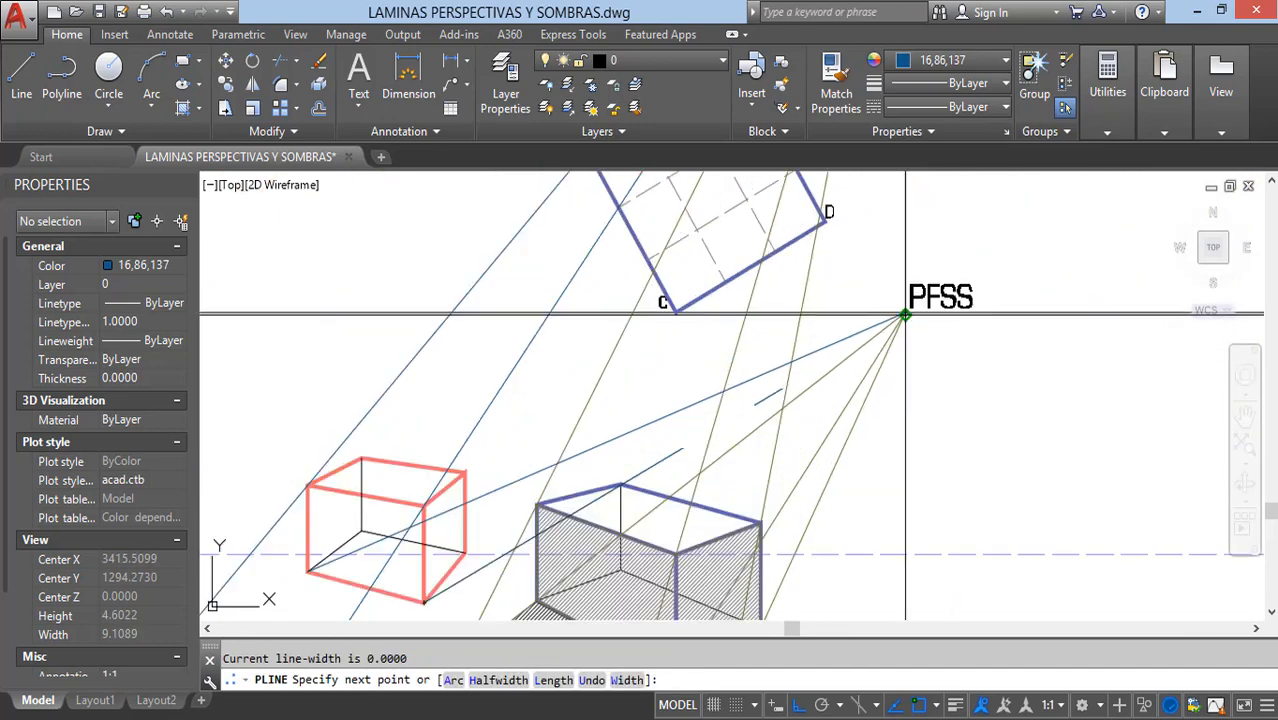
click(910, 293)
key(Escape)
scroll(910, 293, down, 6)
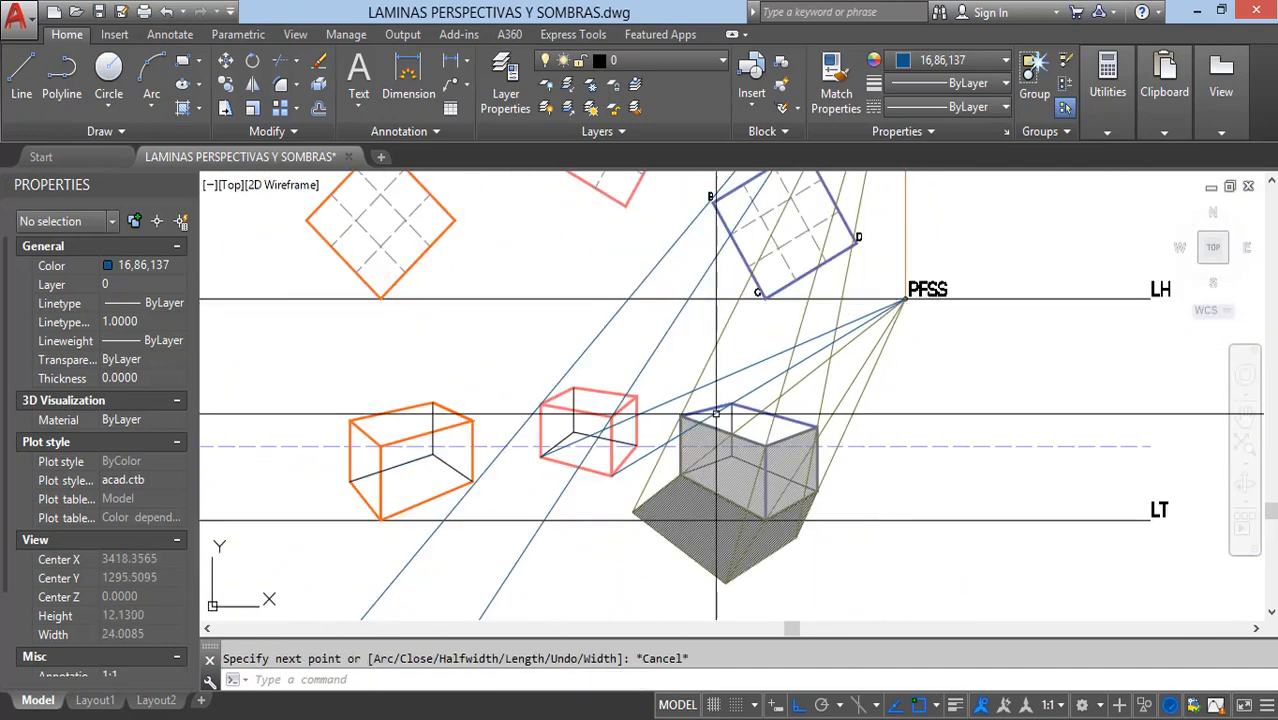
Step: Extend the two PFSS rays past the salmon-red box's bottom corners until each meets its matching PFRS ray
scroll(573, 449, up, 3)
text(ex)
key(Return)
scroll(584, 382, up, 2)
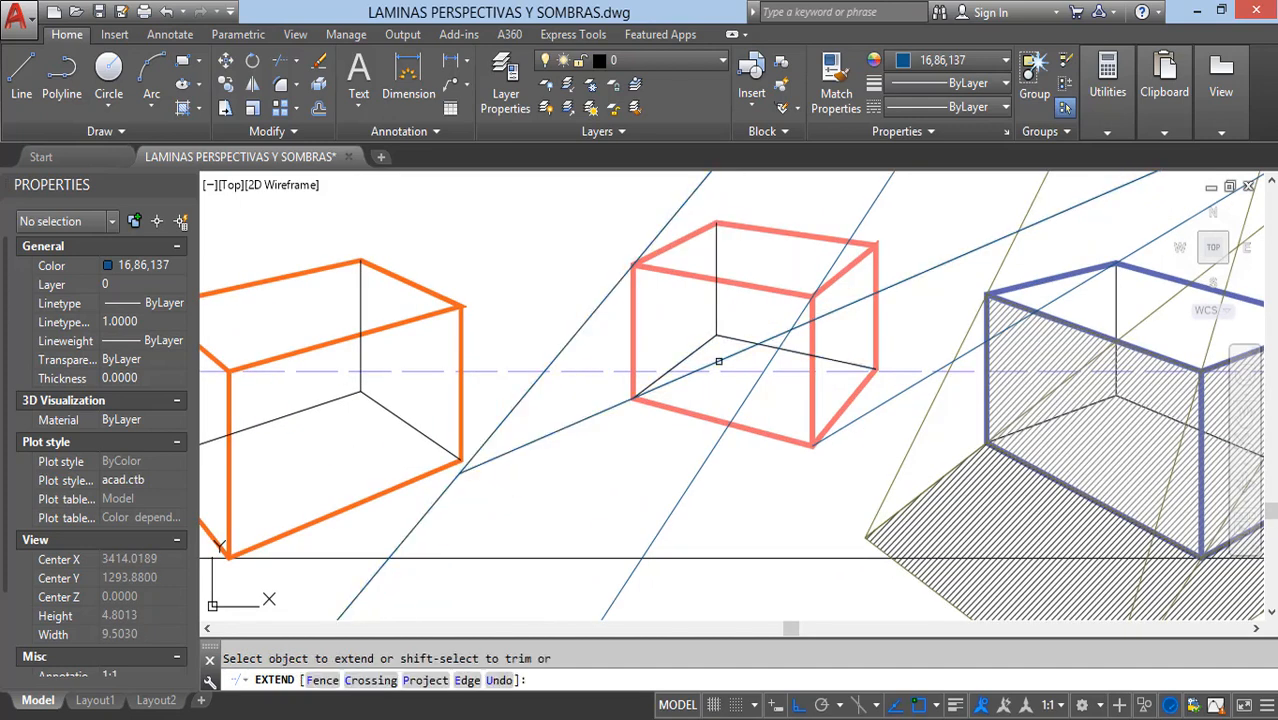
key(Escape)
key(Escape)
click(749, 396)
key(Return)
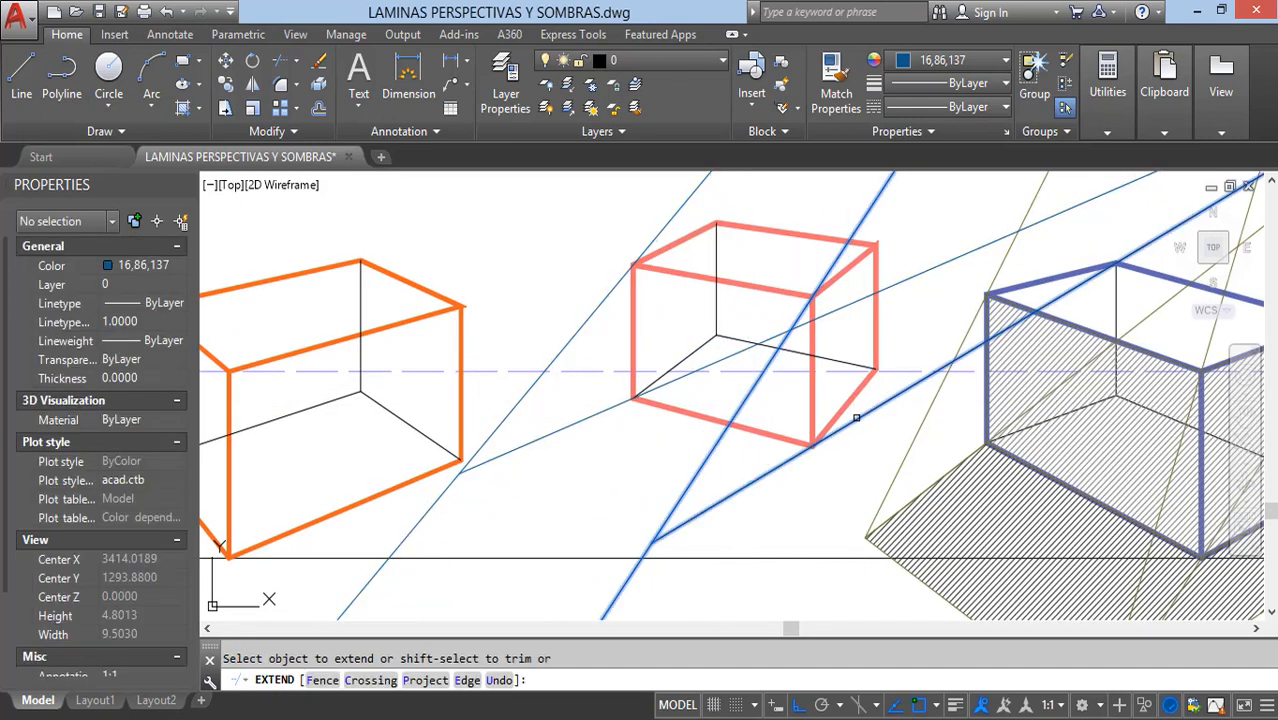
key(Escape)
Step: Draw a closed polyline around the salmon-red box's ground shadow, through its two bottom front-face corners and the two ray intersections
text(pl)
key(Return)
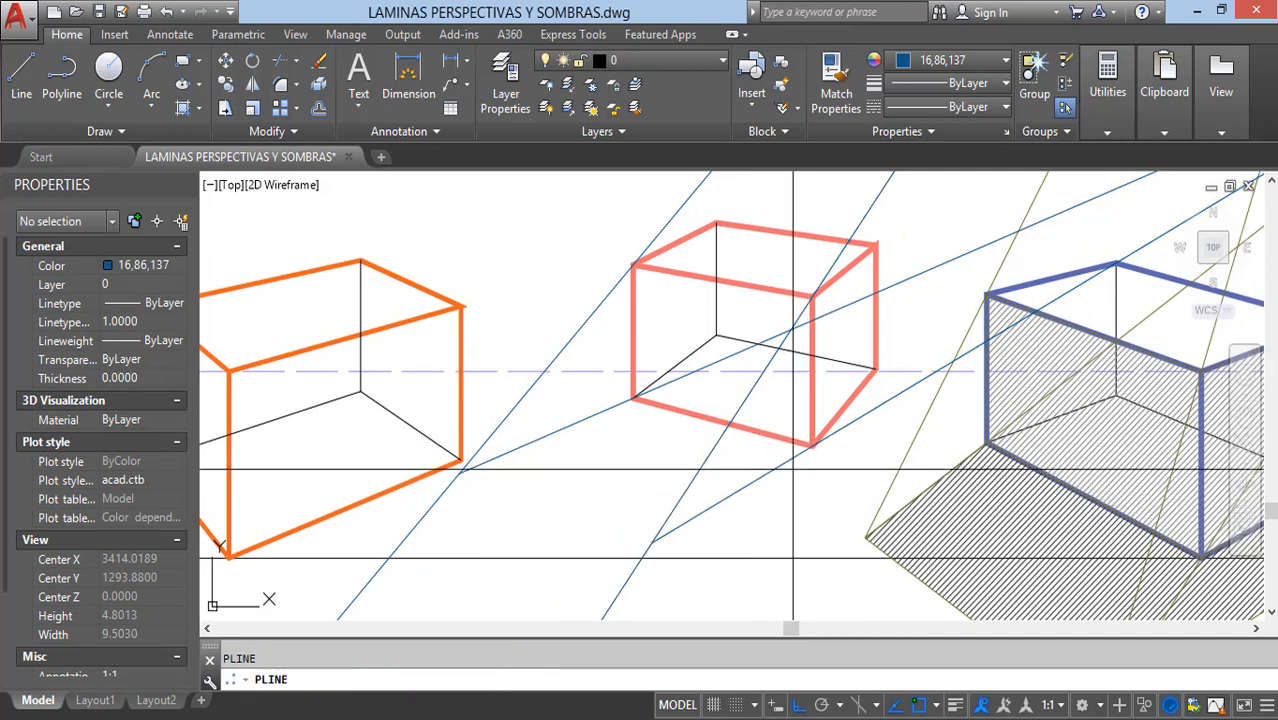
click(812, 444)
click(633, 398)
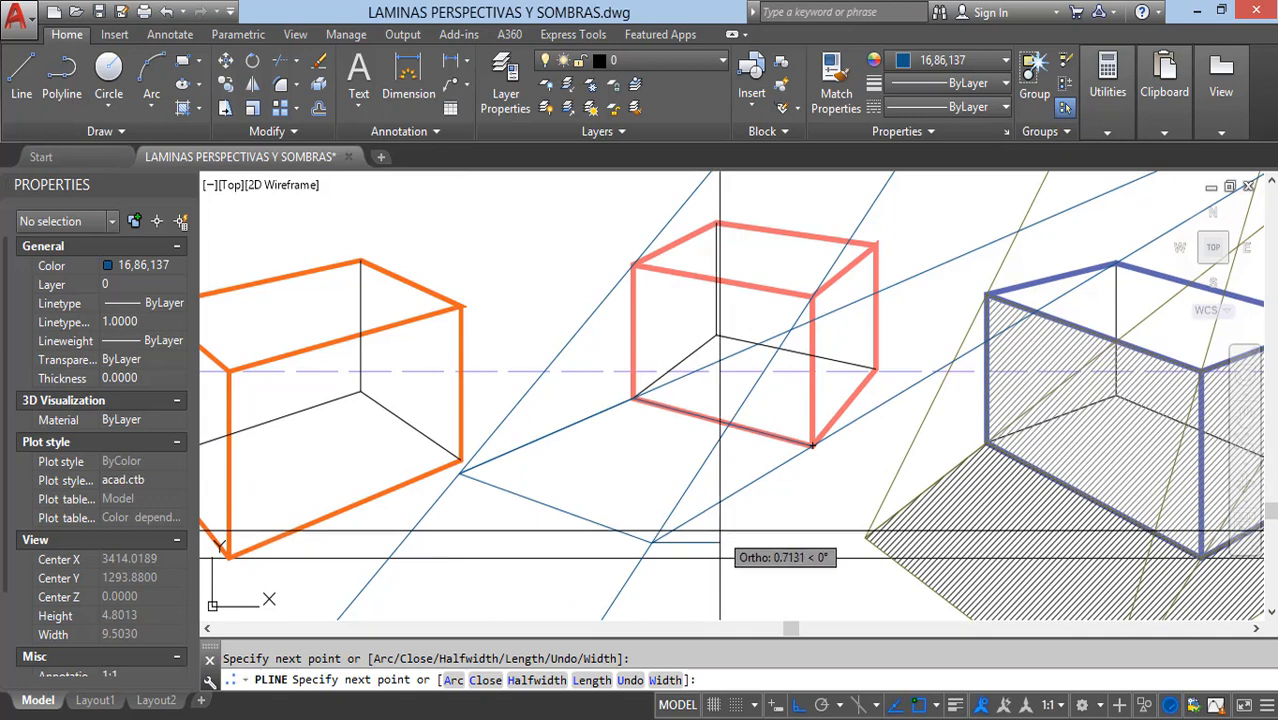
text(c)
key(Return)
middle_drag(792, 432, 741, 470)
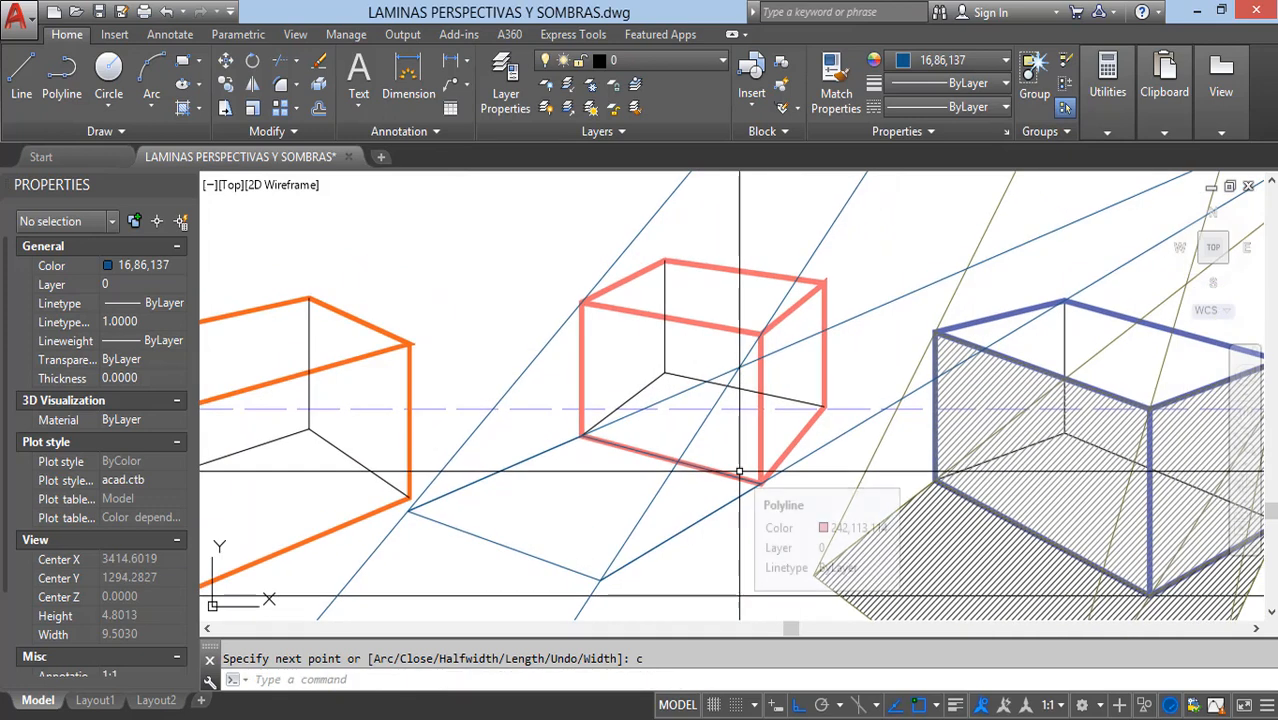
Step: Outline the salmon-red box's front face with a closed polyline through its four corners
text(pl)
key(Return)
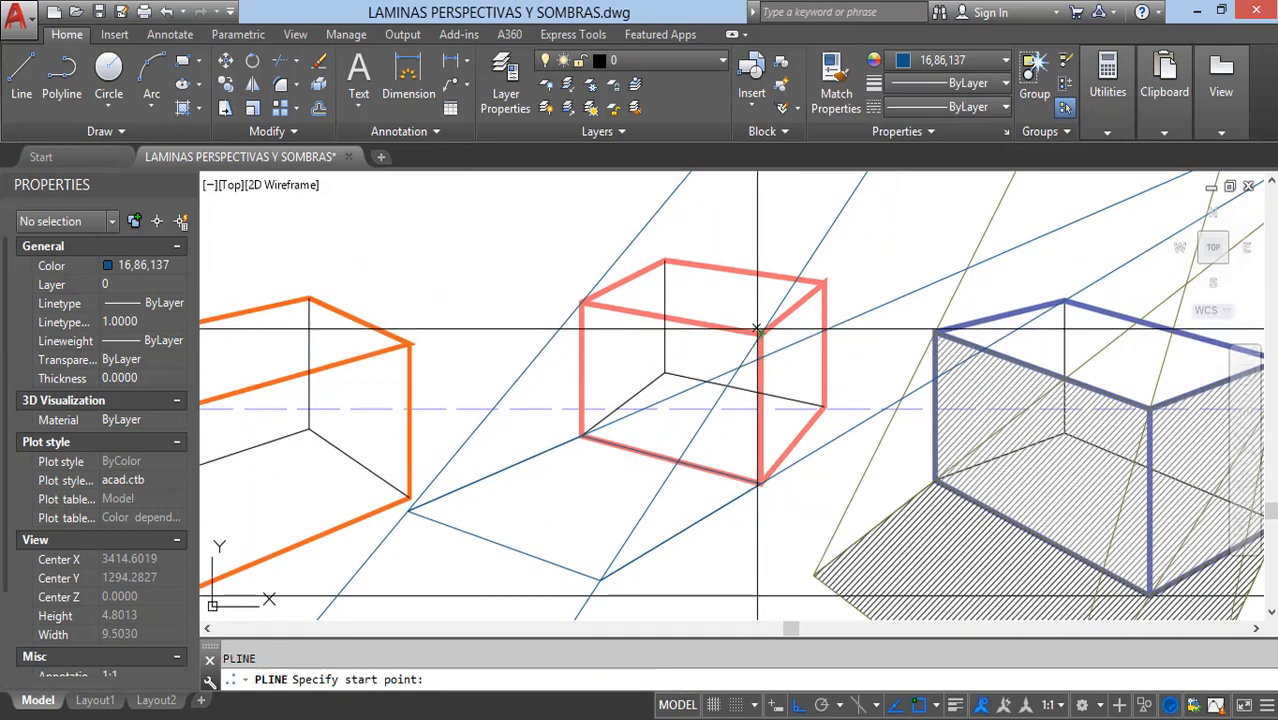
click(759, 334)
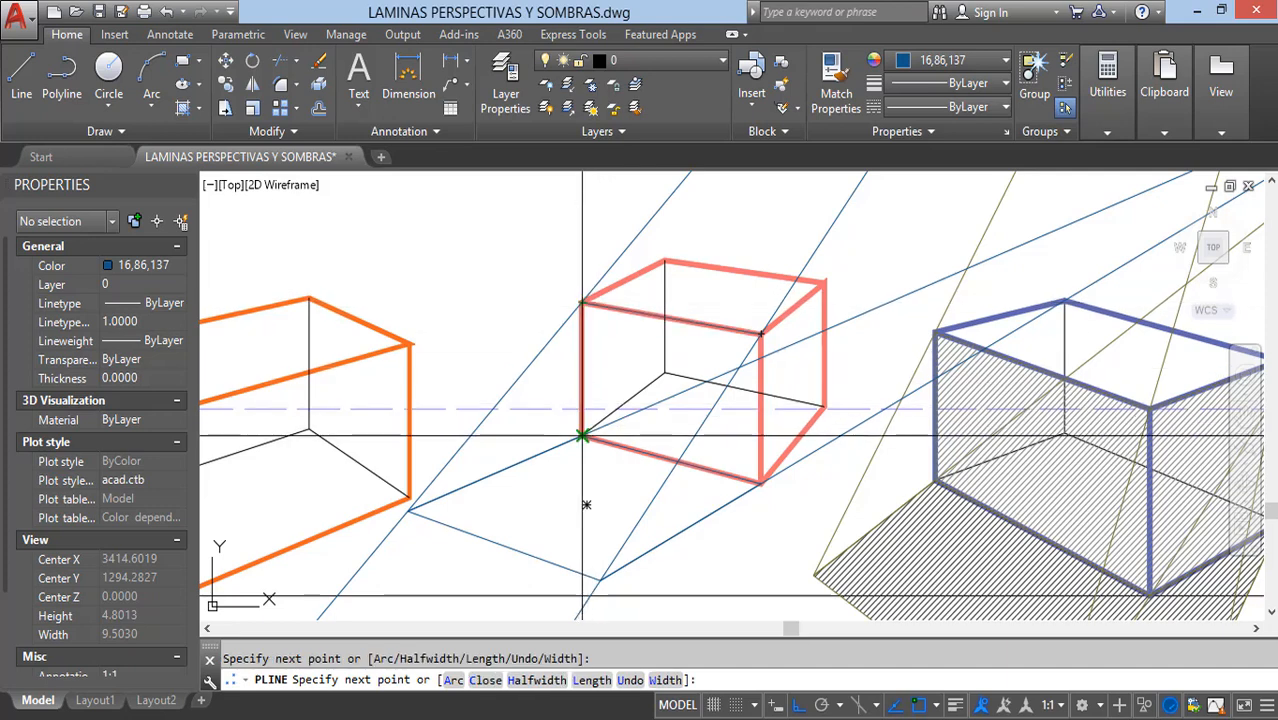
click(583, 436)
click(759, 484)
text(c)
key(Return)
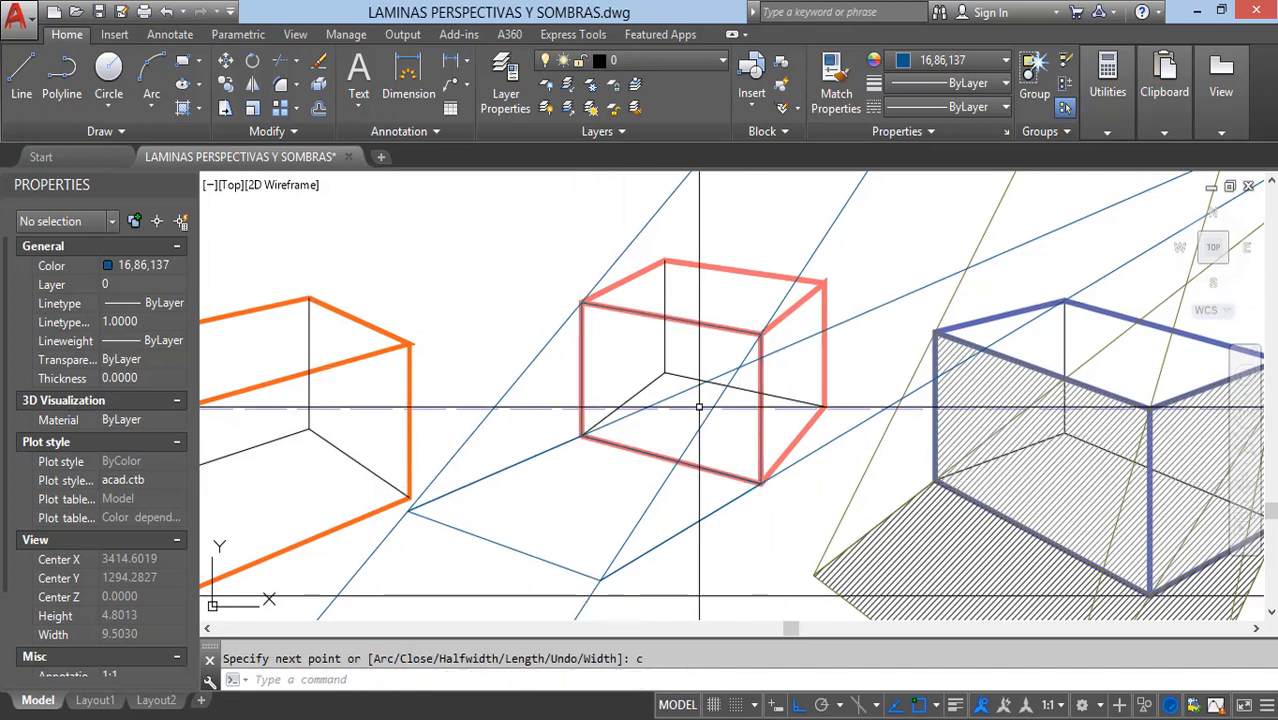
Step: Hatch the salmon-red box's outlined front face and its ground shadow with the ANGLE pattern, colour 251, scale 0.1
text(h)
key(Return)
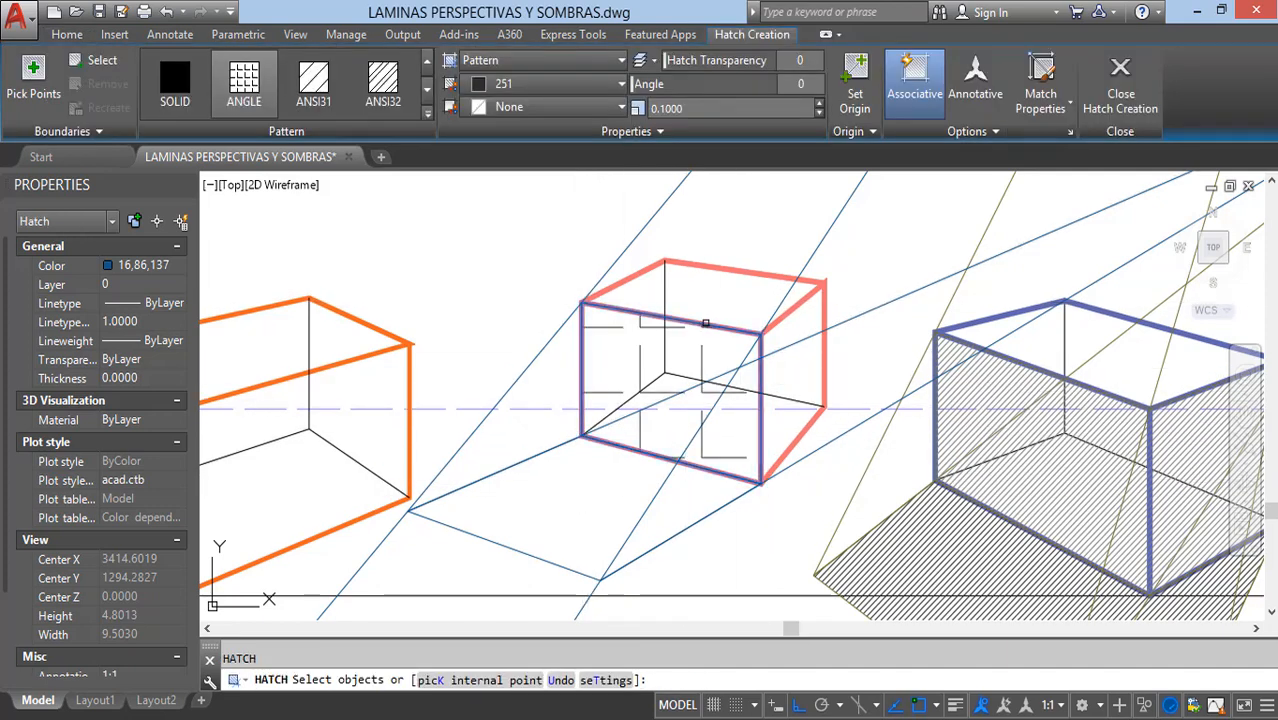
click(705, 323)
key(Return)
key(Return)
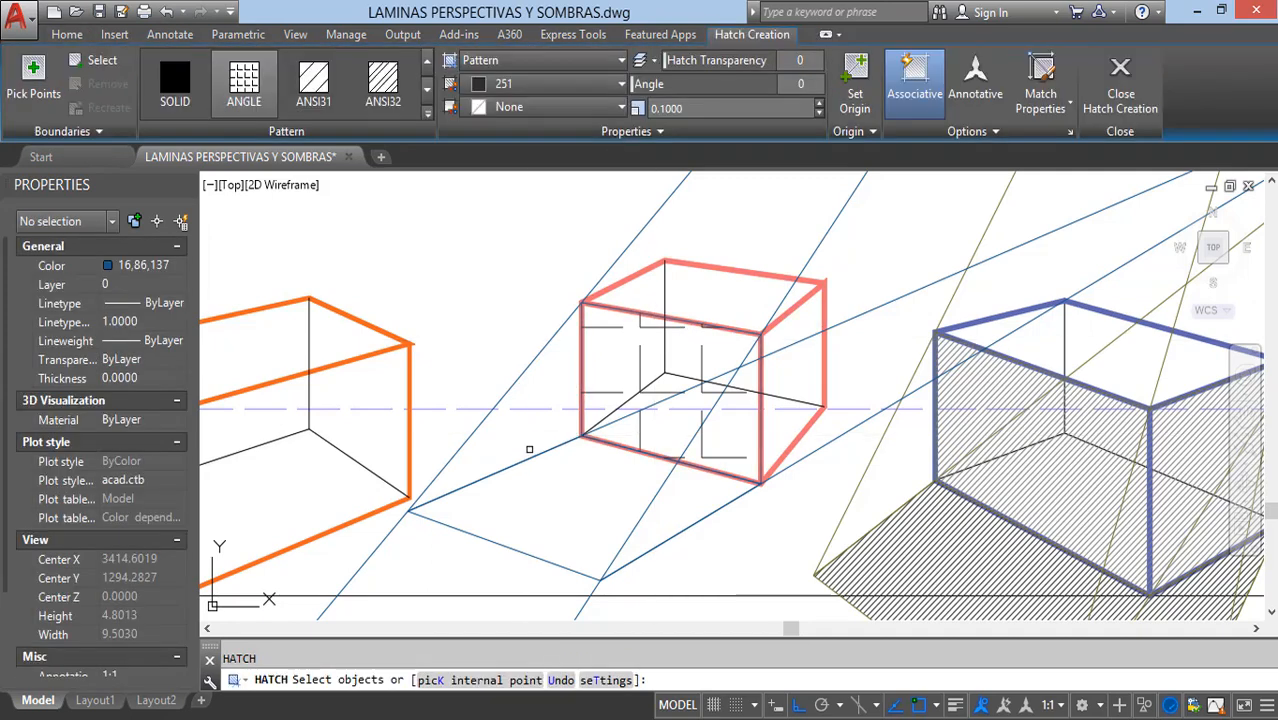
click(533, 456)
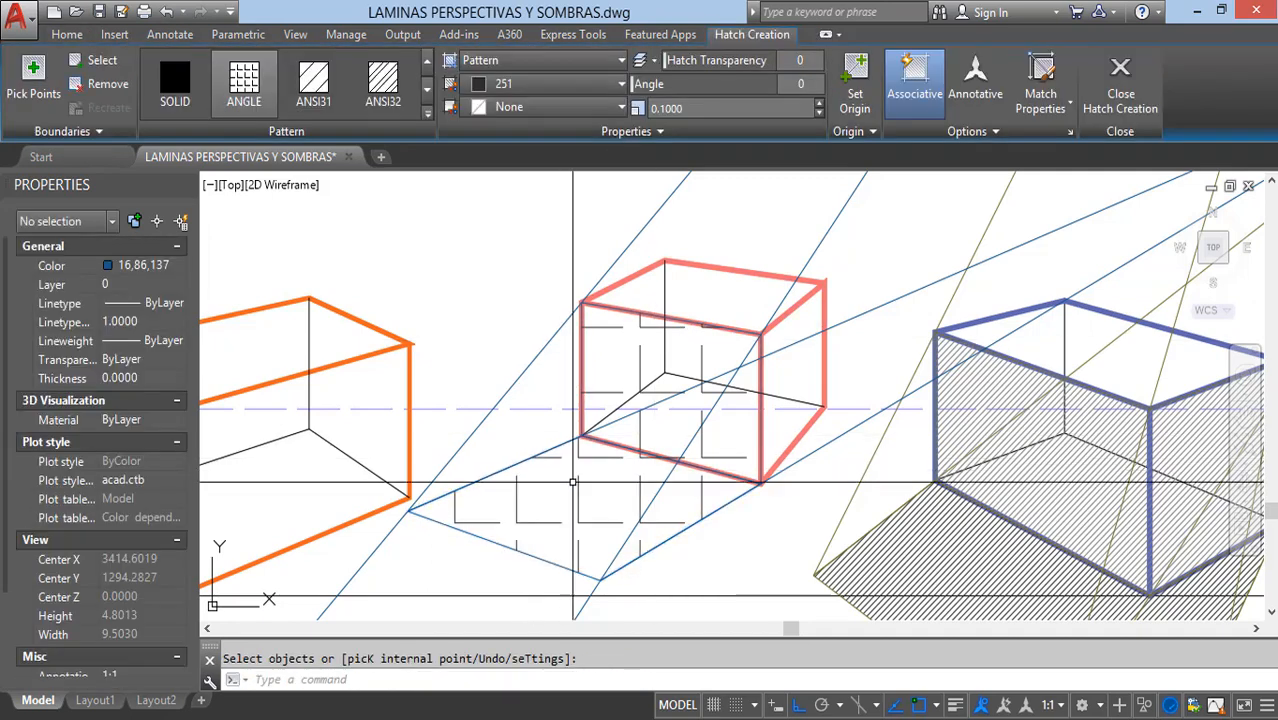
key(Return)
middle_drag(580, 485, 628, 428)
text(ts or)
key(Return)
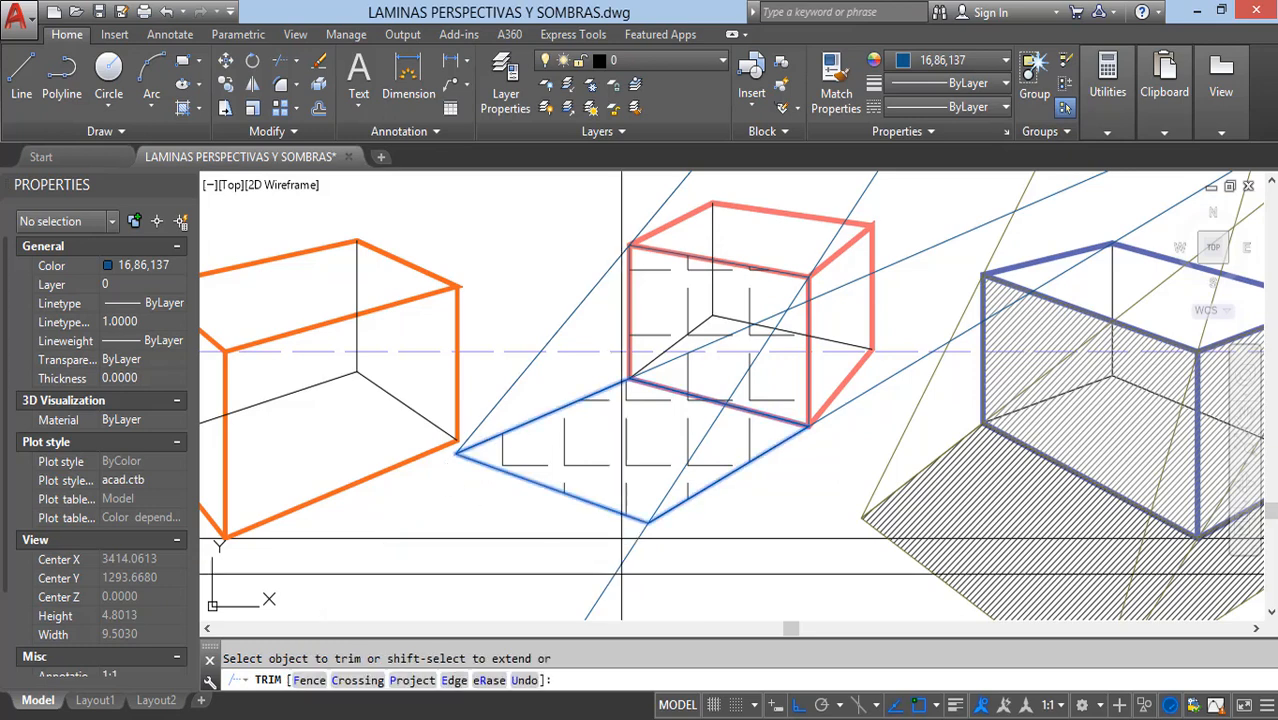
key(Escape)
click(1092, 413)
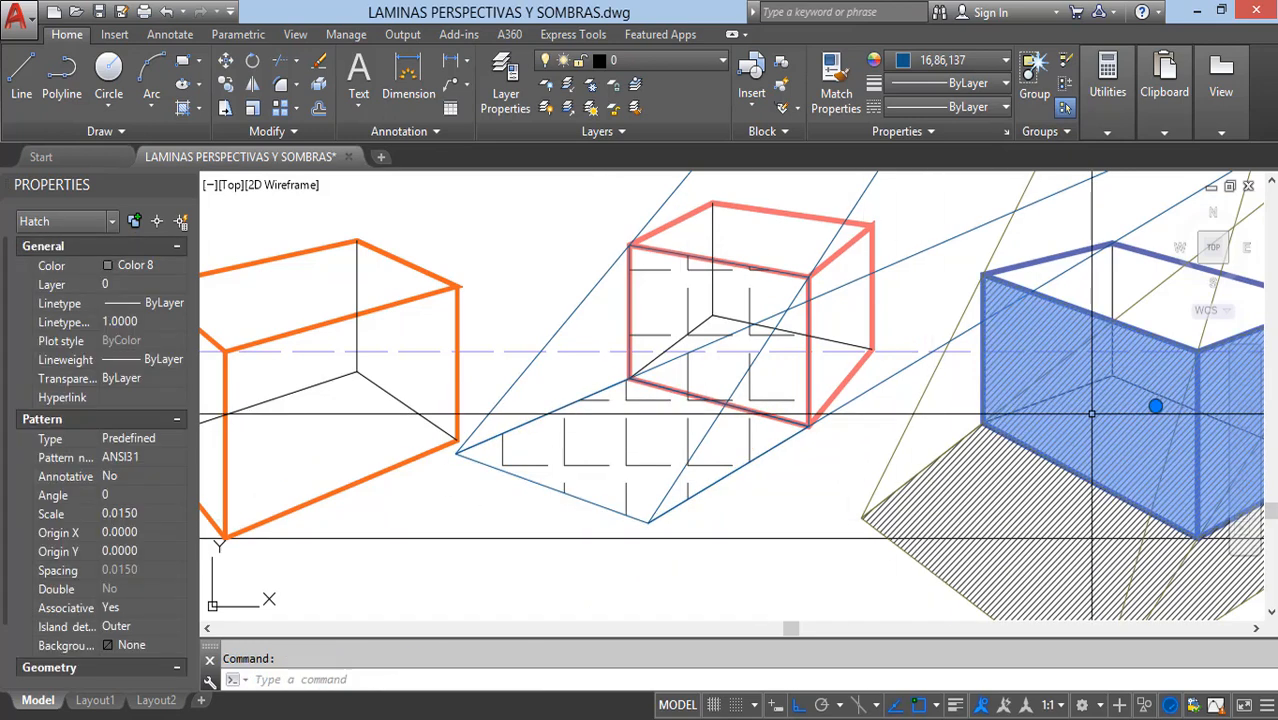
text(m)
key(Return)
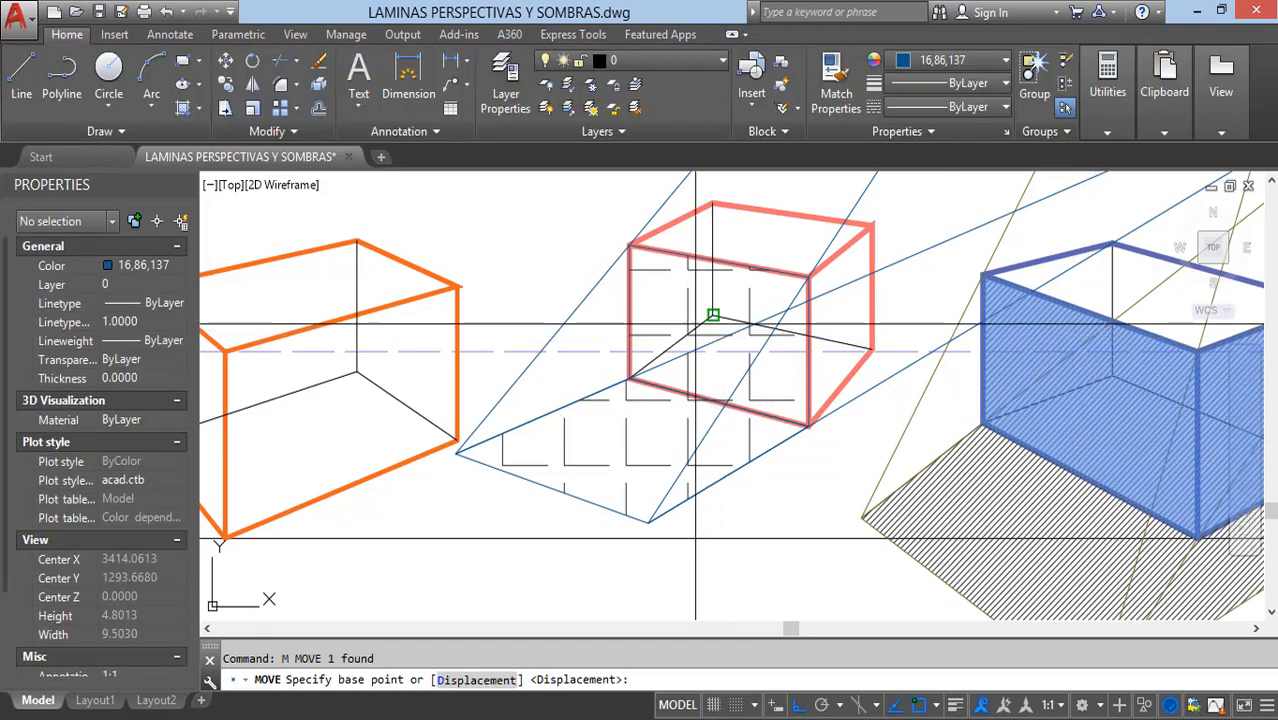
key(Escape)
click(1068, 398)
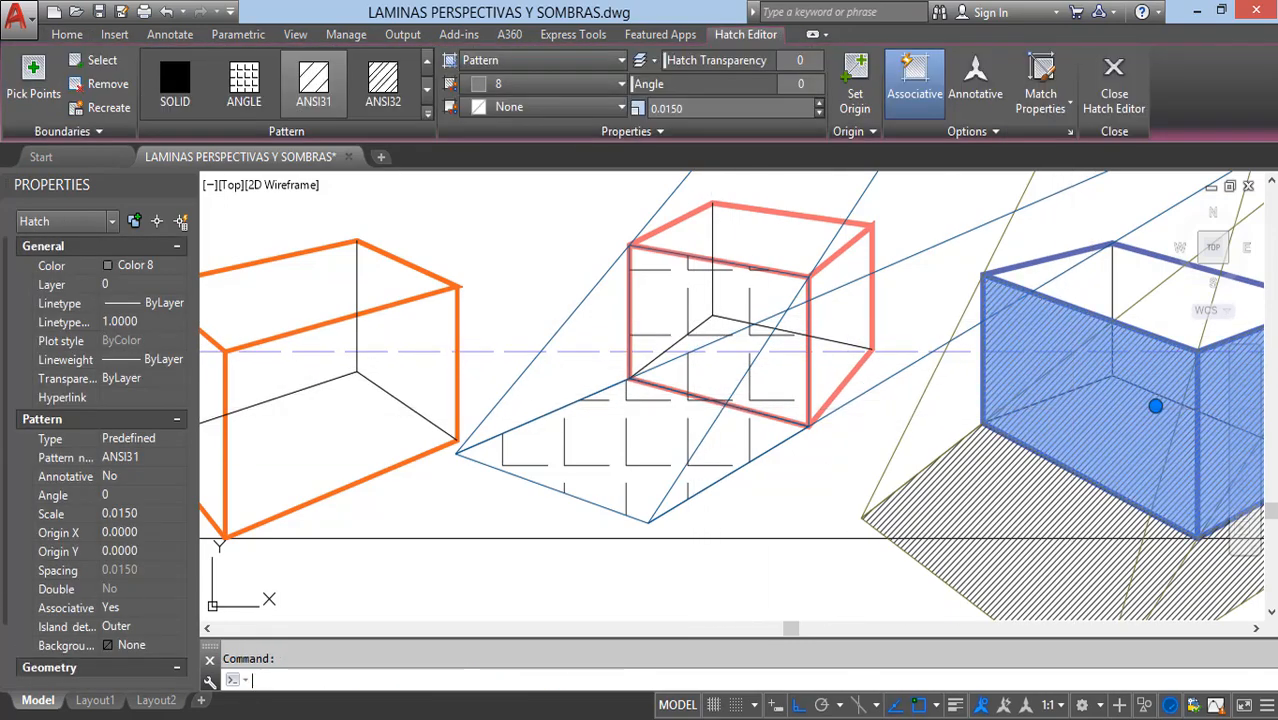
text(m)
key(Return)
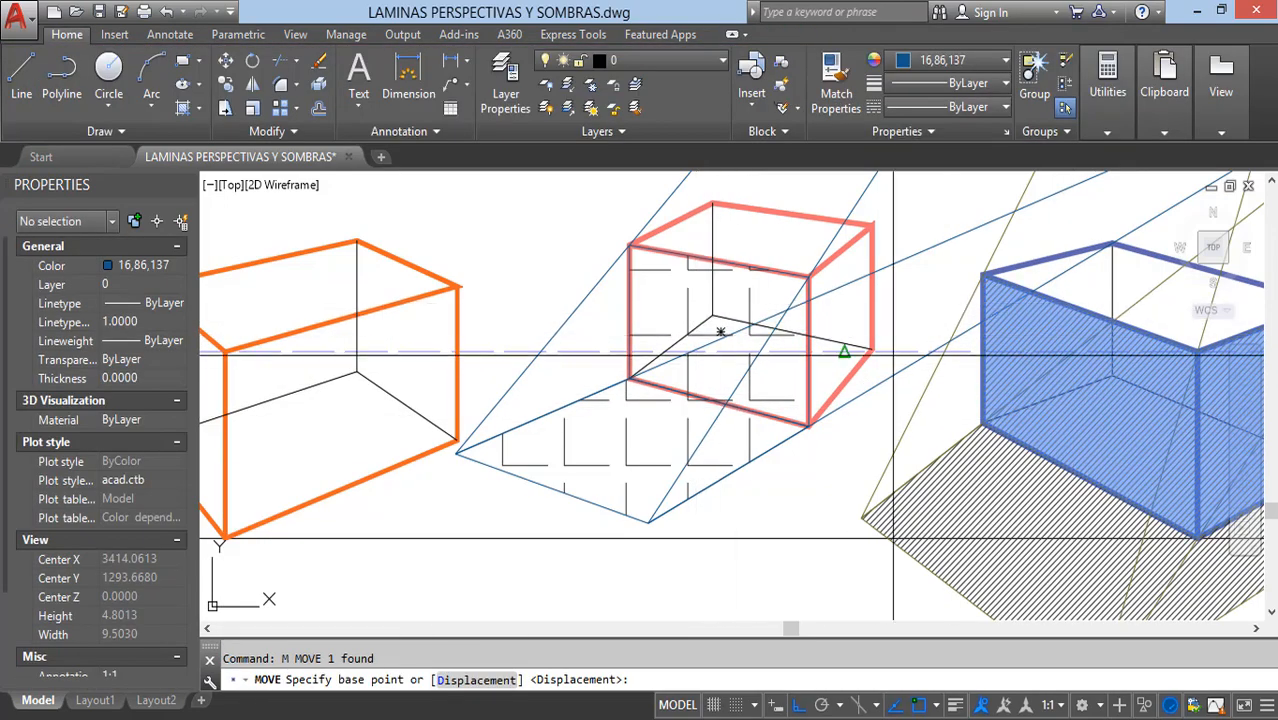
key(Escape)
Step: Match the salmon-red box's front-face hatch to the ANSI31 hatch on the blue box's front face
click(1084, 437)
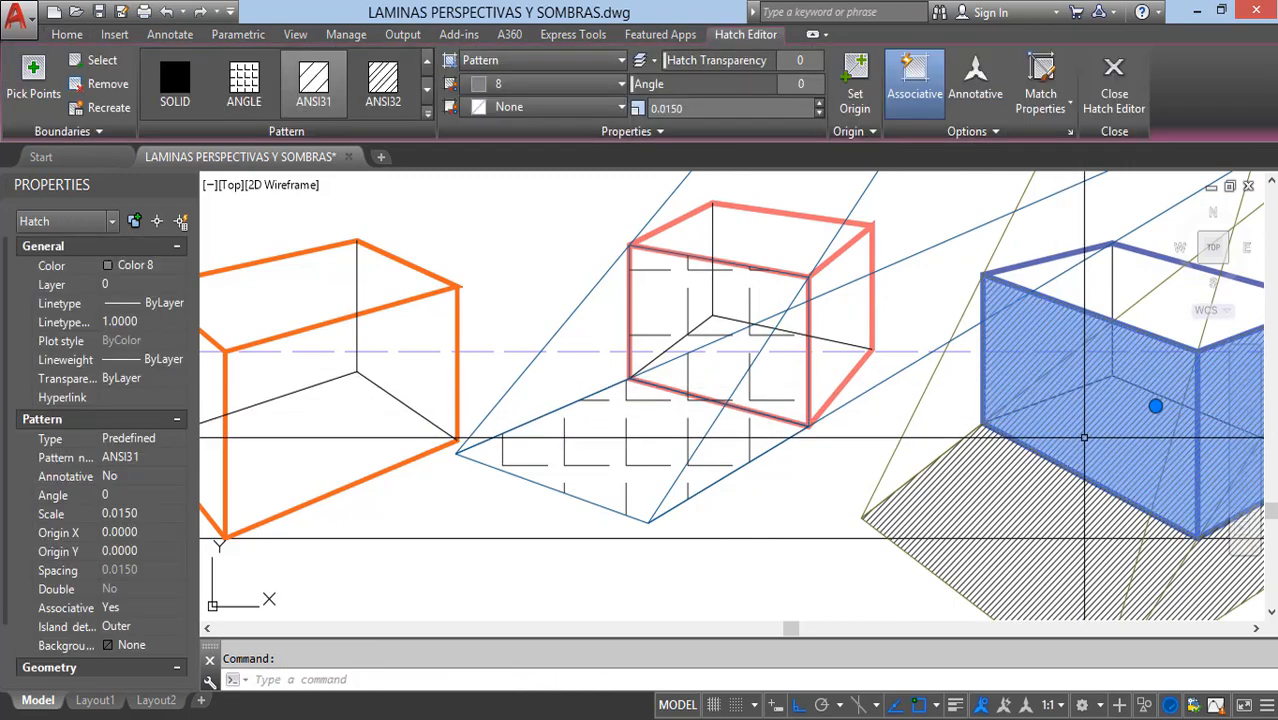
text(ma)
key(Return)
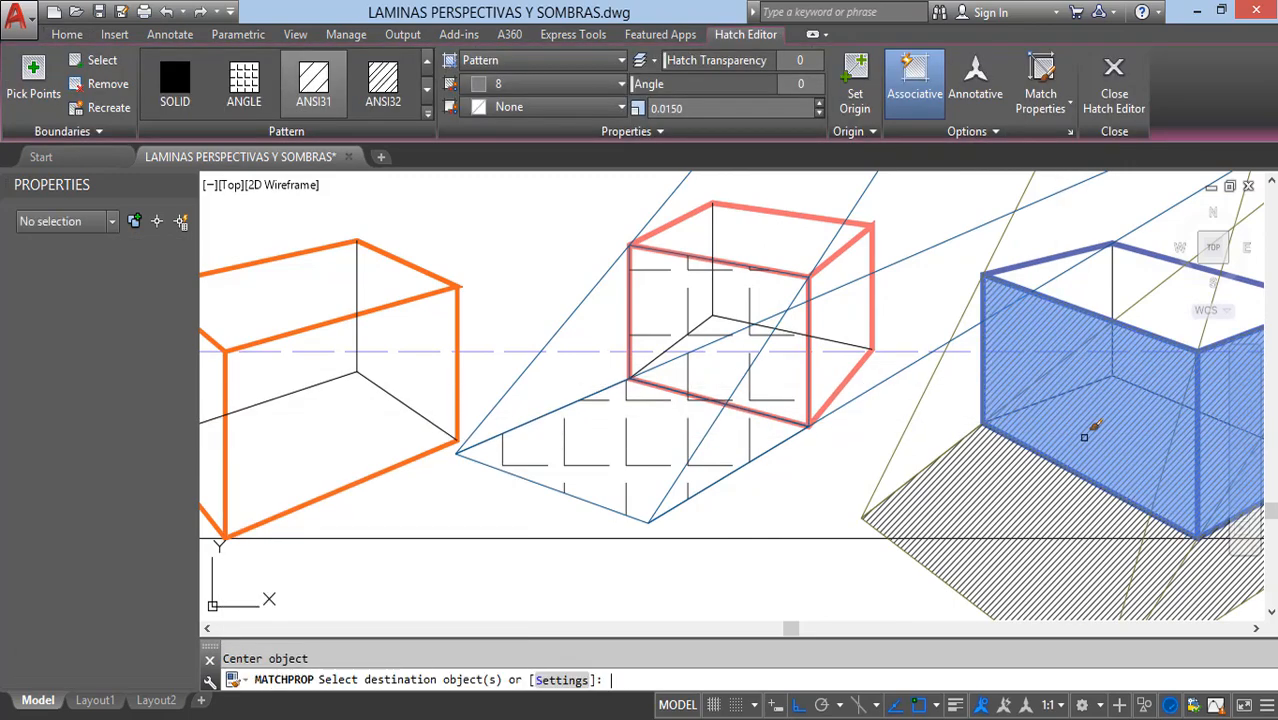
click(680, 302)
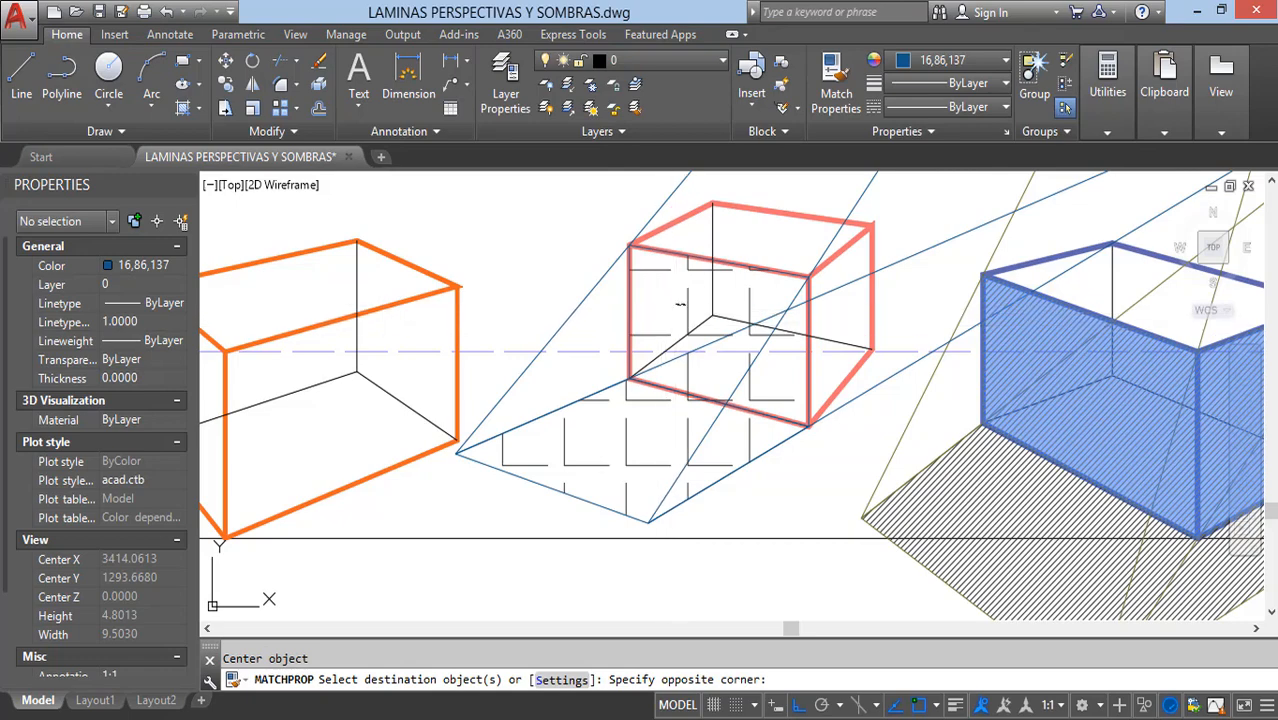
click(690, 308)
key(Escape)
Step: Match the salmon-red box's ground-shadow hatch to the properties of the blue box's ground-shadow hatch
click(966, 469)
key(Return)
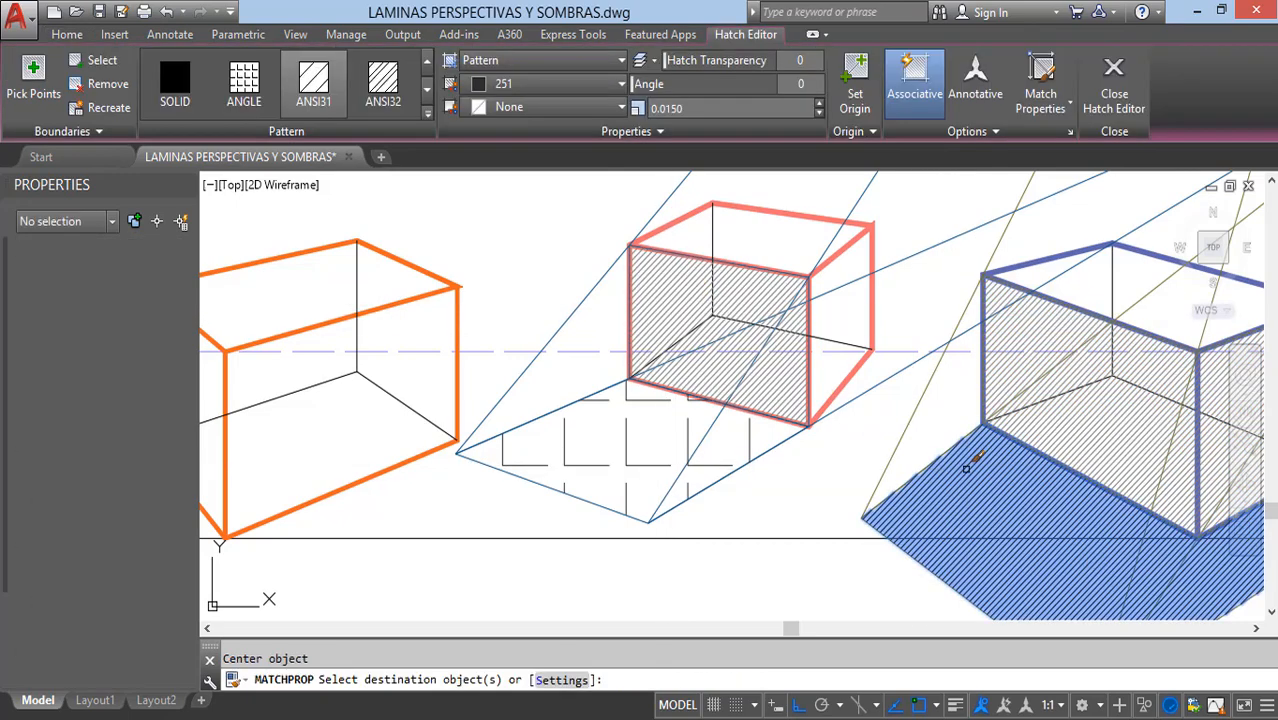
click(691, 434)
key(Escape)
Step: Set the current drawing colour to purple 100,33,101
scroll(740, 390, down, 5)
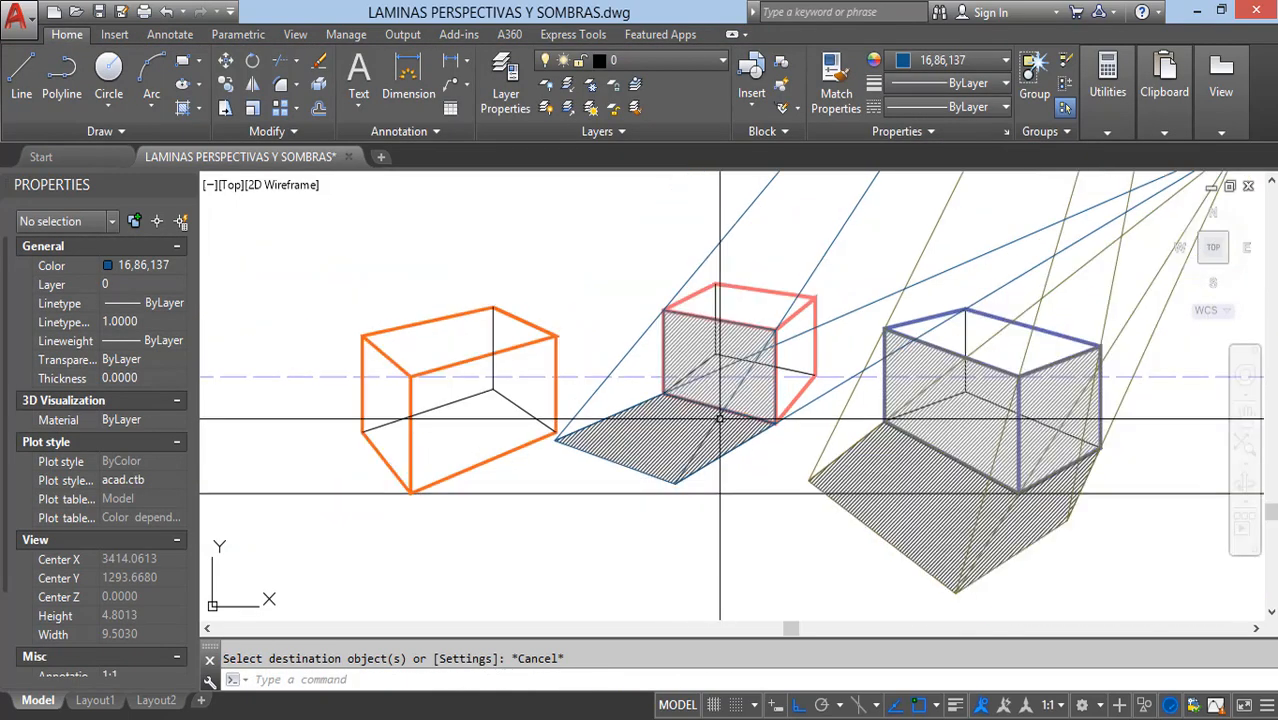
scroll(806, 390, up, 2)
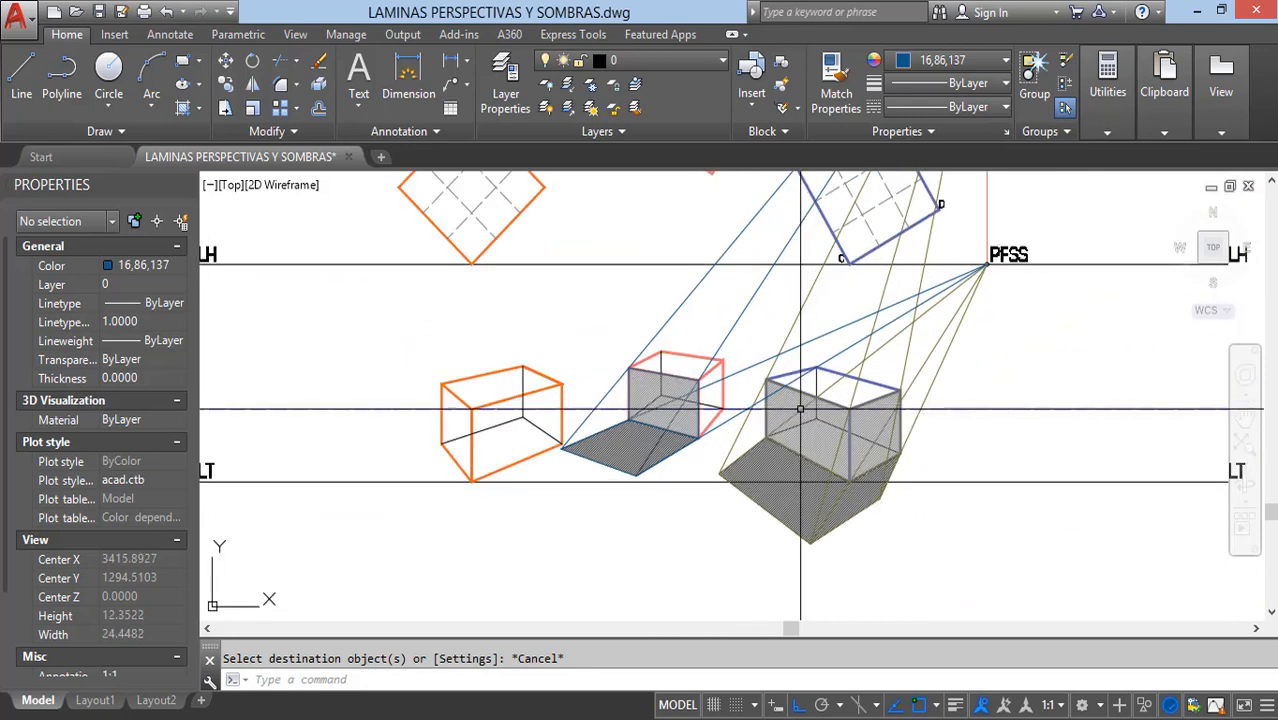
middle_drag(771, 410, 791, 438)
scroll(691, 438, down, 2)
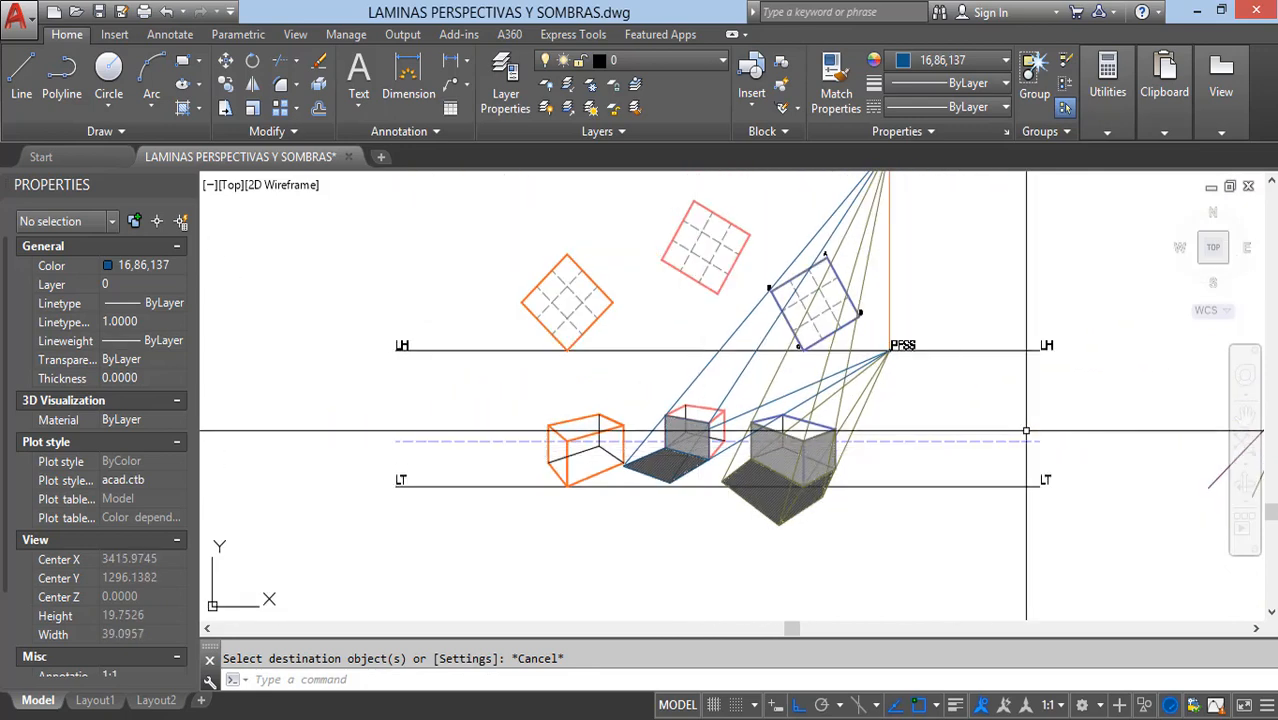
middle_drag(1210, 485, 1039, 467)
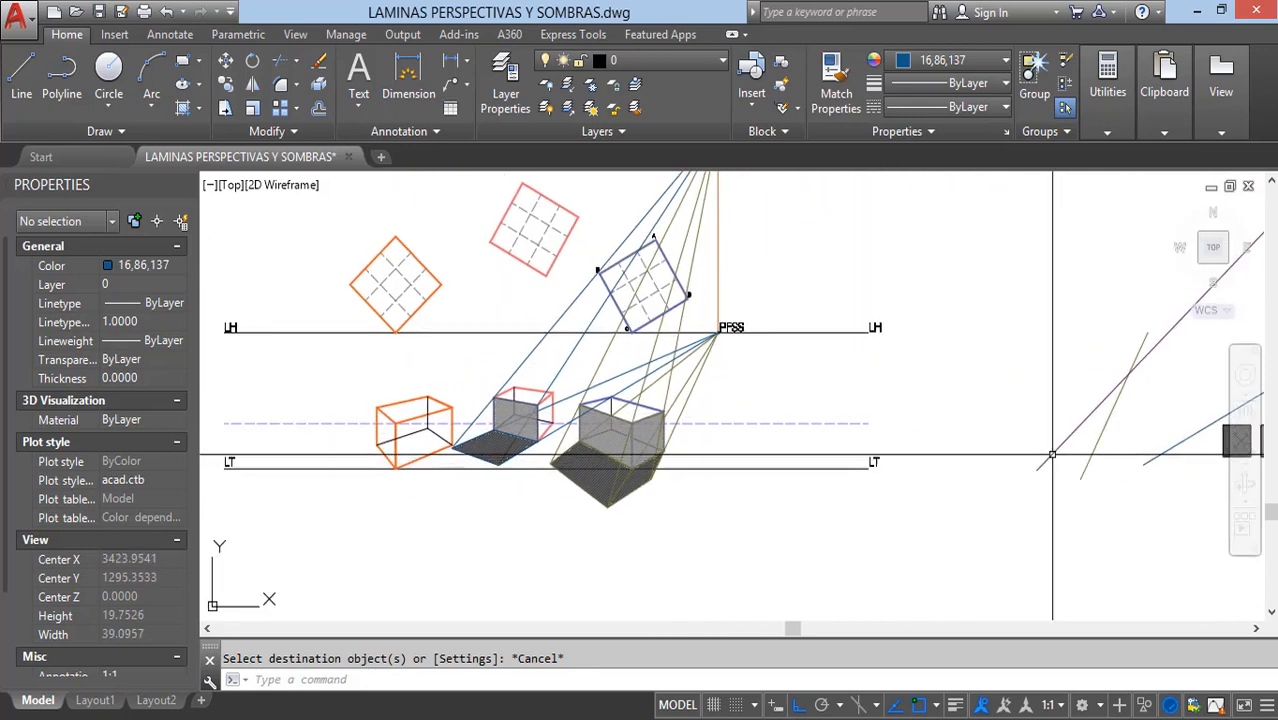
click(1100, 404)
key(Escape)
click(955, 62)
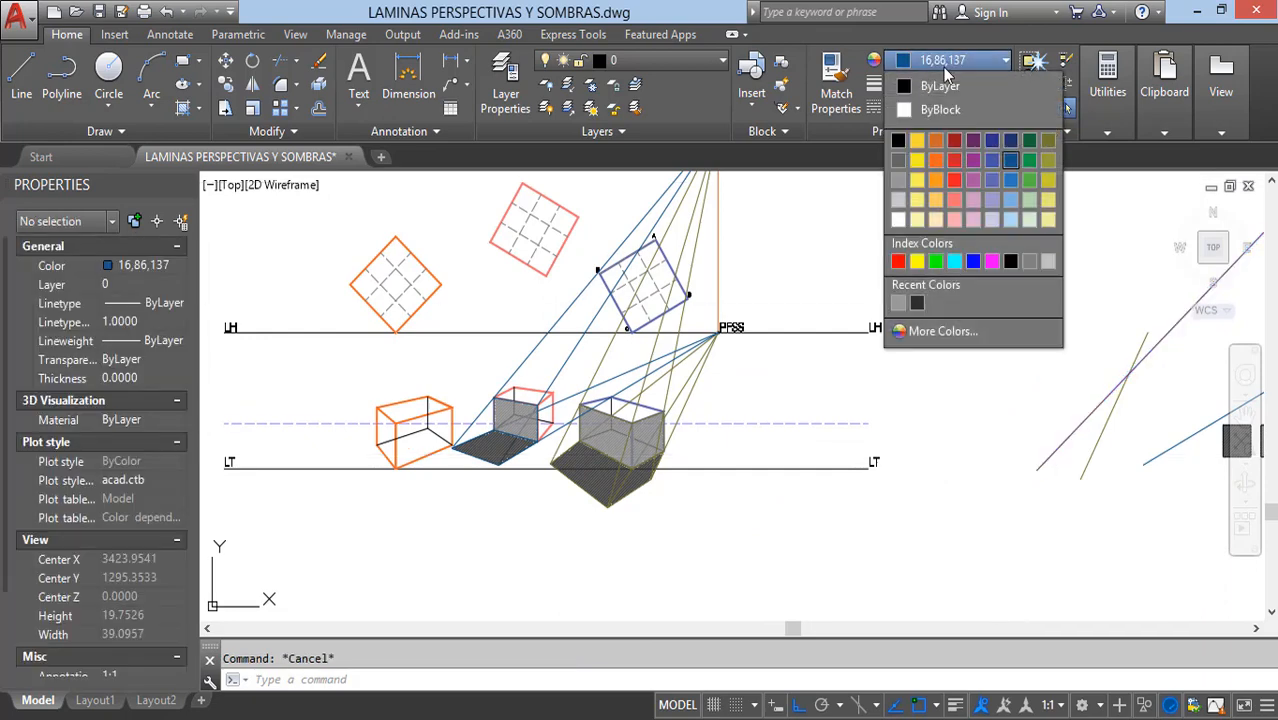
click(978, 143)
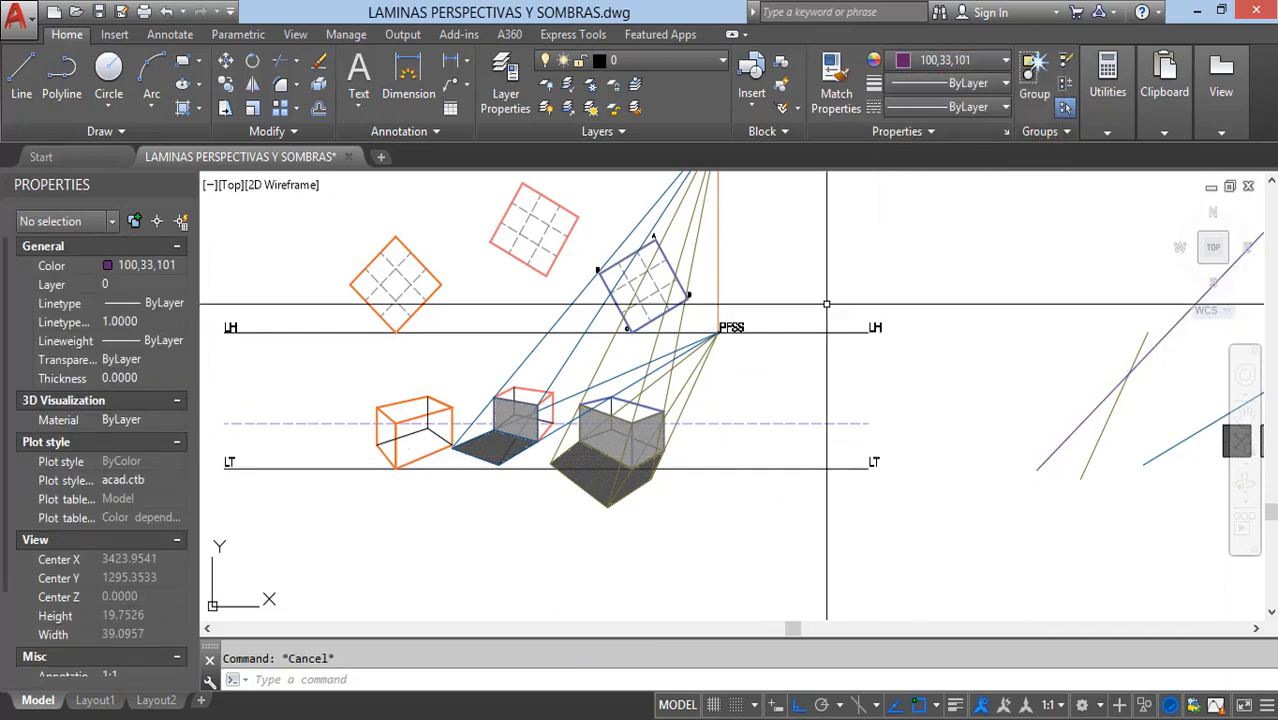
Step: Draw a polyline ray from the PFRS light source to the orange box's top front corner
middle_drag(1043, 462, 1255, 558)
text(pl)
key(space)
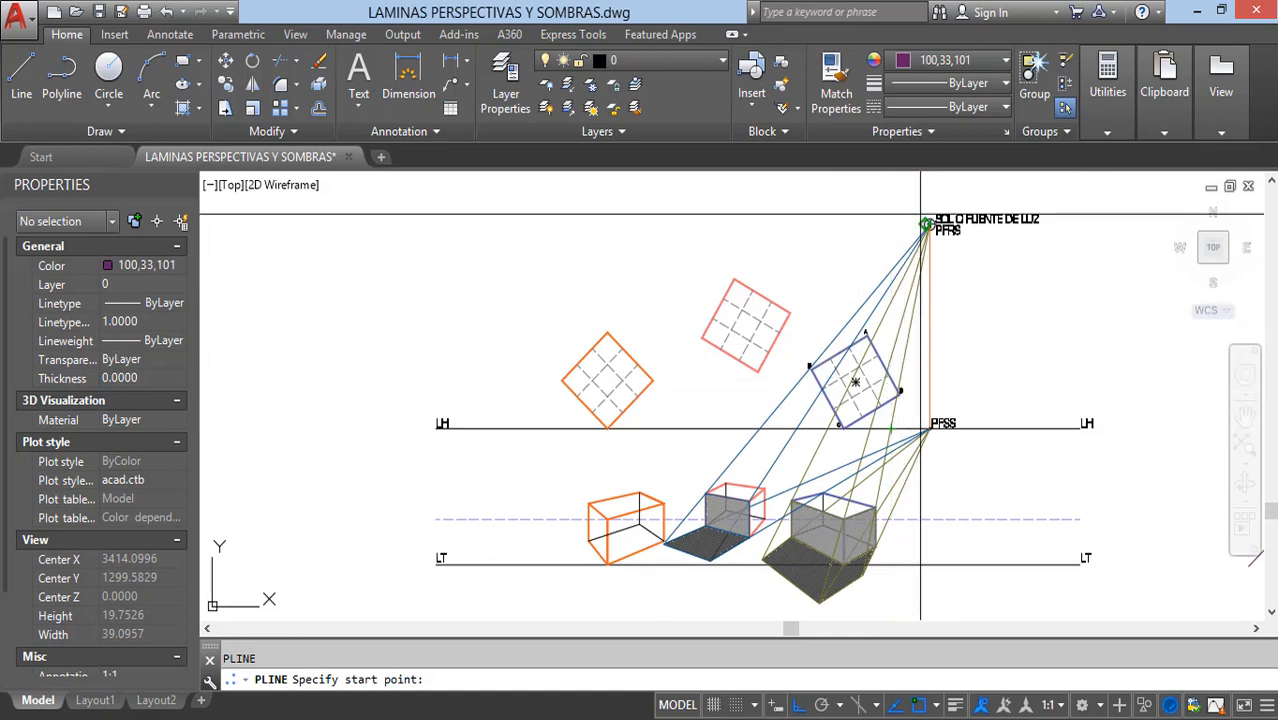
scroll(927, 222, up, 4)
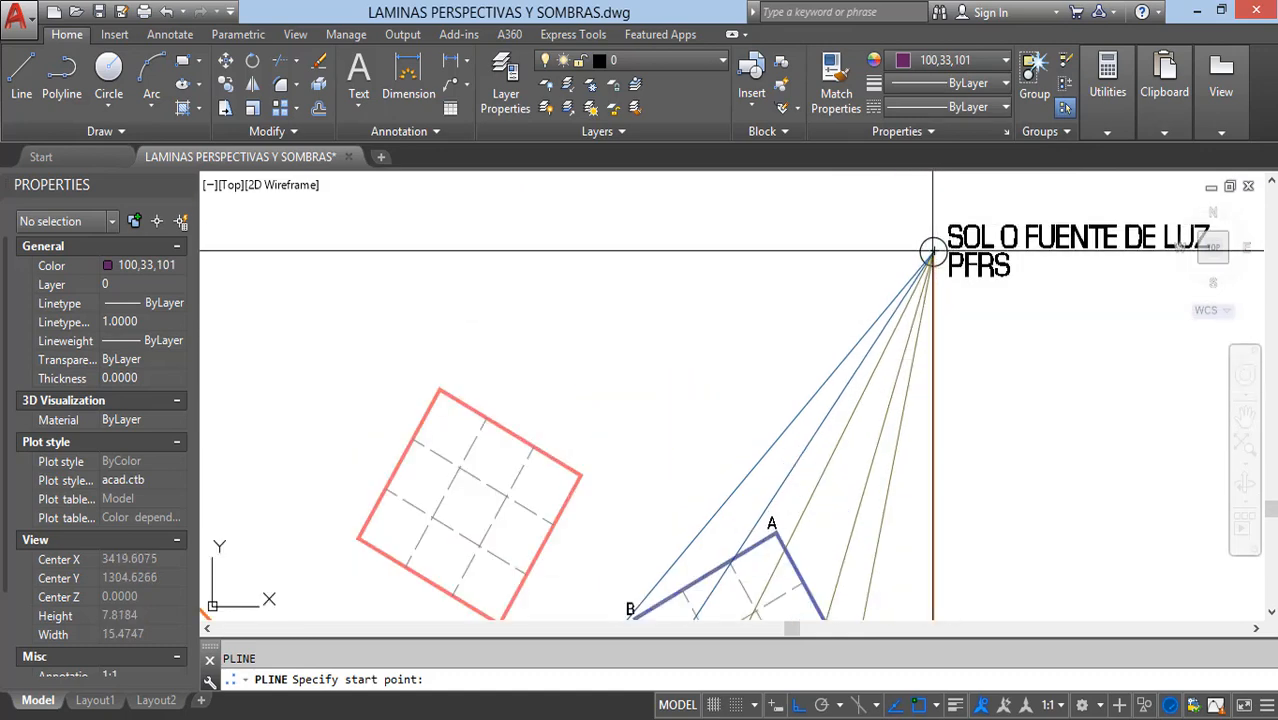
click(930, 250)
scroll(886, 294, down, 4)
middle_drag(742, 397, 848, 257)
scroll(690, 430, up, 6)
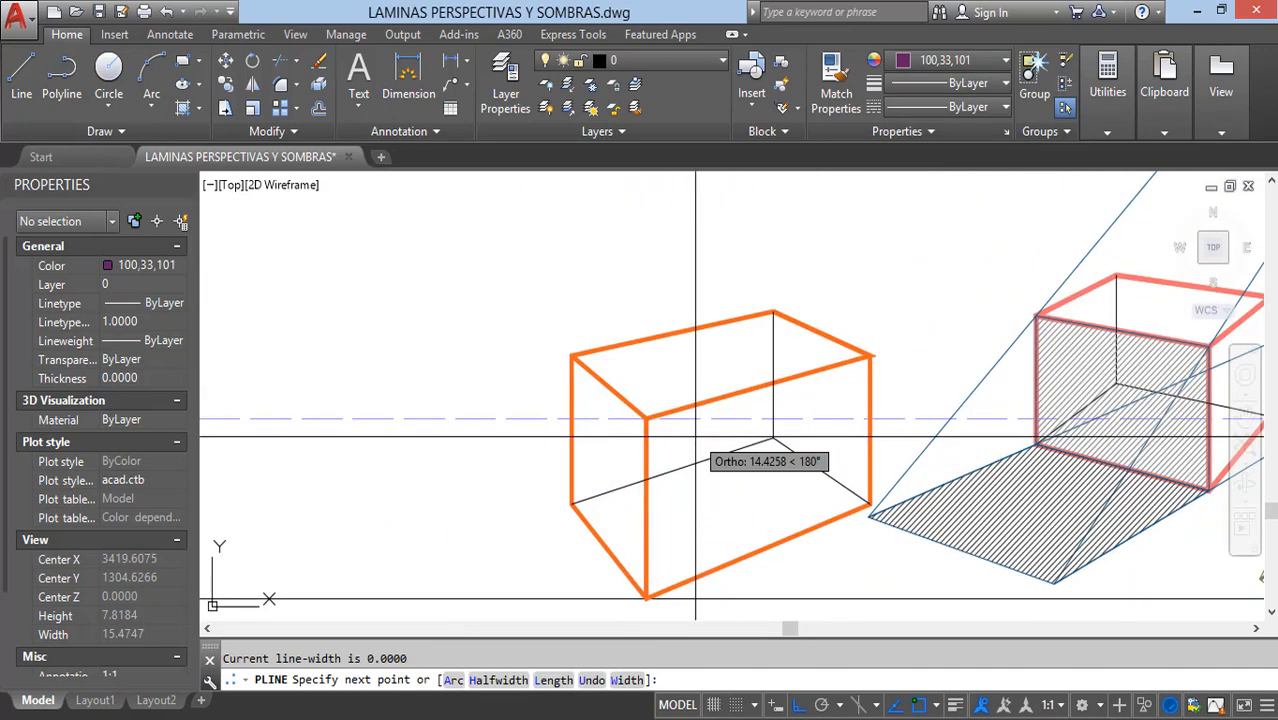
key(Escape)
Step: Draw a polyline ray from the orange box's top left corner to the PFRS light source
key(space)
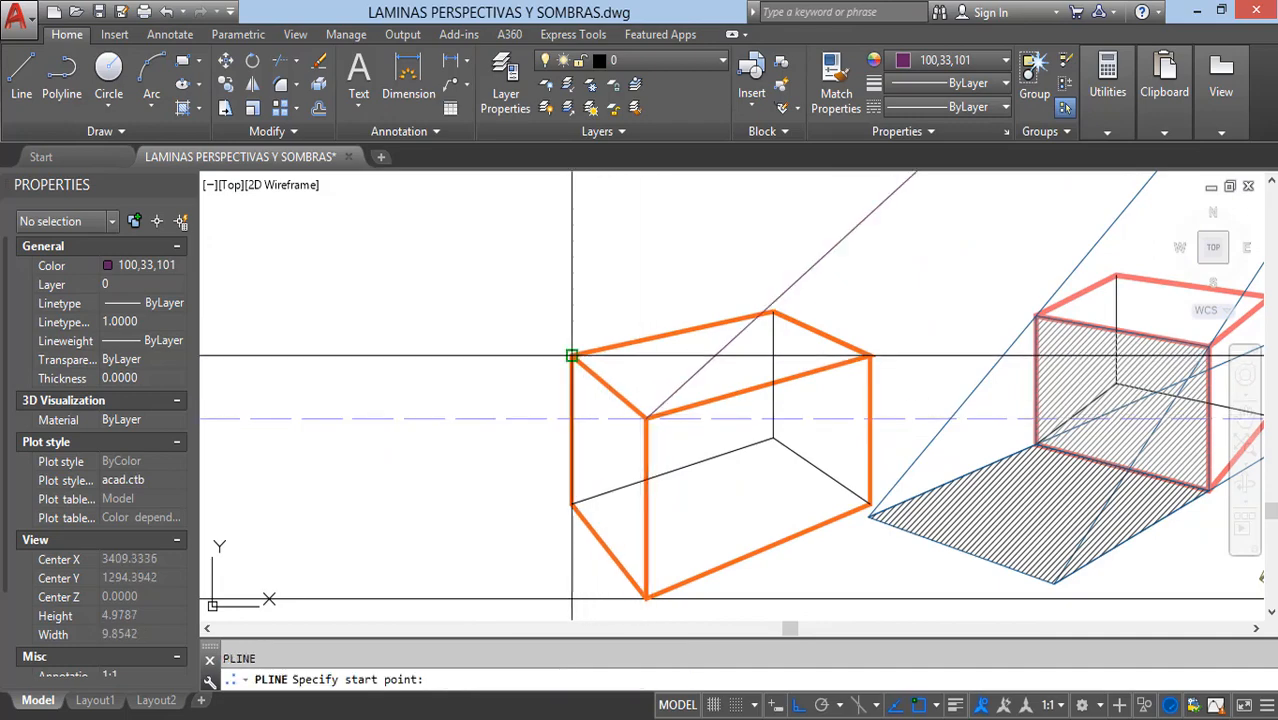
click(571, 357)
scroll(513, 443, down, 6)
scroll(796, 274, up, 8)
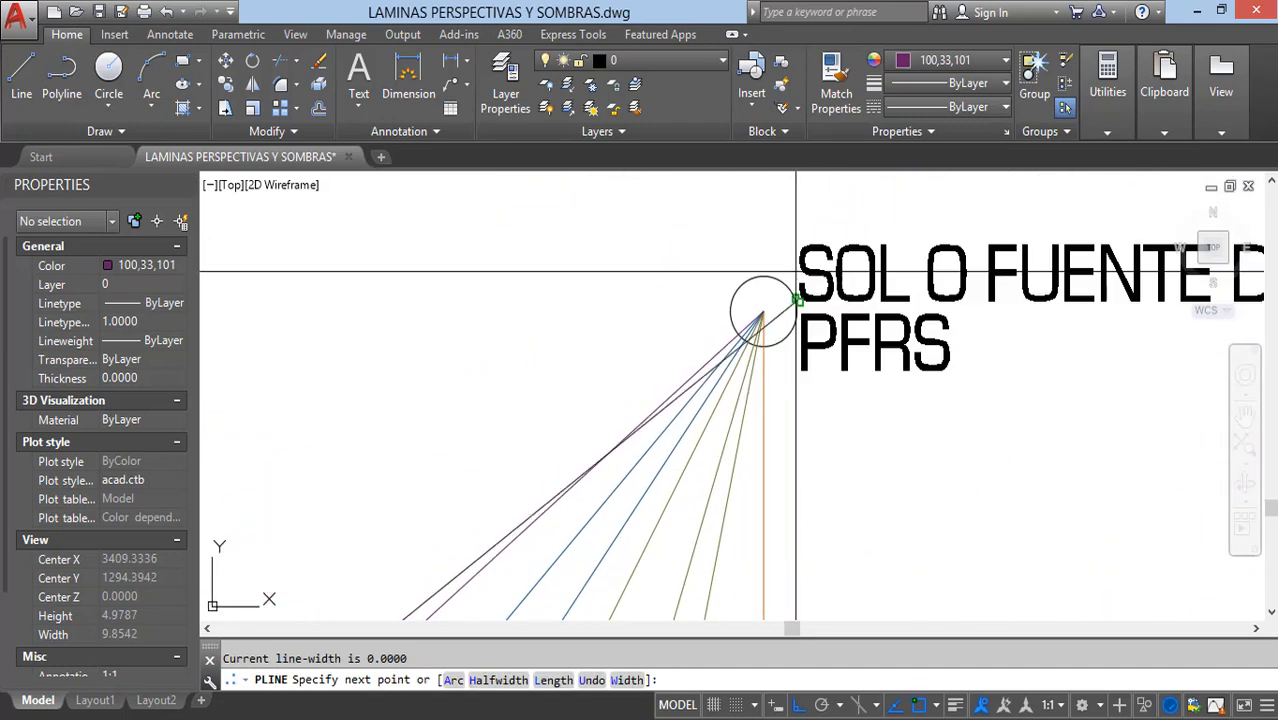
click(764, 311)
key(Escape)
Step: Draw a polyline ray from the PFSS point to the orange box's bottom front corner on the LT line
scroll(773, 294, down, 5)
middle_drag(806, 405, 841, 290)
middle_drag(806, 457, 796, 385)
scroll(796, 385, up, 8)
key(space)
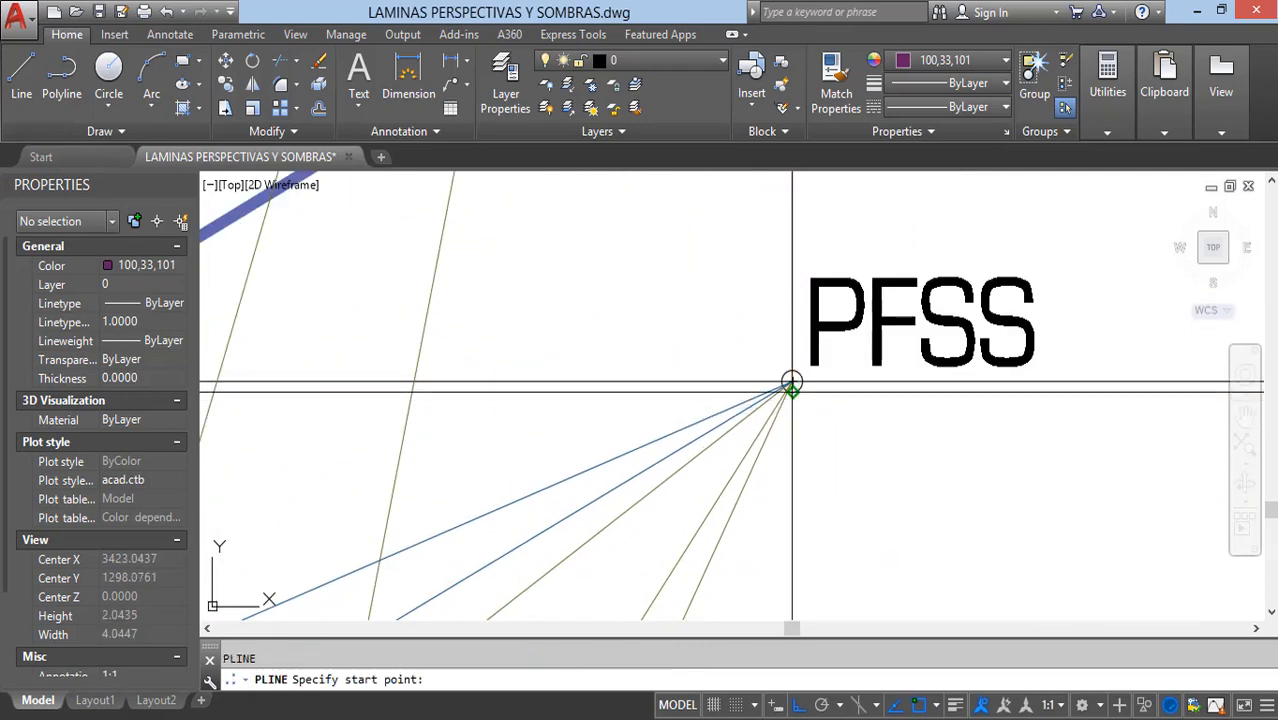
scroll(790, 382, up, 1)
click(793, 365)
scroll(793, 365, down, 8)
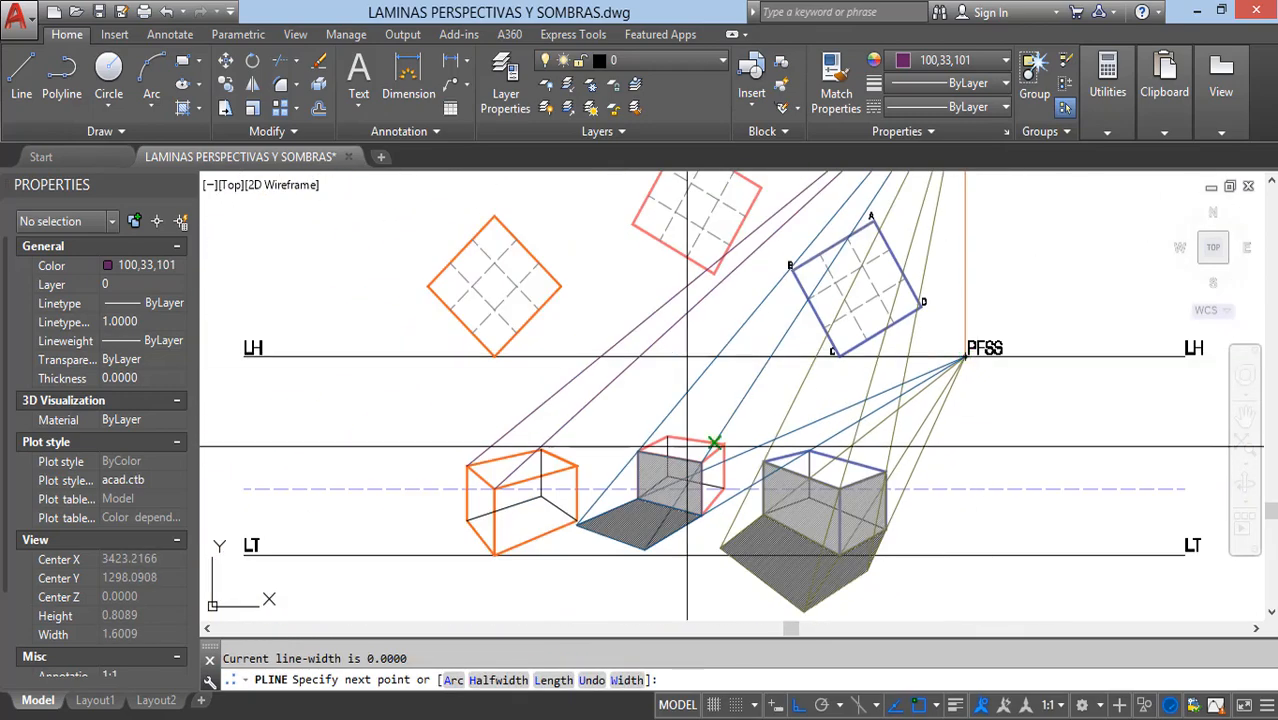
scroll(650, 480, up, 6)
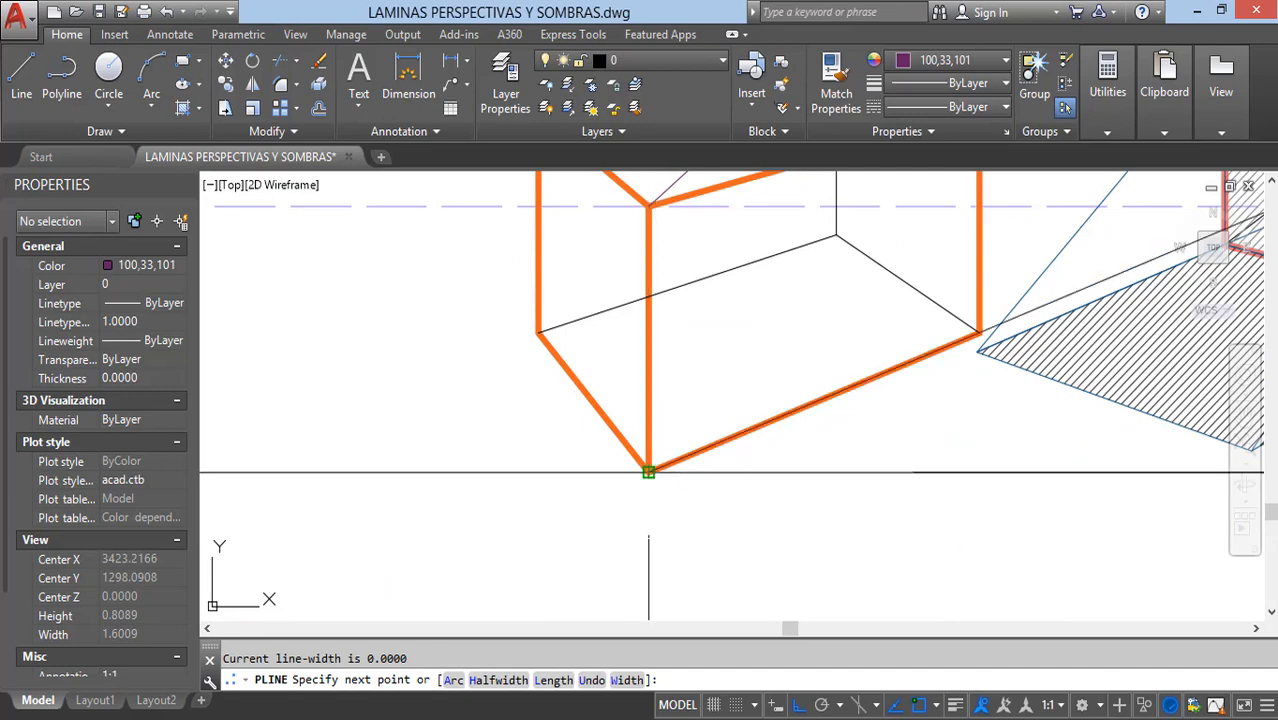
click(648, 471)
key(Escape)
Step: Draw a polyline ray from the orange box's bottom left corner to the PFSS point
key(space)
click(538, 332)
scroll(510, 420, down, 6)
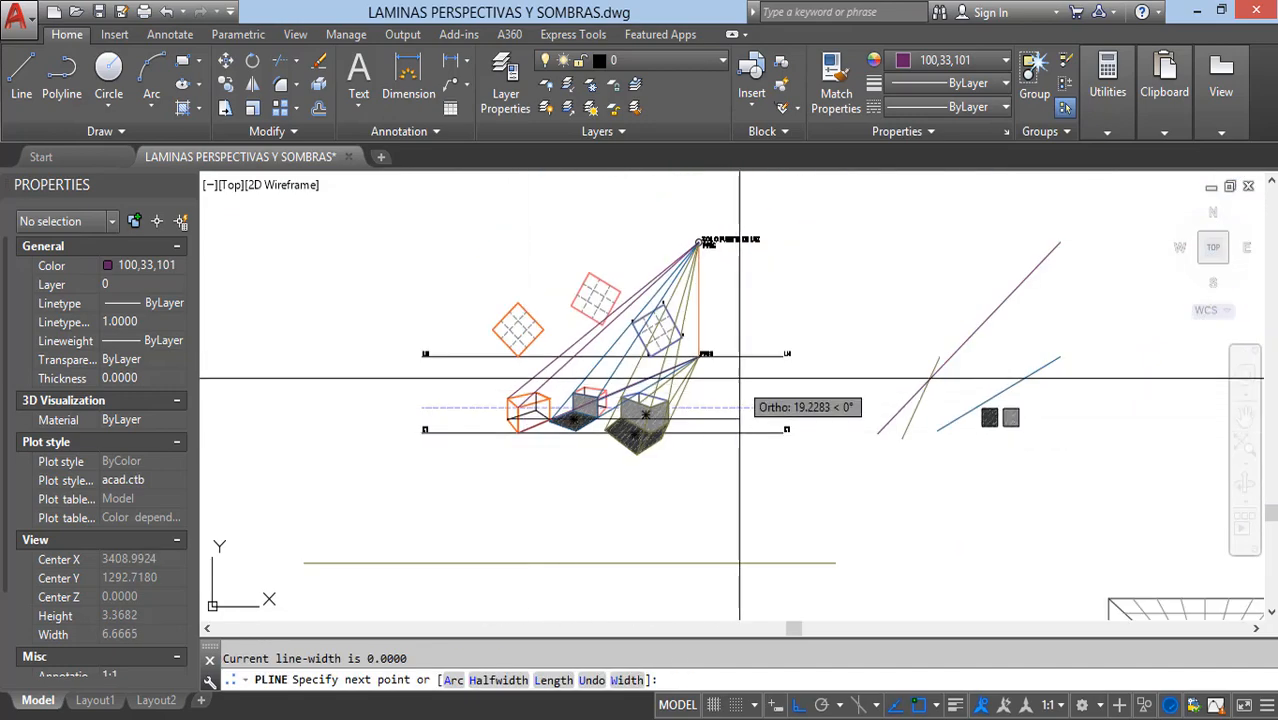
scroll(761, 356, up, 10)
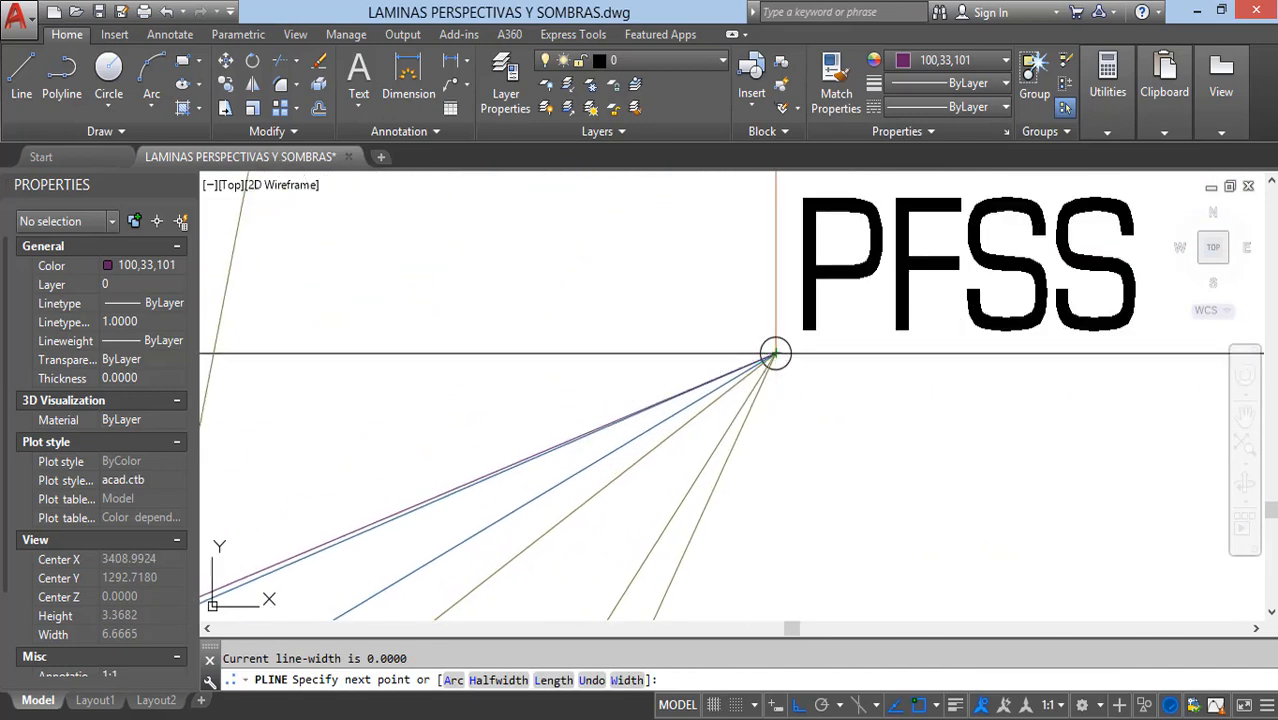
key(Escape)
scroll(775, 353, down, 5)
scroll(761, 428, up, 5)
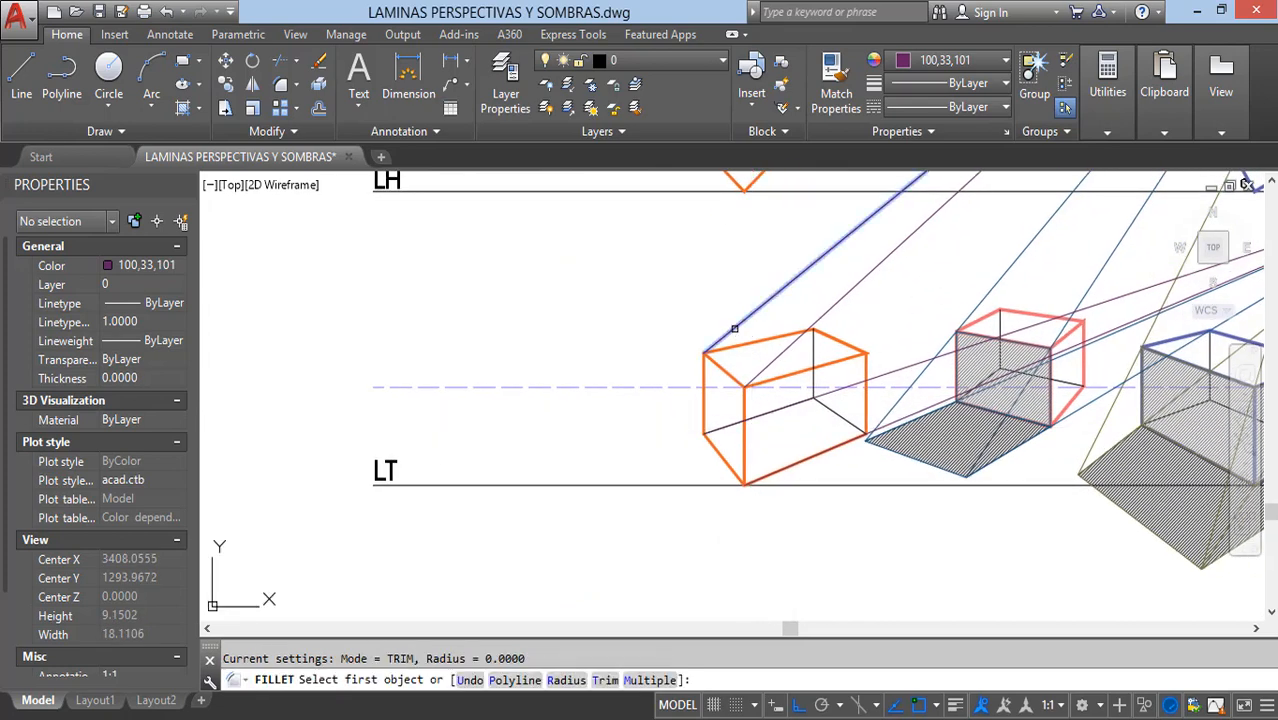
Step: Fillet the orange box's light rays with radius 0 so each pair meets at a ground shadow corner
click(719, 428)
key(space)
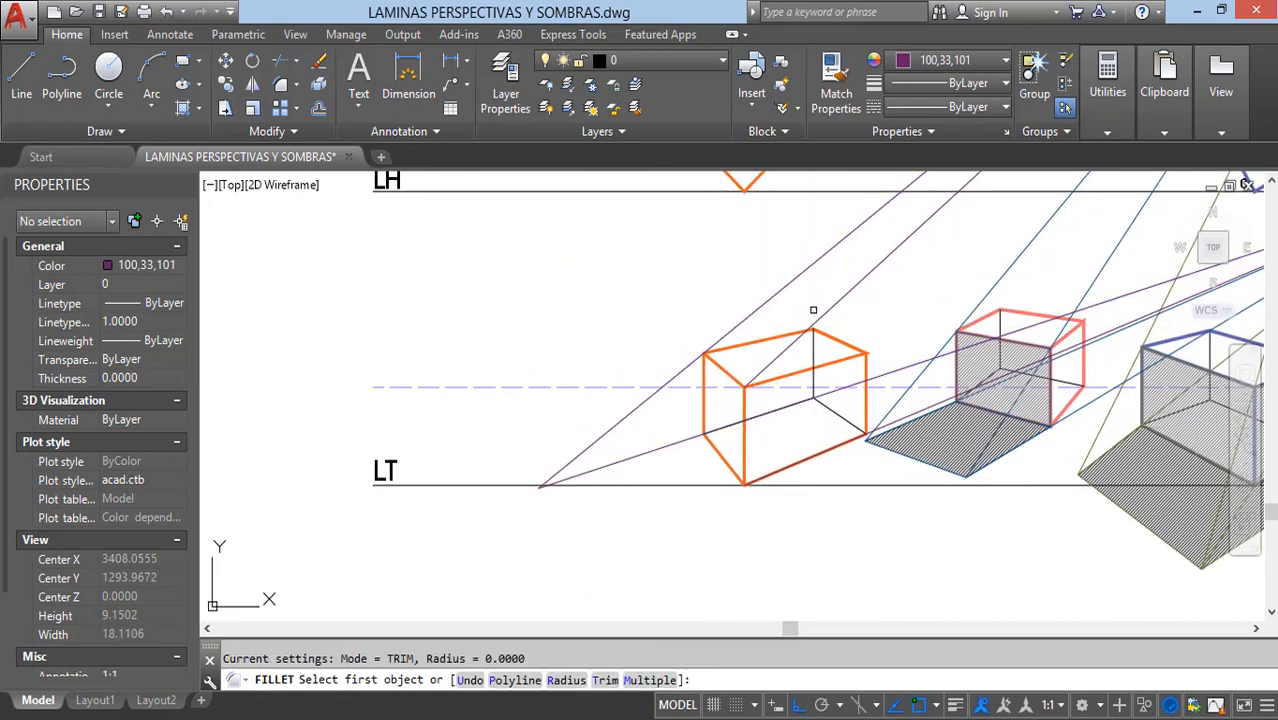
key(Escape)
Step: Outline the orange box's ground shadow with a closed polyline through its bottom front and left corners and the two ray intersections
scroll(714, 492, up, 4)
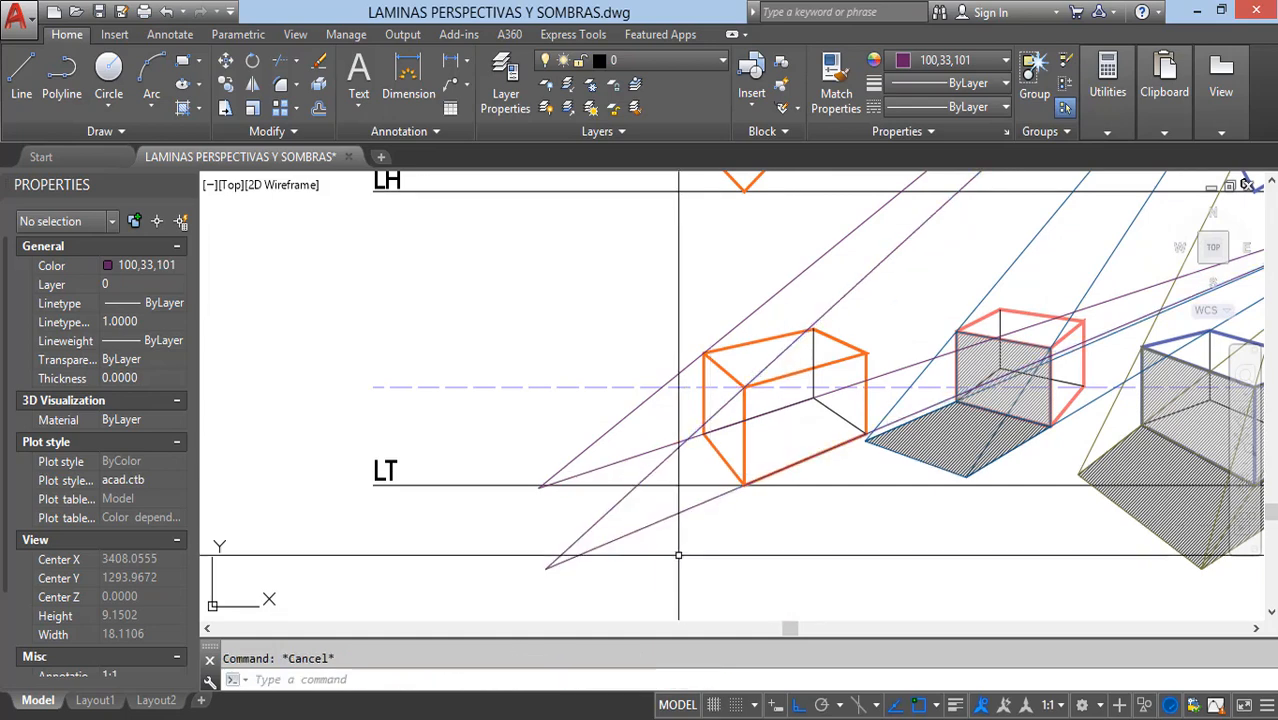
text(pl)
key(Return)
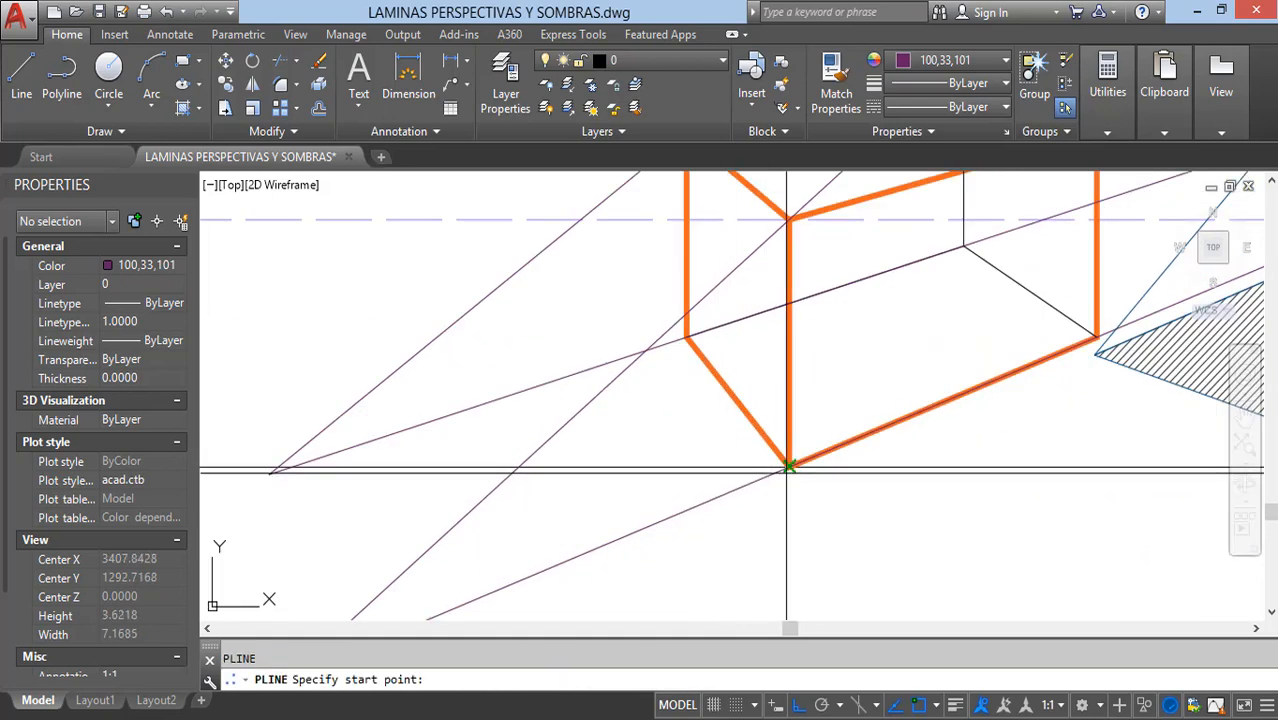
click(789, 467)
middle_drag(537, 477, 633, 338)
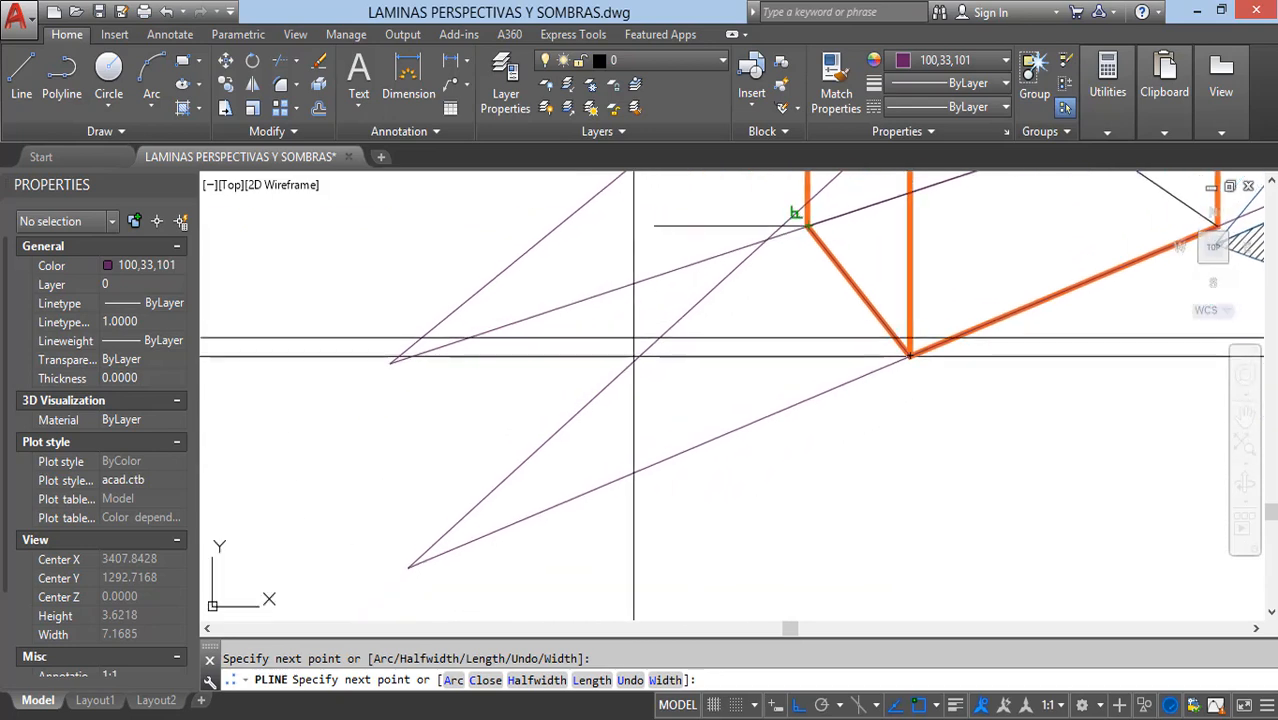
click(392, 362)
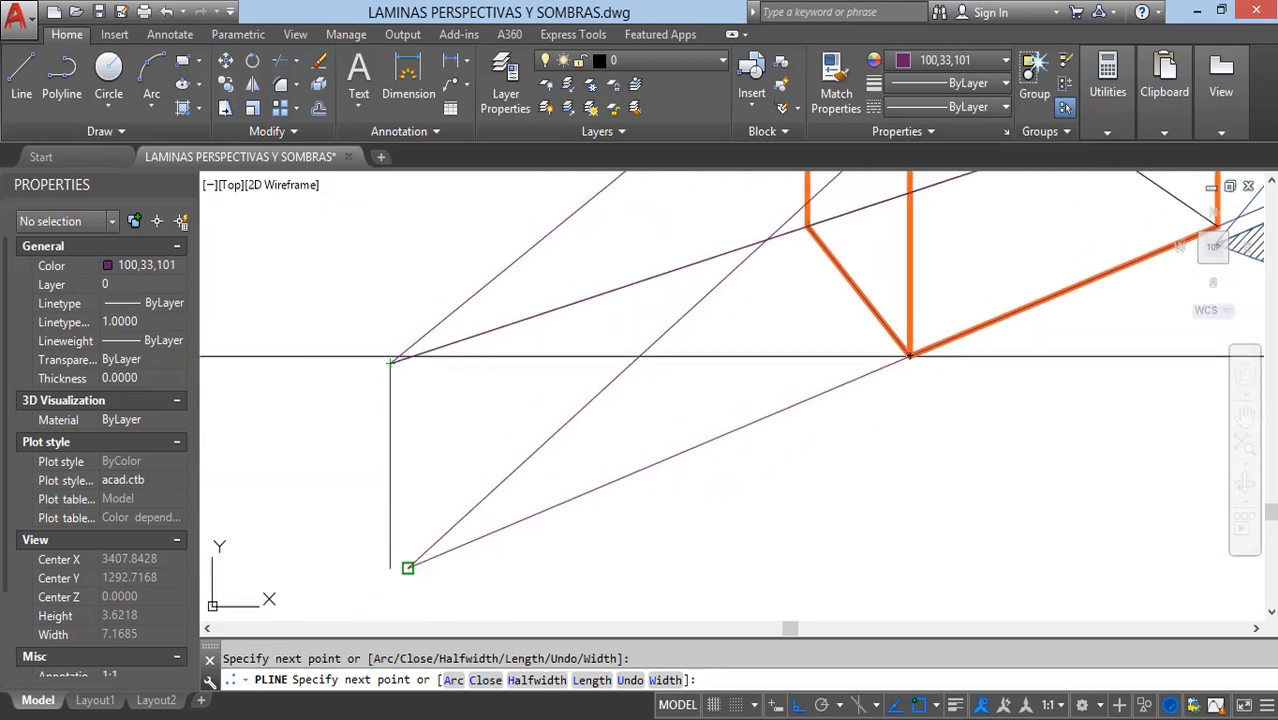
click(408, 565)
text(c)
key(Return)
scroll(740, 427, down, 2)
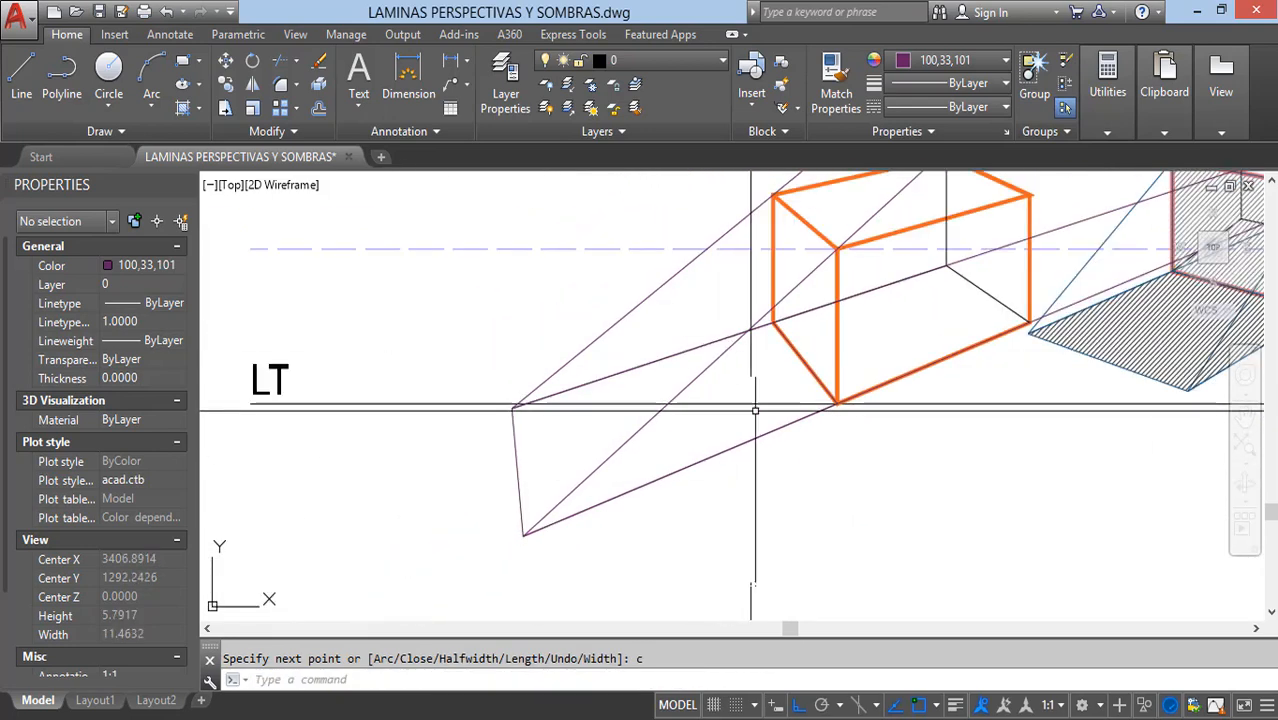
Step: Outline the orange box's shaded left face with a closed polyline through its four corners
key(Return)
scroll(770, 343, up, 3)
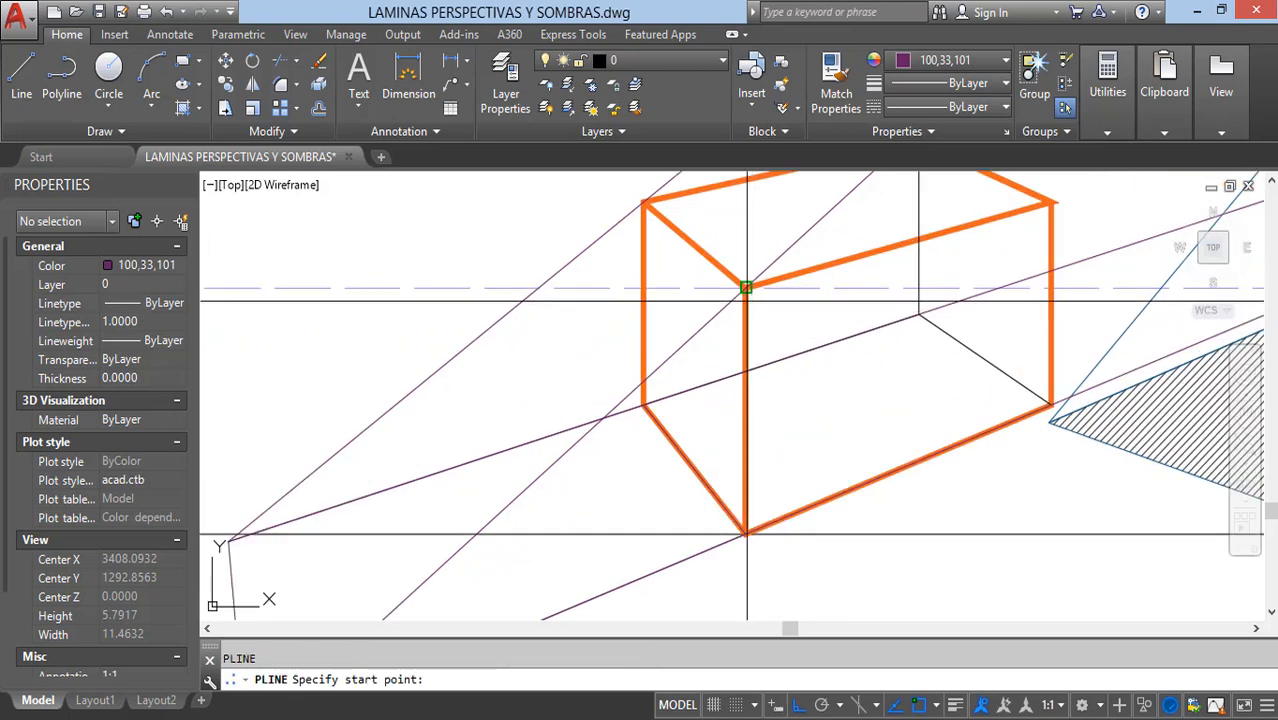
click(745, 287)
click(646, 204)
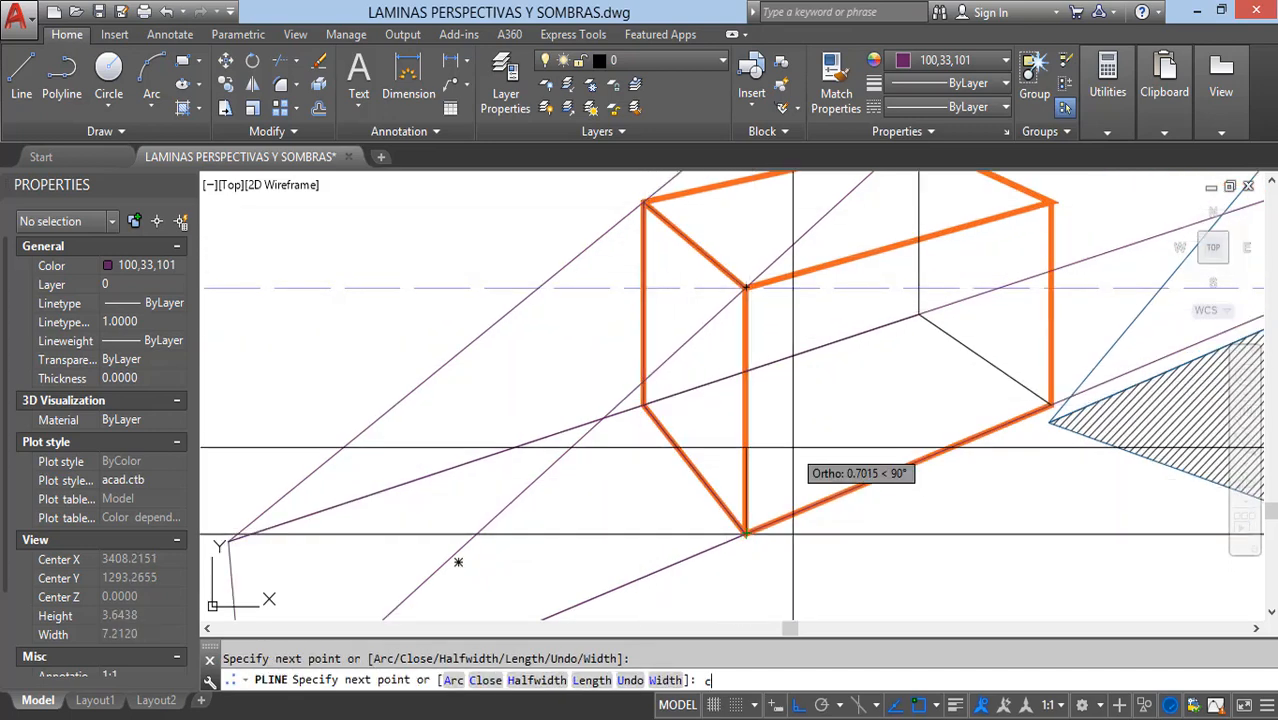
text(c)
key(Return)
scroll(653, 388, down, 4)
Step: Hatch the orange box's left face and its ground shadow with the ANGLE pattern at scale 0.1
text(h)
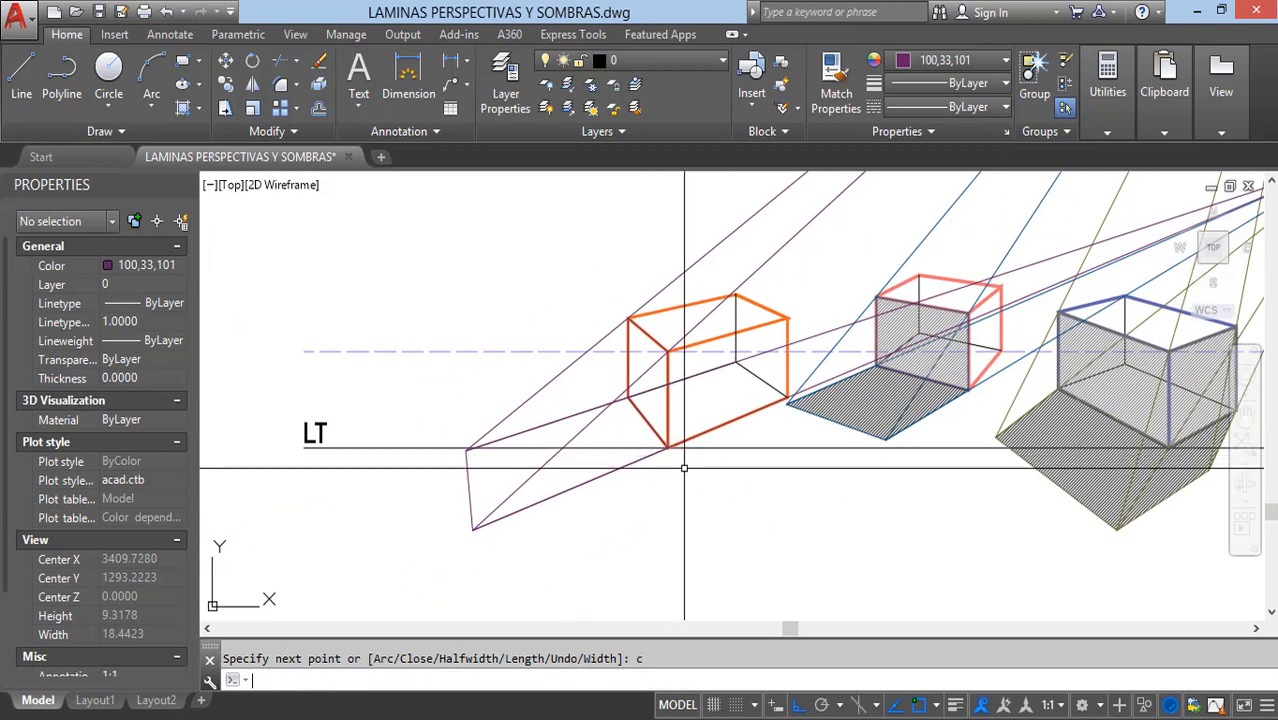
key(Return)
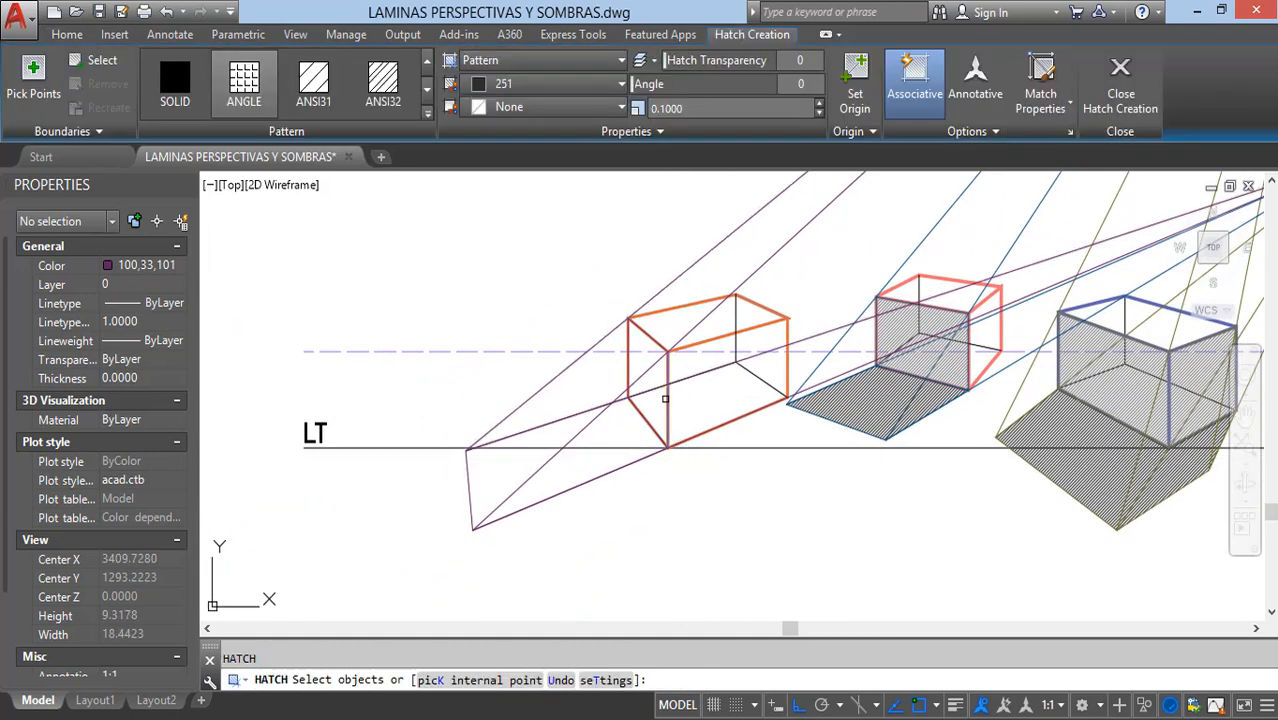
click(665, 398)
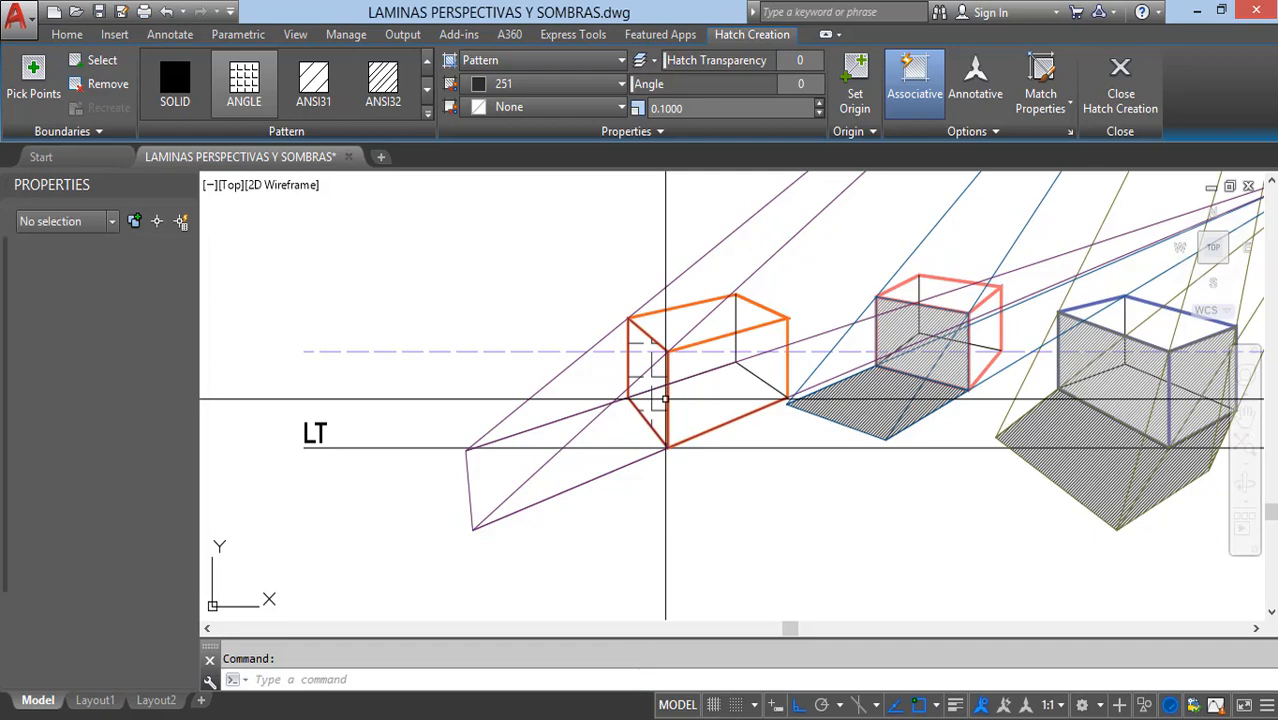
key(Return)
click(577, 485)
key(Return)
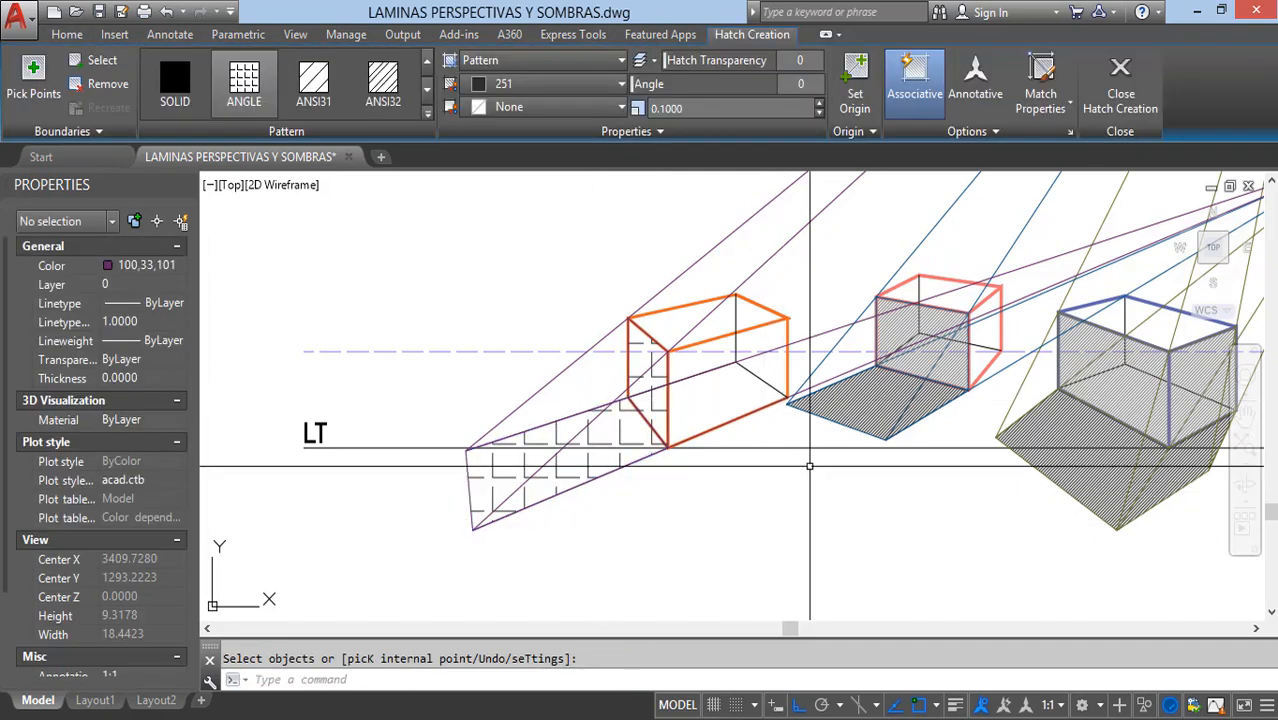
Step: Match the orange box's ground shadow hatch to the red box's ground shadow hatch
click(880, 393)
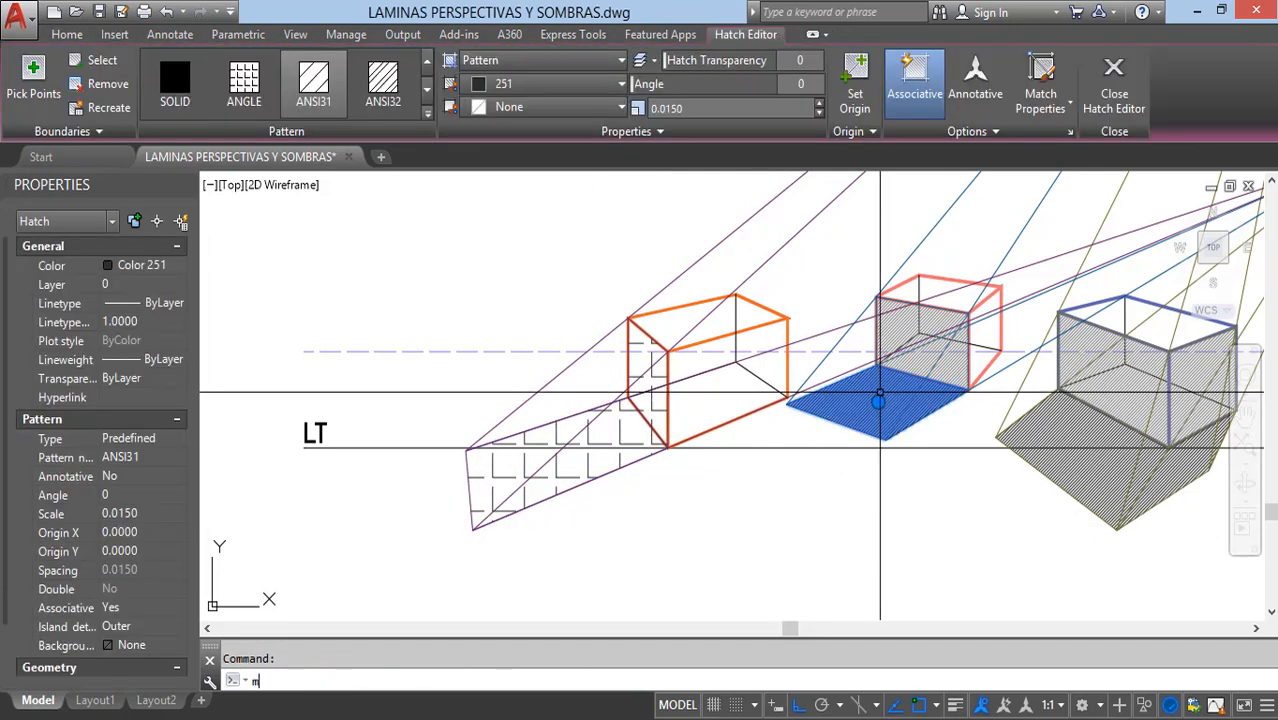
text(ma)
key(Return)
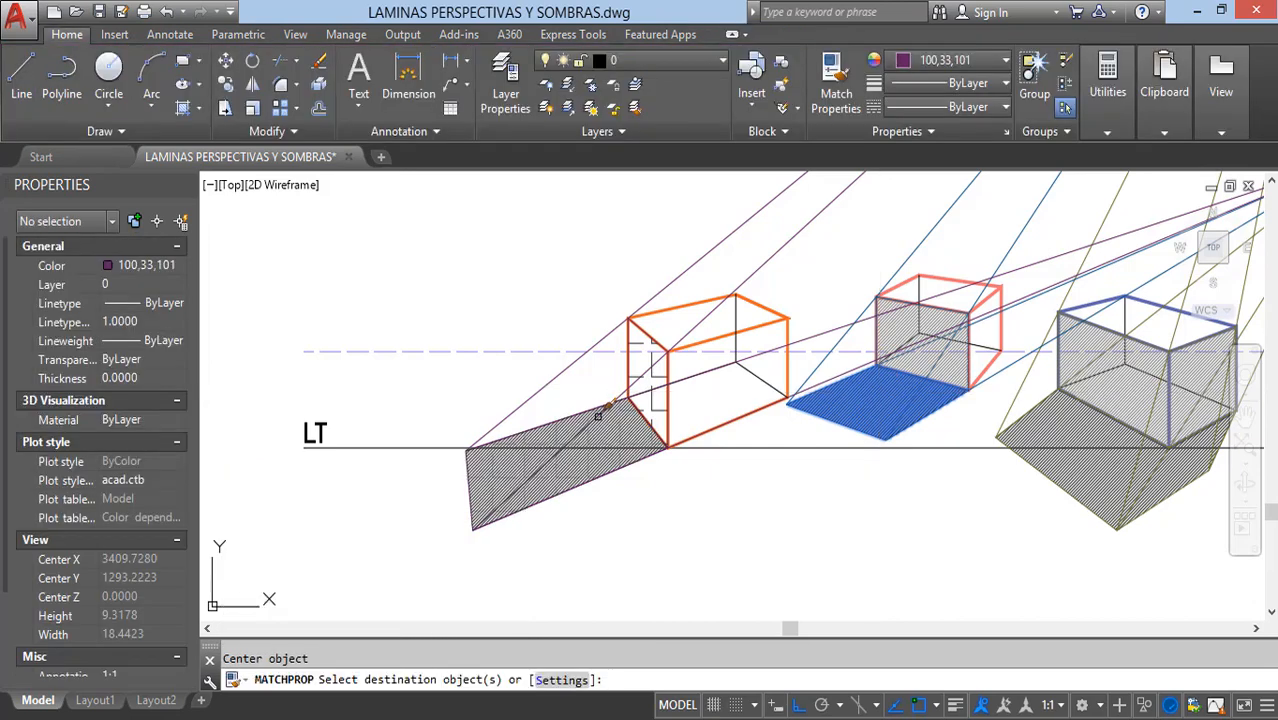
click(569, 459)
key(Escape)
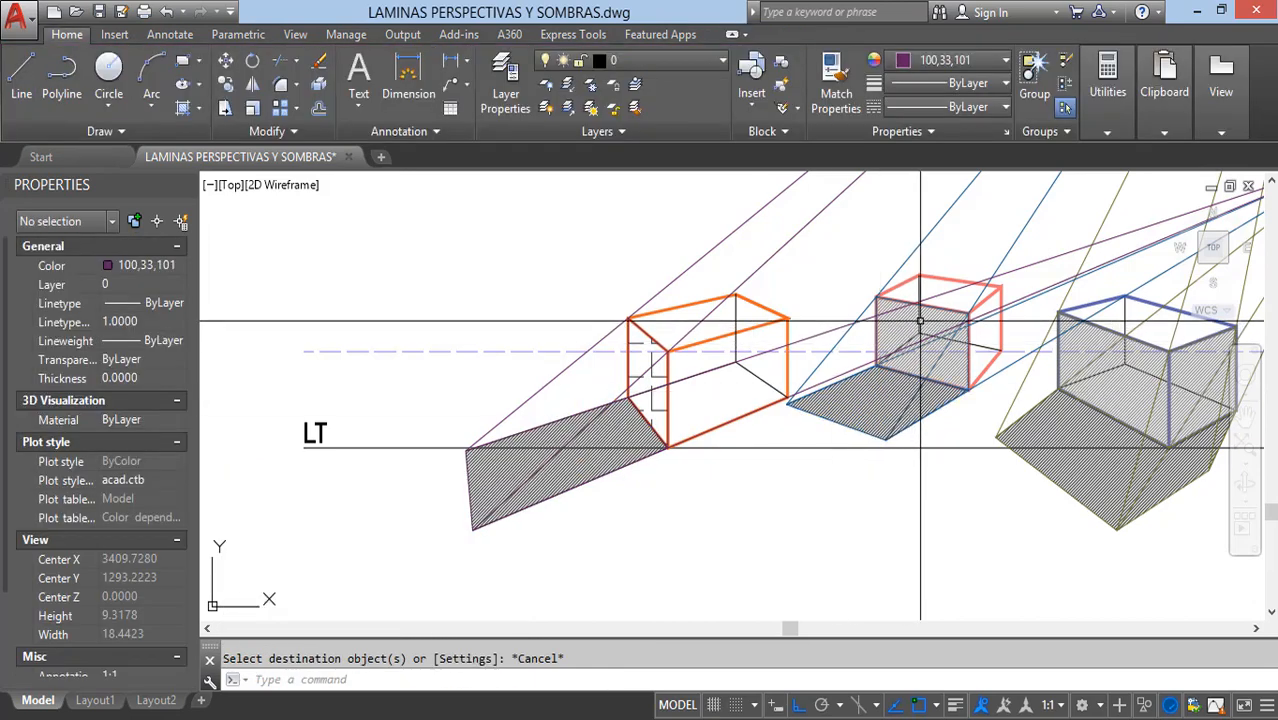
Step: Match the hatch on the orange box's left face to the hatch on the red box's front face
click(920, 330)
key(Return)
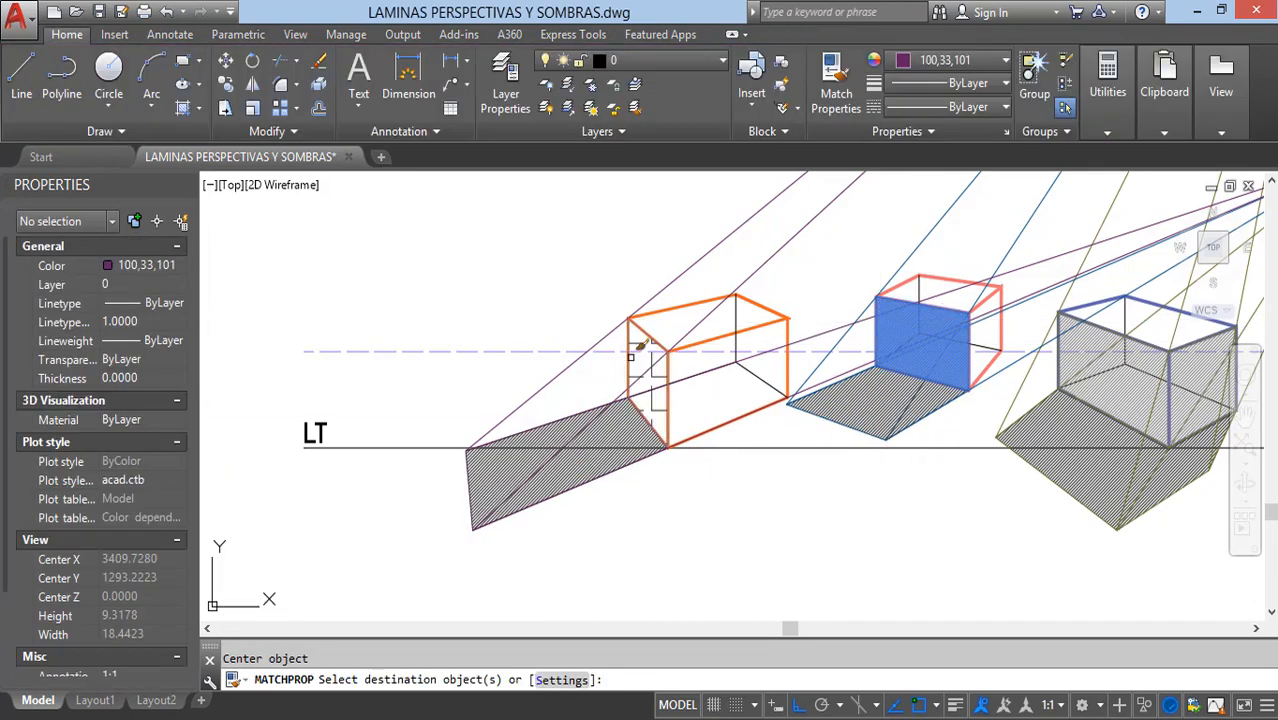
key(Escape)
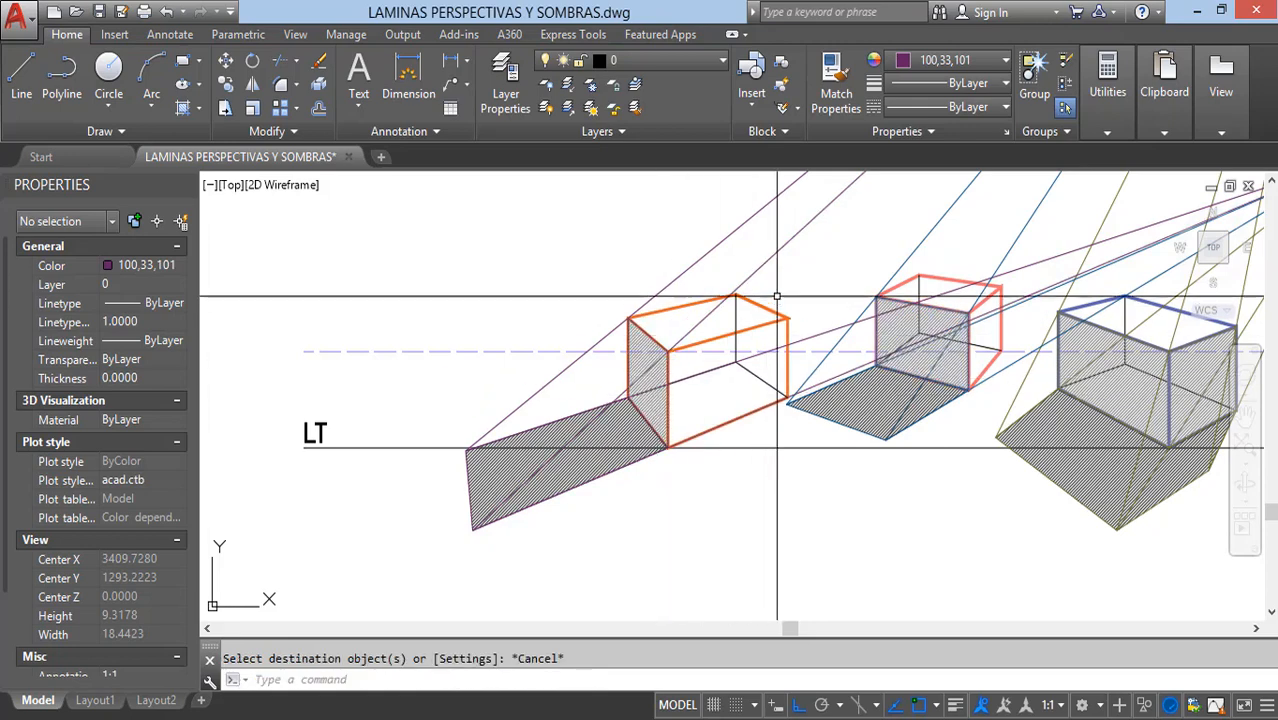
Step: Erase all the projection rays running from PFRS and PFSS to the three boxes' shadows
scroll(790, 275, down, 4)
scroll(818, 253, up, 3)
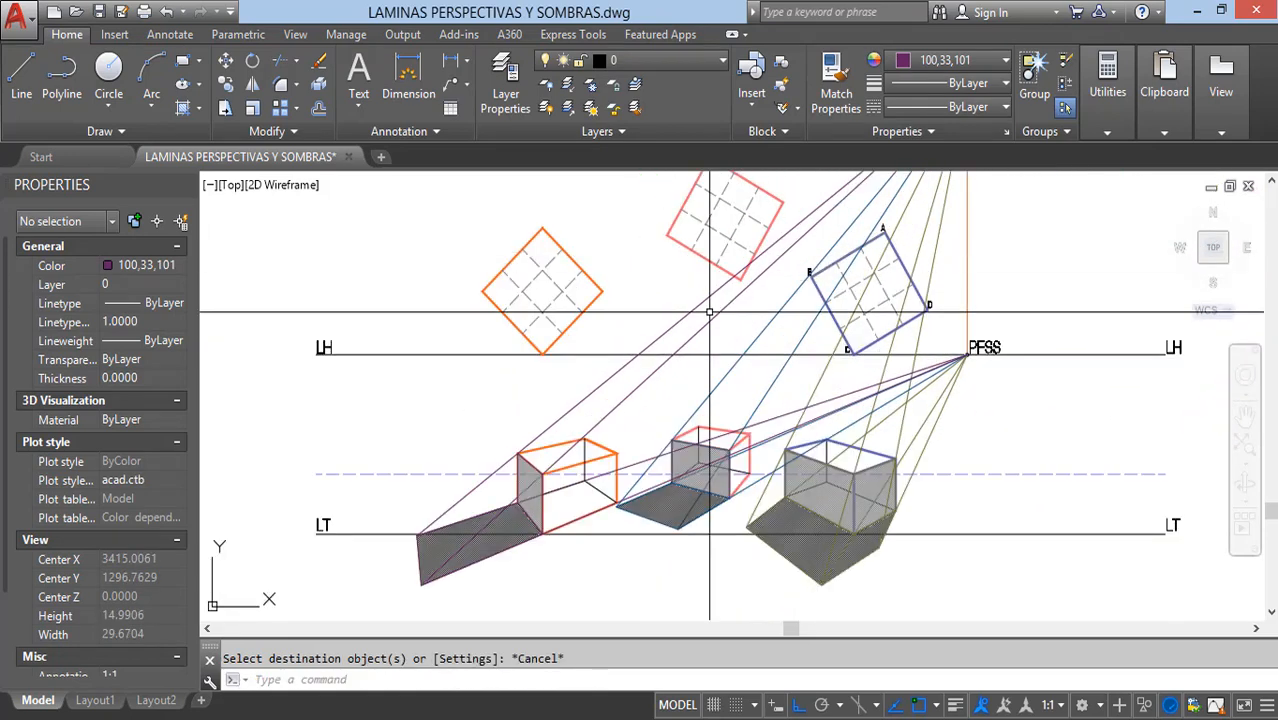
scroll(880, 415, down, 3)
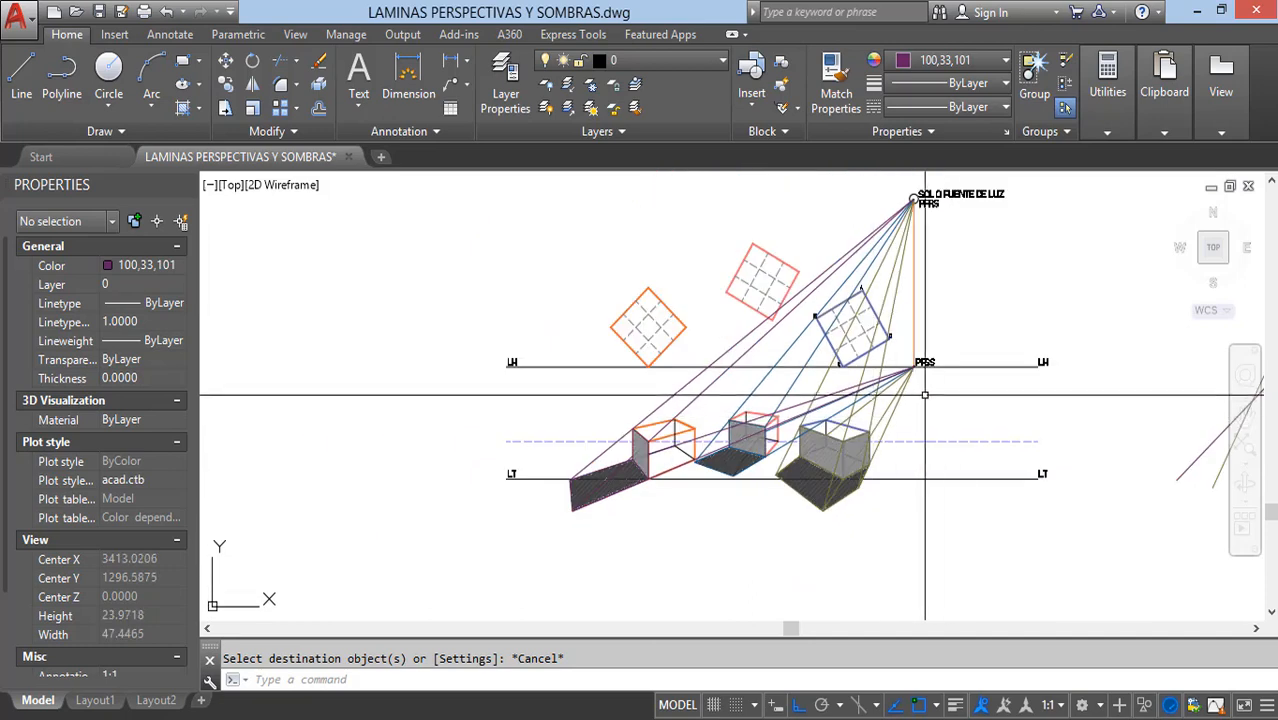
click(917, 398)
click(677, 386)
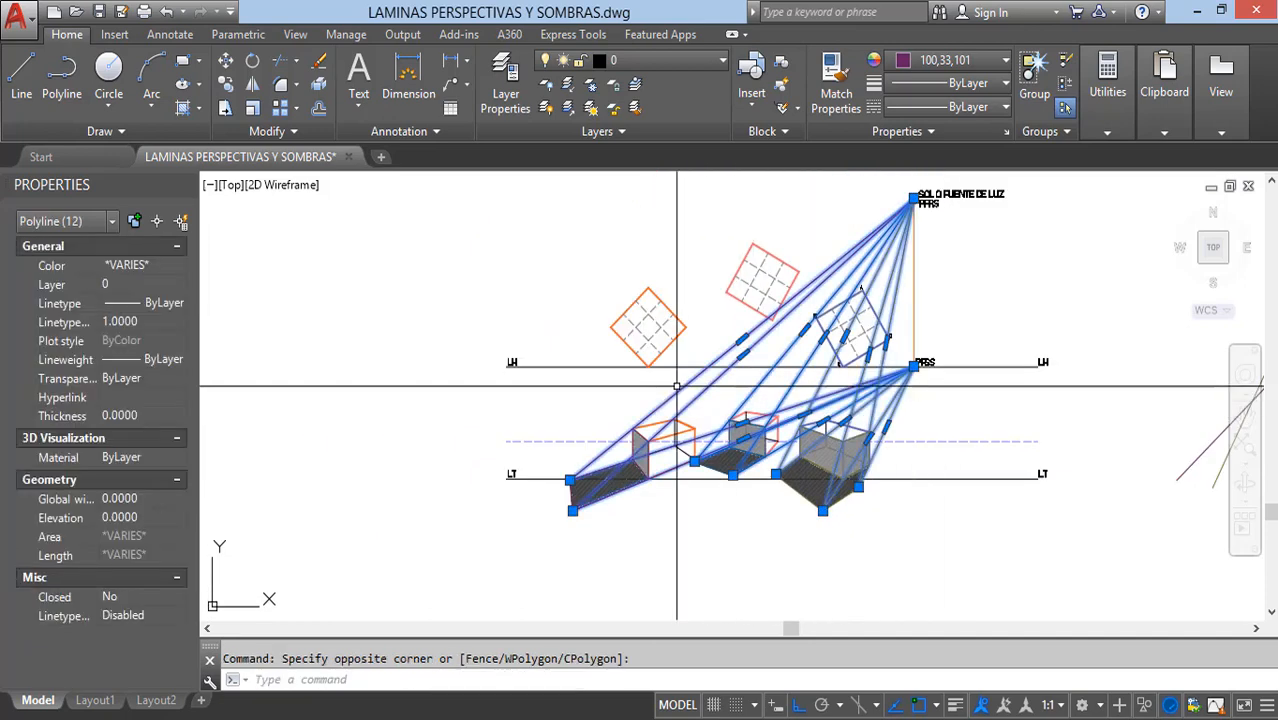
key(Delete)
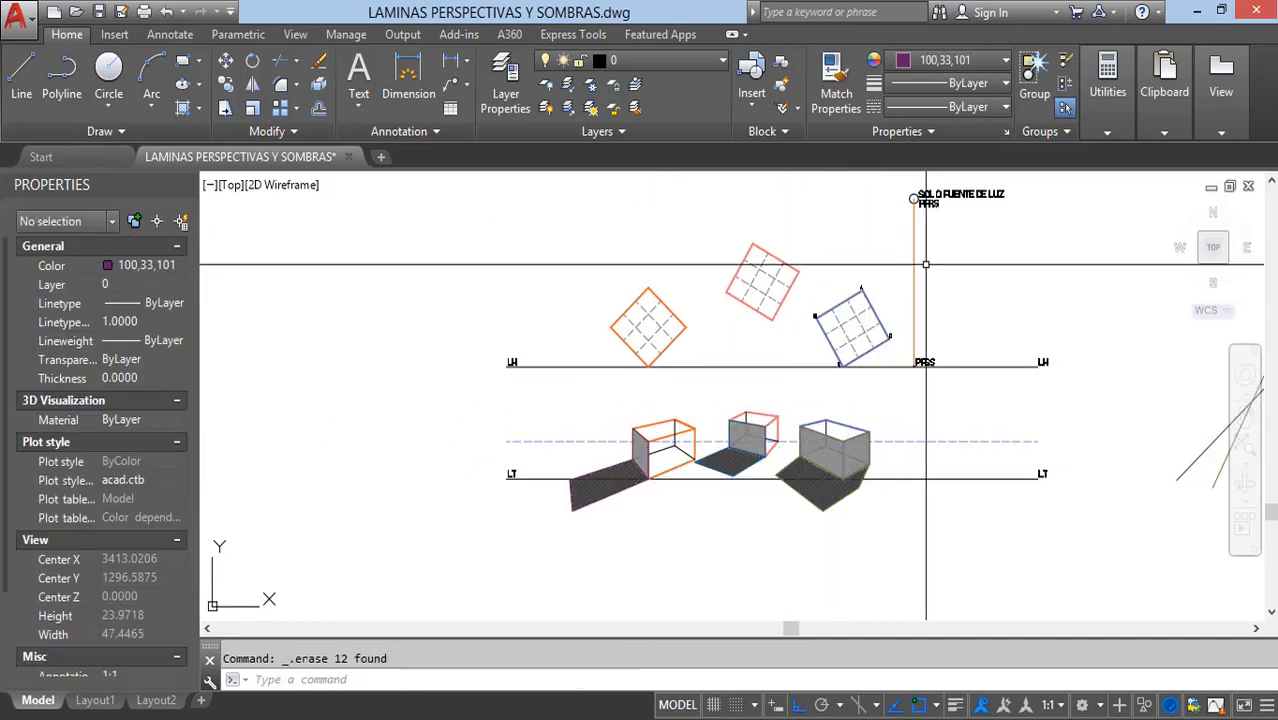
Step: Erase the vertical line between the PFRS light source and PFSS
click(926, 258)
click(897, 264)
key(Delete)
Step: Examine the hatched shadows of the three boxes together with the PFSS point and the PFRS light source
scroll(785, 443, up, 3)
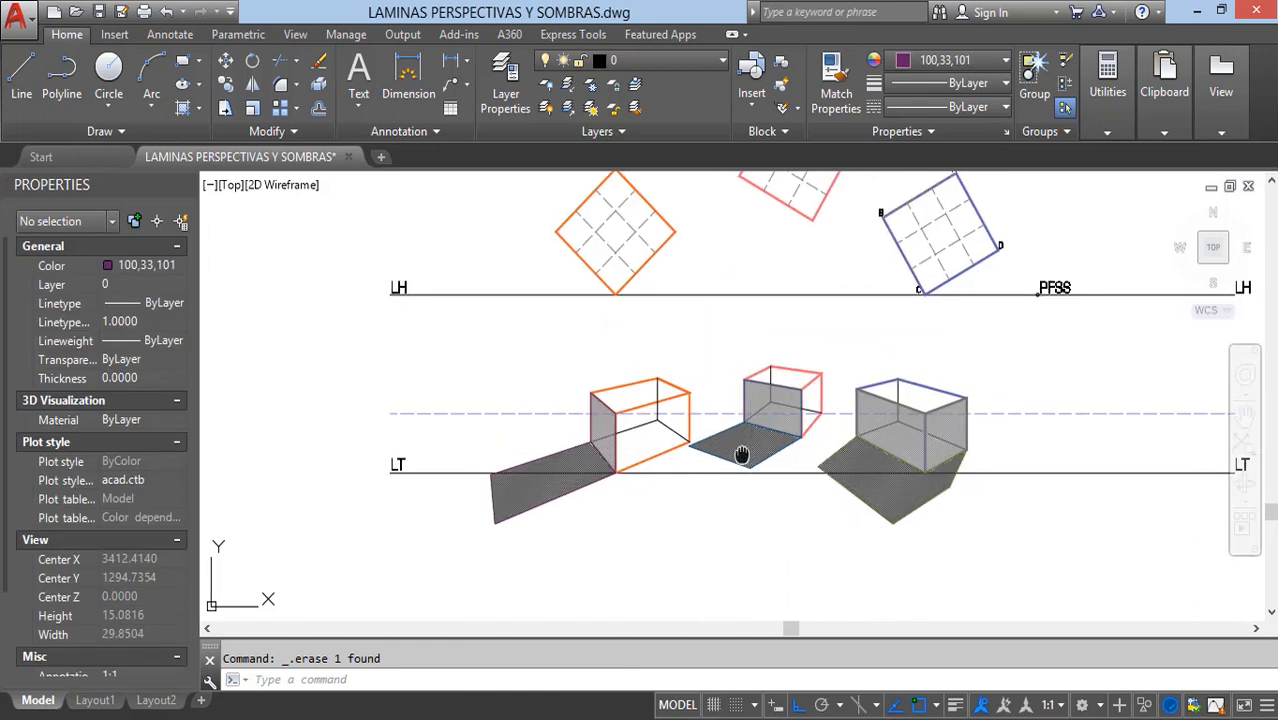
mouse_move(742, 448)
middle_down()
mouse_move(671, 482)
mouse_move(648, 511)
middle_up()
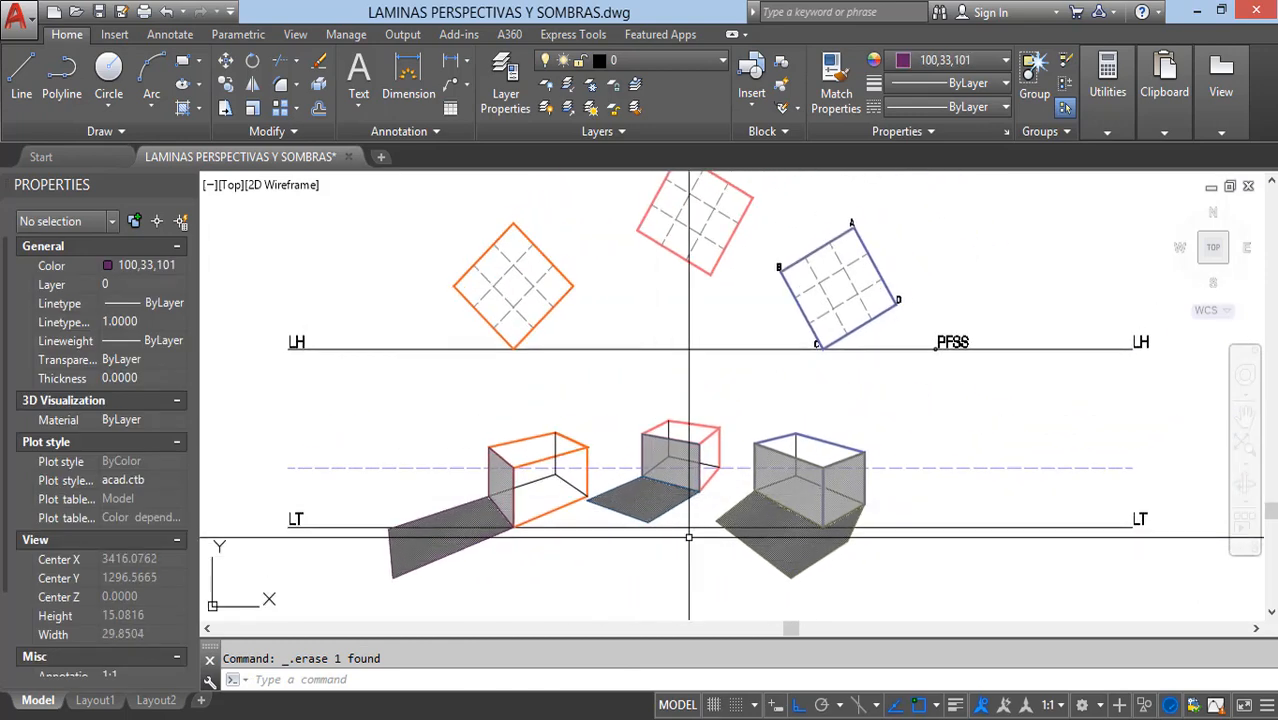
middle_drag(653, 405, 611, 413)
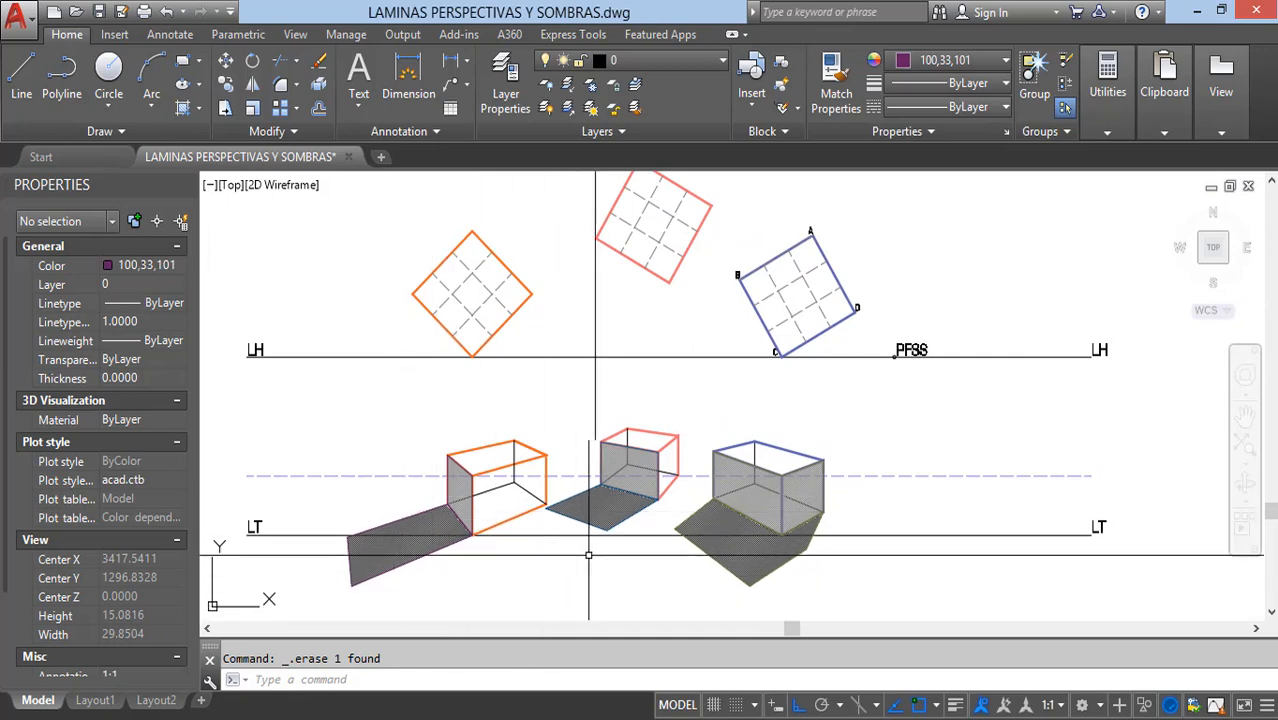
scroll(776, 400, down, 3)
scroll(760, 280, up, 6)
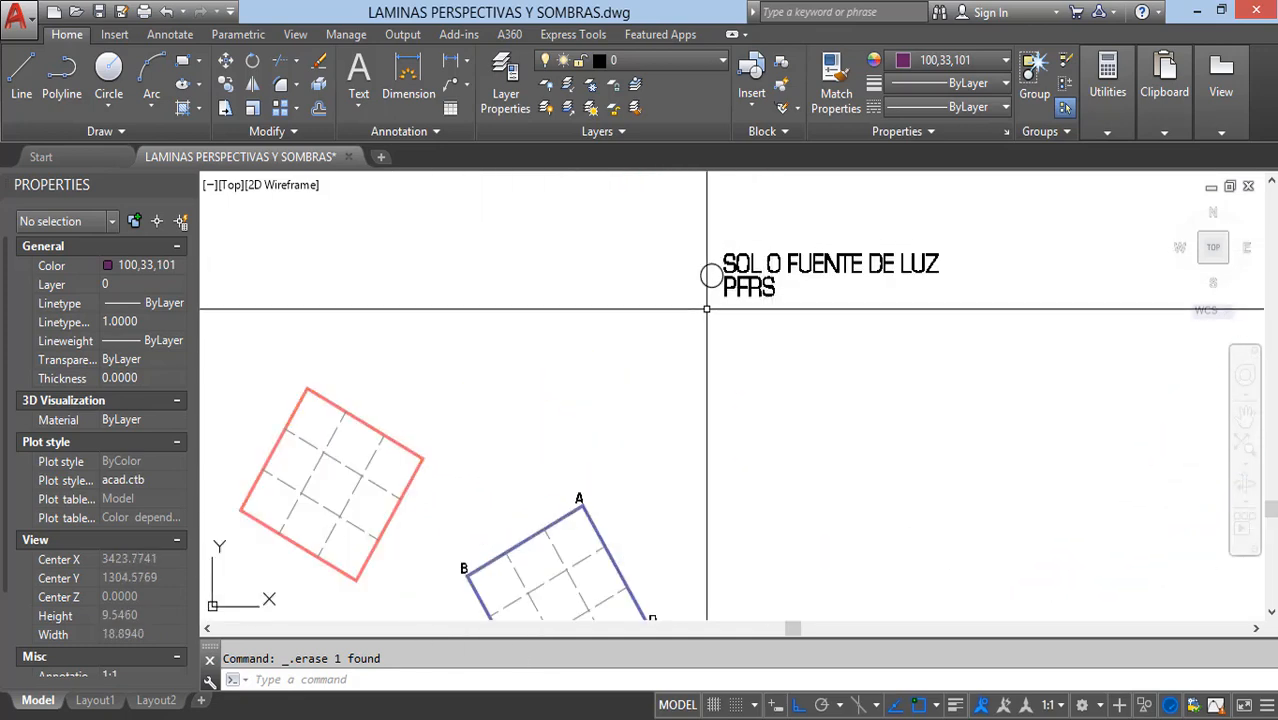
scroll(707, 309, down, 2)
mouse_move(605, 540)
middle_down()
mouse_move(702, 401)
mouse_move(709, 332)
middle_up()
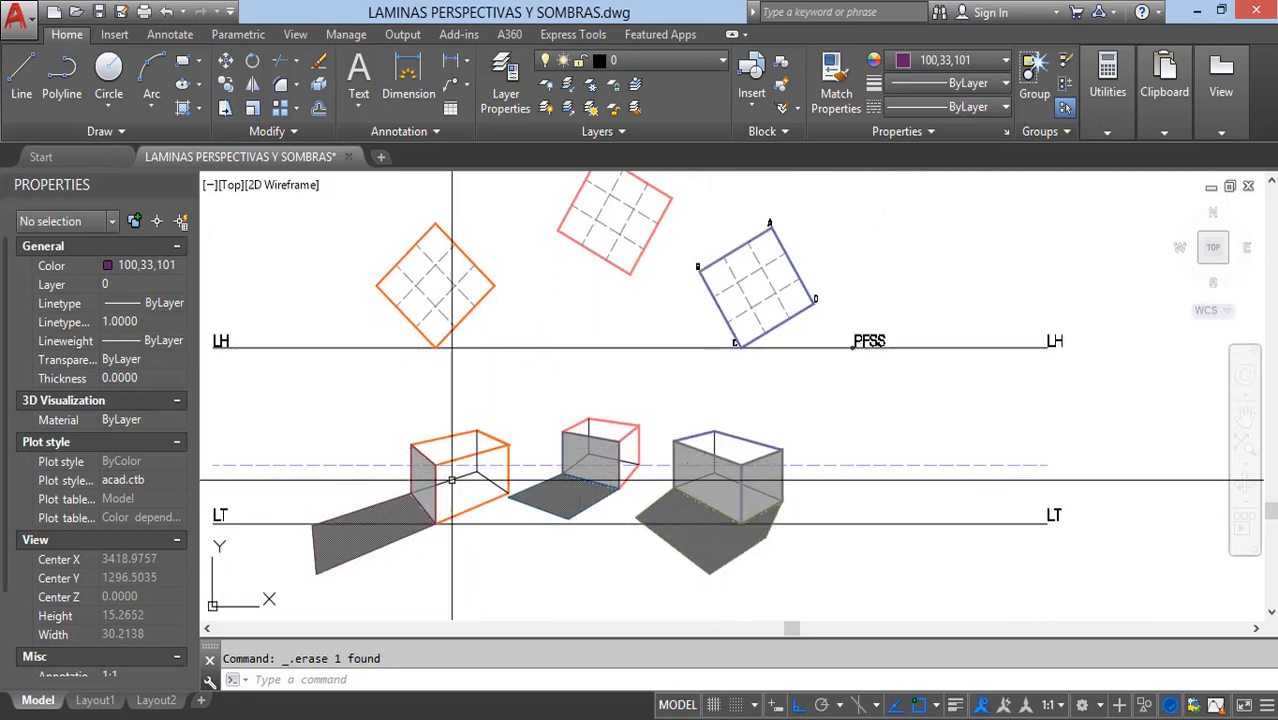
middle_drag(585, 465, 605, 474)
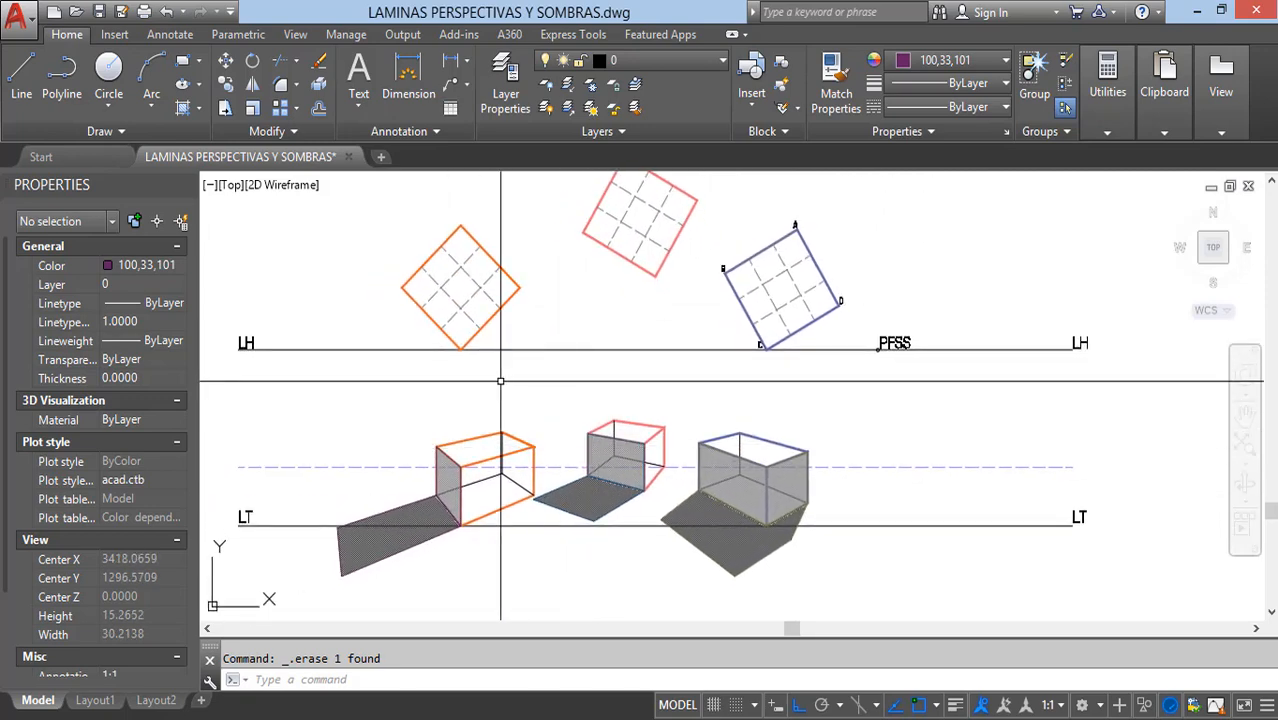
scroll(561, 420, down, 2)
scroll(563, 420, up, 2)
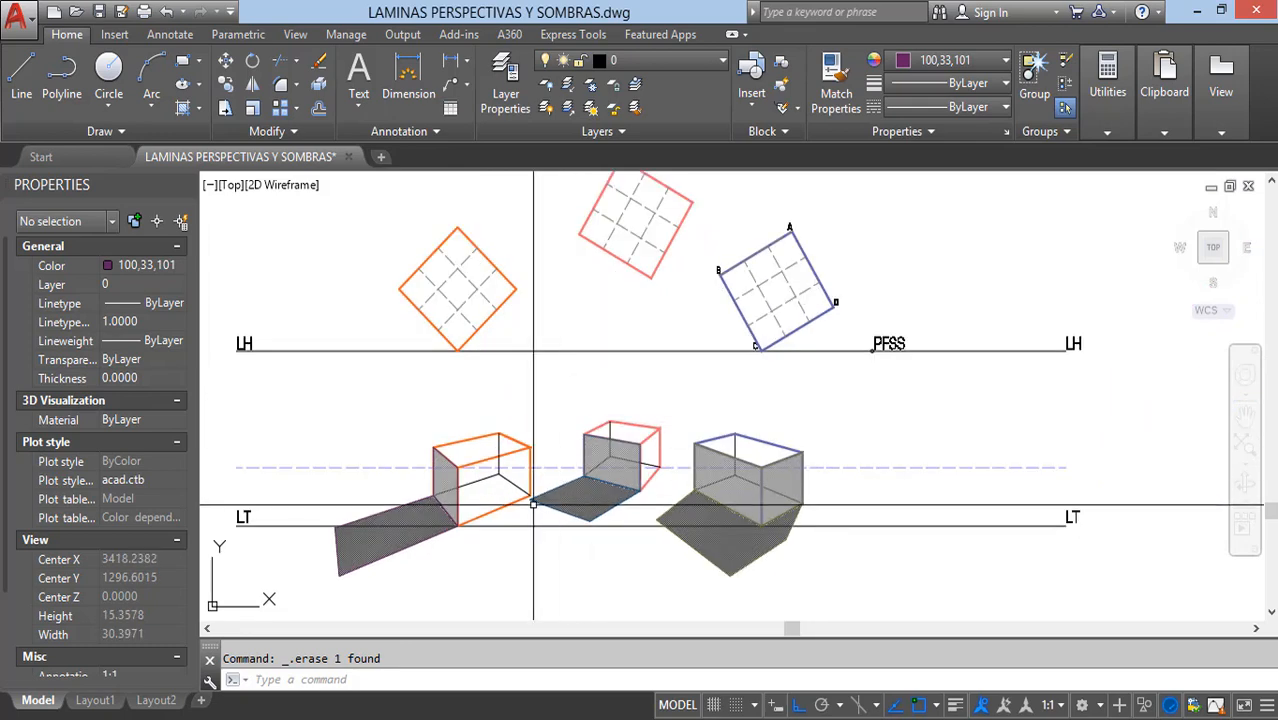
scroll(545, 338, down, 7)
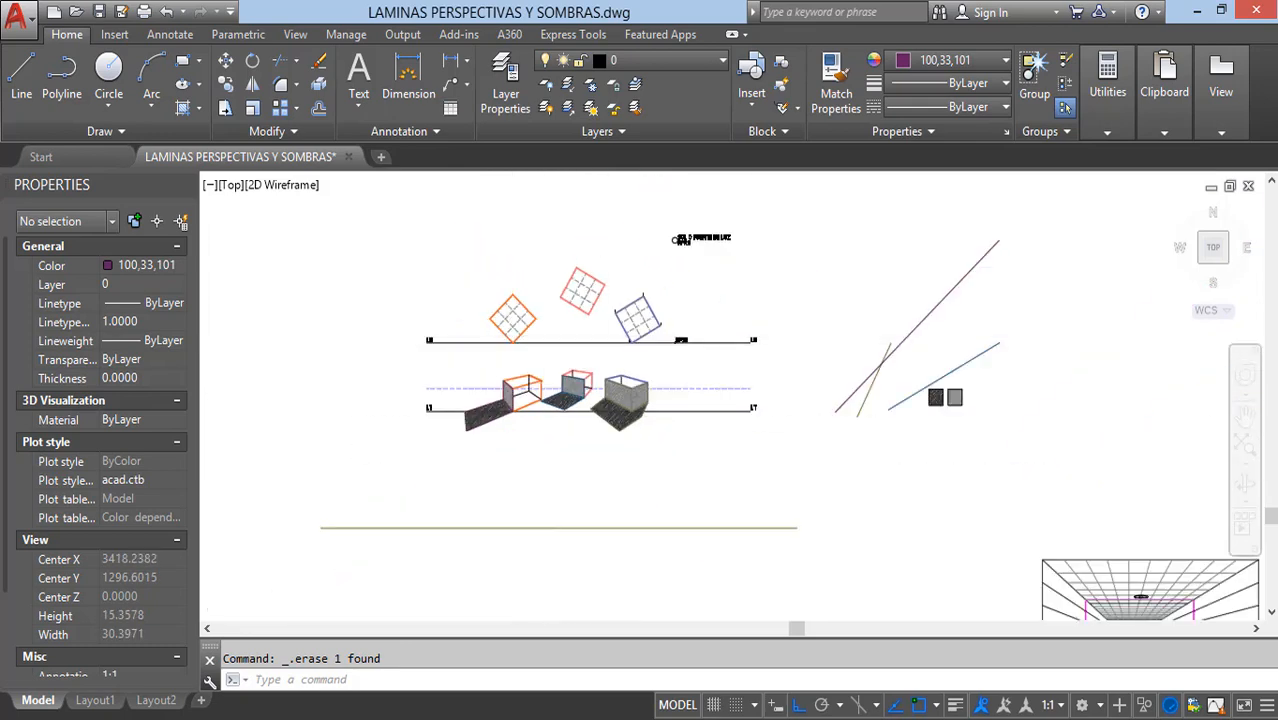
scroll(802, 458, up, 5)
scroll(711, 458, up, 2)
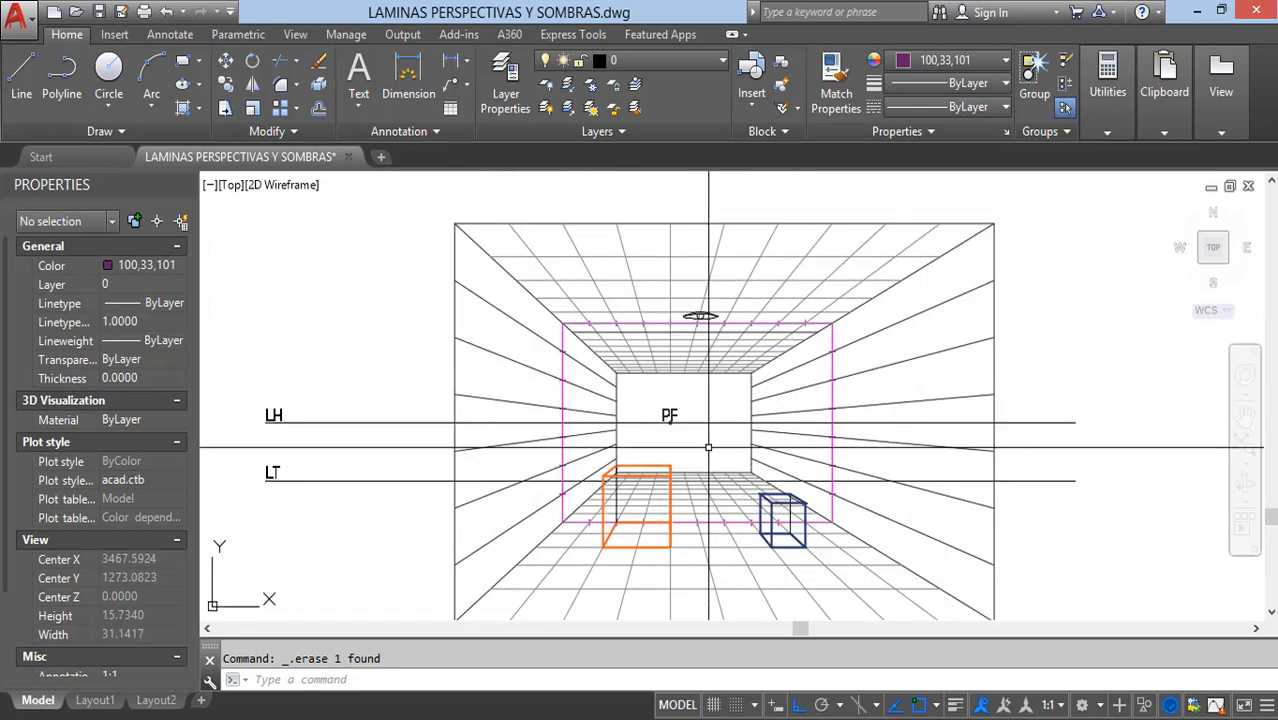
scroll(708, 362, up, 4)
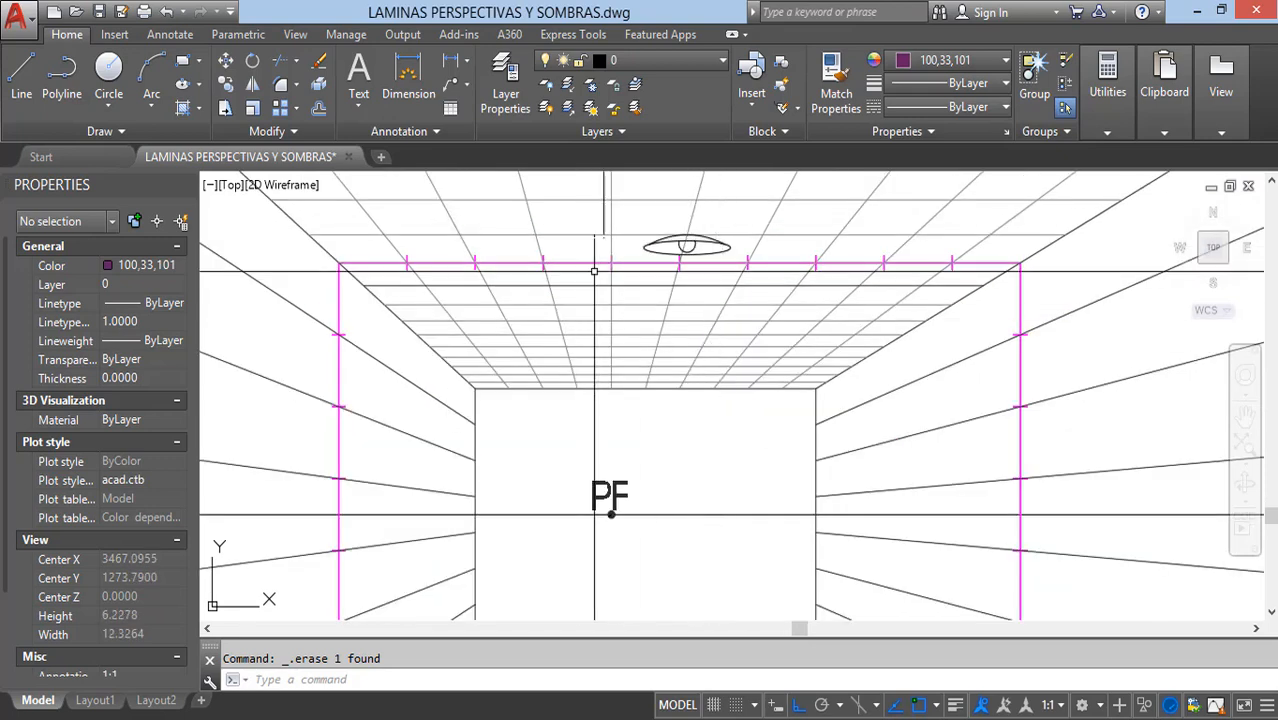
text(pl)
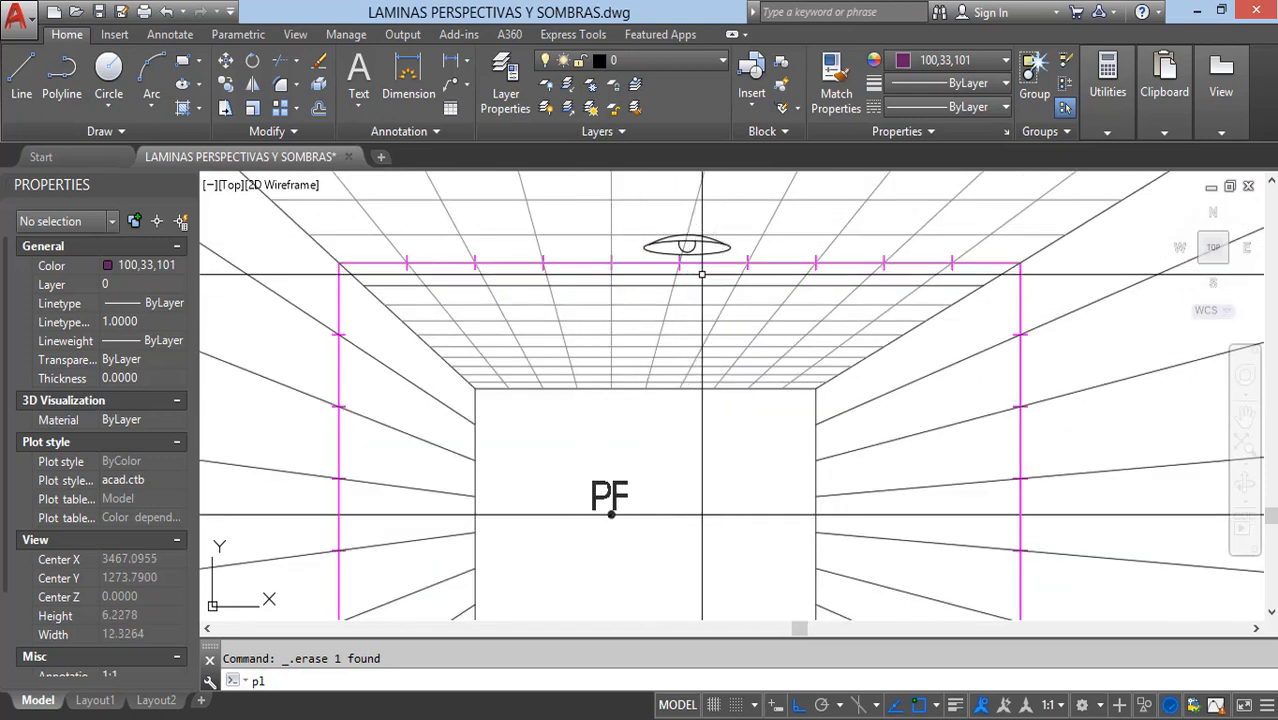
key(Return)
scroll(685, 243, up, 6)
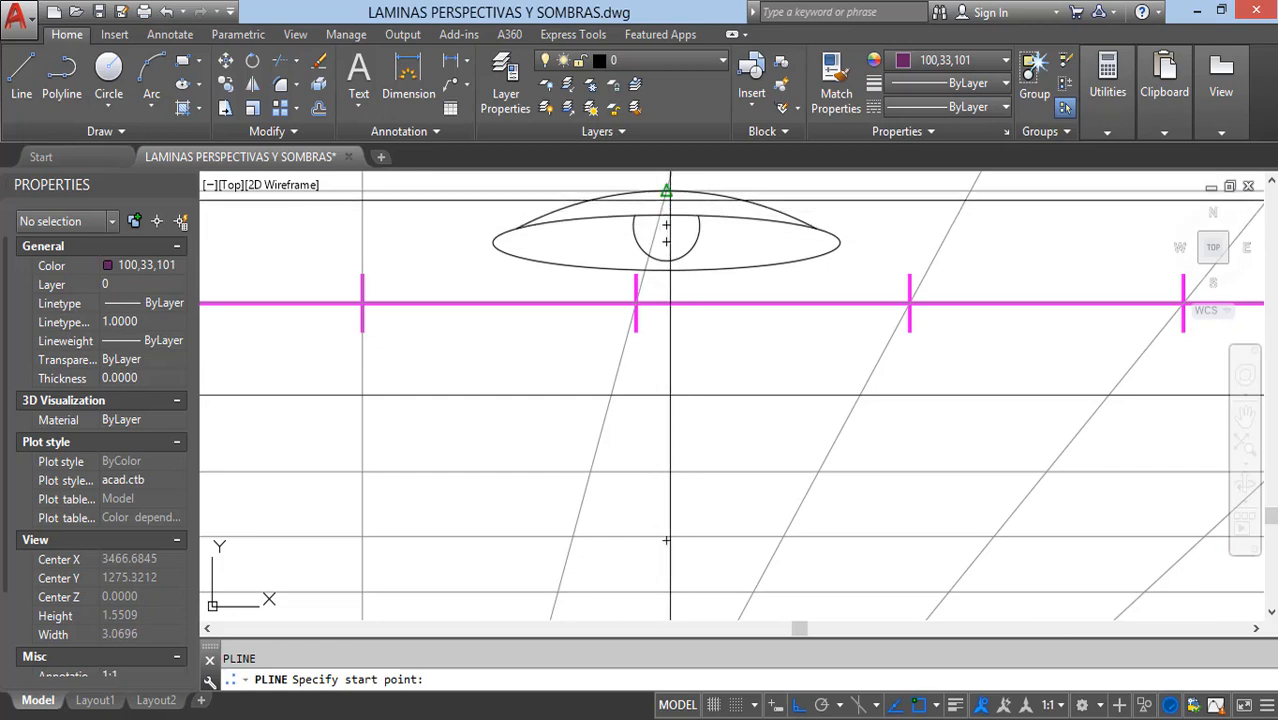
click(666, 226)
scroll(666, 228, down, 6)
middle_drag(705, 500, 686, 259)
middle_drag(647, 532, 648, 477)
scroll(656, 510, up, 4)
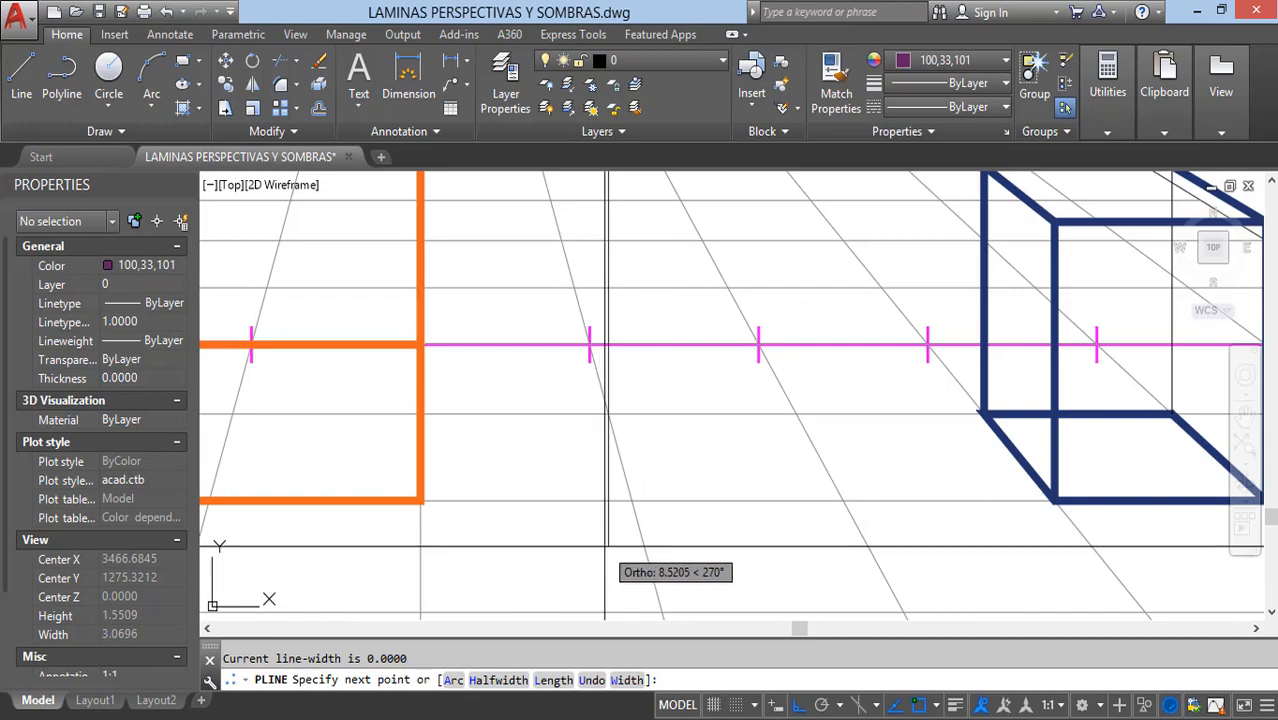
scroll(608, 548, down, 5)
scroll(605, 395, up, 5)
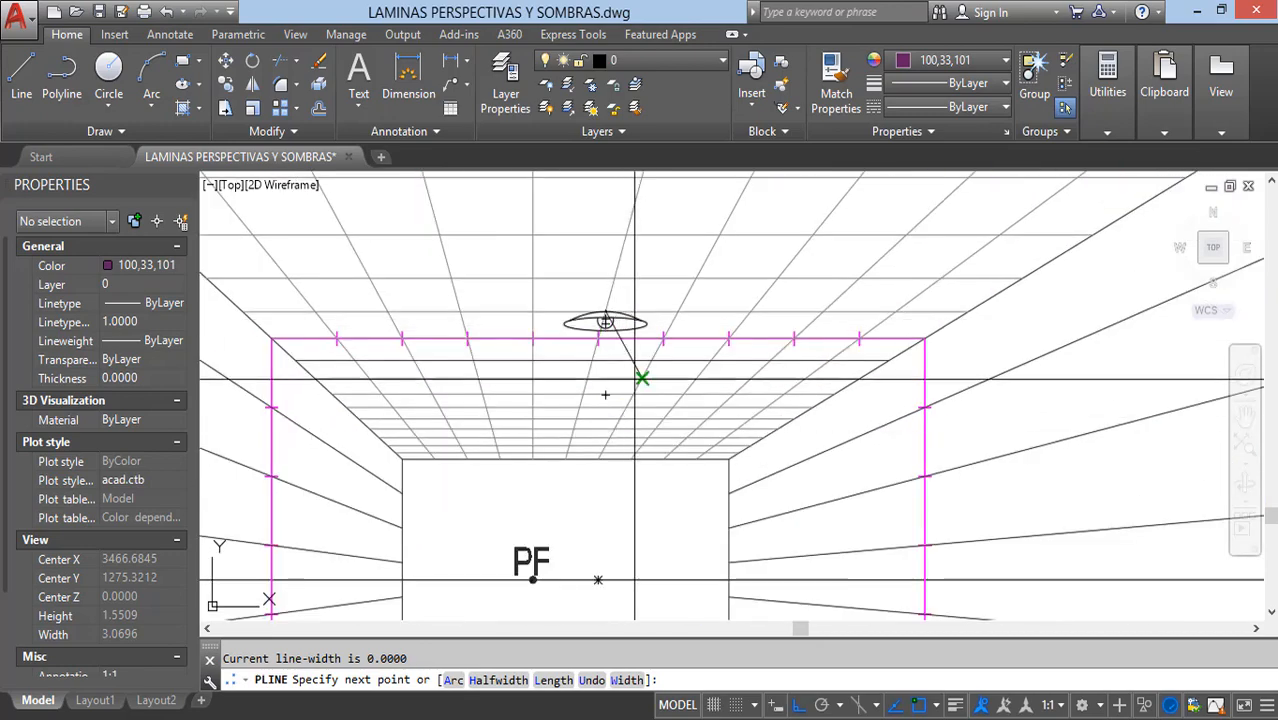
key(Escape)
Step: Draw a polyline from the ceiling lamp's top across the ceiling, down the right wall and back along the floor to the point below the lamp
scroll(603, 330, down, 3)
scroll(600, 335, up, 6)
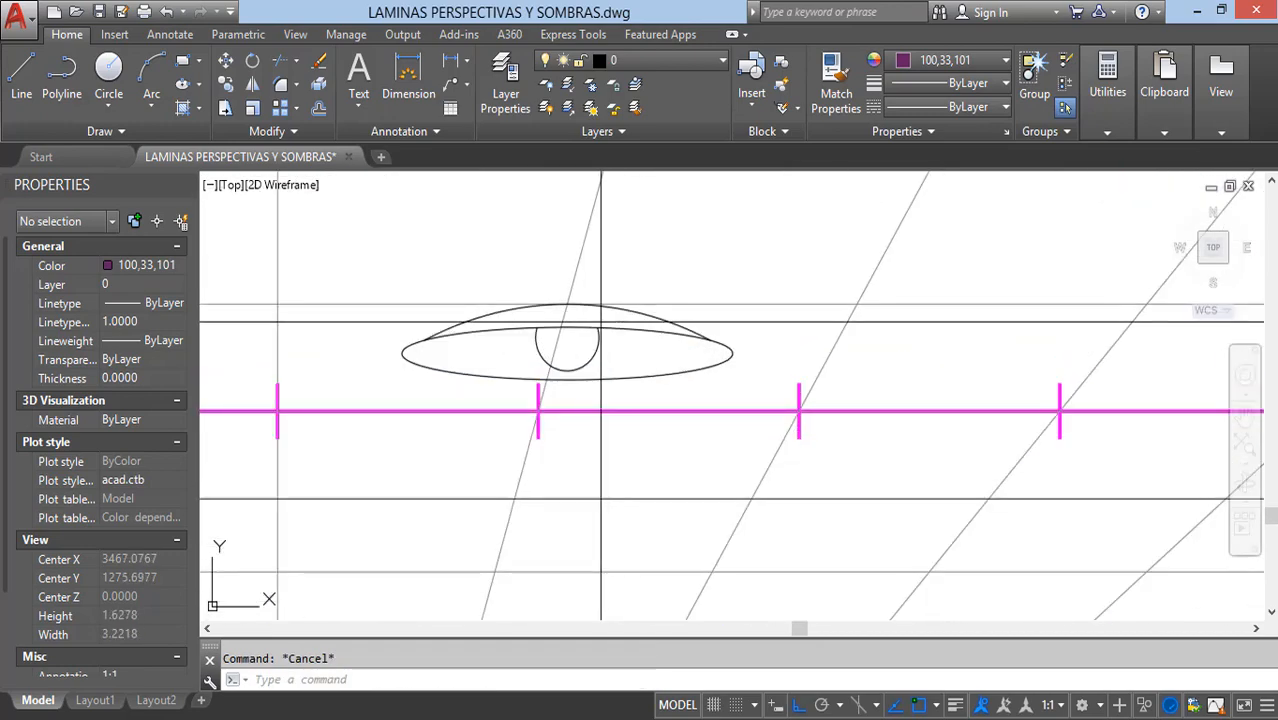
key(Return)
click(566, 344)
scroll(565, 342, down, 4)
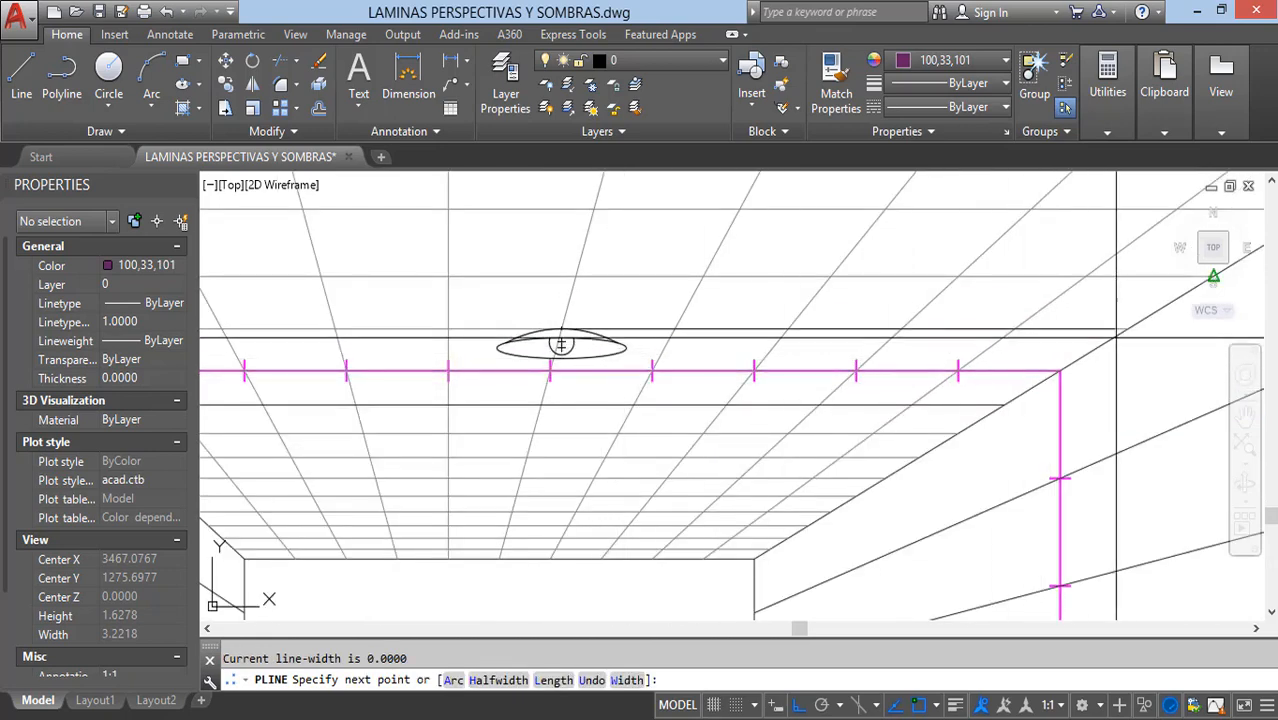
click(561, 344)
scroll(561, 344, down, 5)
scroll(968, 495, up, 5)
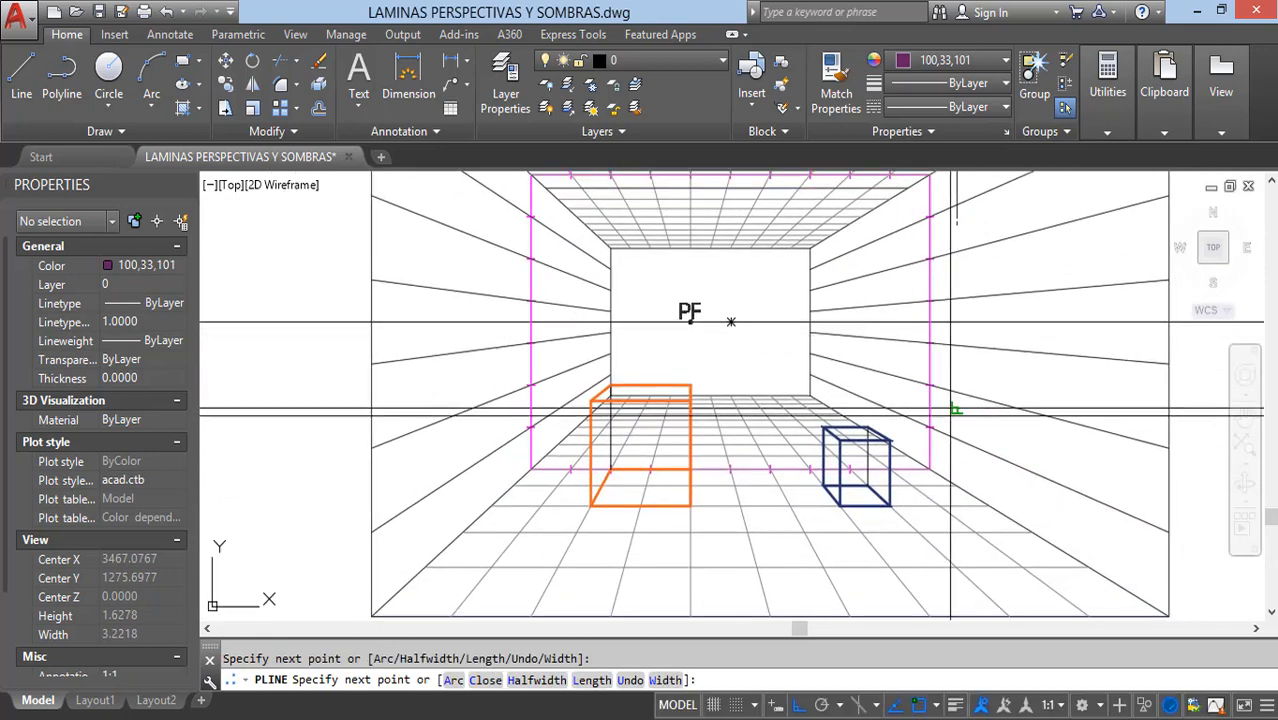
scroll(967, 489, up, 2)
scroll(921, 496, down, 6)
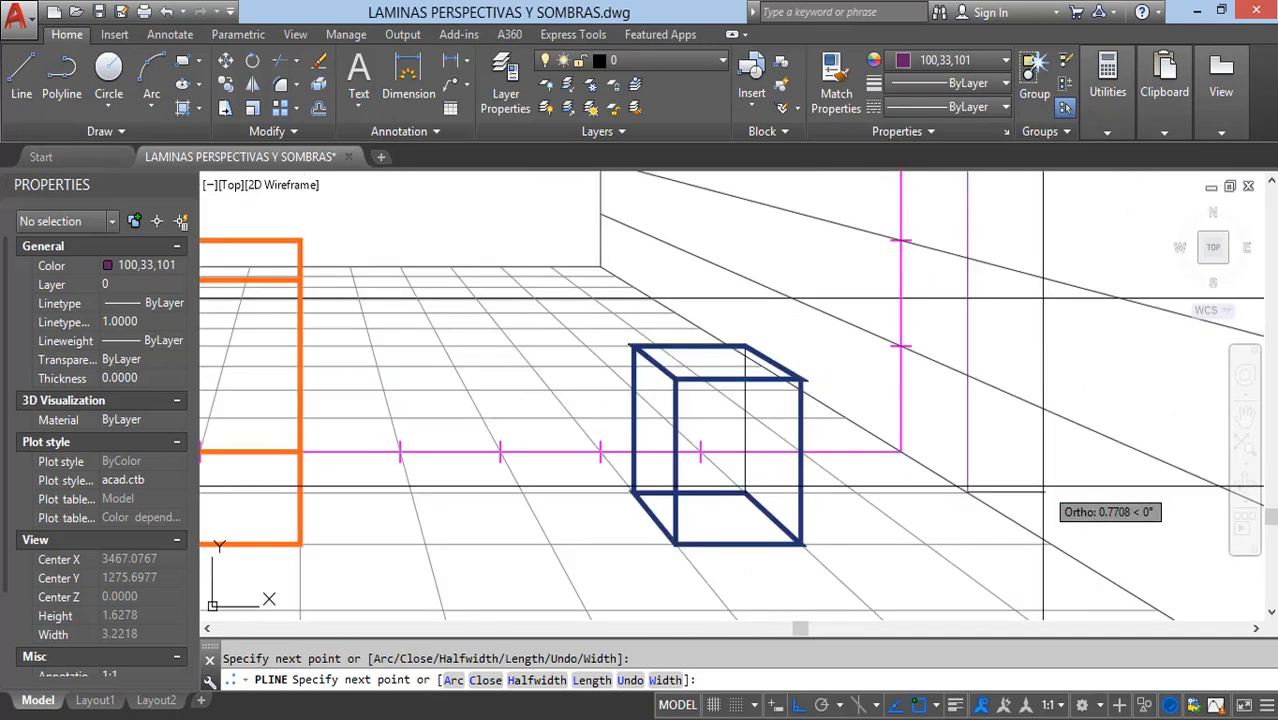
middle_drag(655, 504, 648, 569)
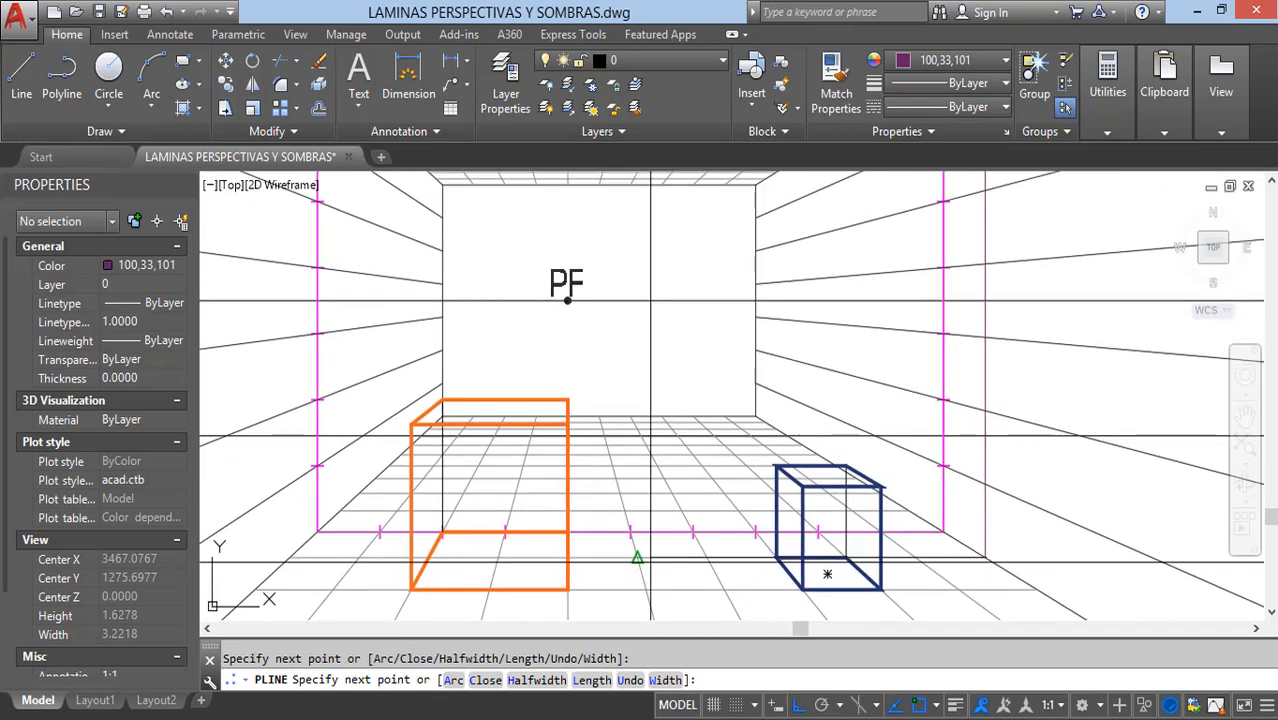
scroll(650, 558, down, 2)
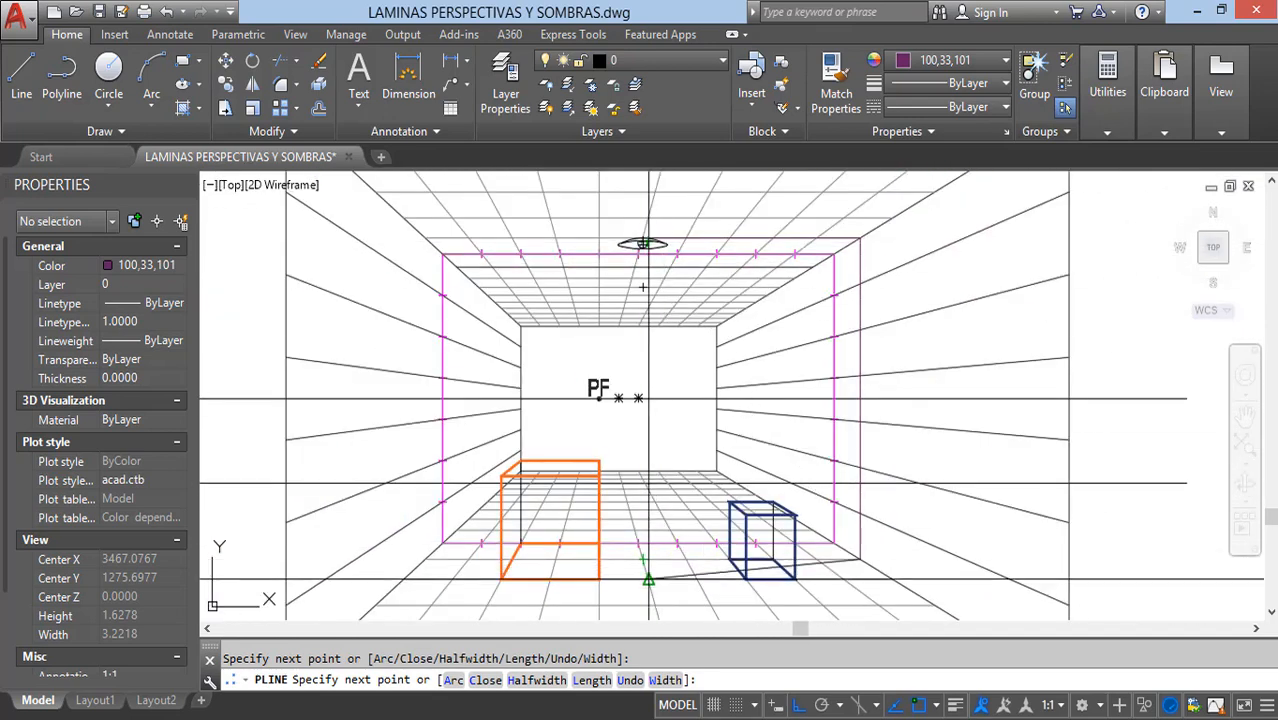
scroll(648, 578, up, 5)
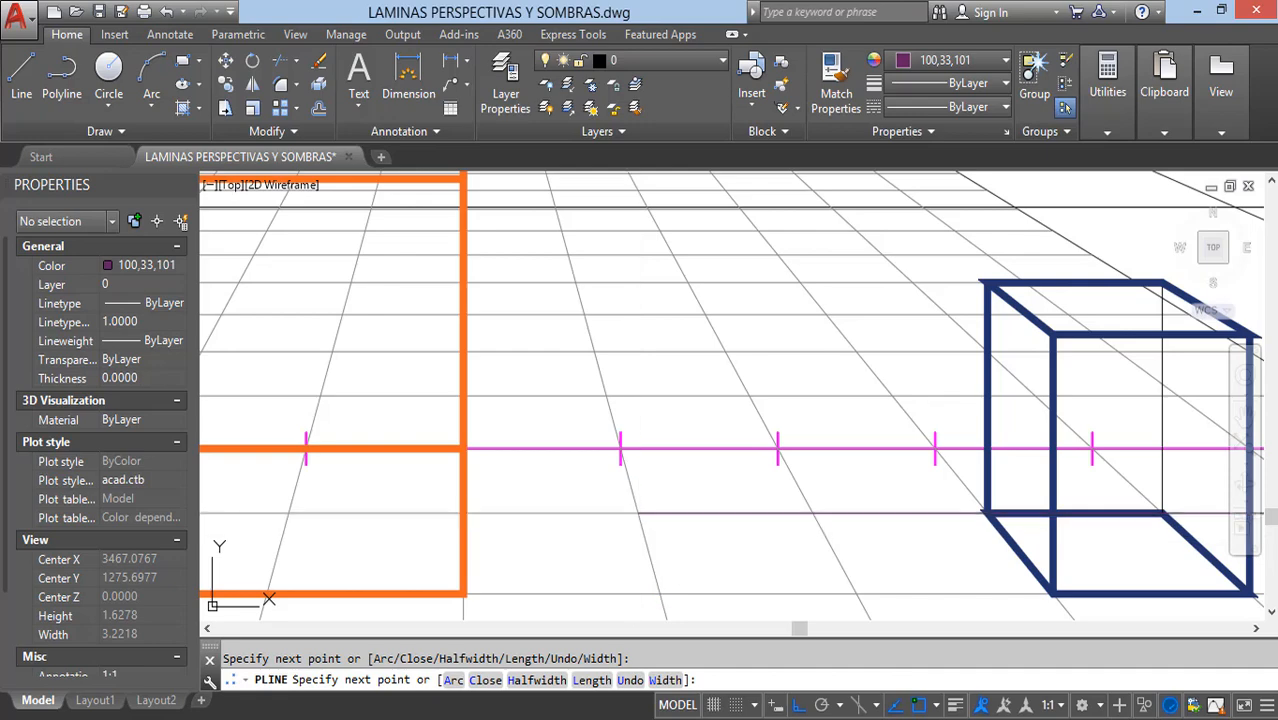
key(Escape)
scroll(638, 513, down, 5)
middle_drag(746, 460, 706, 490)
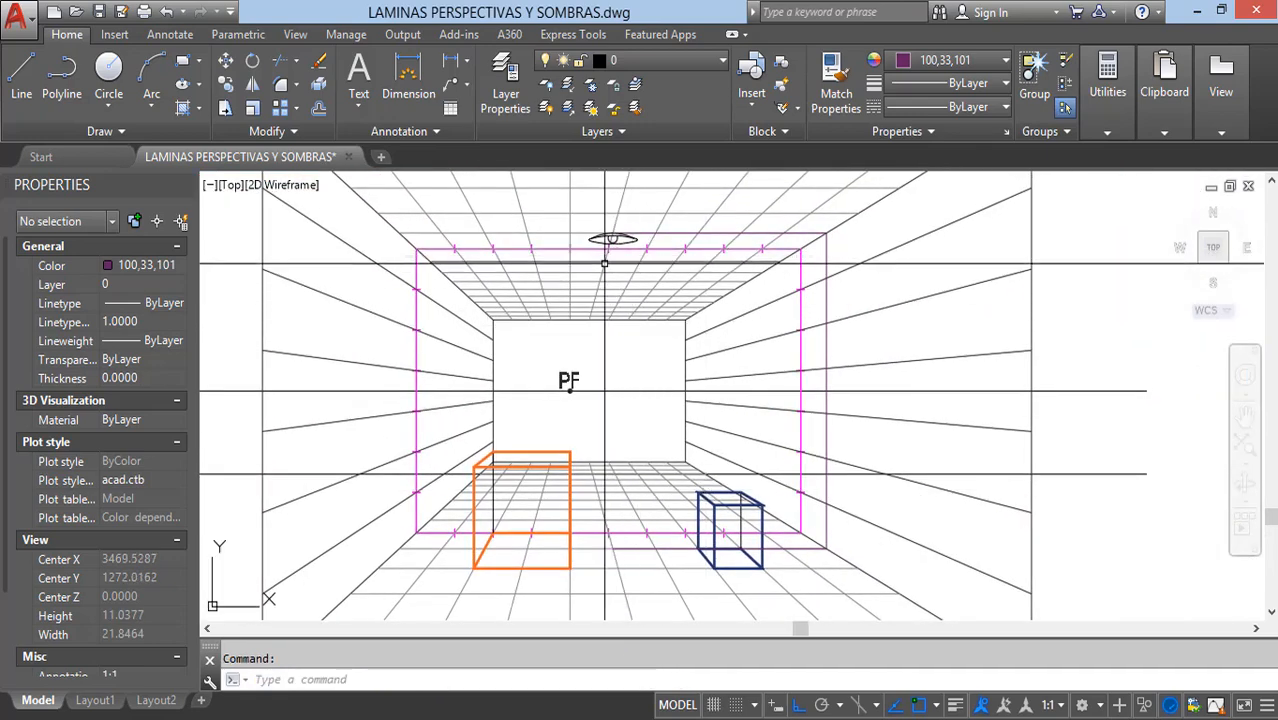
Step: Check the floor point's alignment with a temporary vertical polyline from the lamp's top, and erase that line
text(pl)
key(Return)
scroll(611, 271, up, 12)
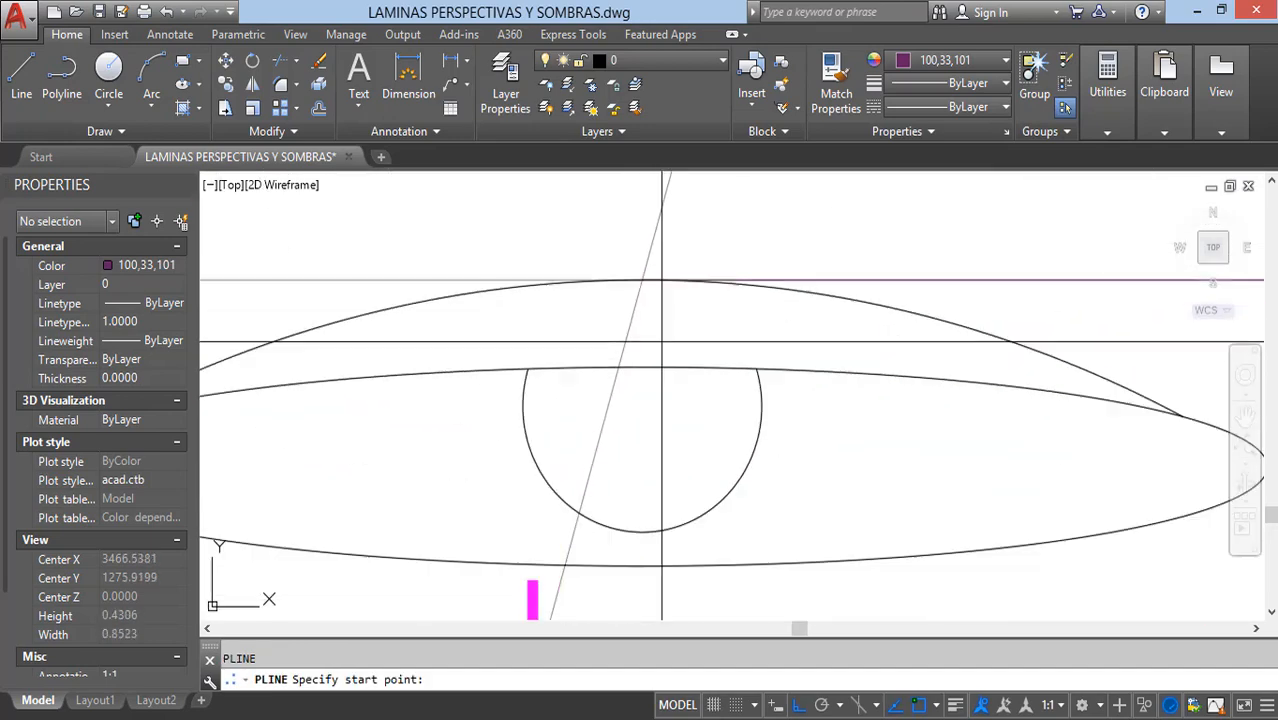
click(640, 279)
scroll(640, 279, down, 12)
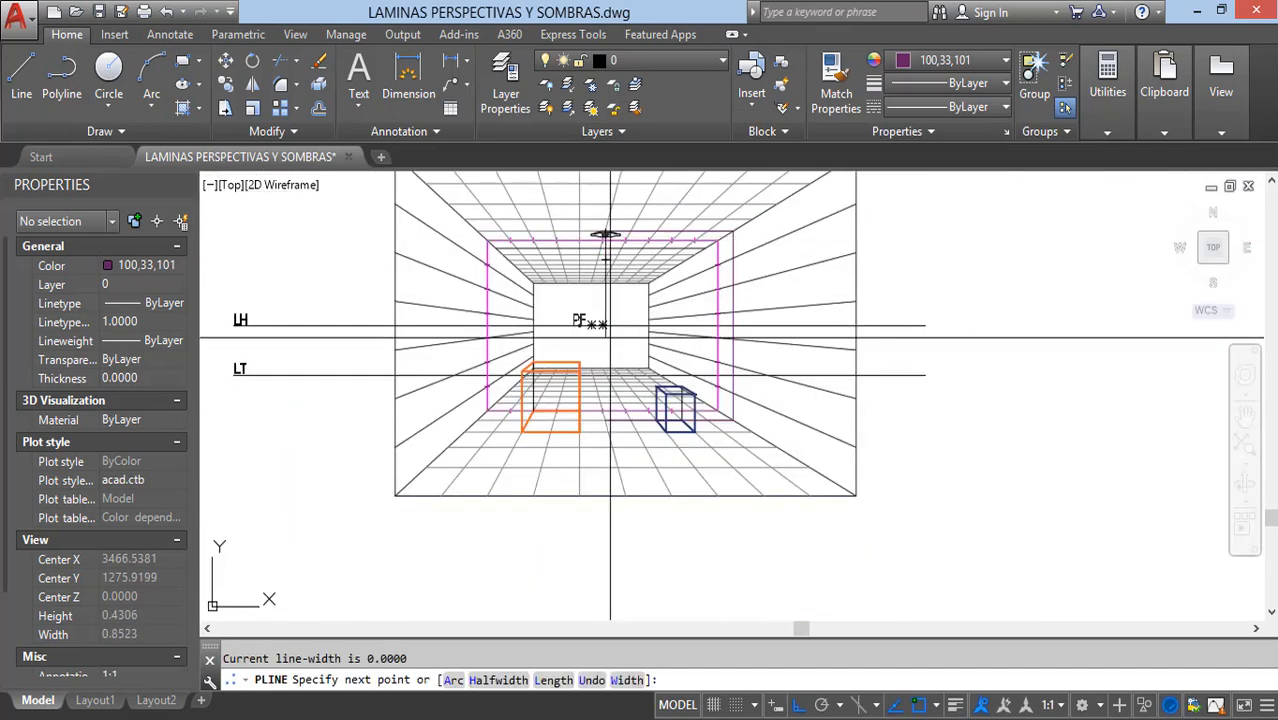
scroll(610, 412, up, 10)
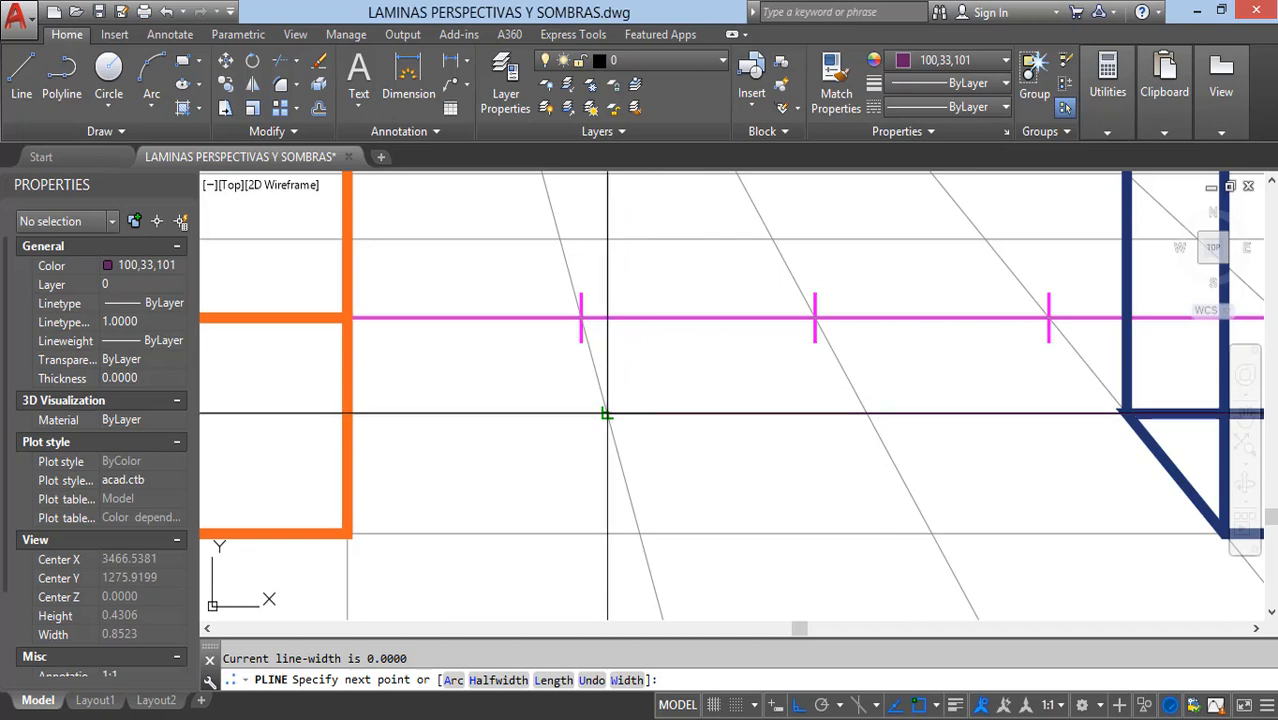
key(Escape)
scroll(607, 412, down, 12)
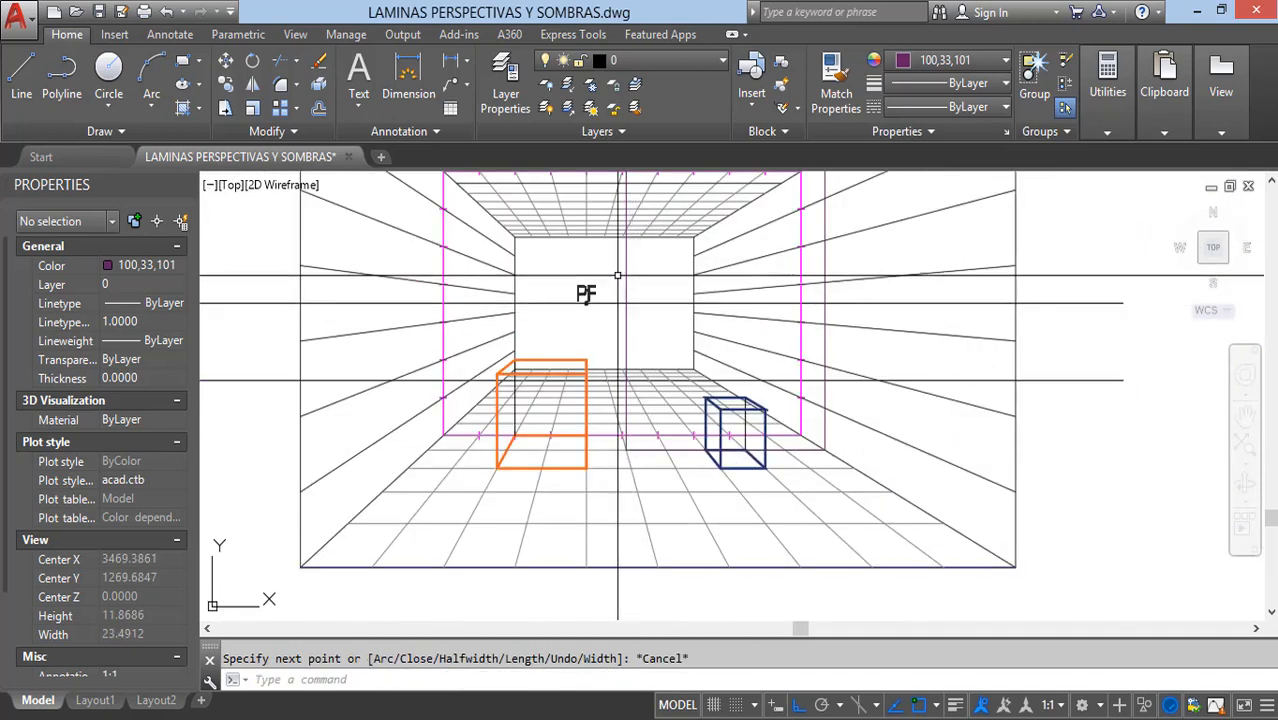
click(625, 272)
key(Delete)
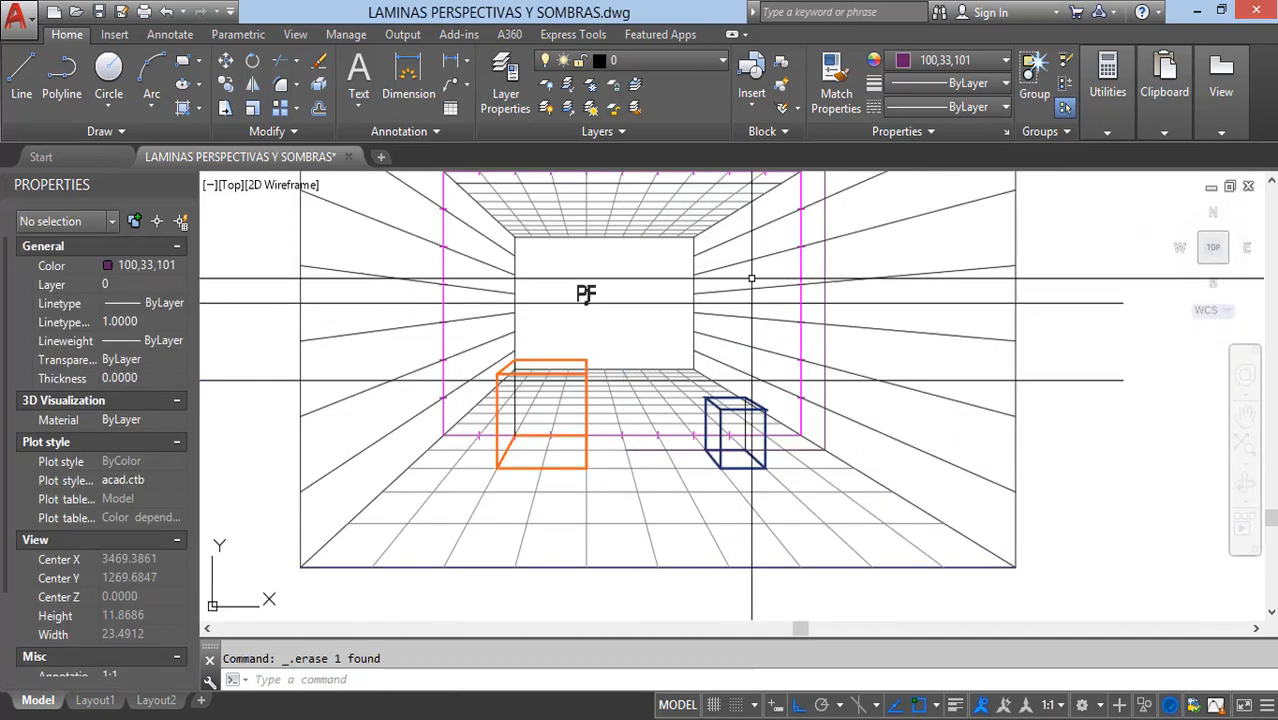
Step: Set the lamp's ceiling-wall-floor polyline to a global width of 0.0250 and its color to ByLayer
click(824, 266)
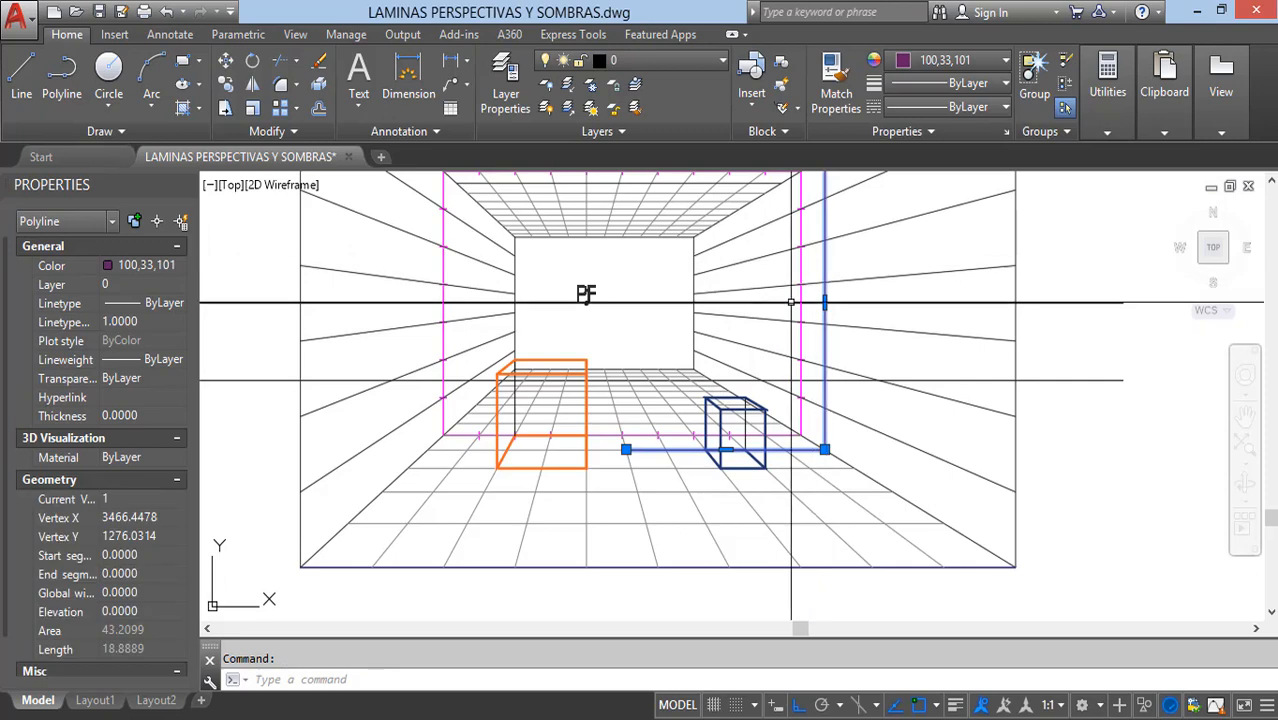
click(148, 590)
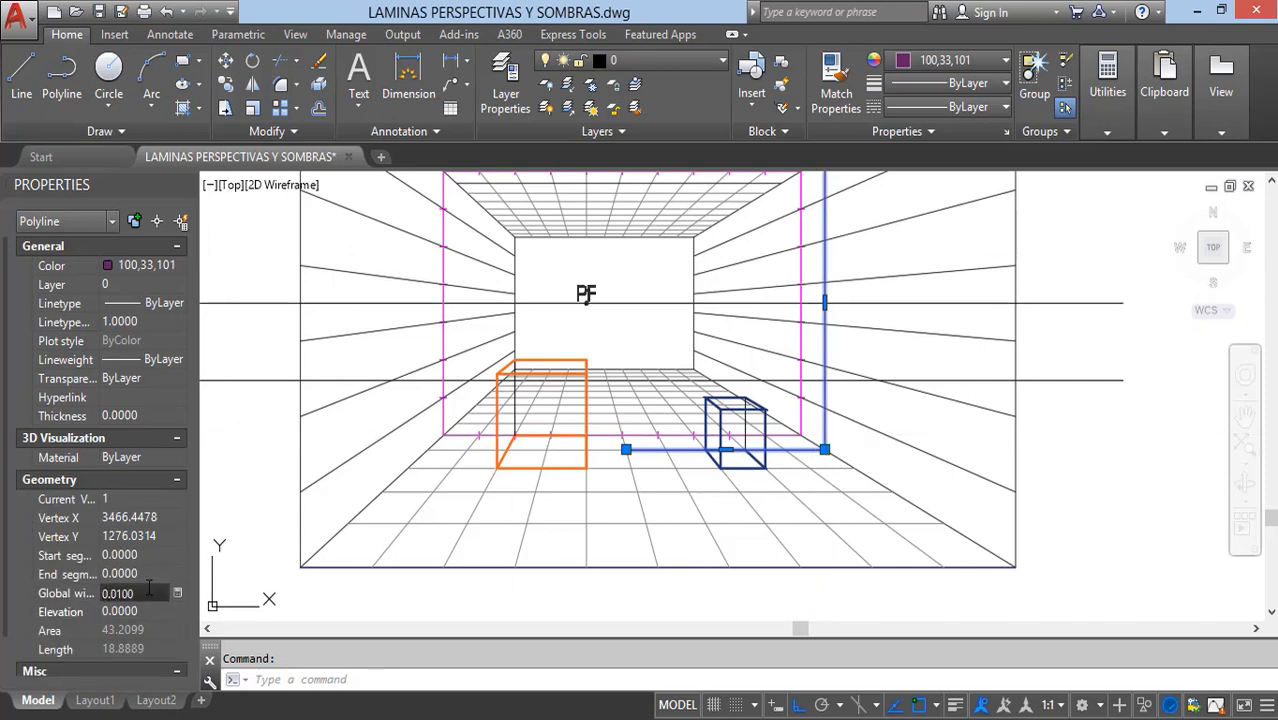
click(160, 593)
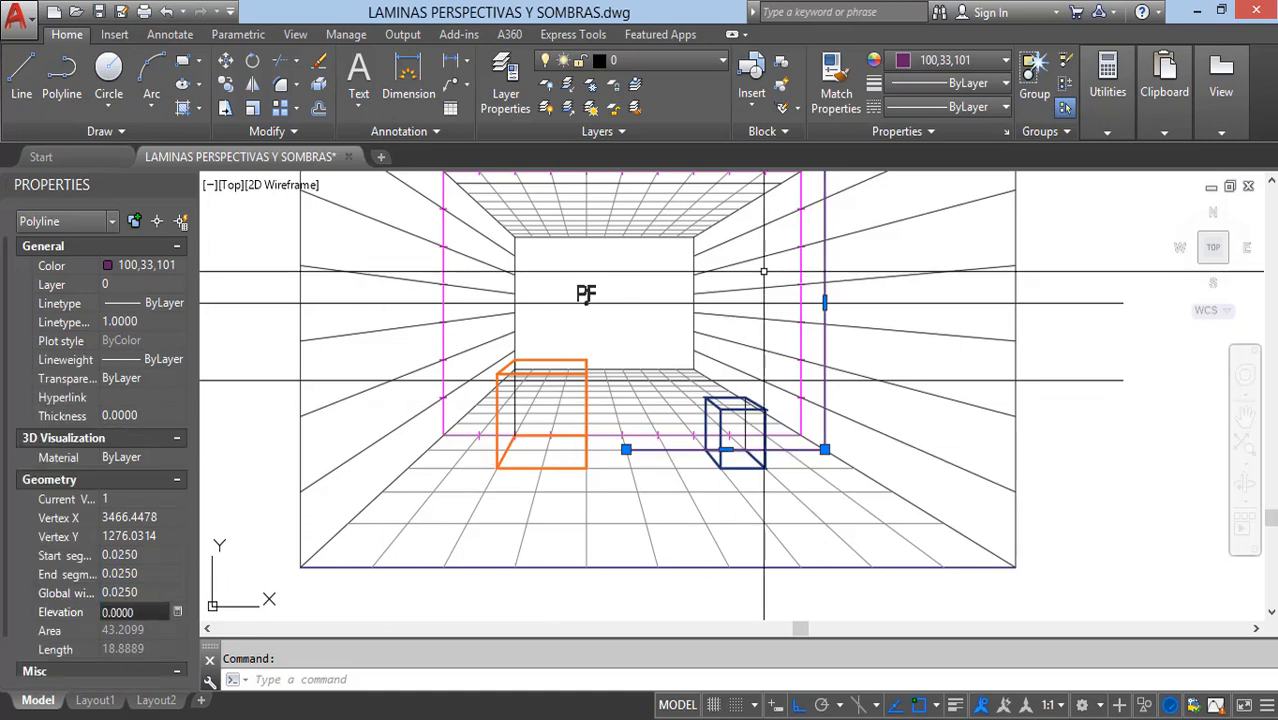
click(978, 62)
click(947, 91)
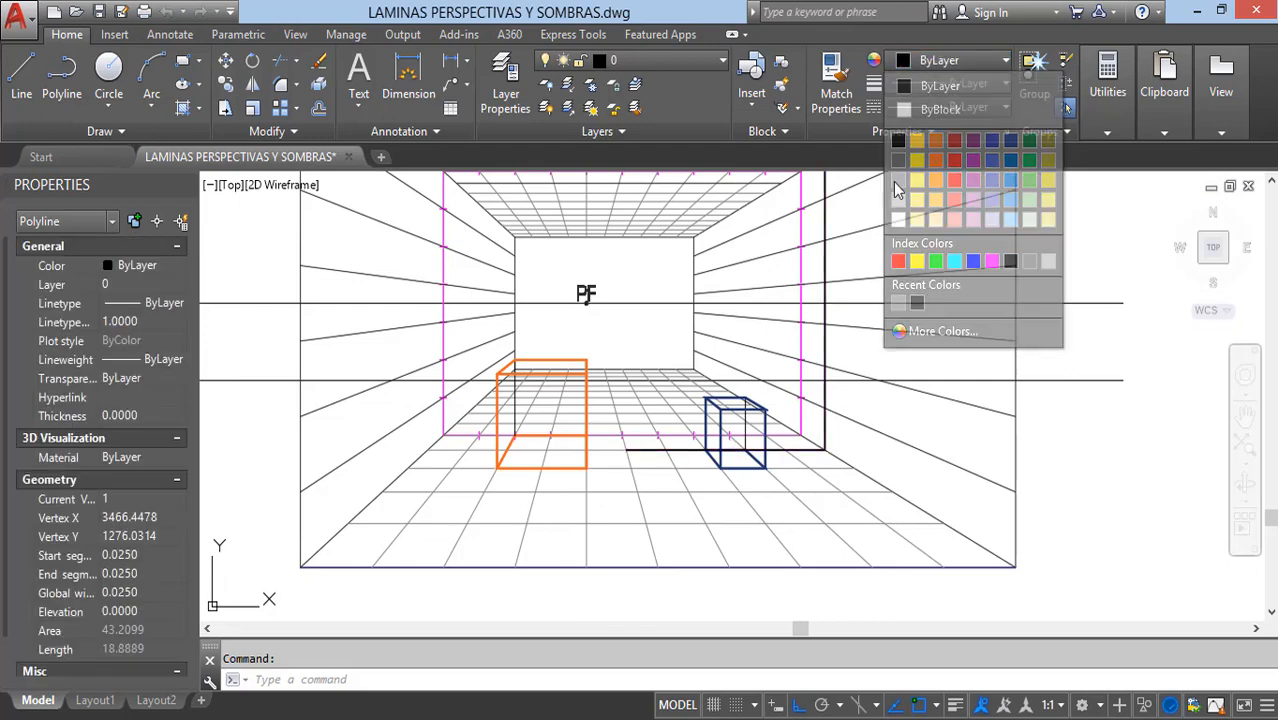
key(Escape)
Step: Copy the PFSS label and its point circle from the three-box drawing to the floor end of the room's lamp polyline
scroll(715, 441, down, 2)
middle_drag(721, 424, 709, 450)
scroll(709, 450, up, 8)
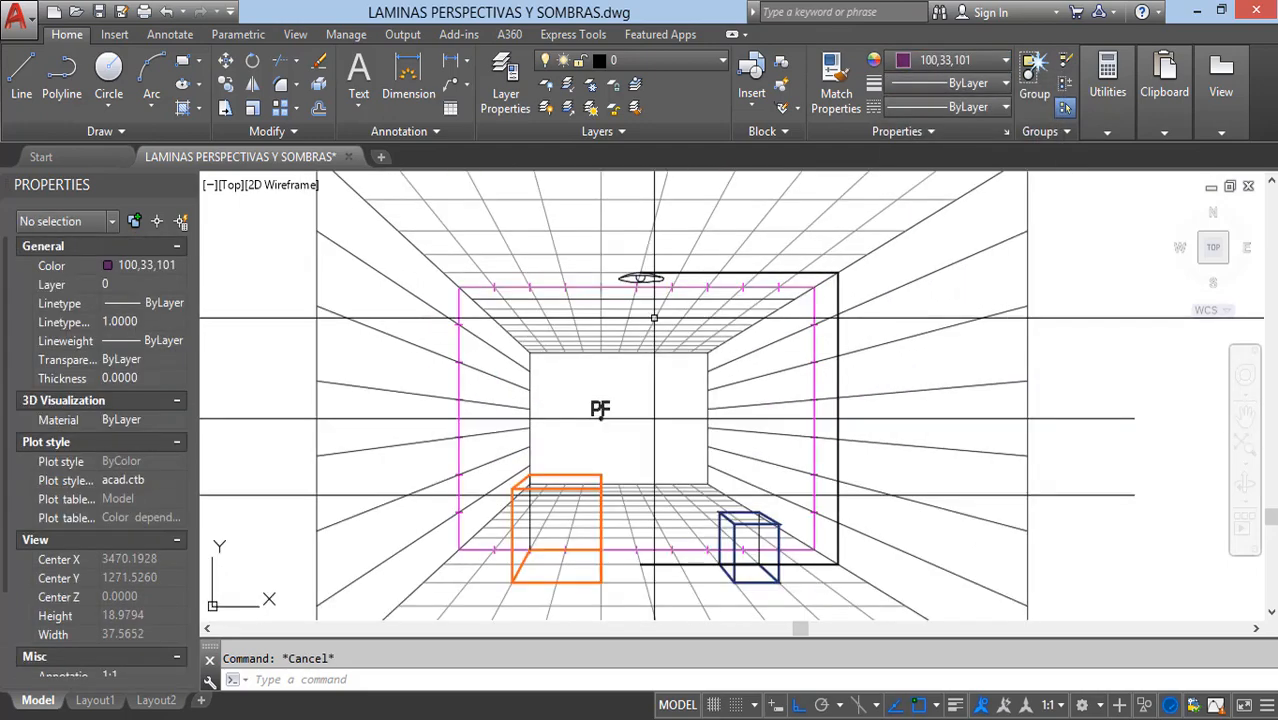
scroll(628, 450, up, 2)
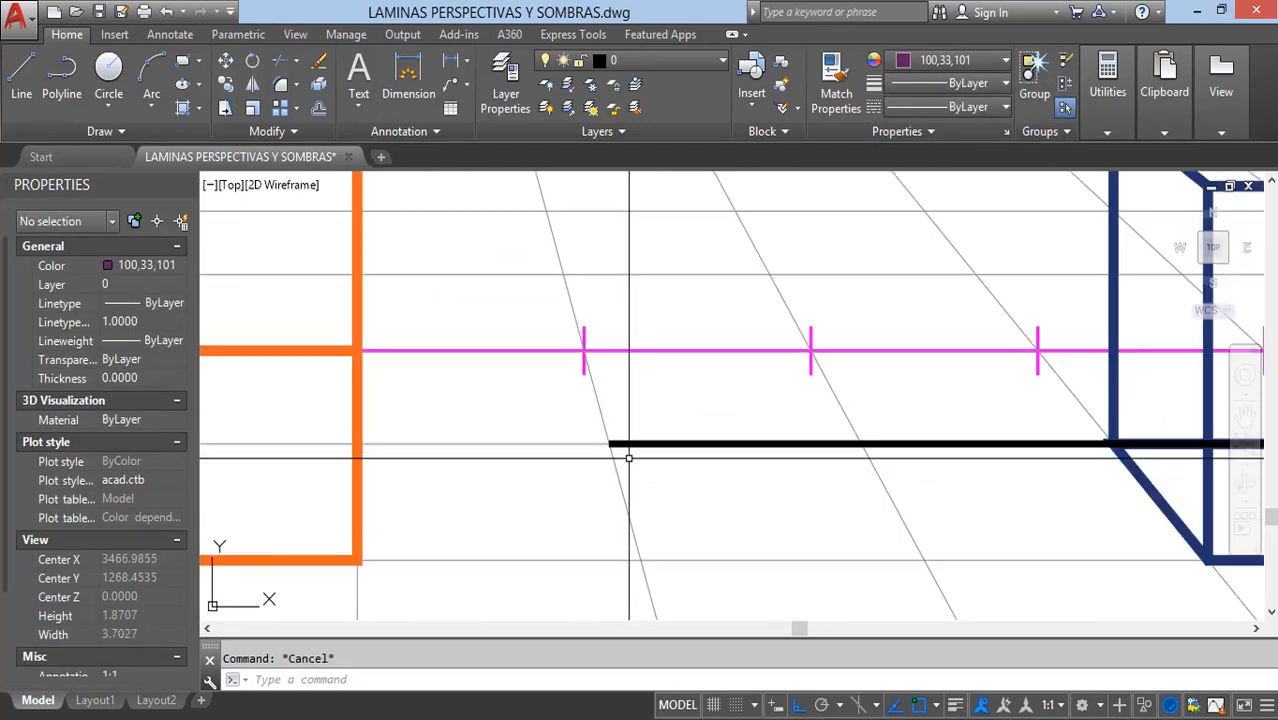
scroll(693, 486, down, 12)
scroll(382, 214, up, 4)
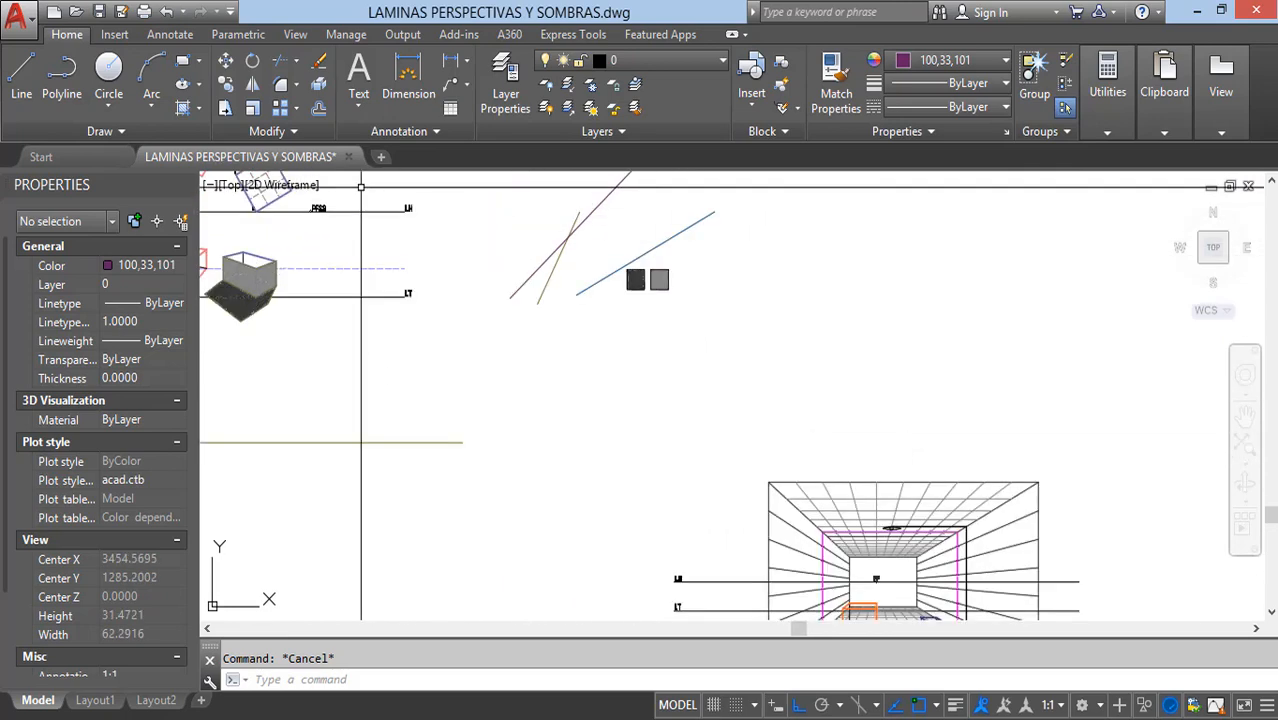
click(264, 205)
click(386, 273)
middle_drag(402, 310, 511, 358)
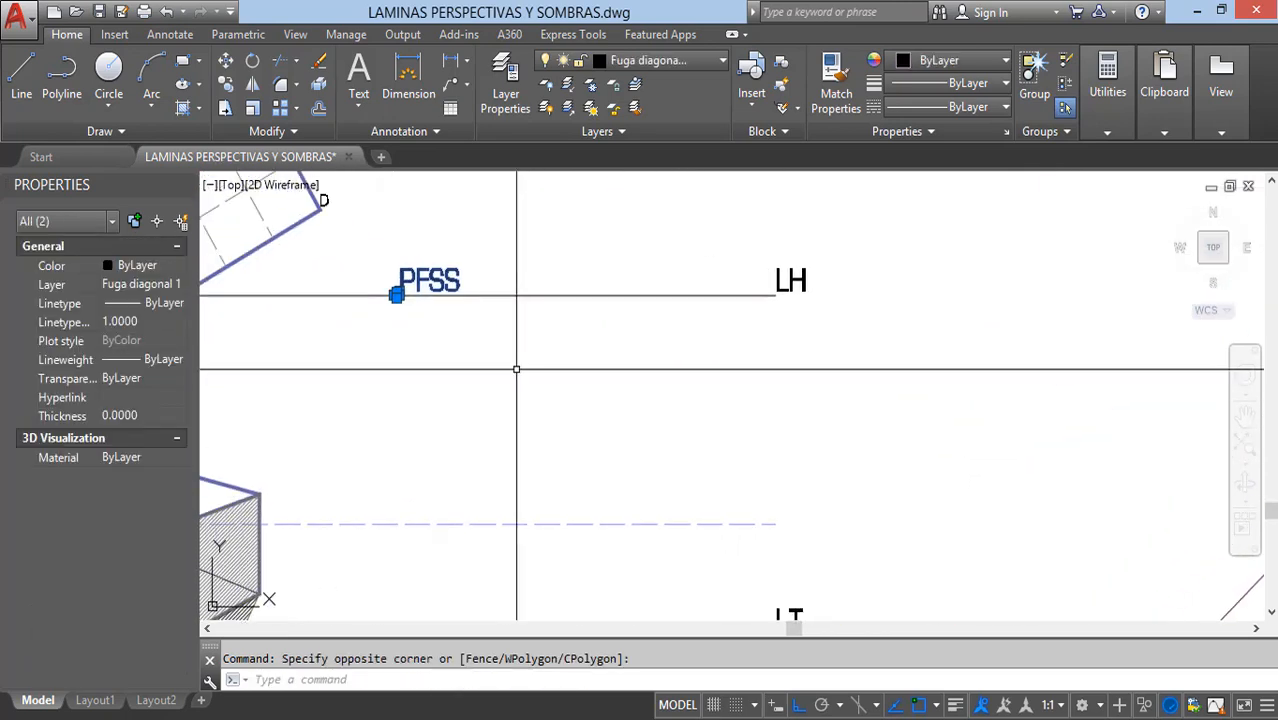
text(c)
key(Return)
scroll(314, 343, up, 10)
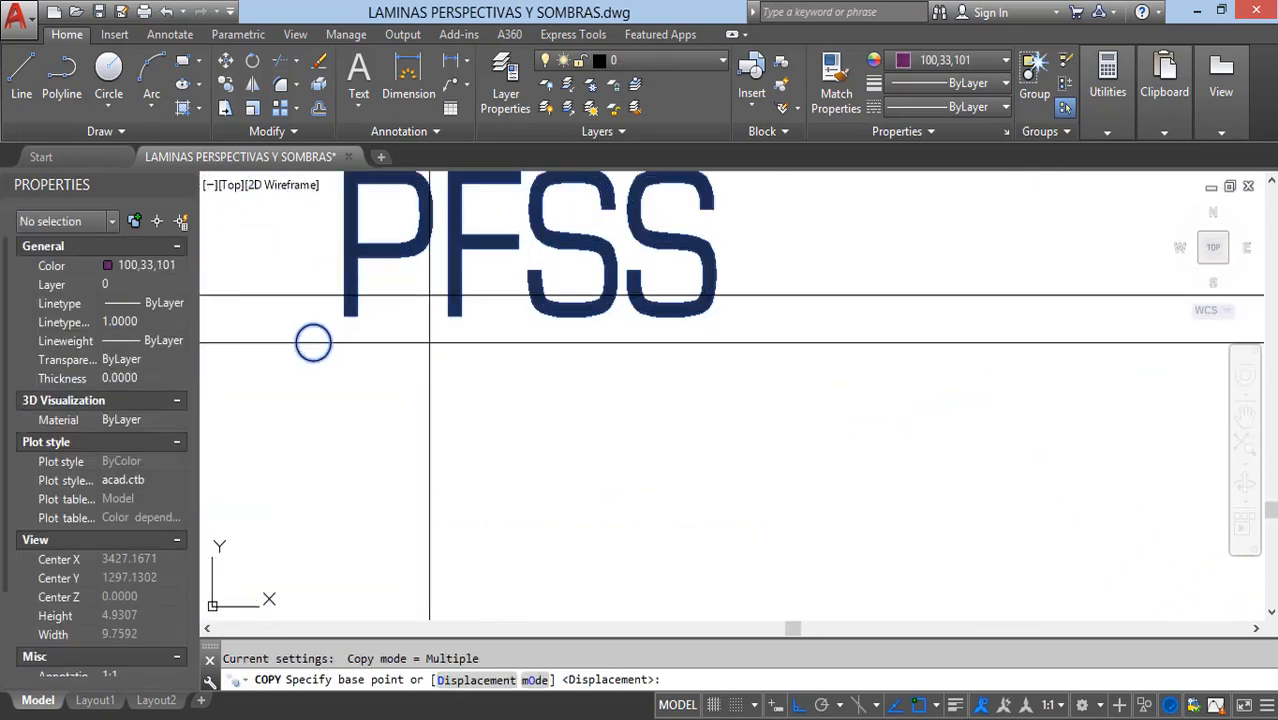
click(320, 344)
scroll(378, 308, down, 15)
scroll(606, 483, up, 9)
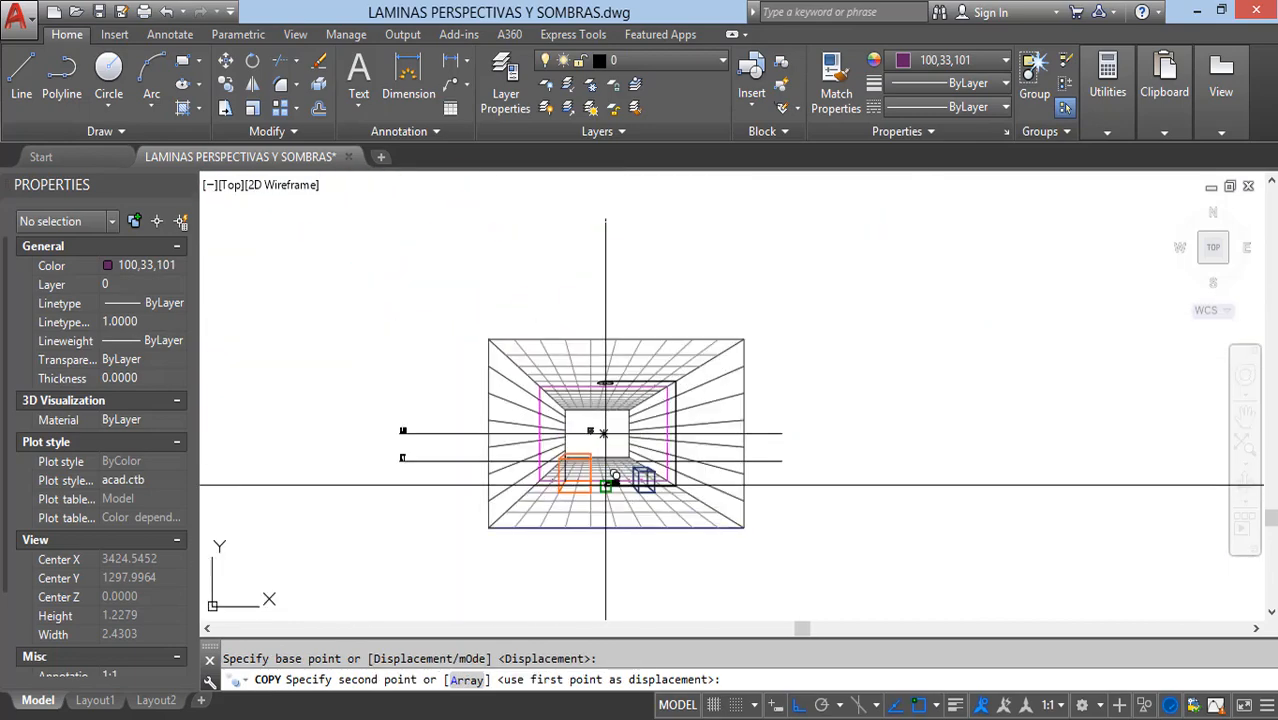
scroll(599, 434, up, 6)
click(599, 419)
key(Escape)
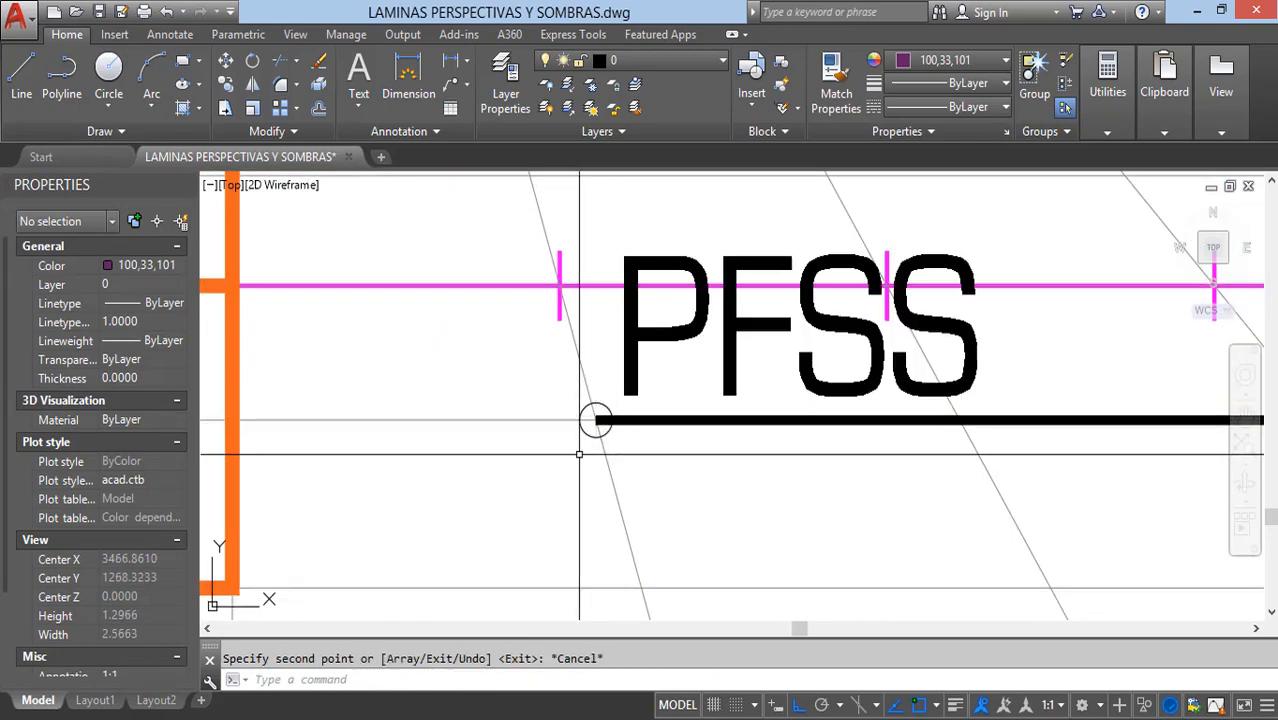
Step: Set the current drawing color to Red
scroll(610, 415, down, 6)
scroll(627, 422, down, 3)
middle_drag(625, 360, 651, 462)
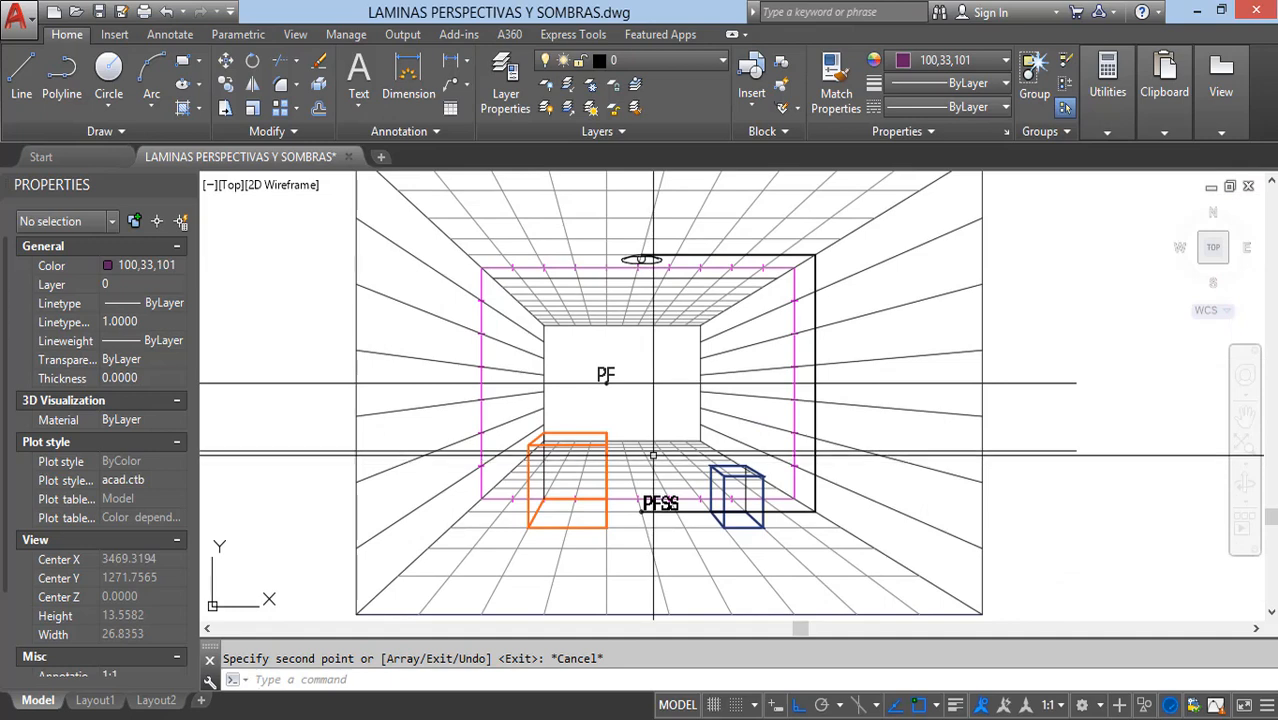
key(Escape)
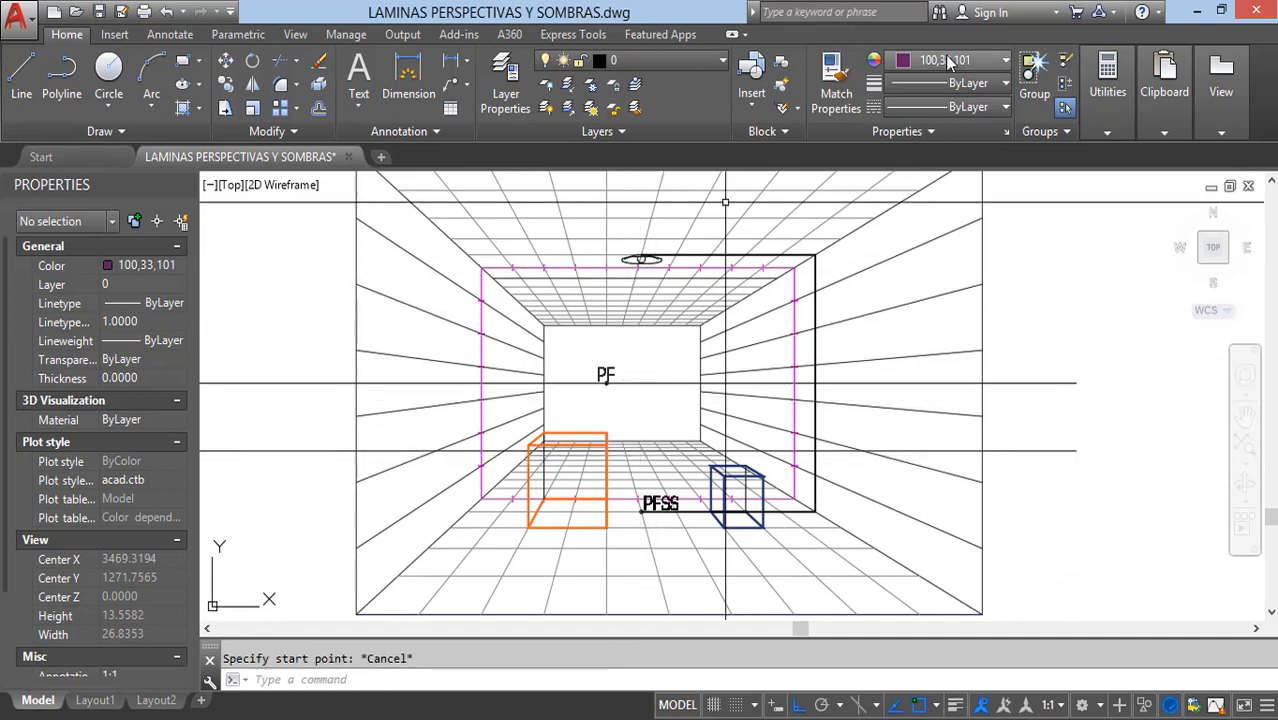
click(945, 60)
click(893, 252)
Step: Draw a polyline ray from the top of the ceiling lamp to the orange box's upper front-left corner
middle_drag(702, 354, 746, 364)
text(pl)
key(Return)
scroll(690, 285, up, 6)
scroll(696, 300, up, 8)
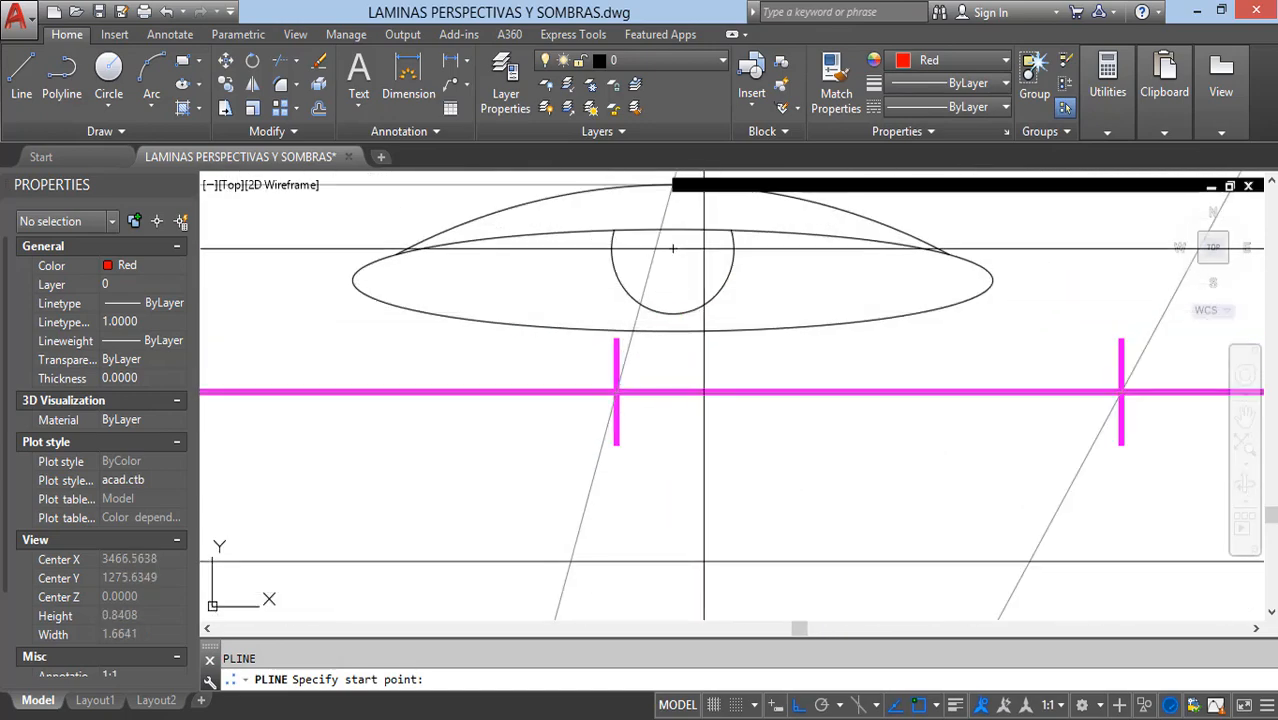
click(673, 184)
scroll(733, 277, up, 2)
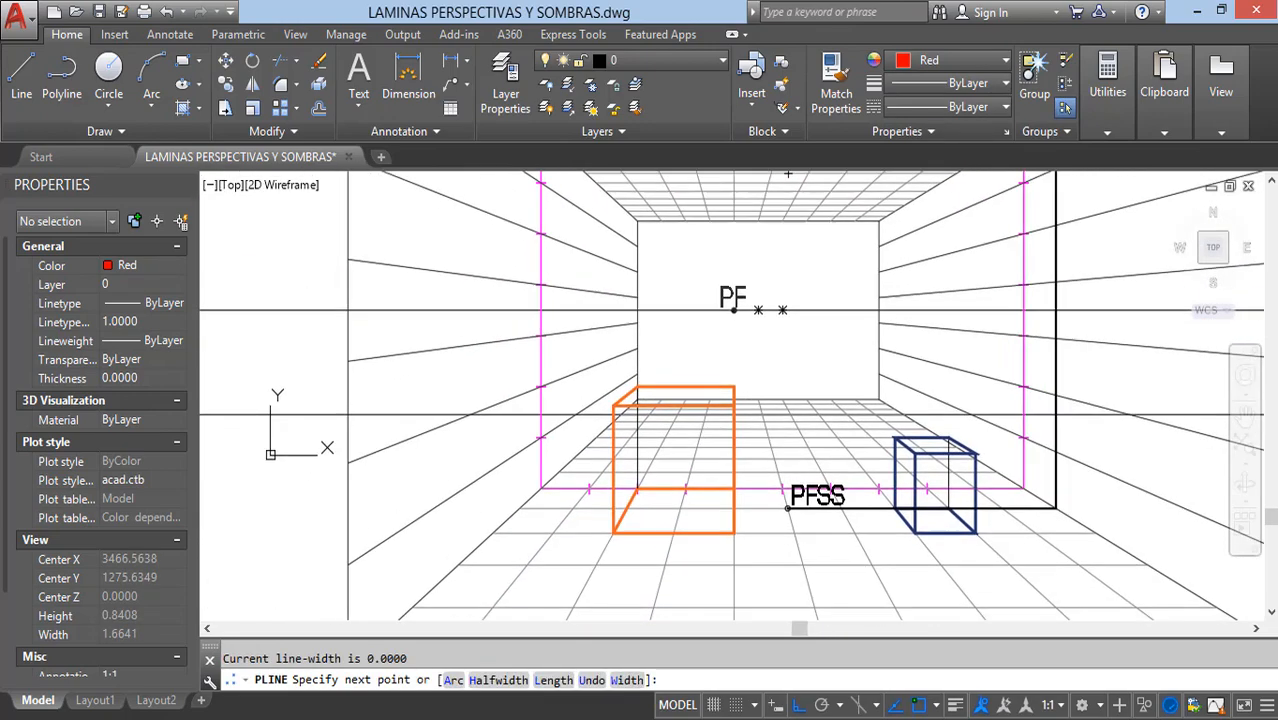
scroll(641, 388, up, 3)
key(Escape)
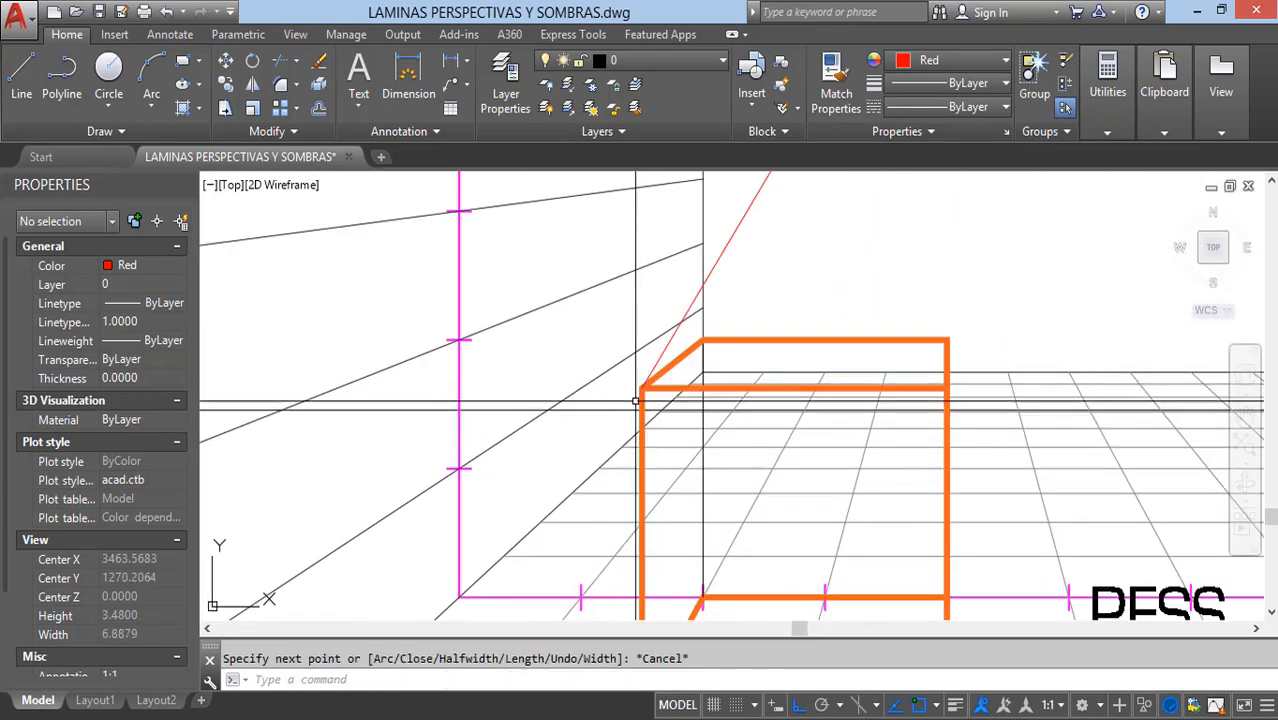
Step: Draw a polyline ray from the orange box's upper back-left corner to the top of the lamp
scroll(641, 388, down, 5)
key(space)
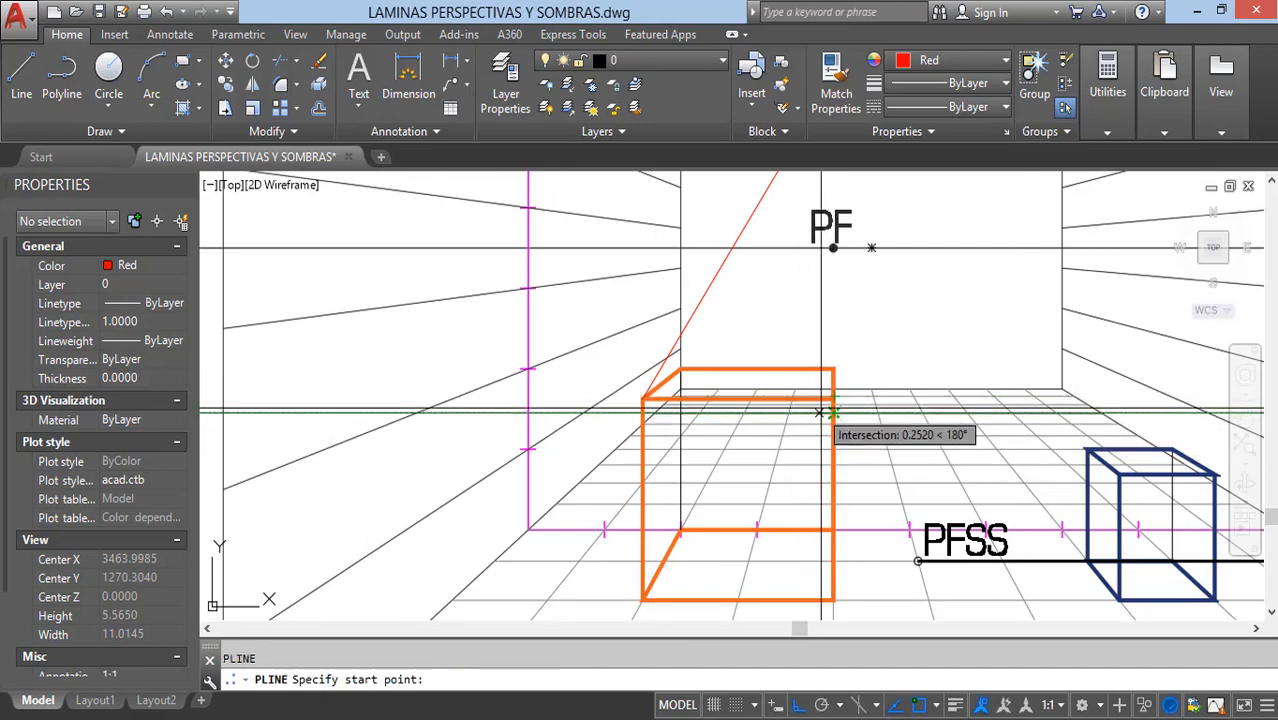
click(681, 368)
scroll(681, 368, down, 5)
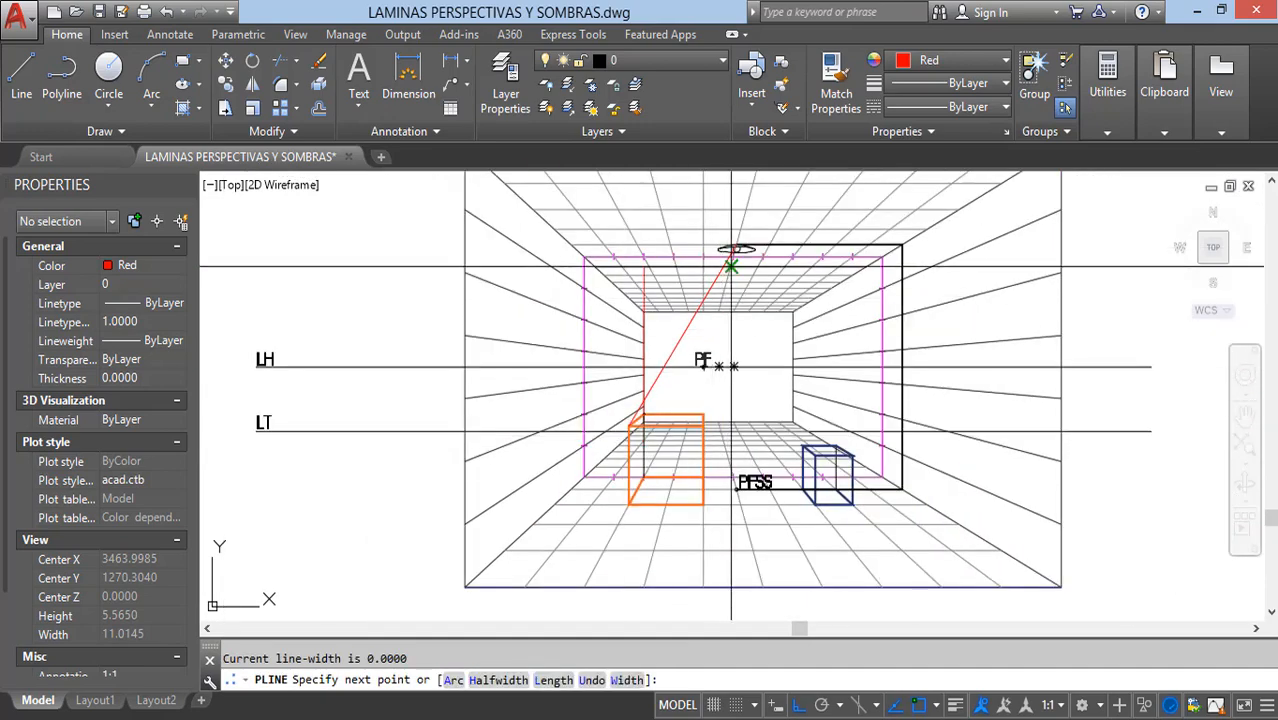
scroll(735, 255, up, 5)
key(Escape)
Step: Draw a polyline ray from the top of the lamp to the orange box's upper front-right corner
key(space)
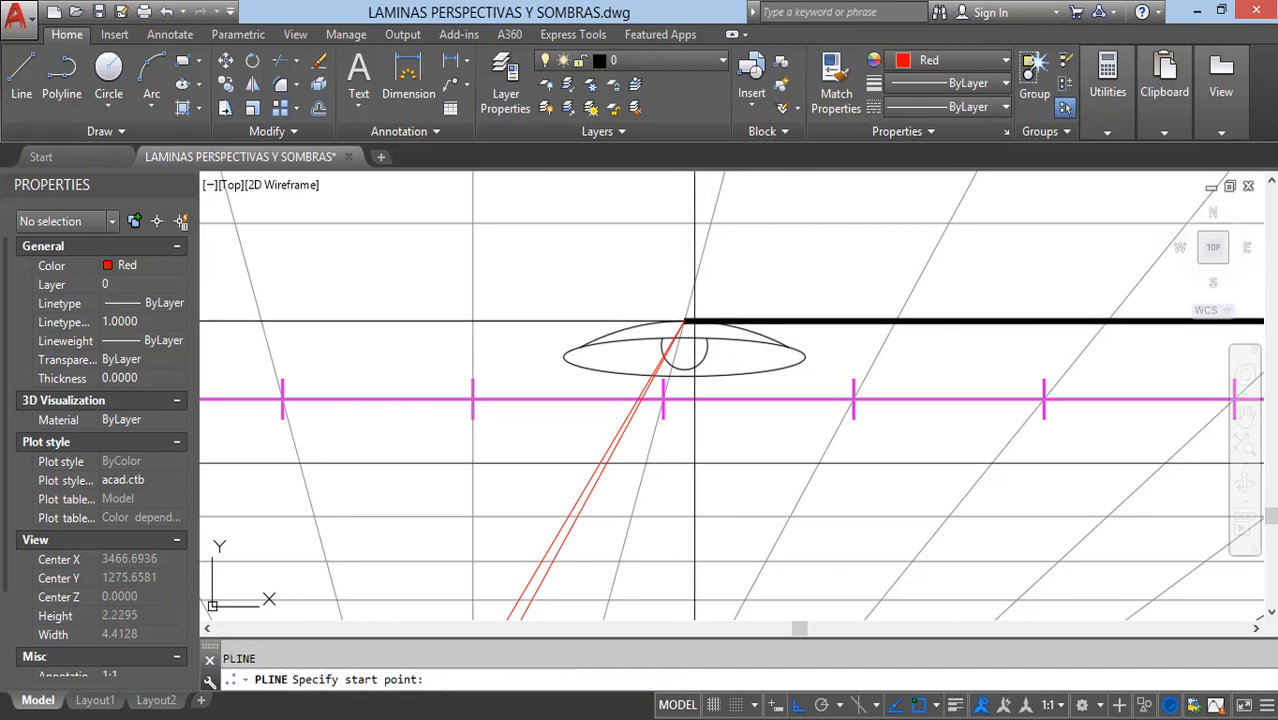
scroll(720, 279, down, 4)
middle_drag(682, 540, 759, 172)
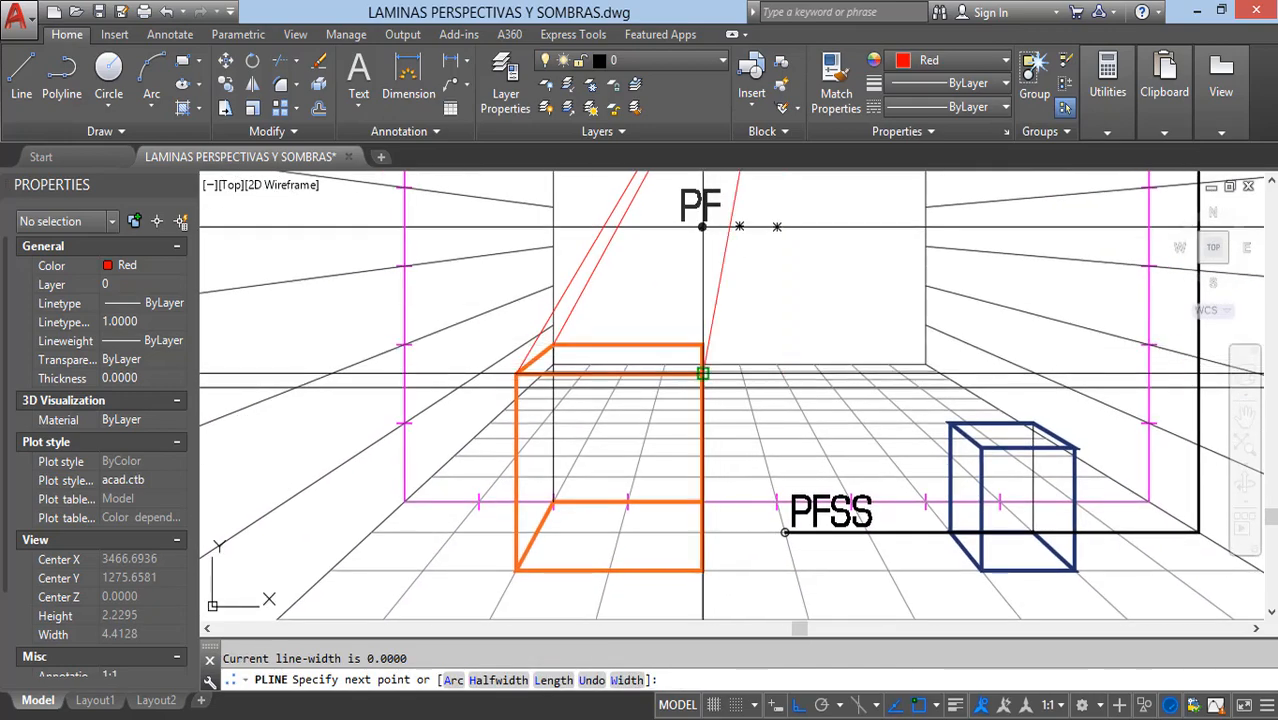
scroll(703, 373, up, 4)
key(Escape)
scroll(649, 380, down, 6)
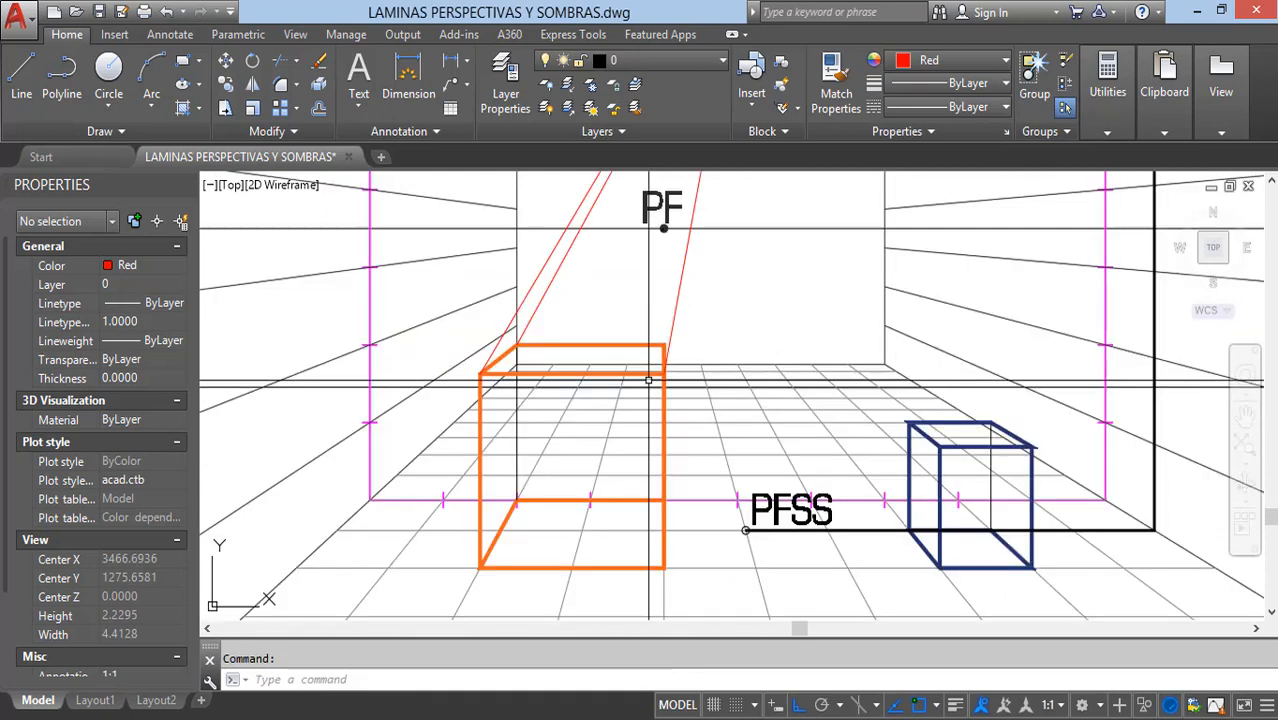
Step: Draw a polyline on the floor from the PFSS point to the orange box's lower back-left corner
middle_drag(648, 397, 672, 367)
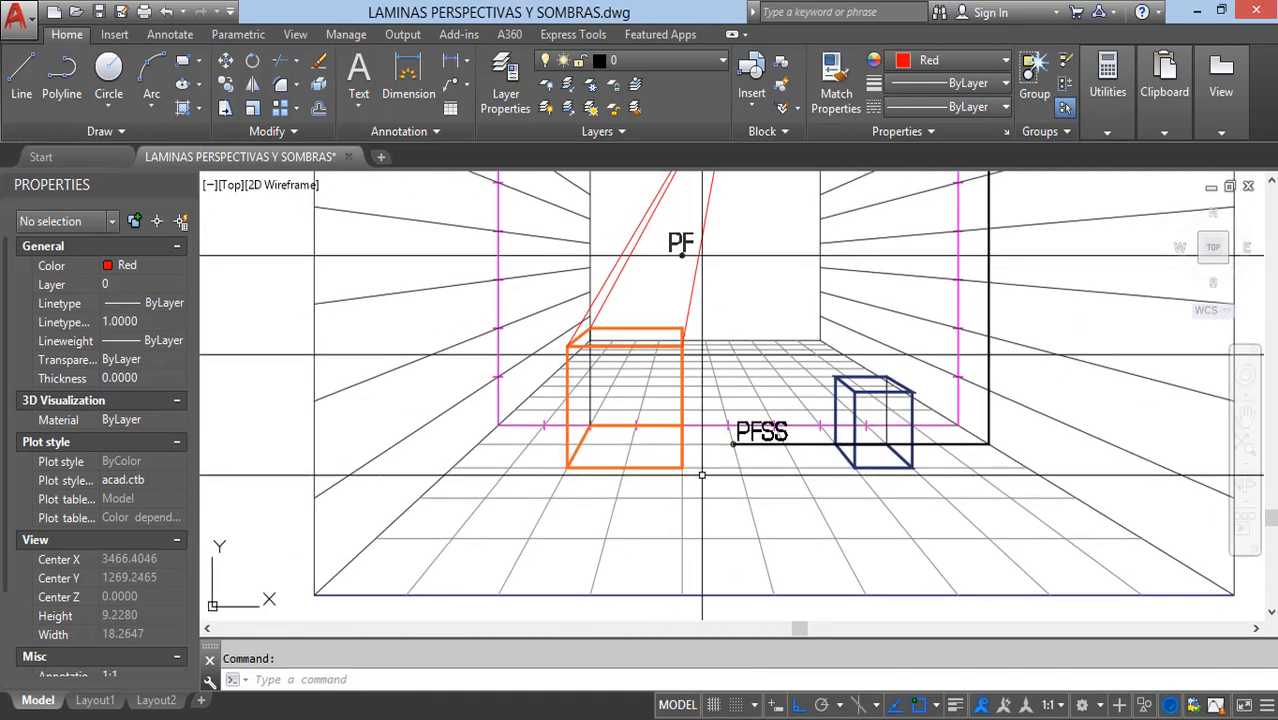
key(Return)
scroll(734, 444, up, 8)
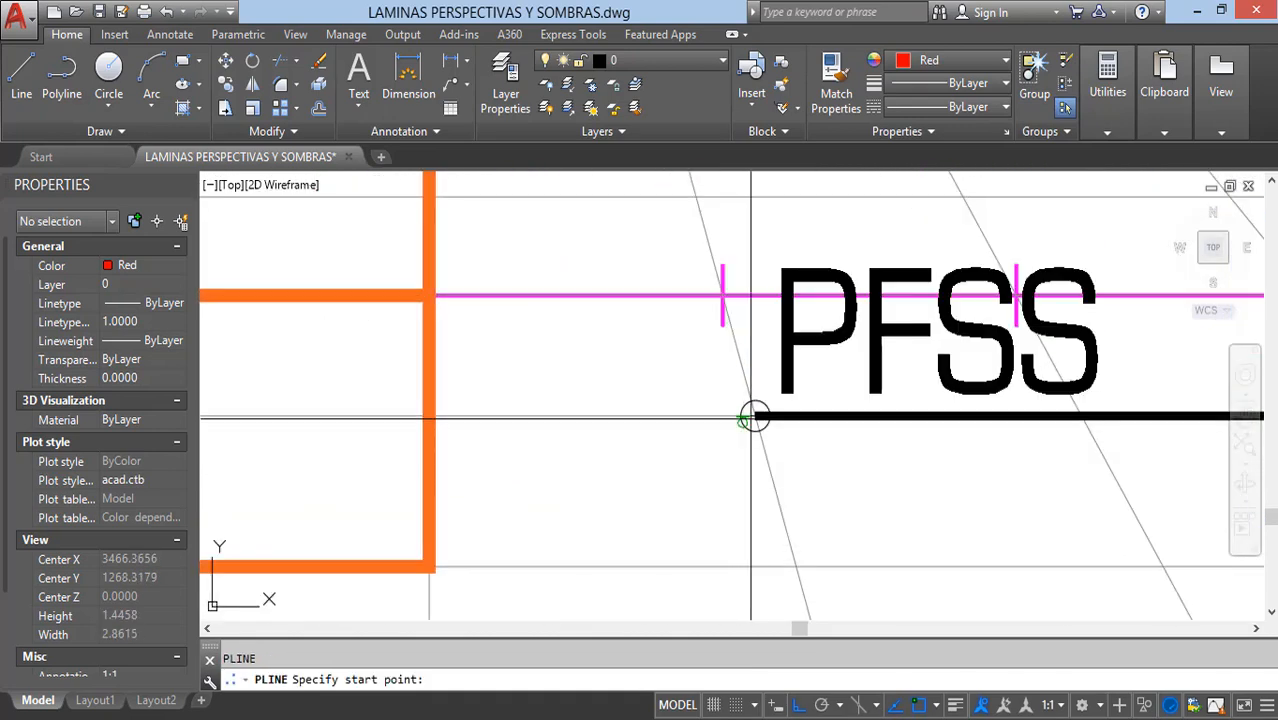
scroll(755, 416, down, 4)
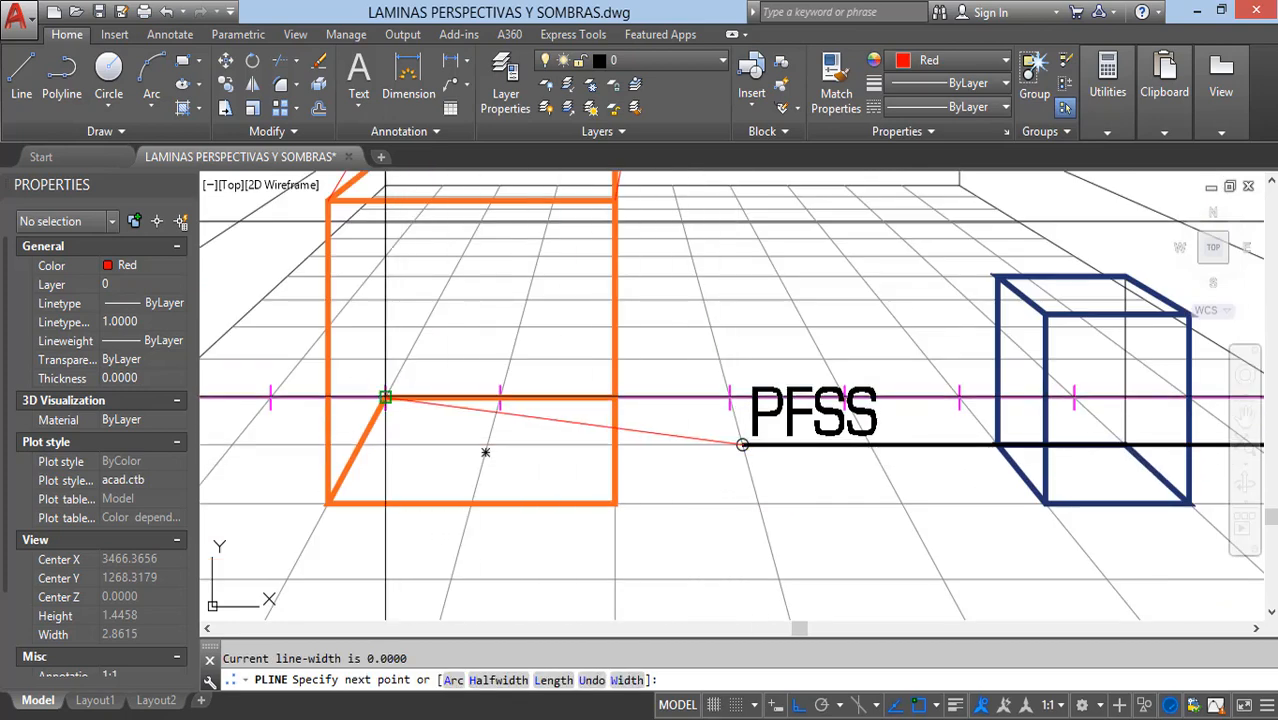
key(Escape)
Step: Draw a polyline on the floor from the PFSS point to the orange box's lower front-left corner
scroll(742, 443, up, 2)
key(Return)
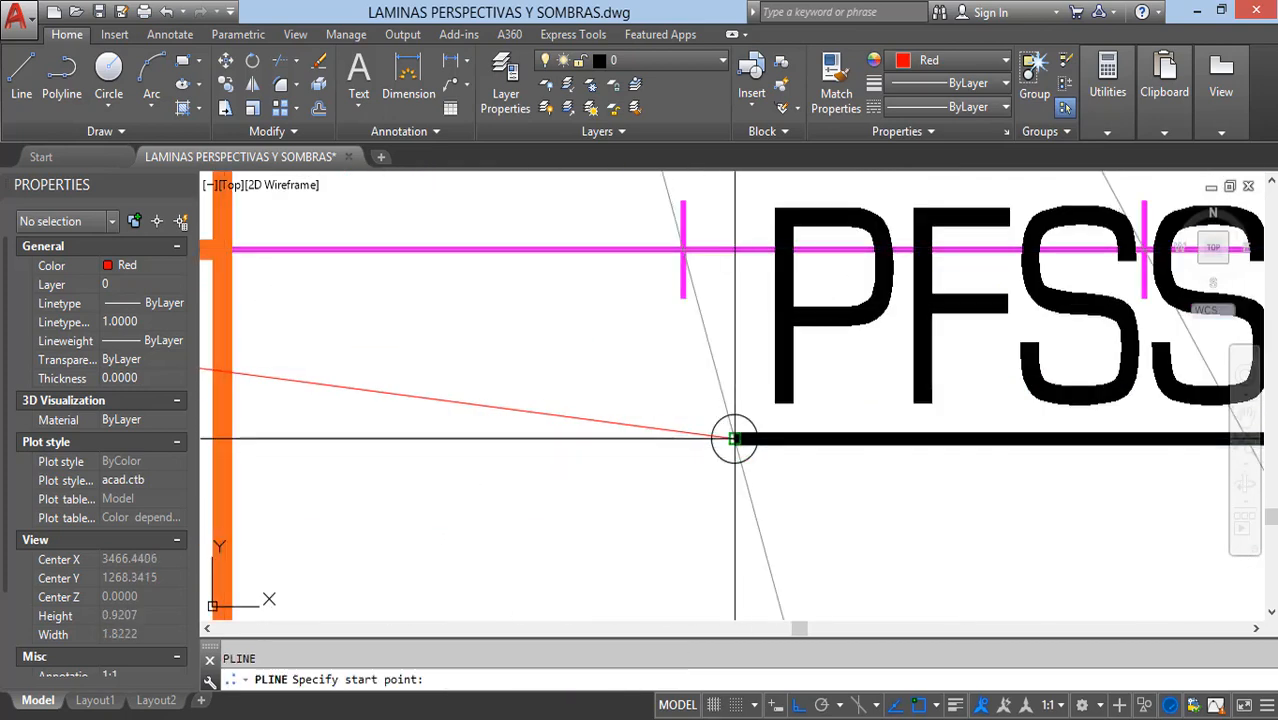
click(734, 440)
scroll(805, 418, down, 5)
key(Escape)
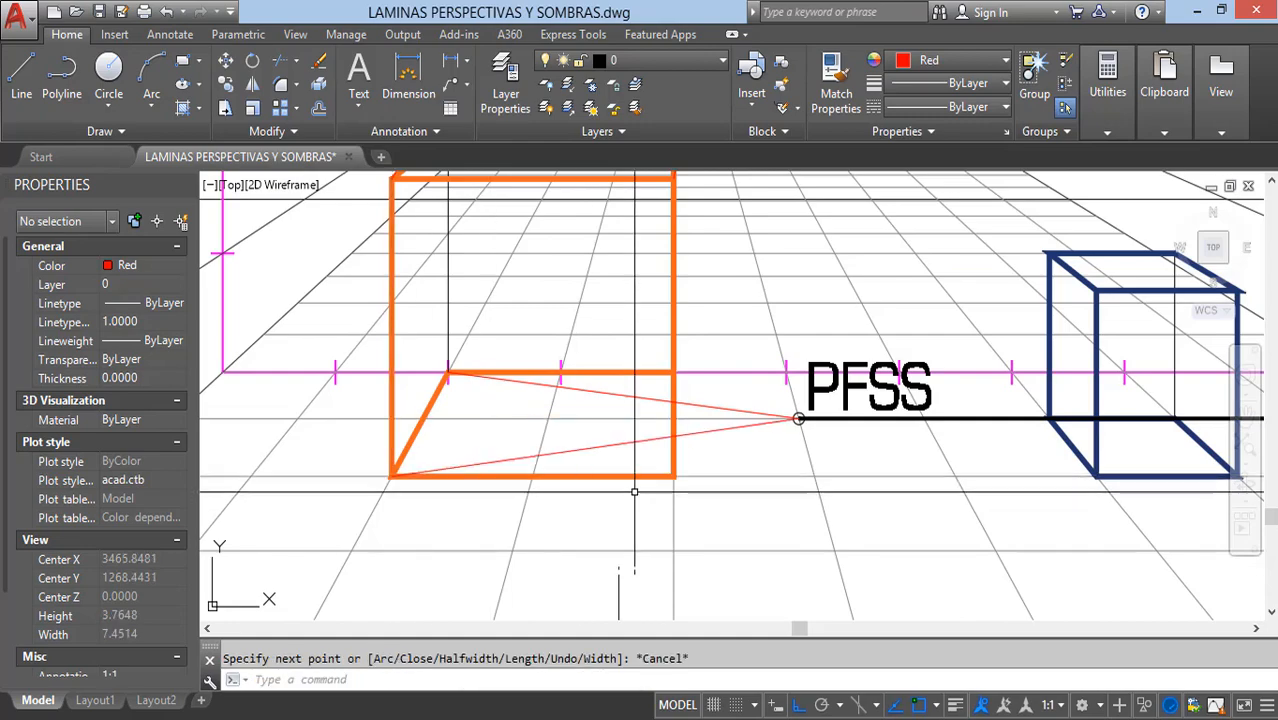
Step: Draw a polyline on the floor from the PFSS point to the orange box's lower front-right corner
scroll(798, 442, up, 4)
key(Return)
click(797, 381)
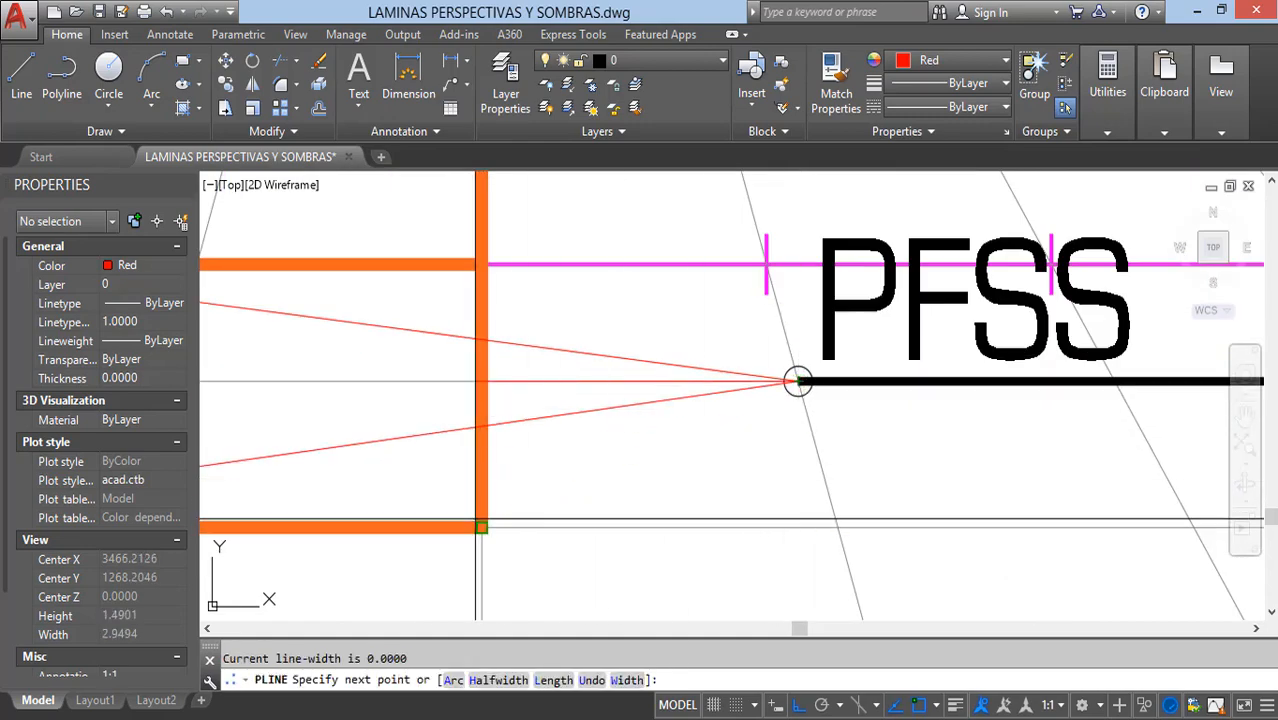
click(477, 524)
key(Escape)
Step: Fillet each of the three PFSS floor lines with its matching lamp ray so each pair meets at a sharp corner
scroll(712, 494, down, 5)
middle_drag(565, 511, 696, 597)
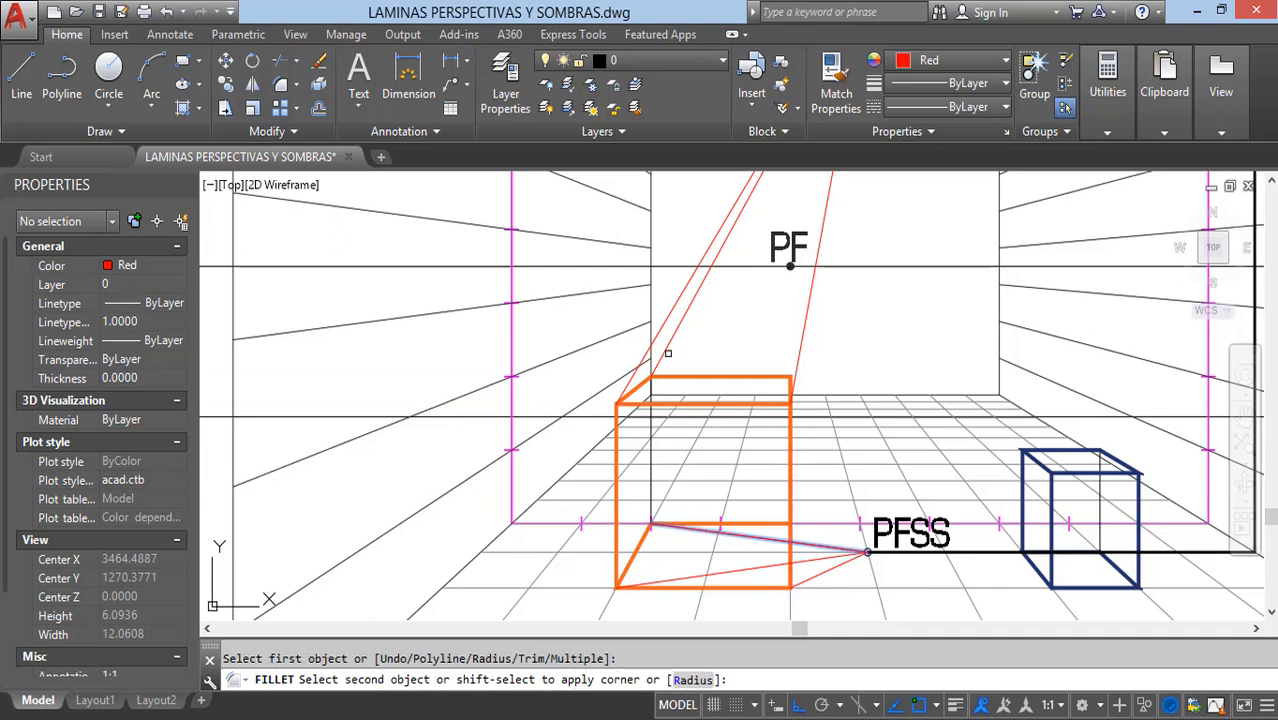
key(Escape)
key(Return)
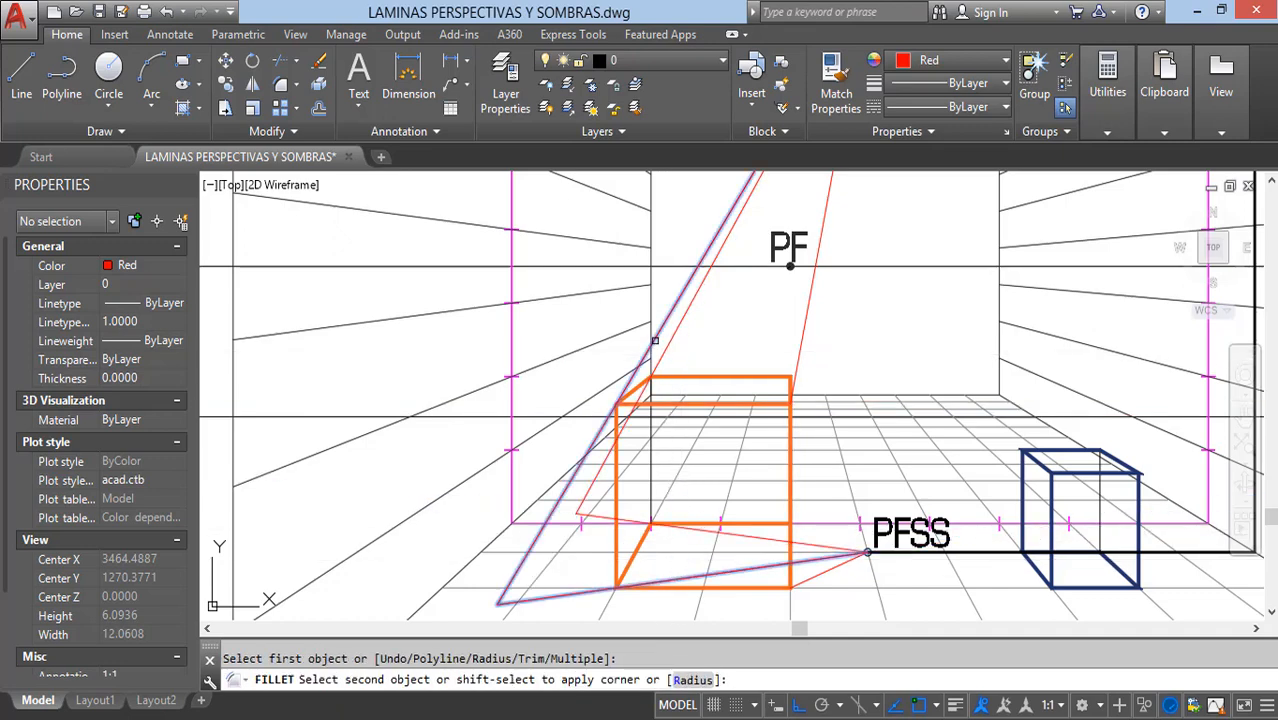
click(637, 369)
middle_drag(665, 516, 633, 423)
key(Return)
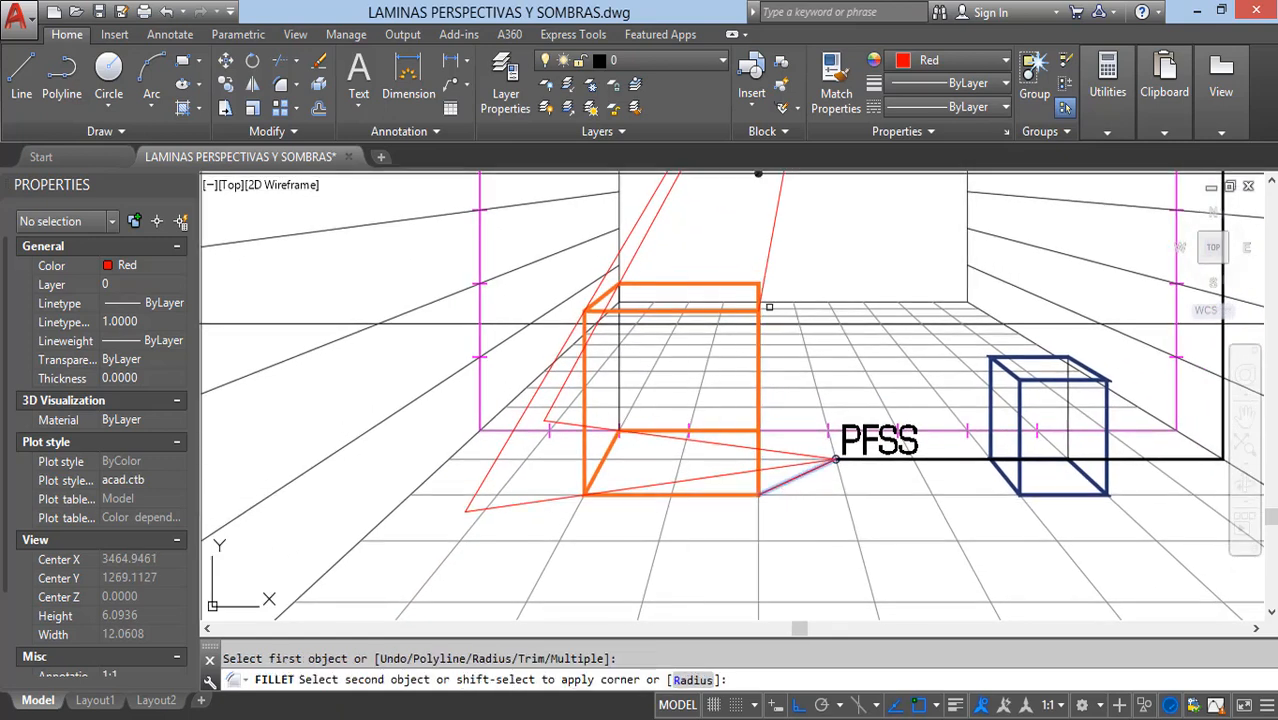
key(Escape)
middle_drag(696, 545, 726, 545)
Step: Outline the orange box's floor shadow with a closed polyline through the three ray intersections and the box's front base corners
text(pl)
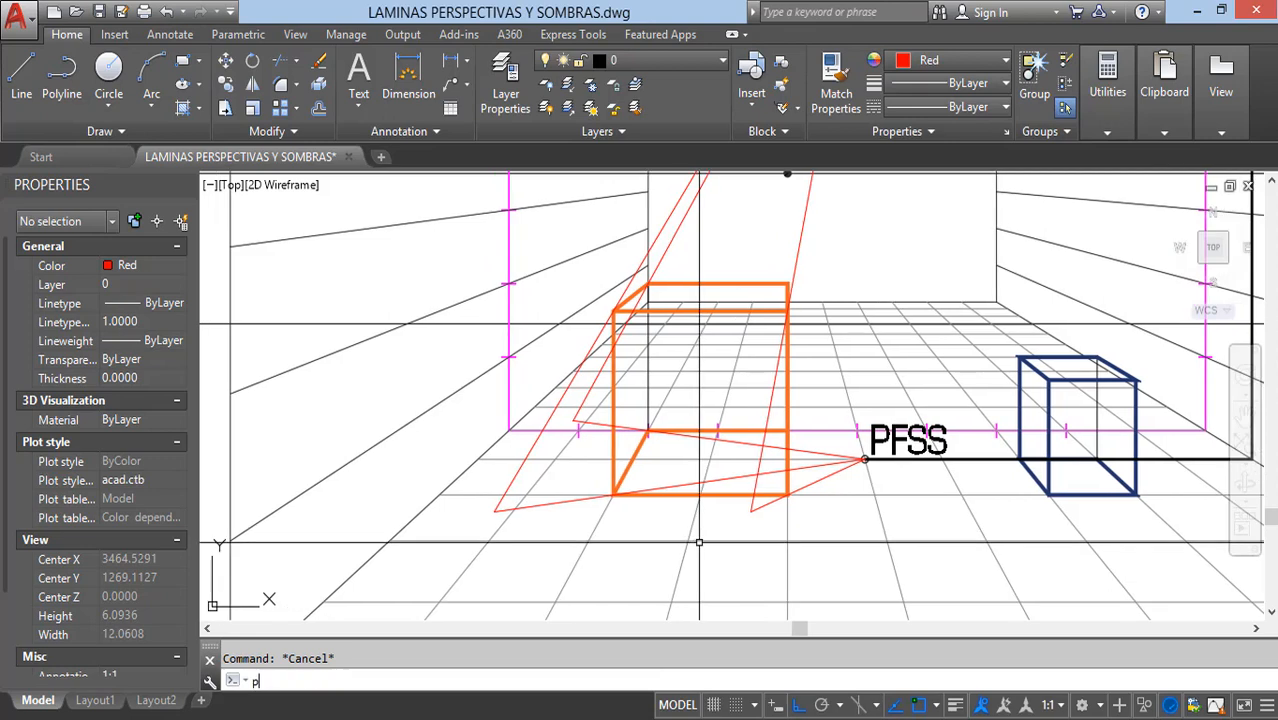
key(Return)
click(750, 511)
scroll(385, 536, up, 2)
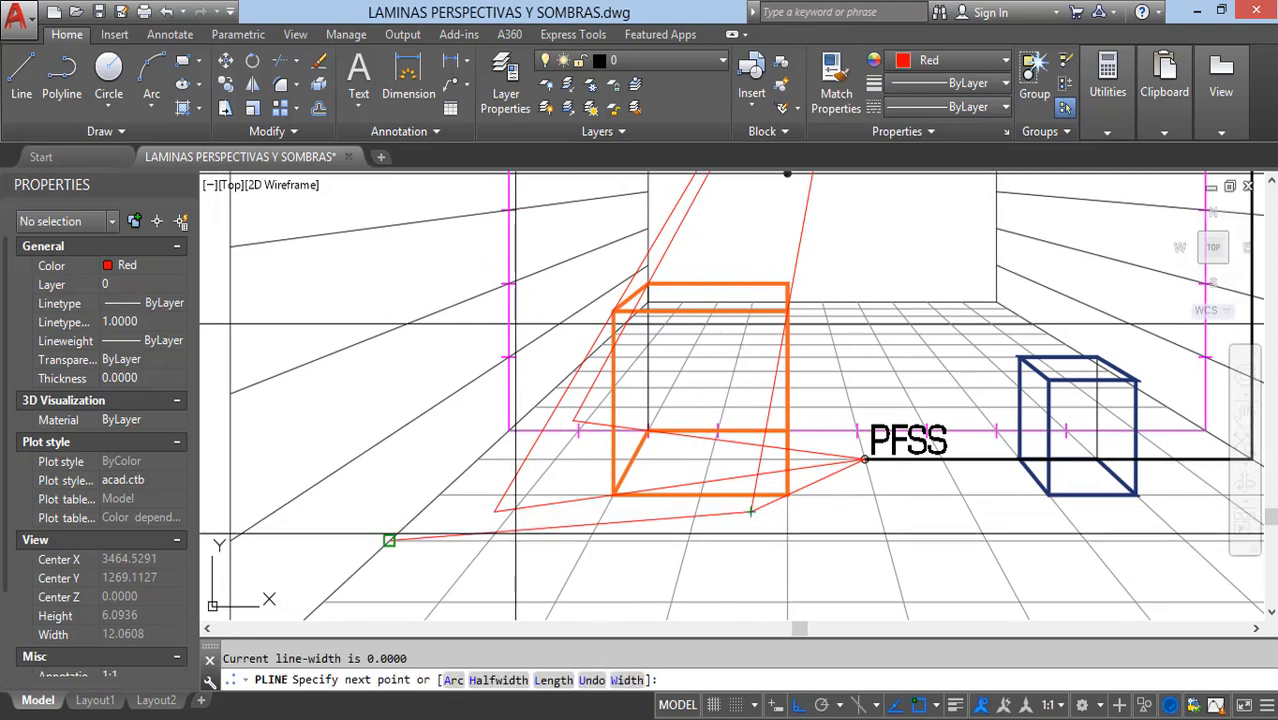
click(578, 422)
scroll(570, 440, up, 3)
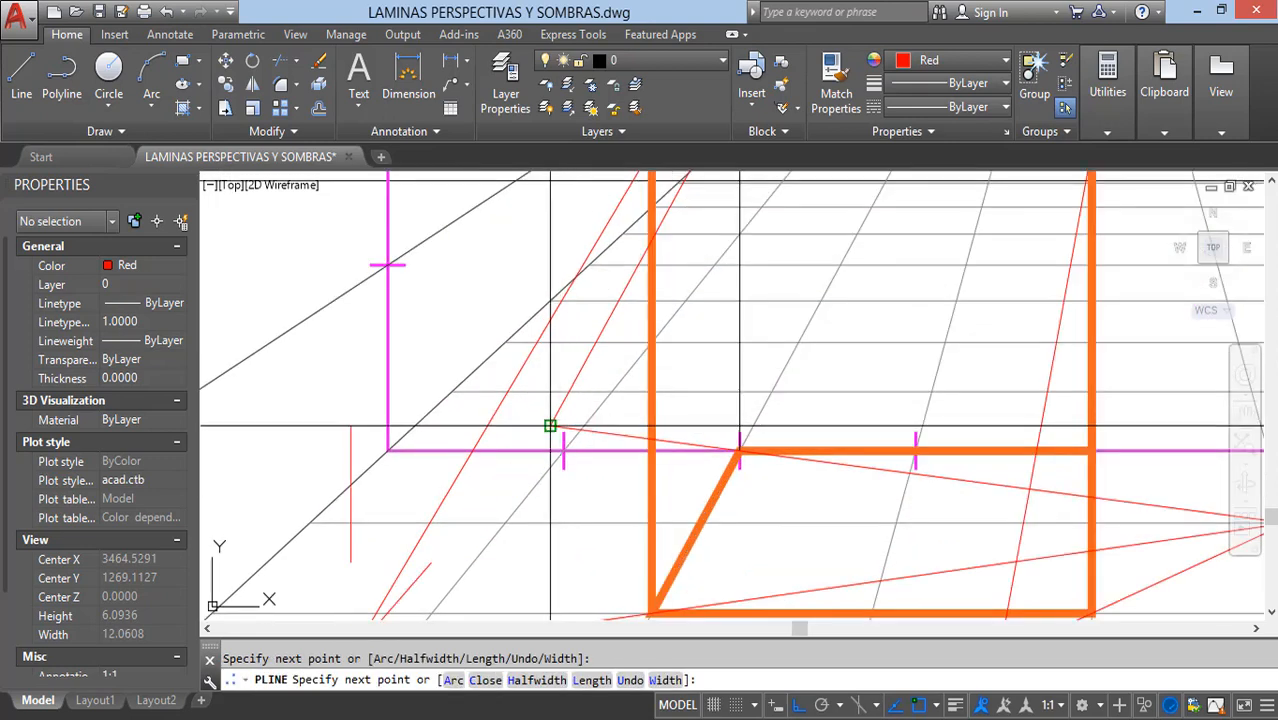
click(552, 428)
click(652, 438)
middle_drag(627, 511, 628, 381)
click(653, 482)
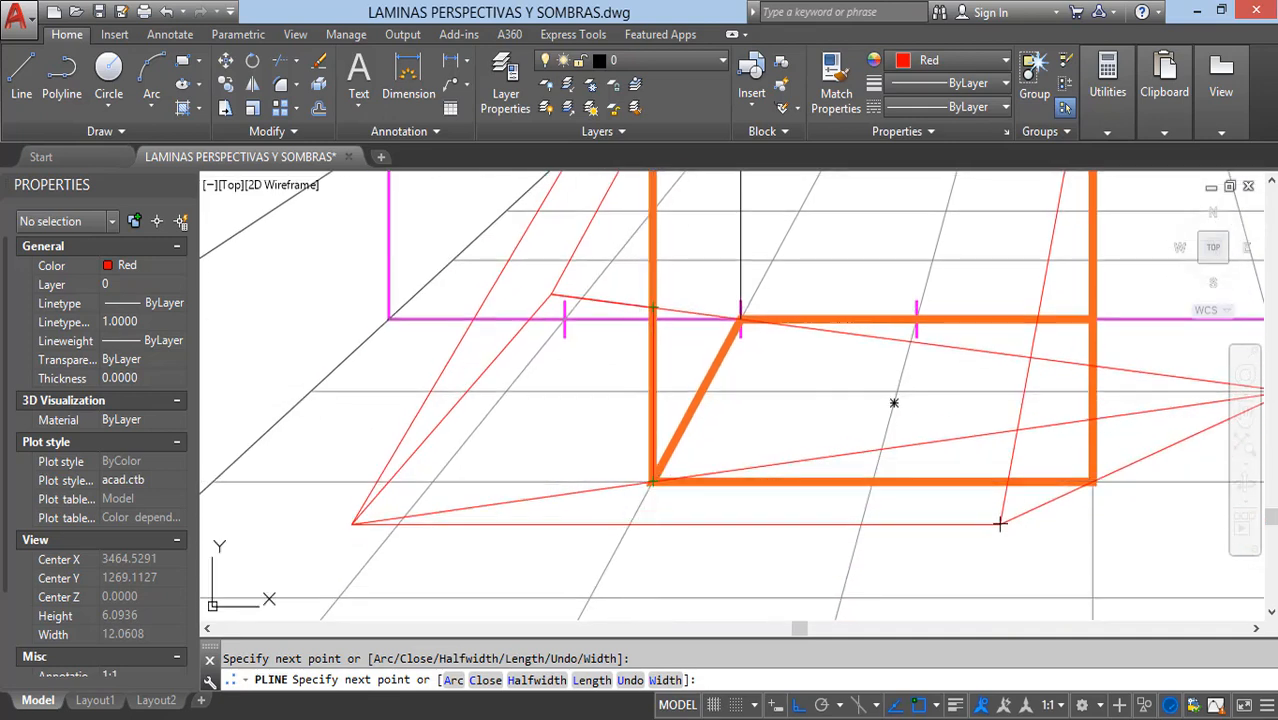
click(1090, 482)
text(c)
key(Return)
scroll(1040, 518, down, 6)
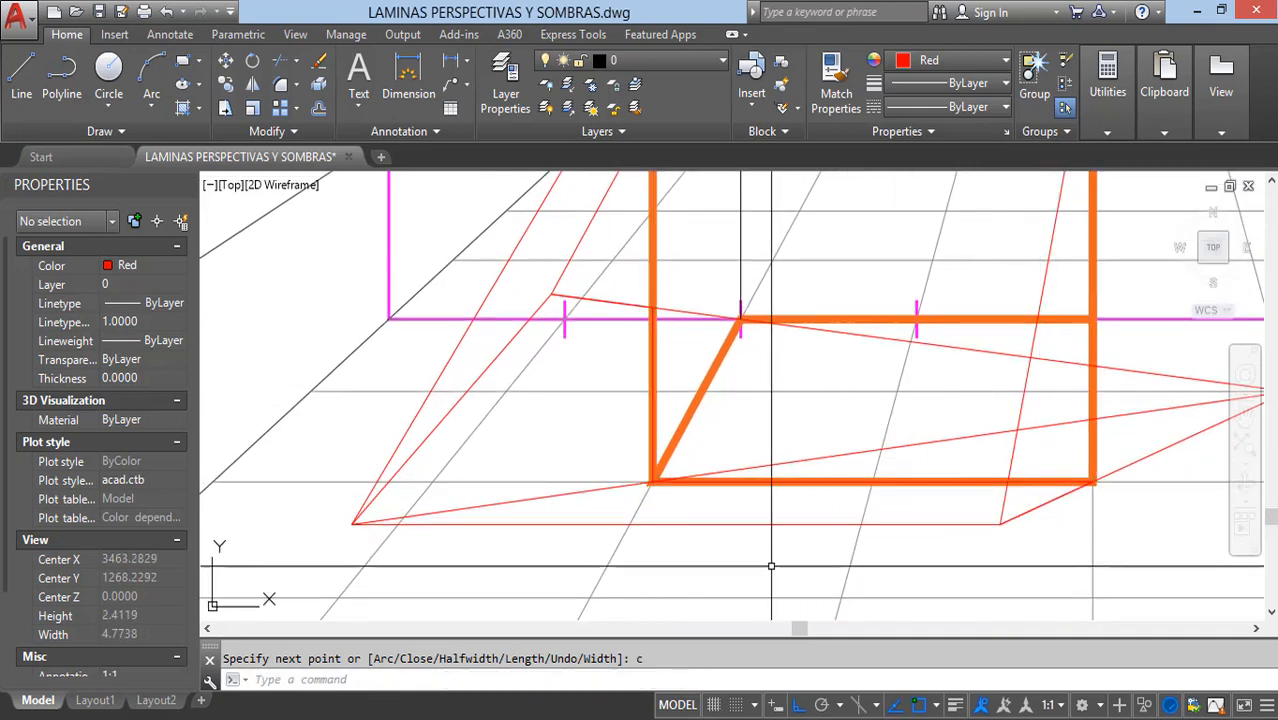
Step: Hatch the orange box's floor shadow outline by selecting it as the boundary object
text(h)
key(Return)
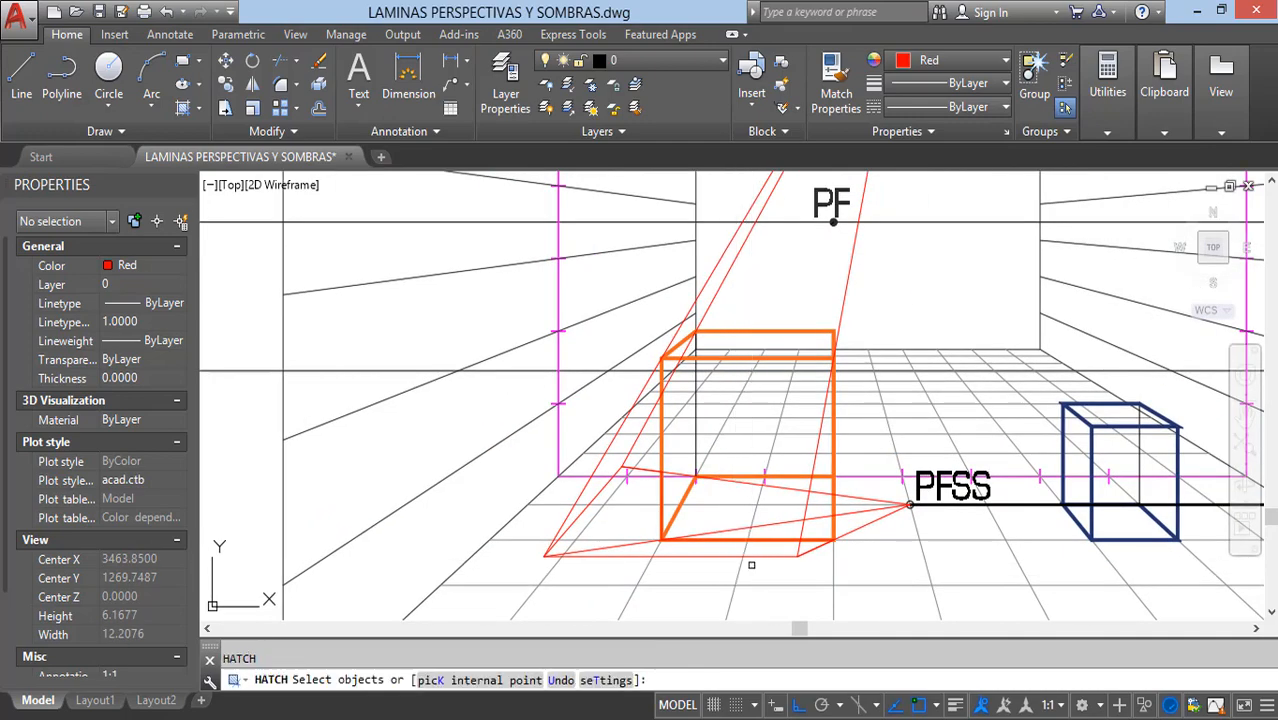
click(754, 554)
key(Return)
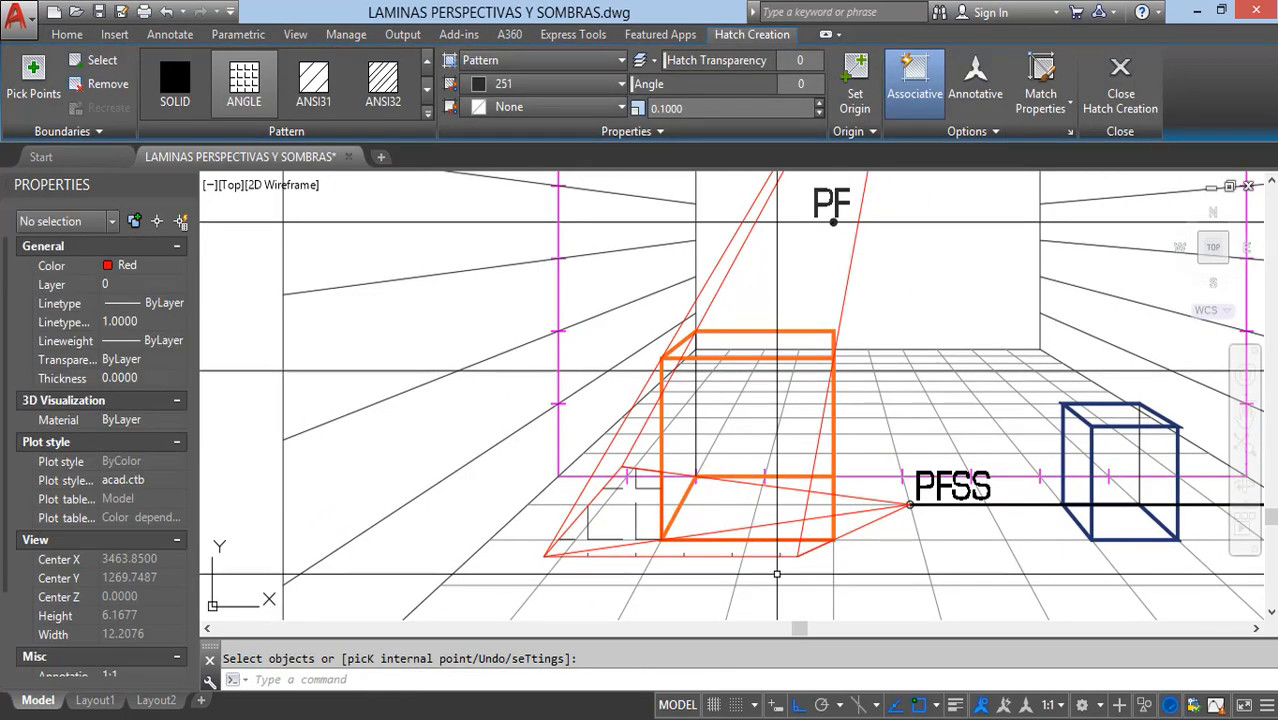
scroll(792, 538, down, 15)
scroll(471, 373, up, 7)
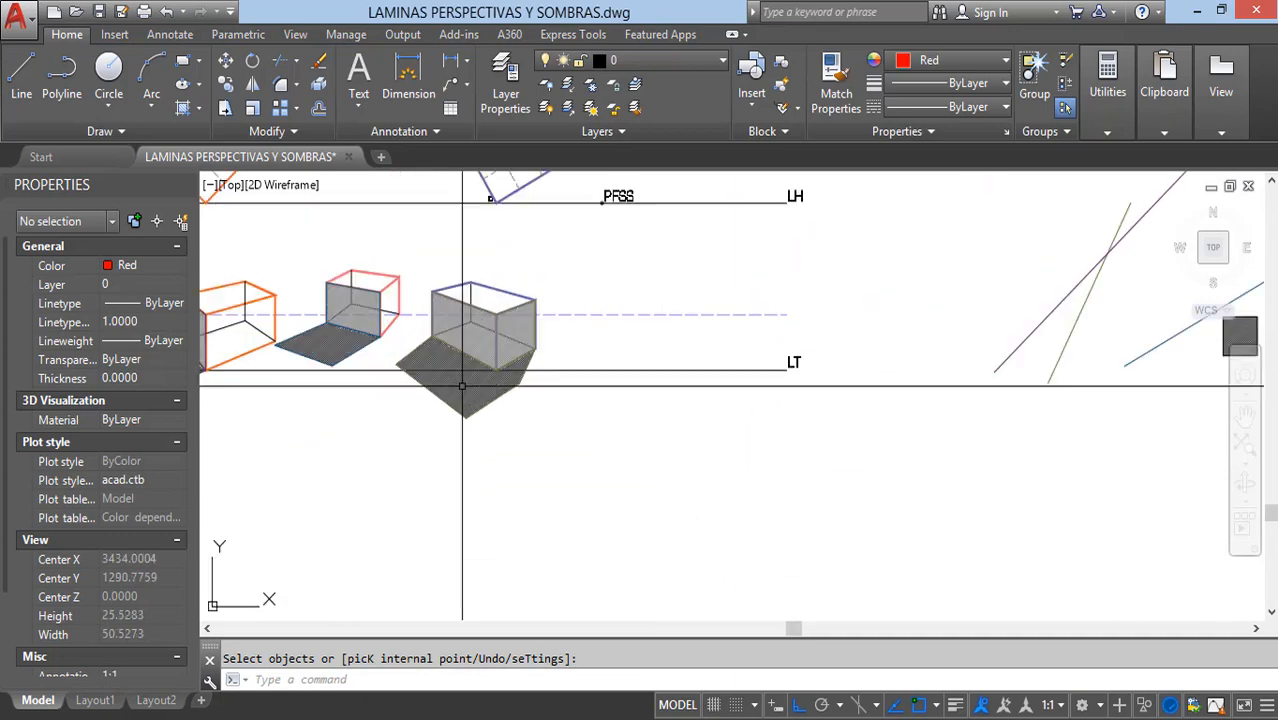
click(462, 387)
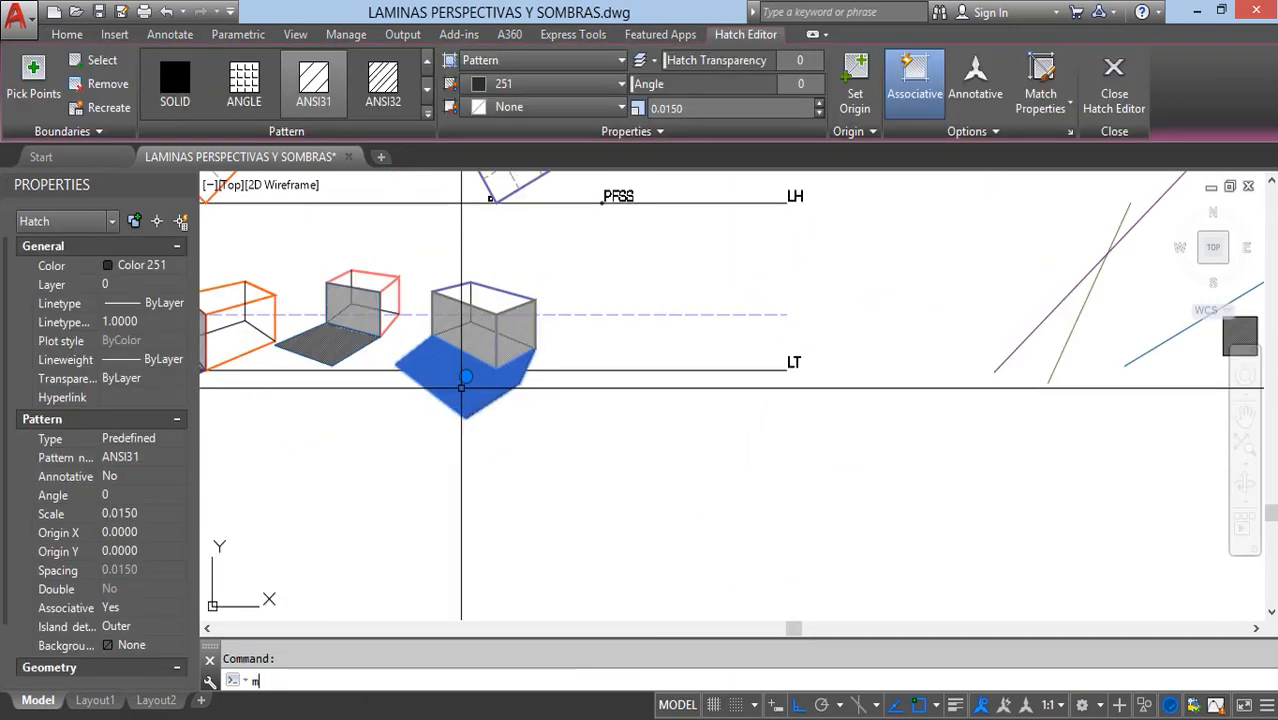
text(m)
key(Return)
key(Escape)
Step: Match the orange box's shadow hatch to the ANSI31 floor shadow hatch of the blue box in the three-box drawing
click(458, 385)
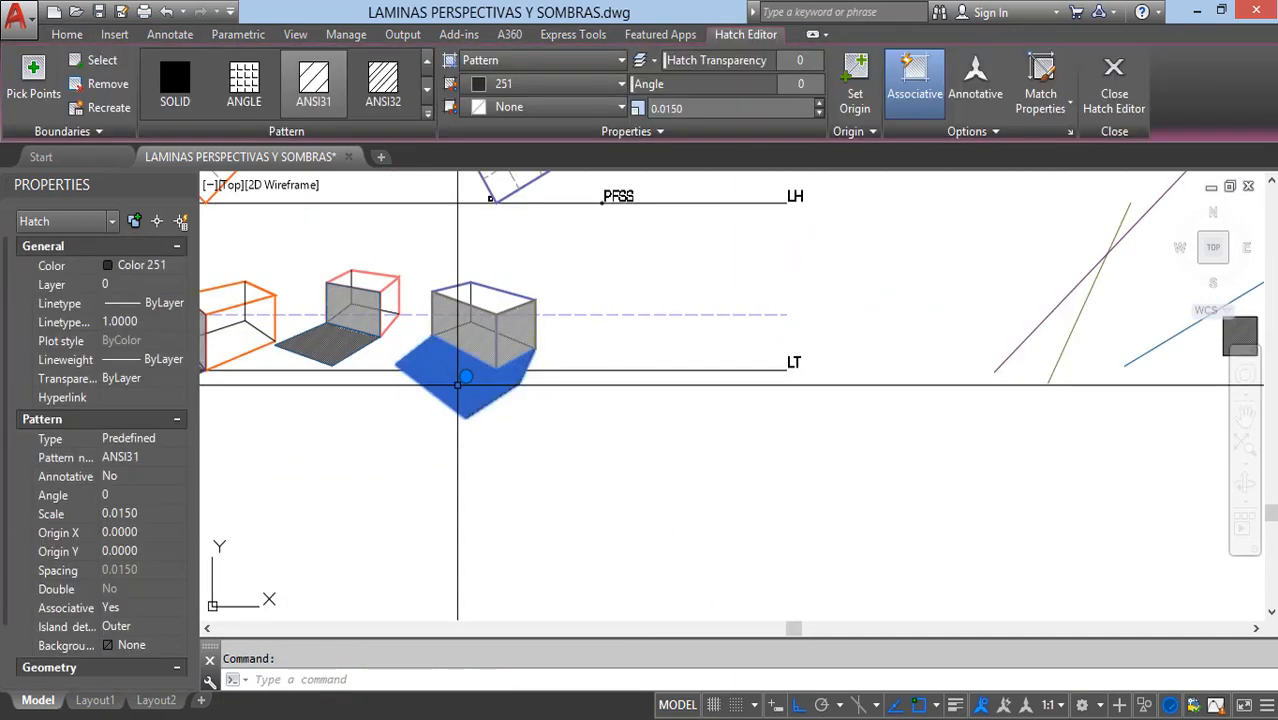
text(ma)
key(Return)
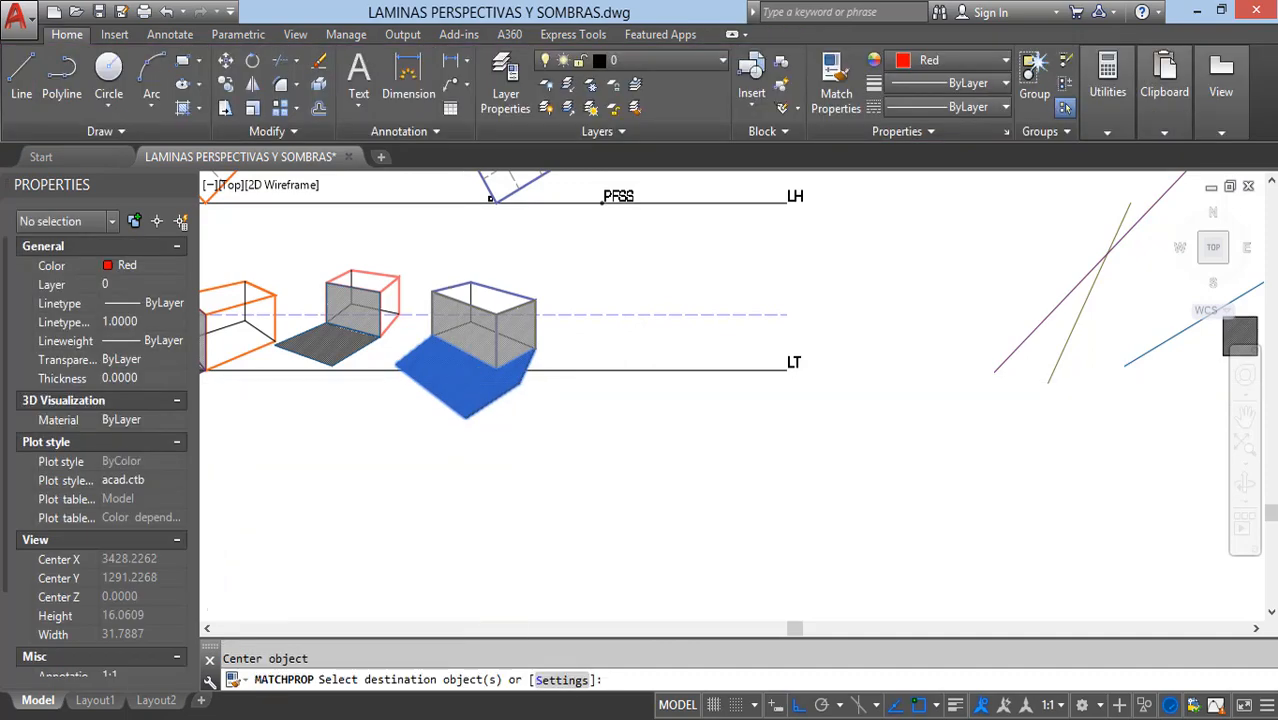
scroll(546, 384, down, 8)
scroll(748, 514, up, 8)
scroll(470, 430, up, 6)
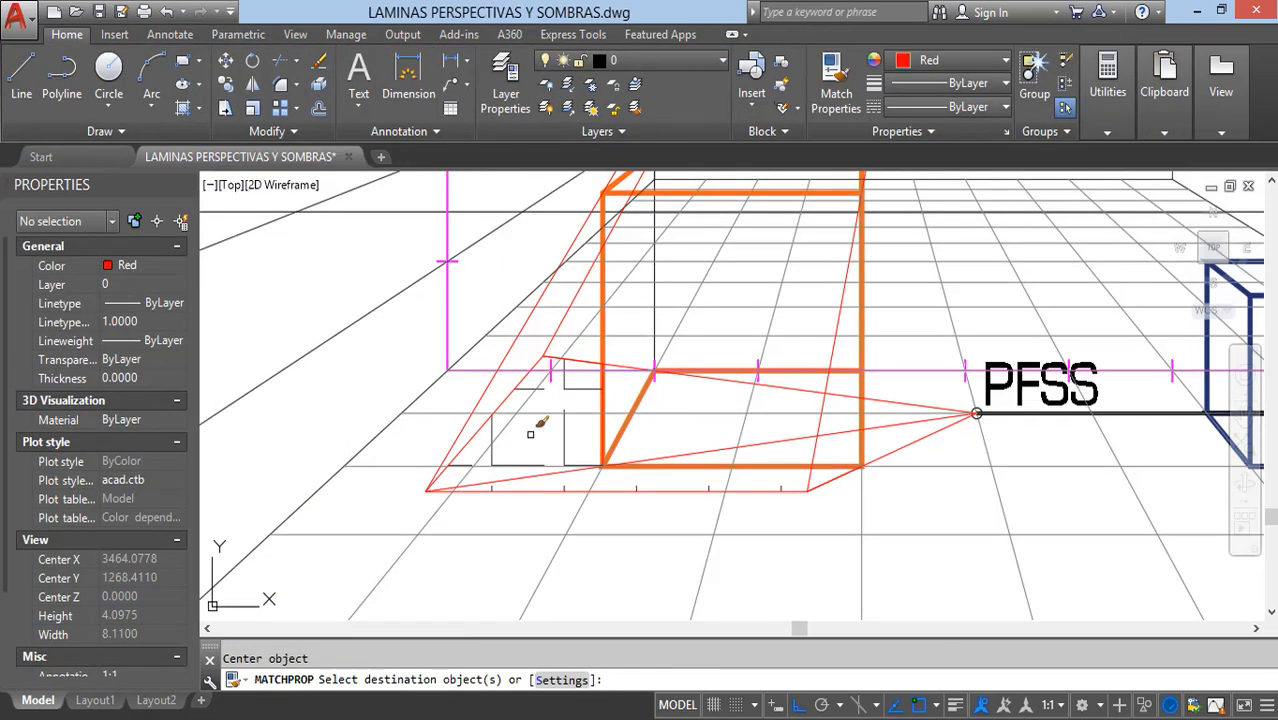
click(560, 422)
key(Escape)
Step: Trace the orange box's front face with a closed polyline through its four corners
scroll(651, 477, down, 4)
scroll(655, 470, up, 3)
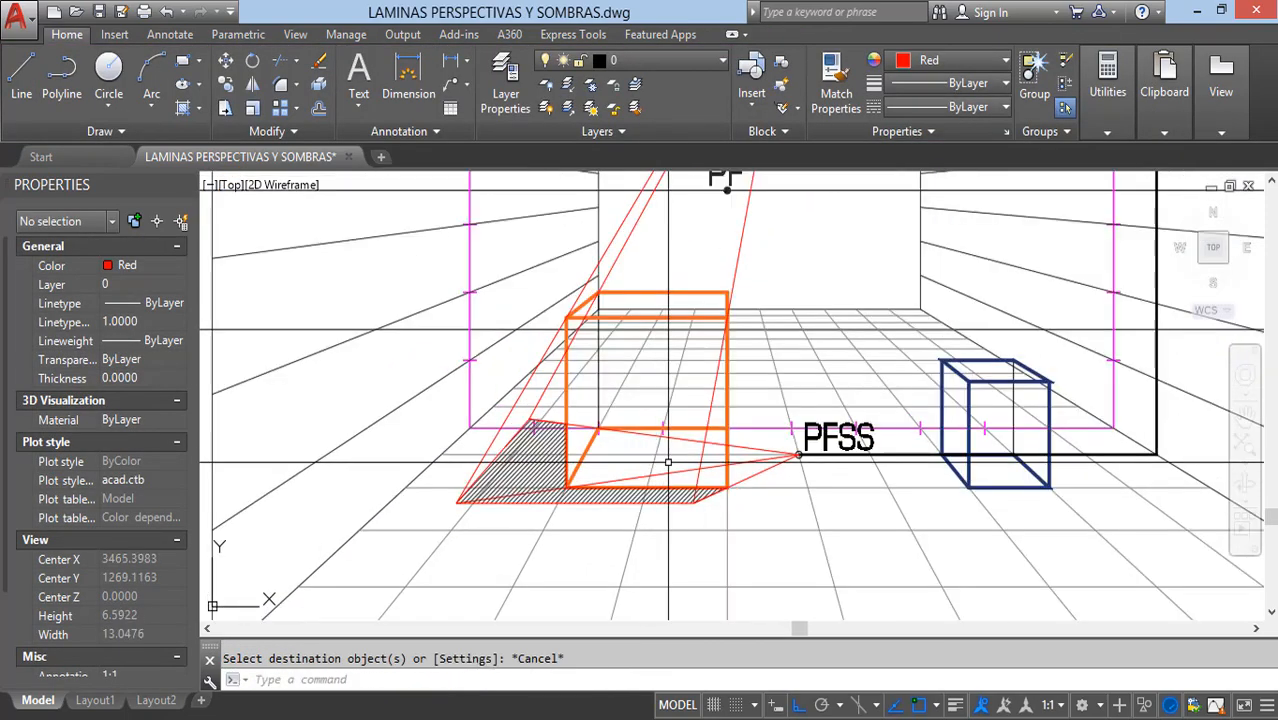
scroll(637, 468, down, 1)
text(pl)
key(Return)
scroll(695, 337, up, 2)
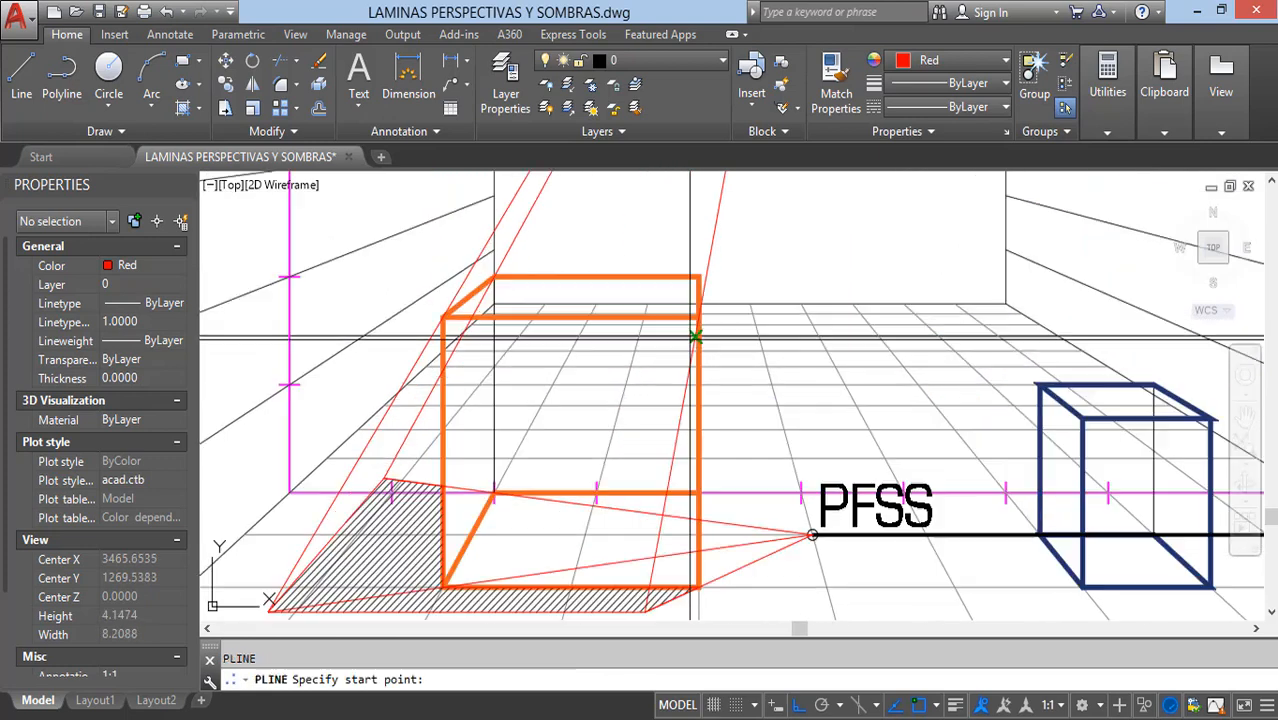
click(699, 318)
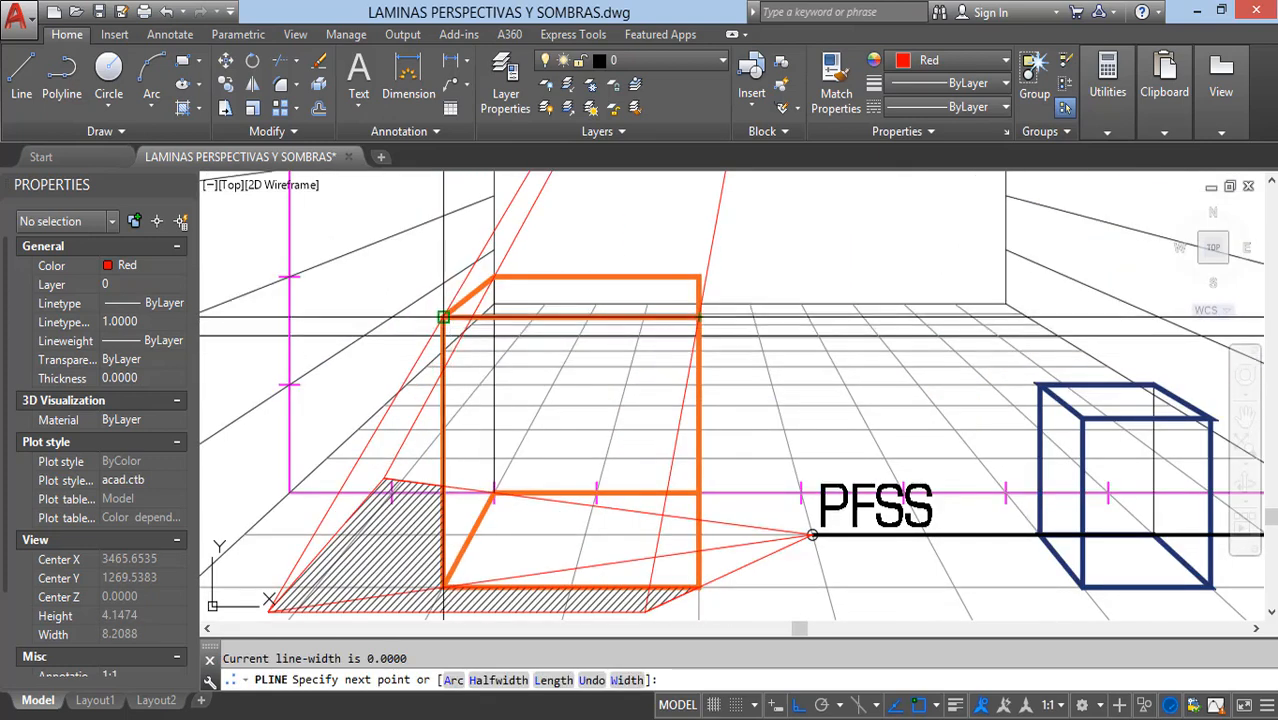
click(443, 318)
click(443, 586)
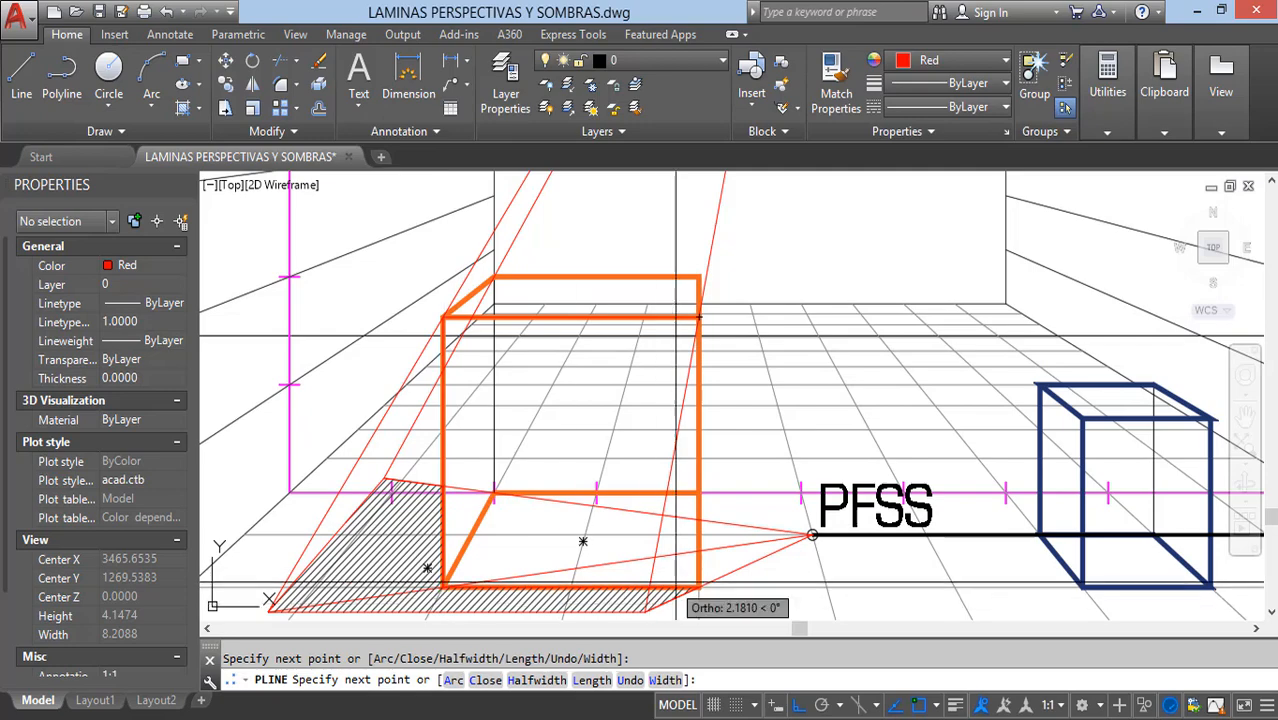
click(693, 586)
text(c)
key(Return)
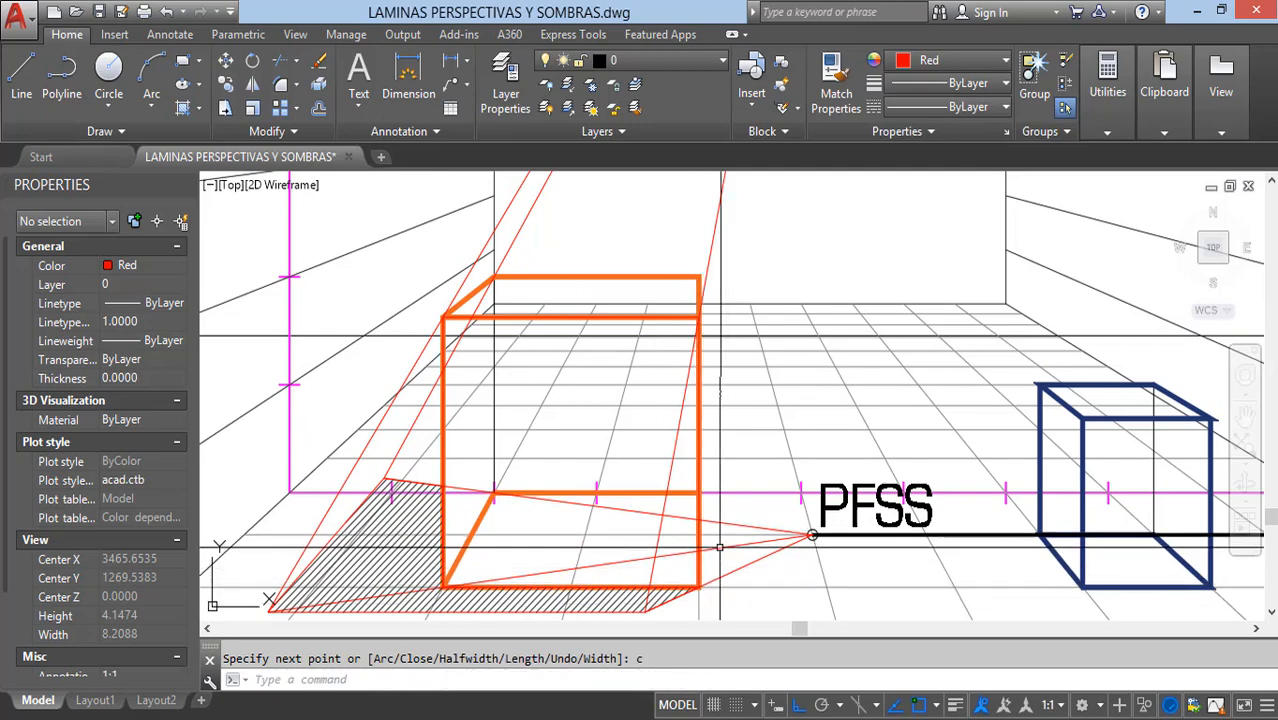
Step: Hatch the traced front face of the orange box
text(h)
key(Return)
click(693, 453)
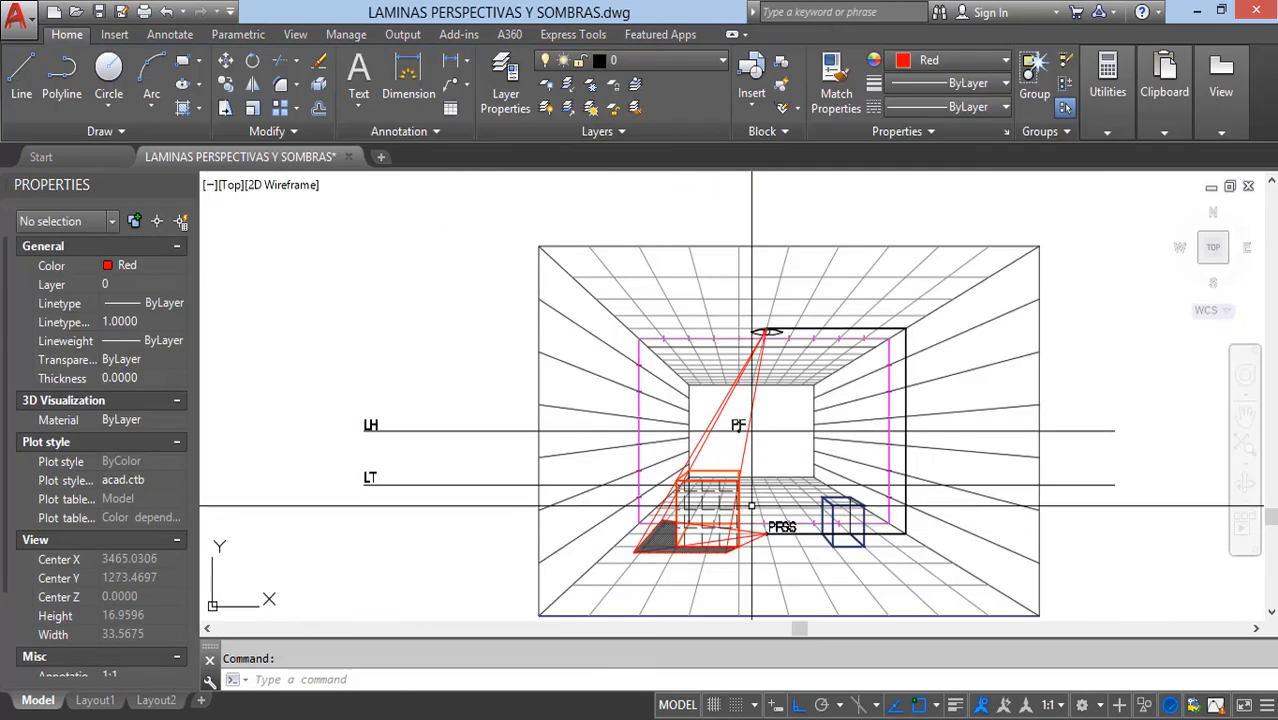
Step: Match the orange box's front face hatch to the grey ANSI31 side-face hatch of the blue box in the three-box drawing
scroll(790, 480, down, 5)
scroll(467, 325, up, 5)
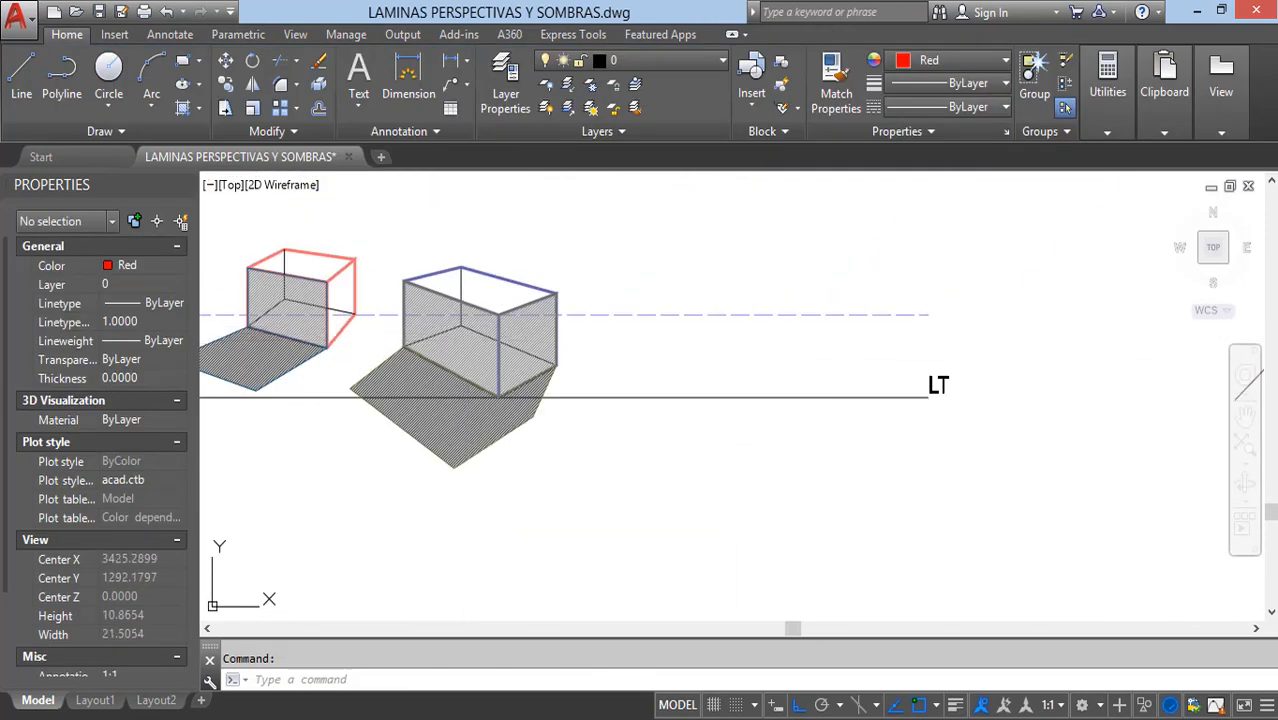
click(467, 341)
key(Return)
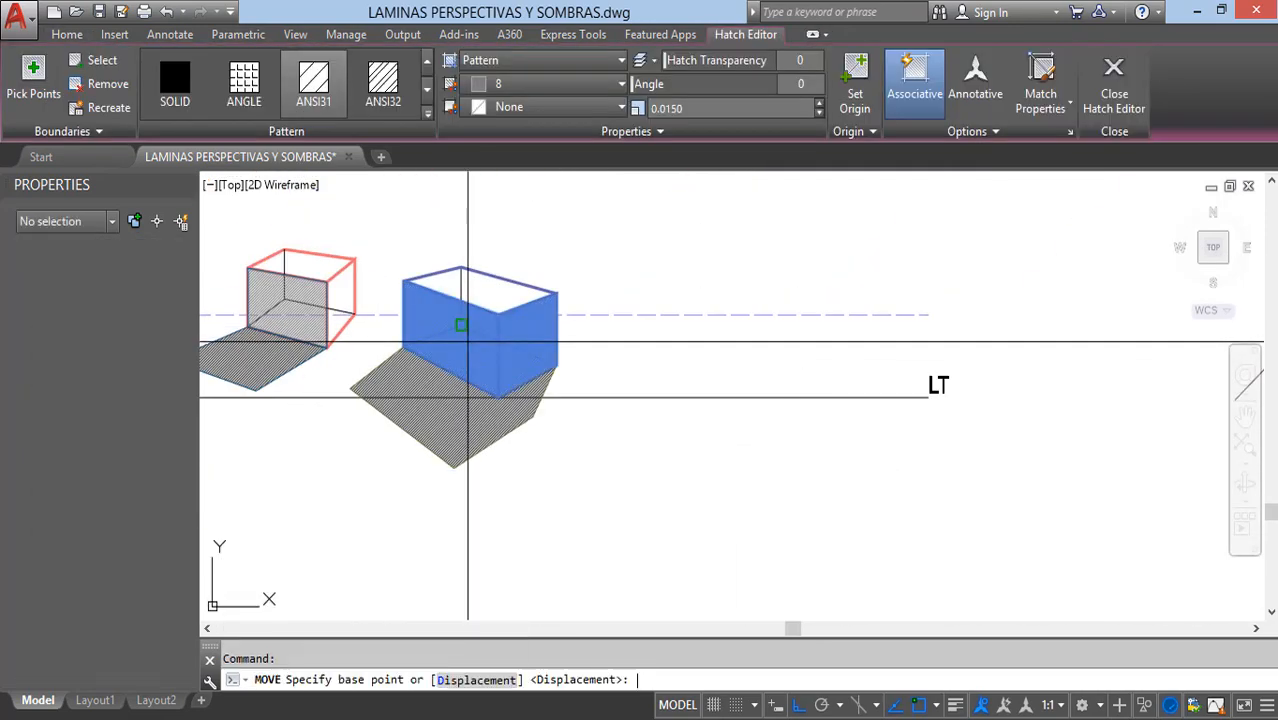
key(Escape)
click(481, 352)
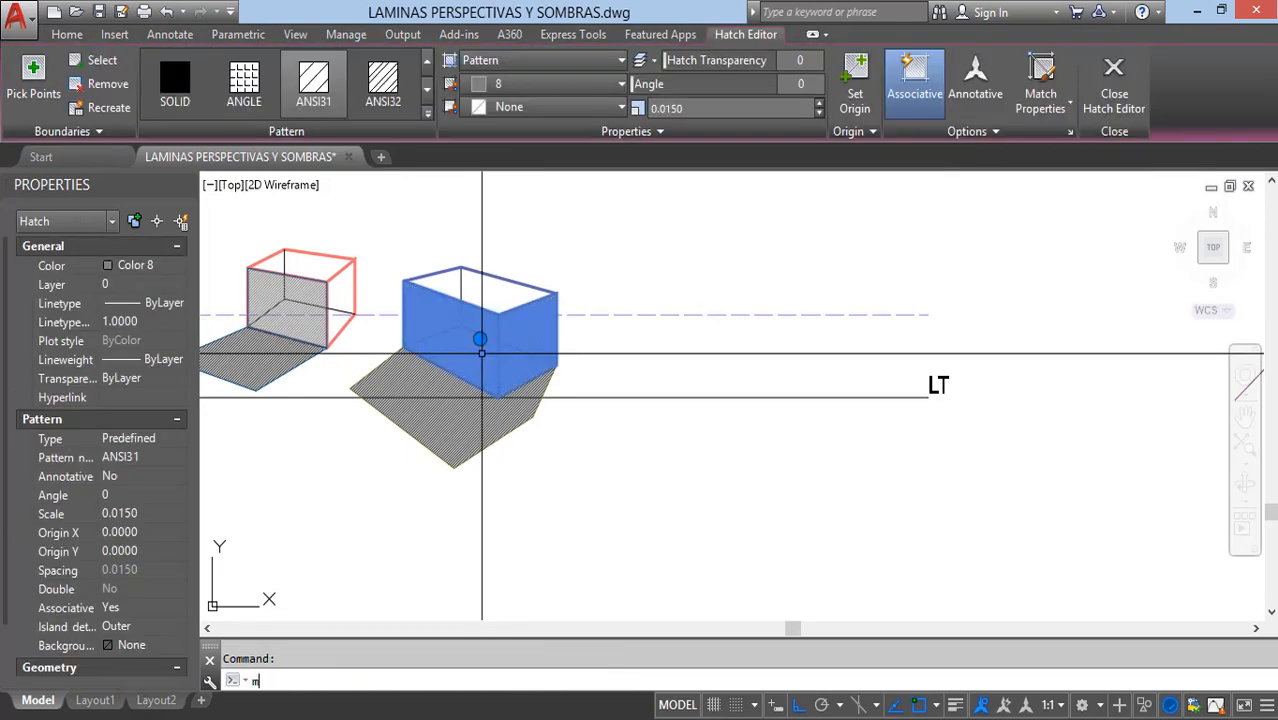
text(ma)
key(Return)
scroll(481, 350, down, 6)
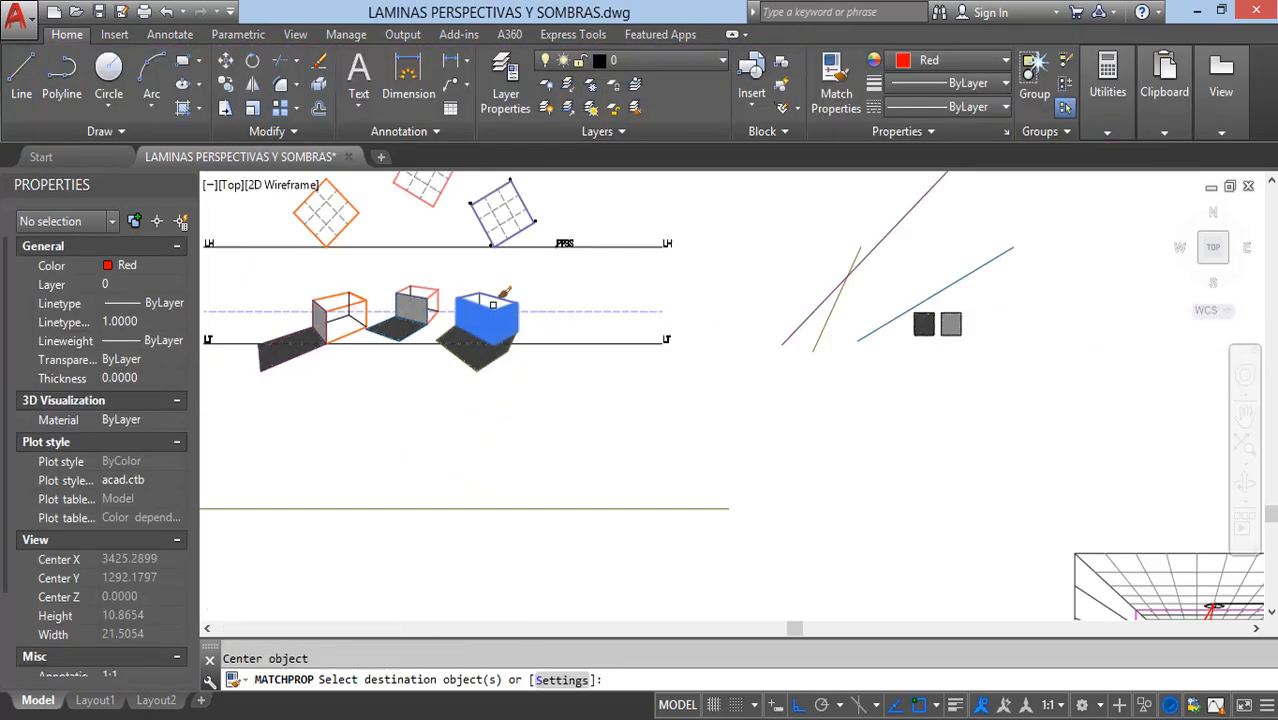
scroll(705, 450, up, 10)
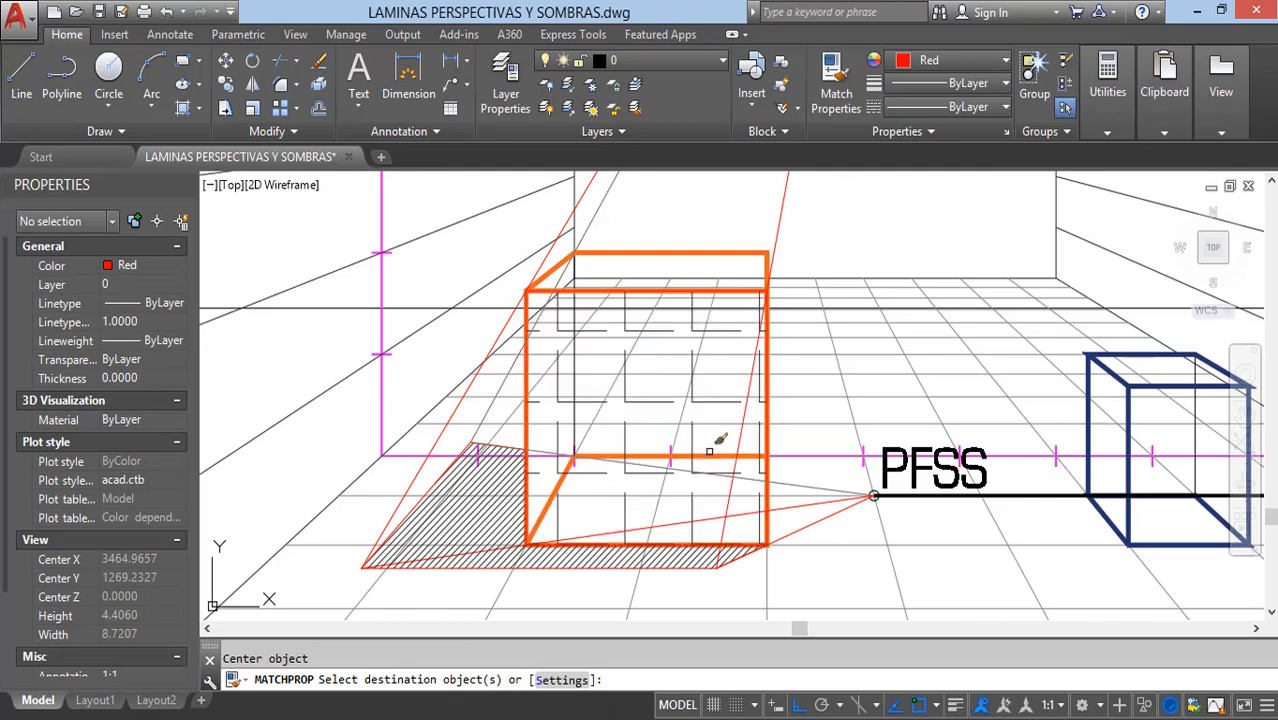
click(714, 395)
key(Escape)
Step: Draw a polyline light ray from the blue box's upper back-right corner to the ceiling lamp's light point
scroll(719, 391, down, 4)
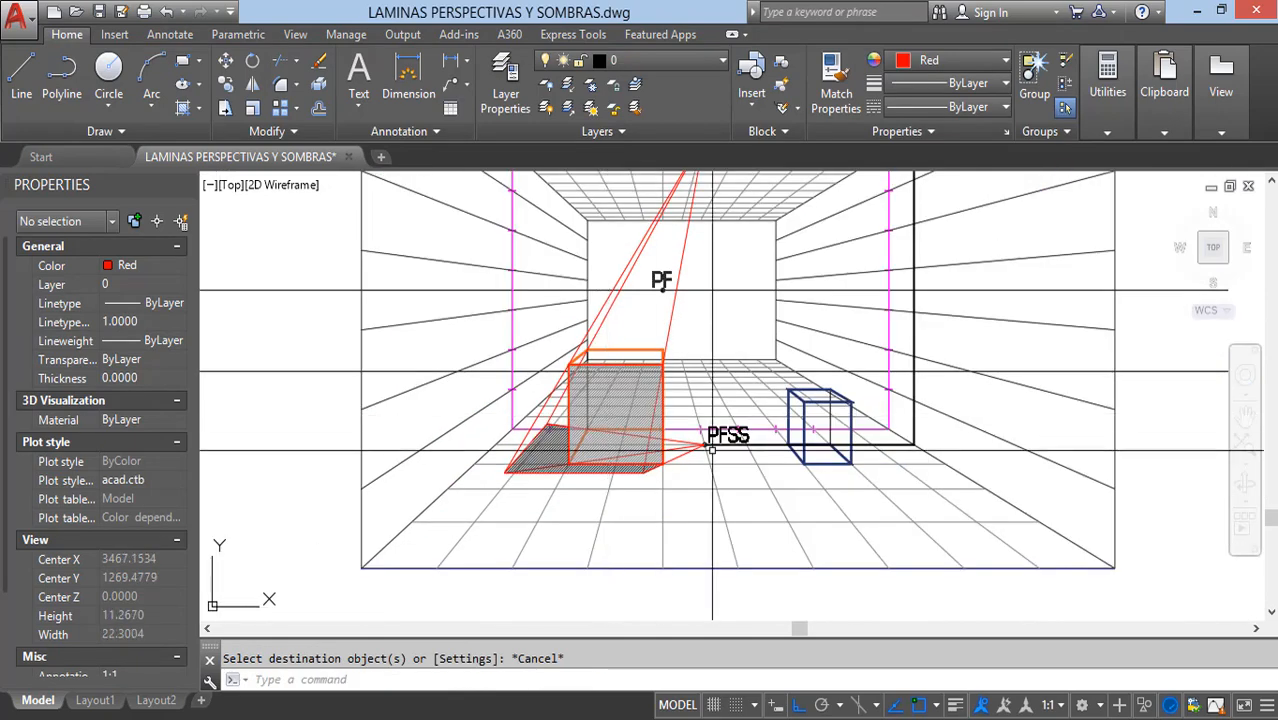
middle_drag(677, 462, 569, 492)
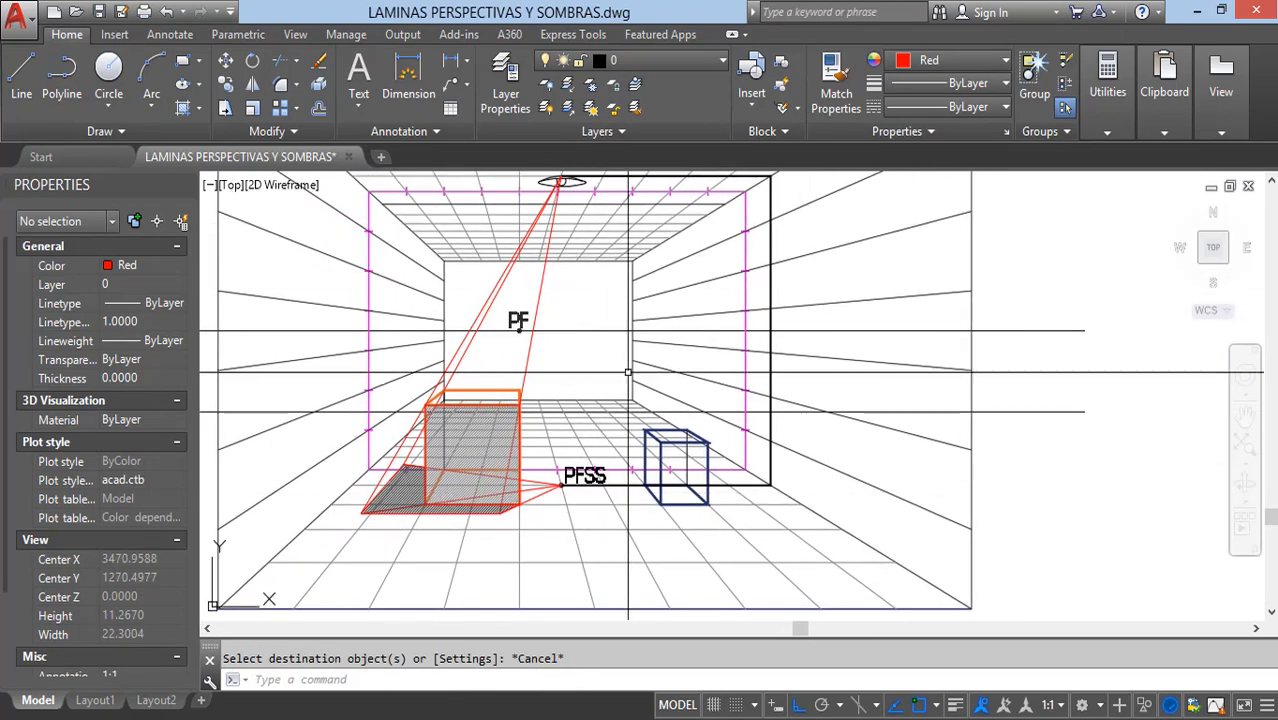
scroll(628, 372, up, 3)
text(p)
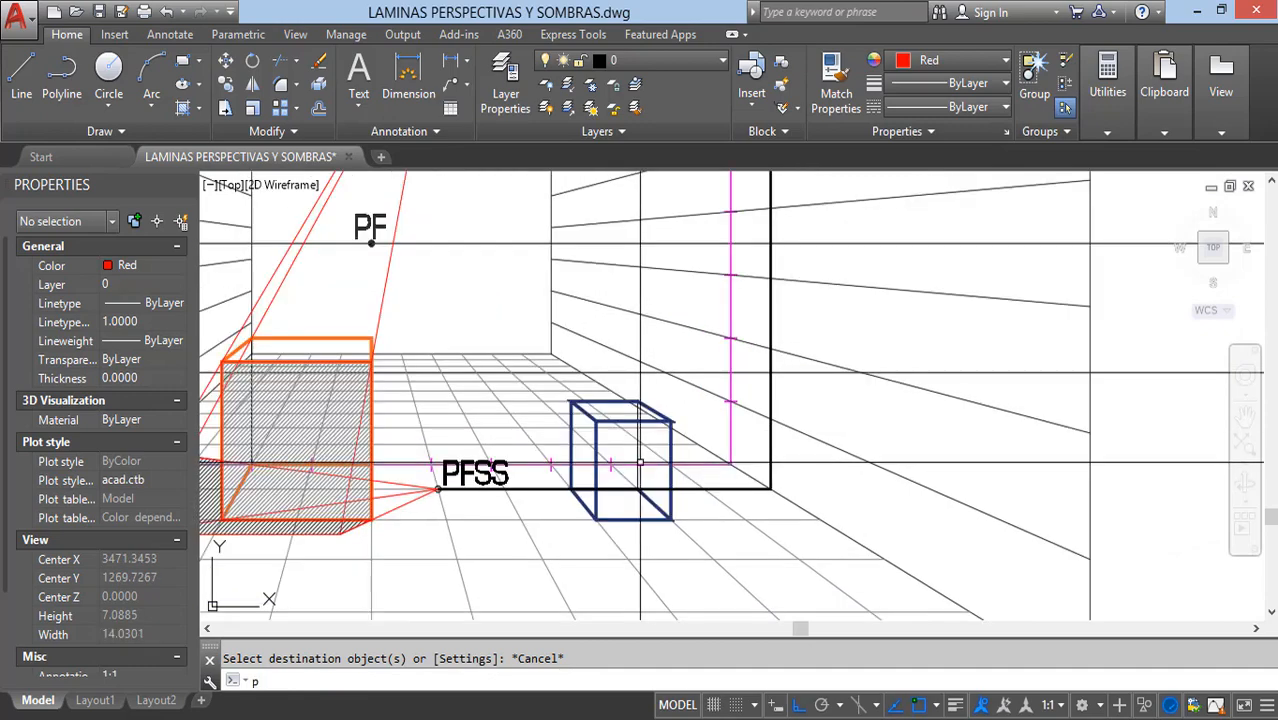
text(l)
key(Return)
scroll(651, 408, up, 9)
click(641, 402)
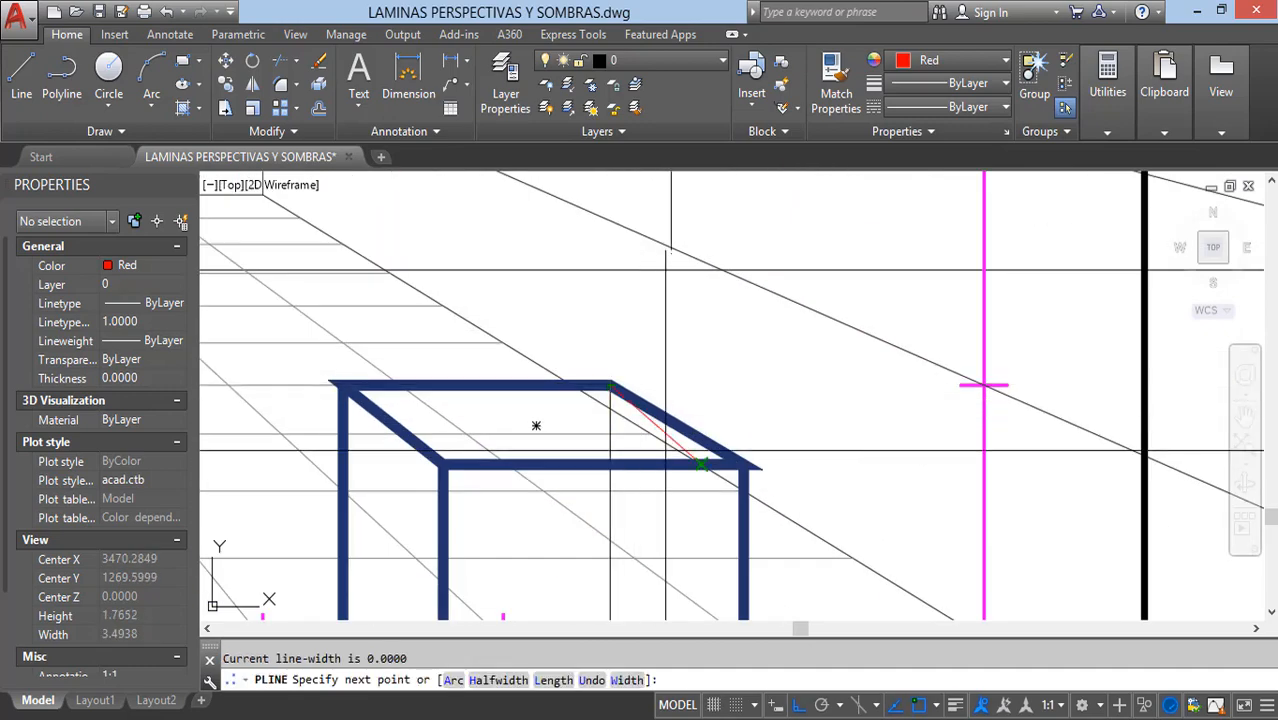
scroll(700, 460, down, 8)
scroll(535, 240, up, 8)
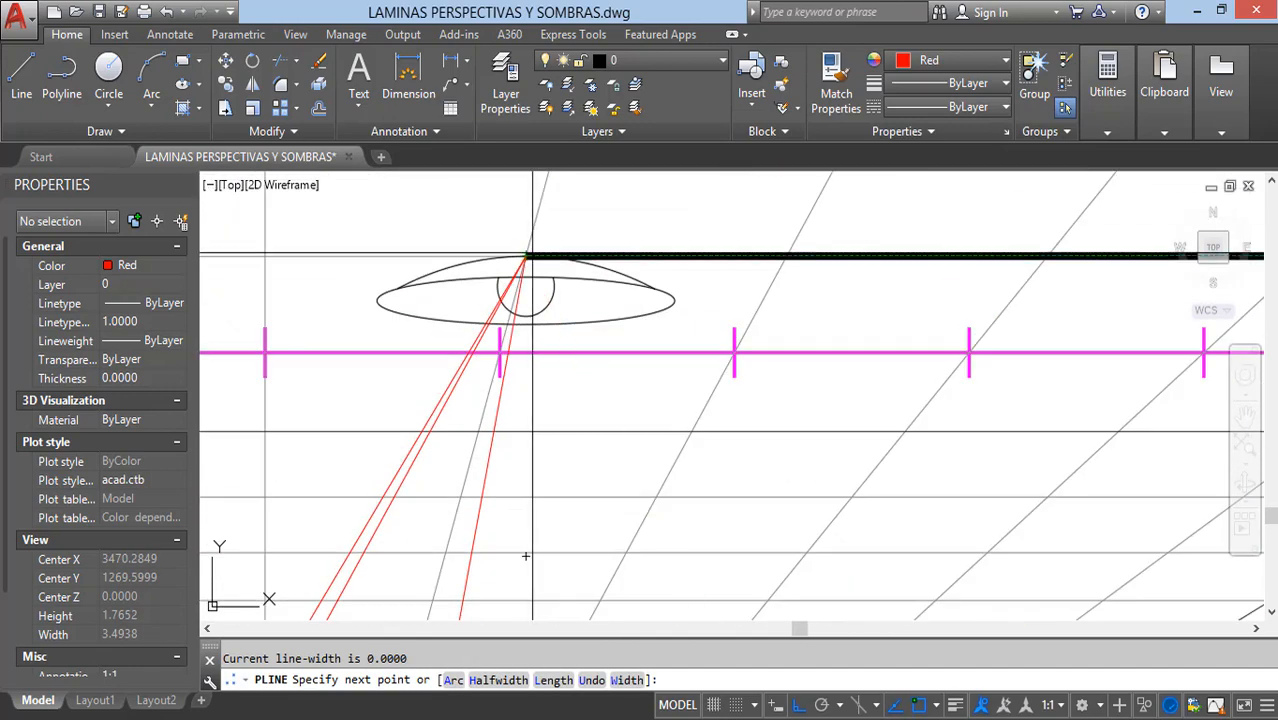
key(Escape)
Step: Draw a polyline light ray from the lamp's light point to the blue box's upper front-right corner
key(Return)
click(526, 257)
scroll(530, 262, down, 6)
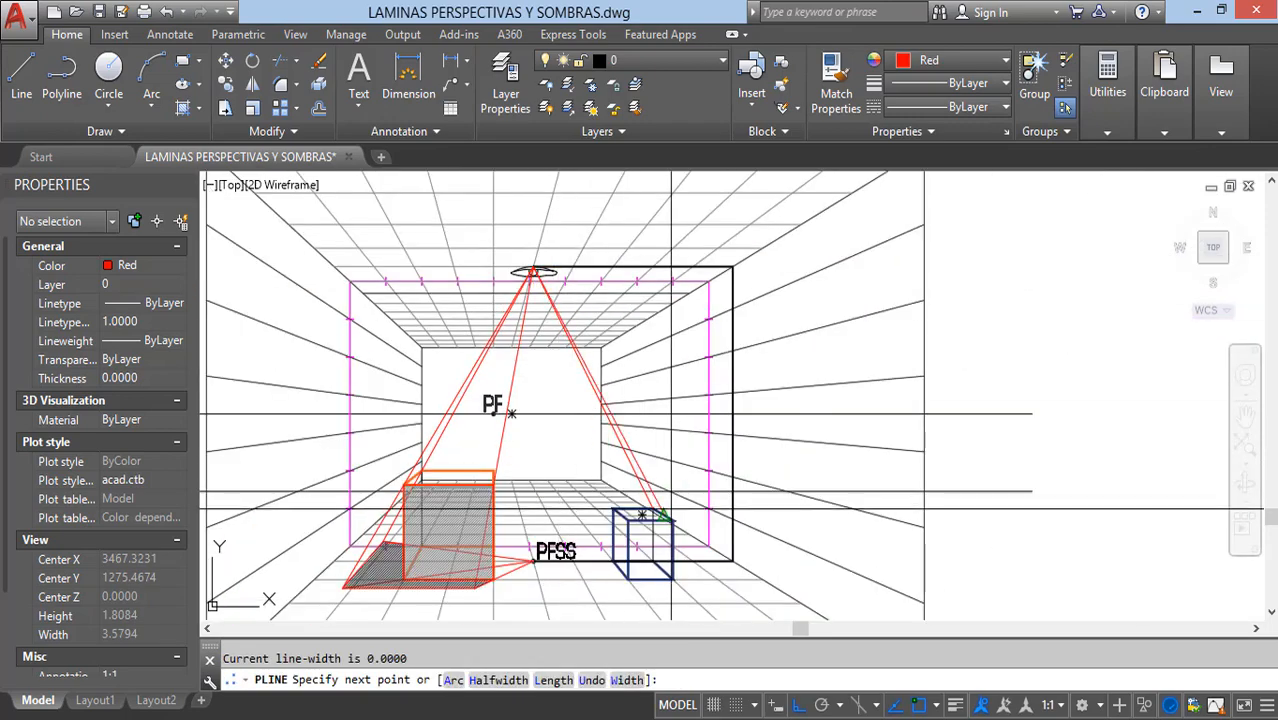
scroll(680, 534, up, 8)
click(664, 463)
key(Escape)
Step: Draw a polyline light ray from the blue box's upper front-left corner to the lamp's light point
middle_drag(430, 472, 547, 408)
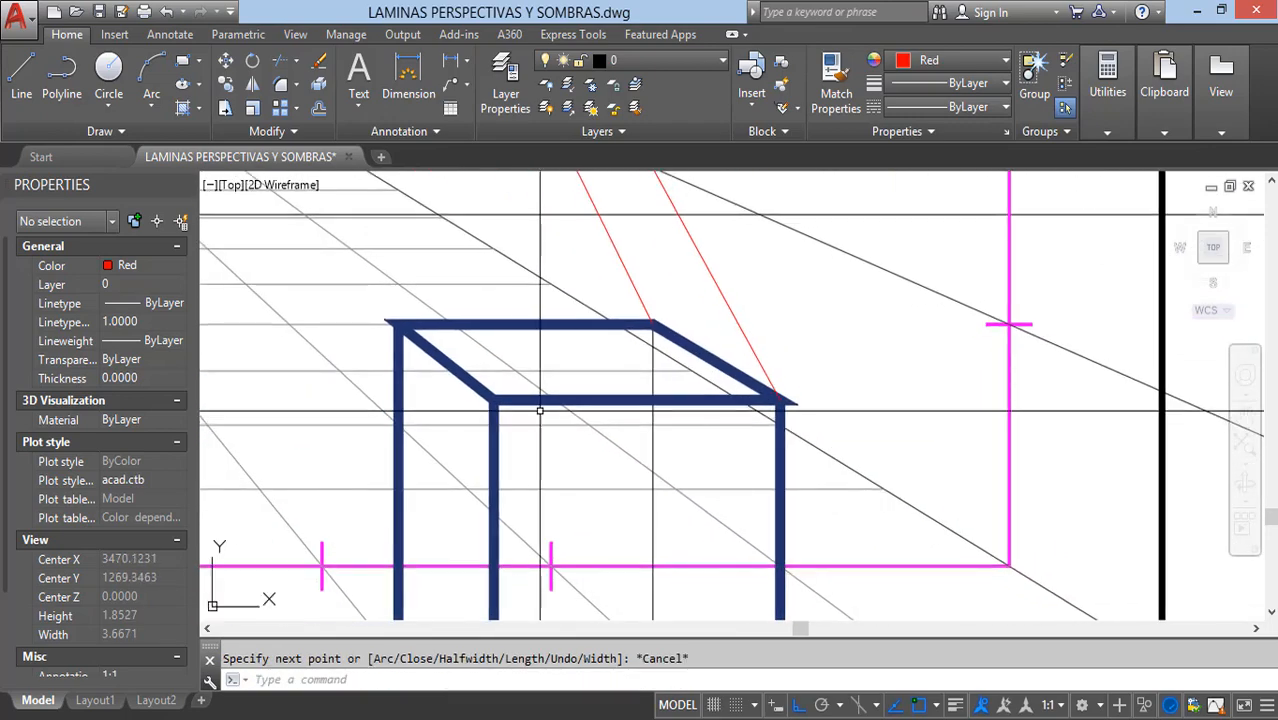
key(Return)
click(494, 400)
scroll(606, 455, down, 7)
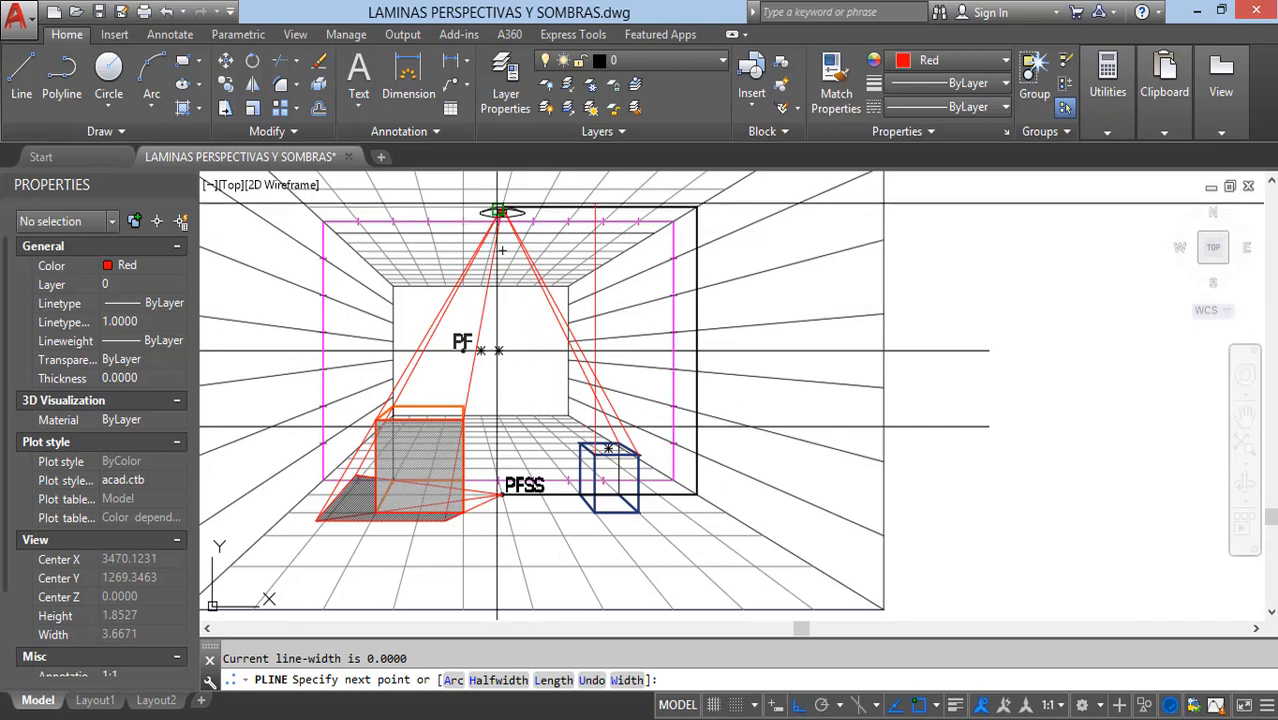
scroll(502, 250, up, 10)
key(Escape)
scroll(448, 229, down, 10)
Step: Draw a polyline floor ray from the PFSS point to the blue box's lower back-right corner
scroll(565, 407, up, 8)
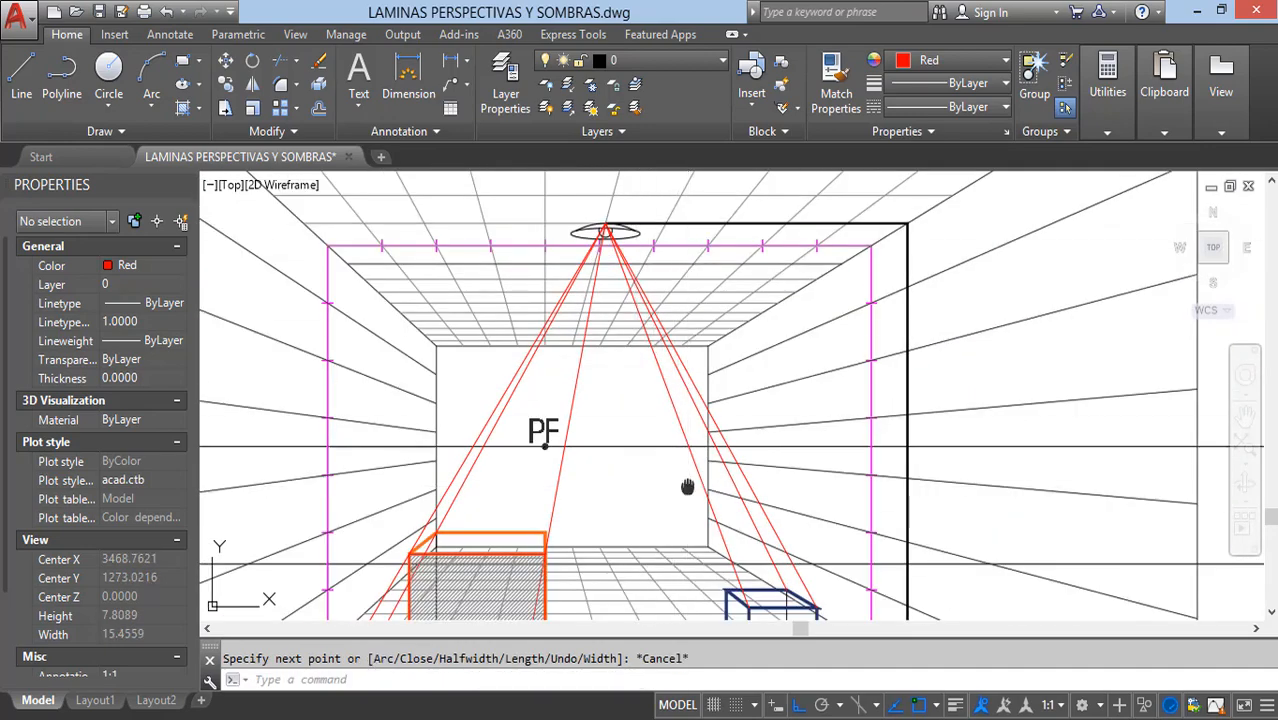
scroll(565, 407, up, 5)
key(Return)
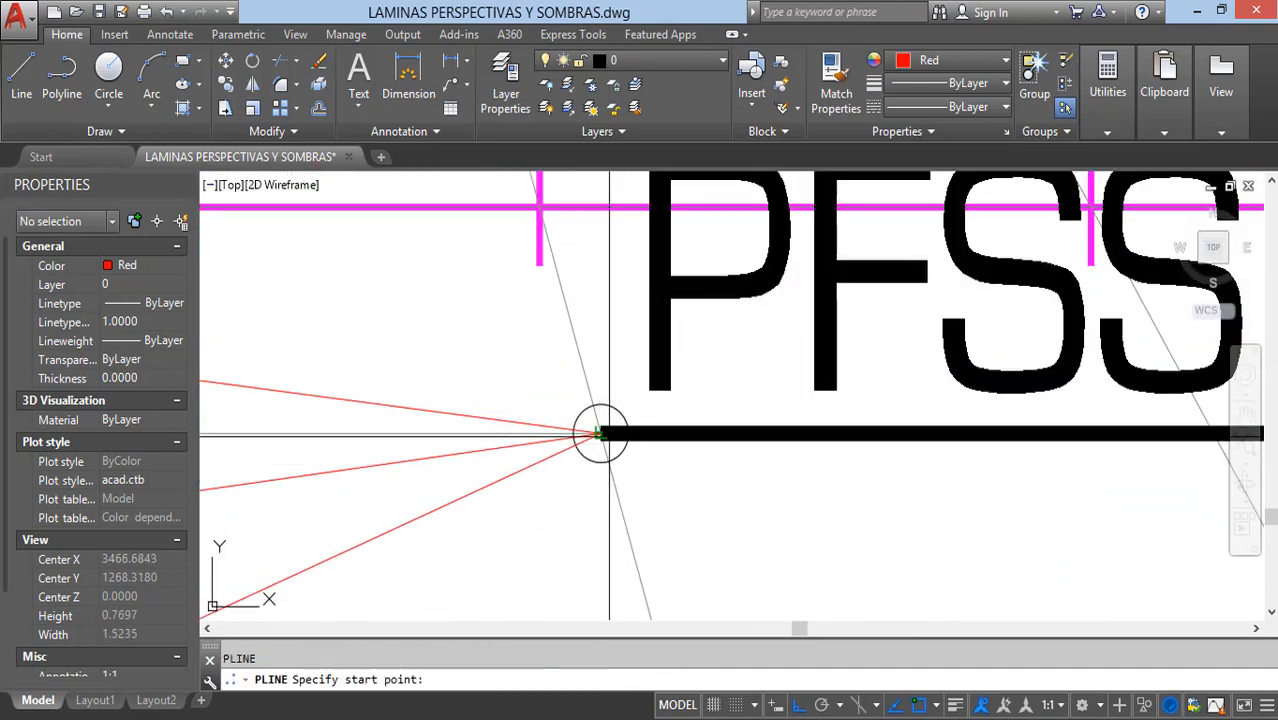
click(605, 434)
scroll(572, 467, down, 5)
scroll(760, 467, up, 5)
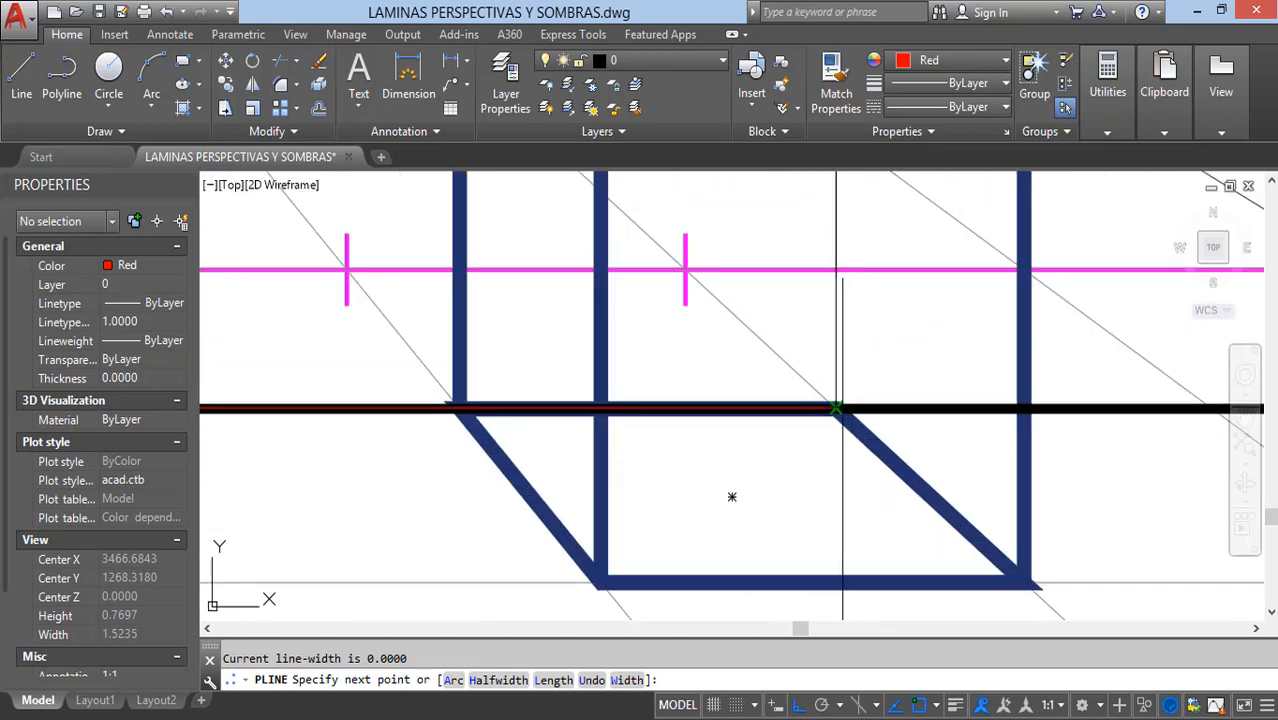
key(Escape)
Step: Draw a polyline floor ray from the blue box's lower front-right corner to the PFSS point
key(Return)
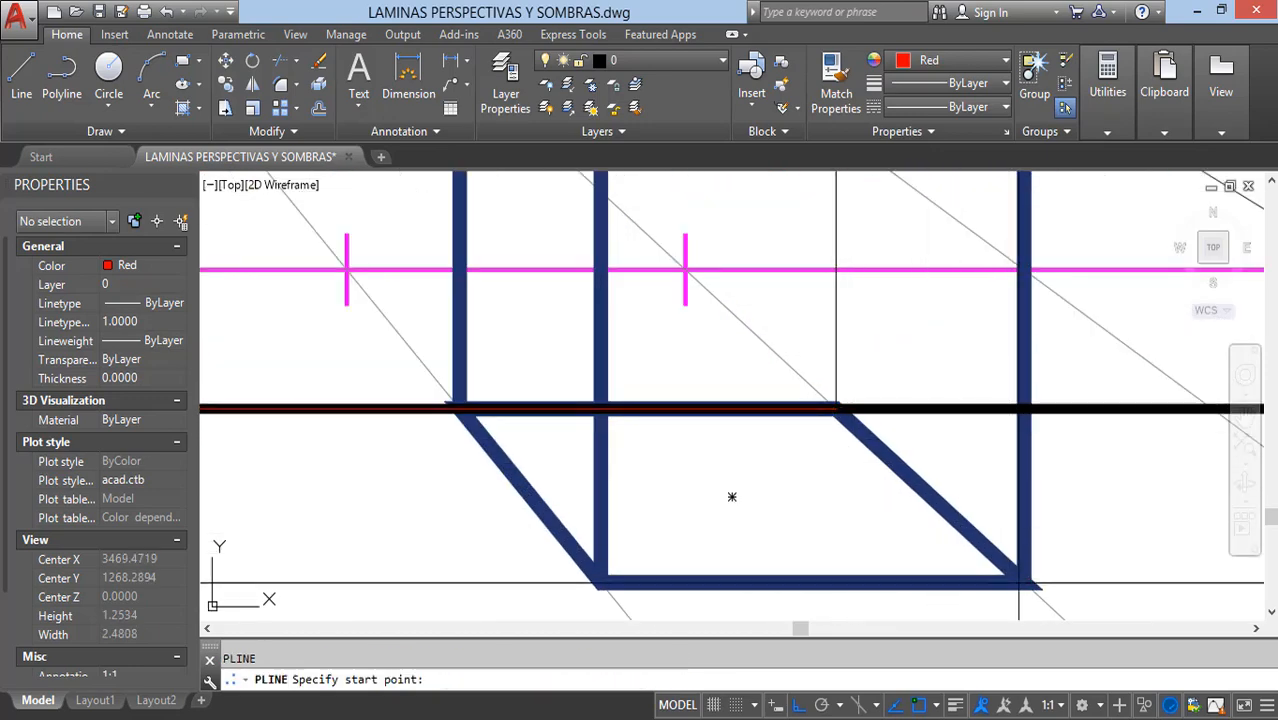
click(732, 497)
scroll(816, 504, down, 5)
scroll(585, 458, up, 5)
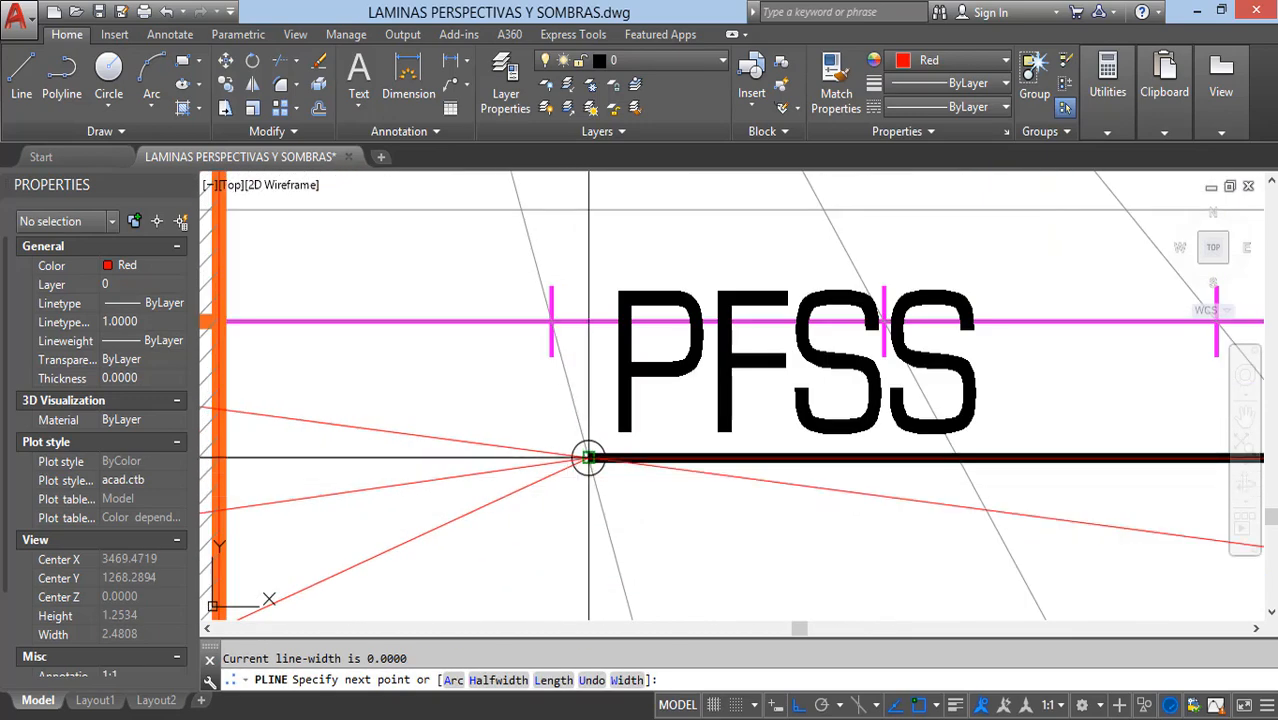
key(Escape)
Step: Draw a polyline floor ray from the PFSS point to the blue box's lower front-left corner
key(Return)
click(588, 458)
scroll(588, 458, down, 5)
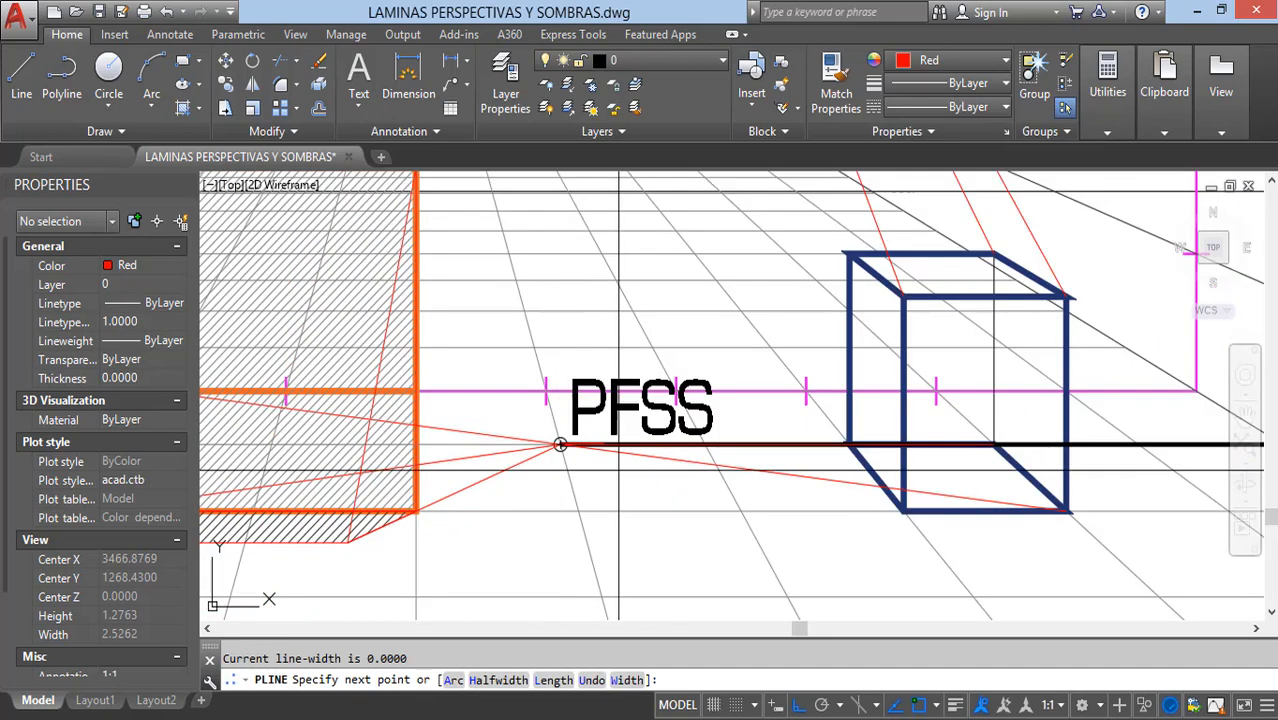
key(Escape)
scroll(949, 539, down, 1)
Step: Fillet the blue box's front-left, front-right and back-right lamp rays with their matching floor rays to form the shadow corners
middle_drag(949, 539, 773, 548)
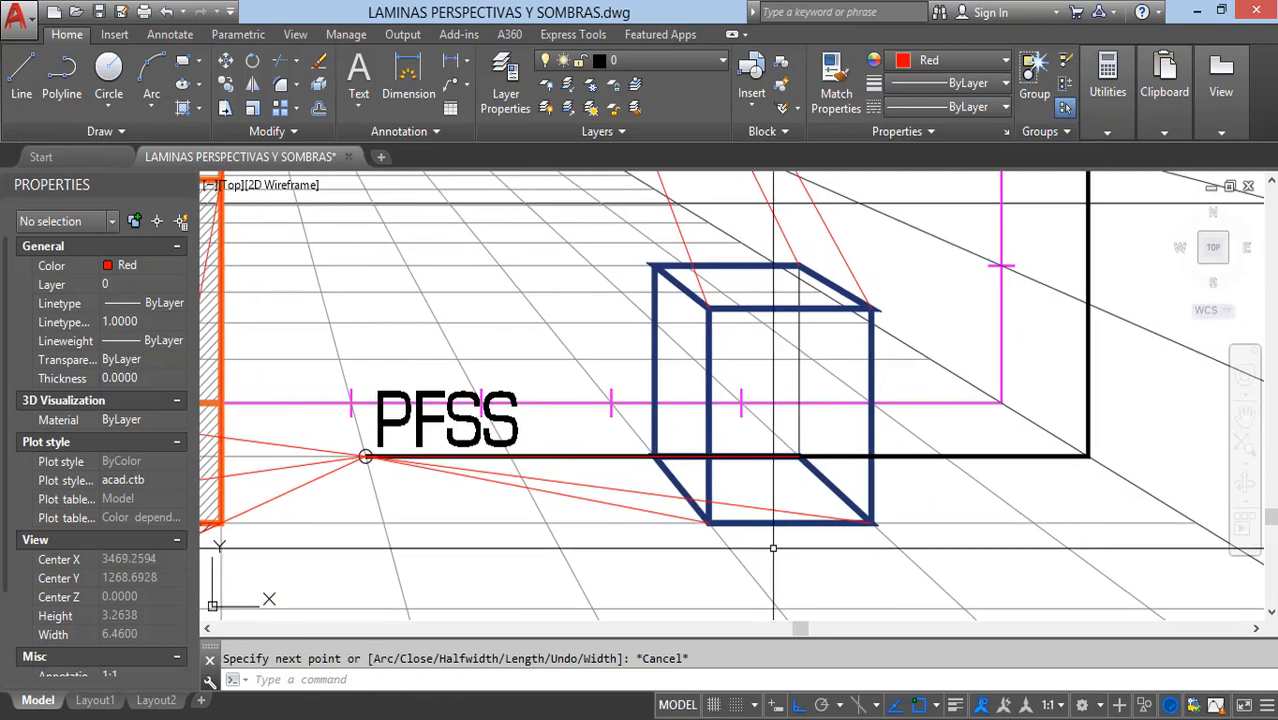
text(f)
key(Return)
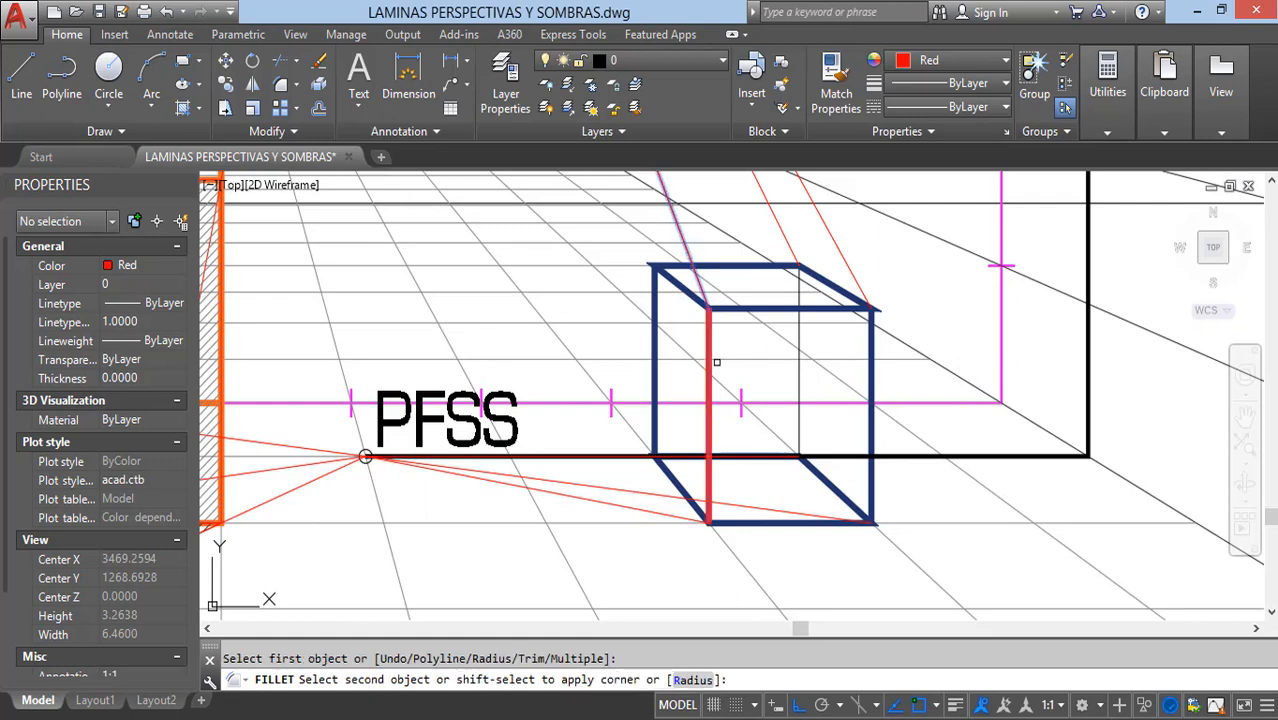
click(683, 518)
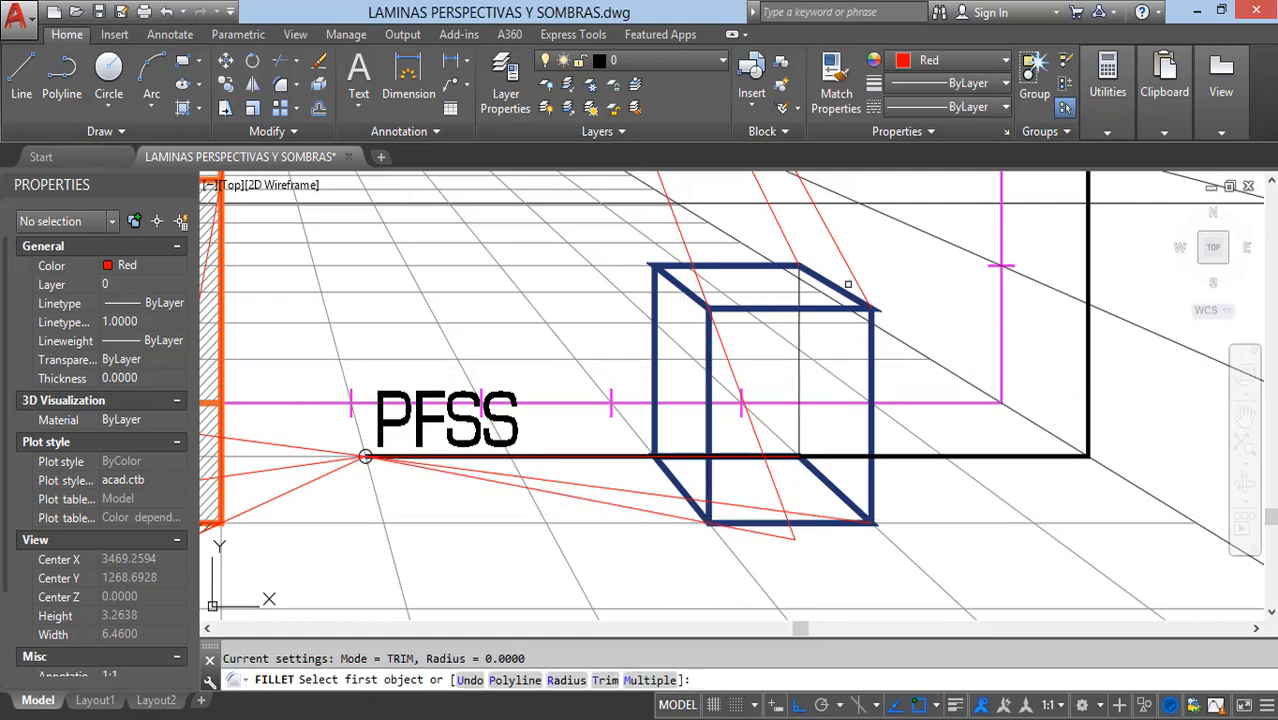
click(852, 270)
click(835, 518)
key(Escape)
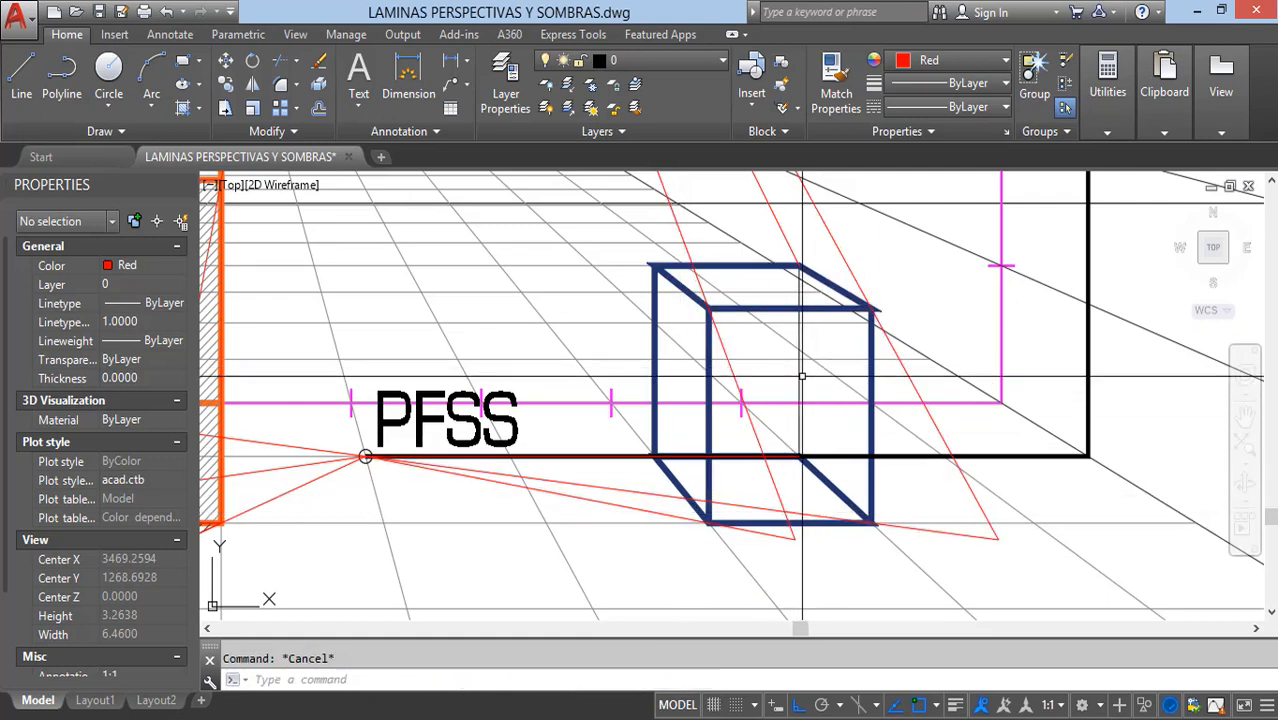
key(Return)
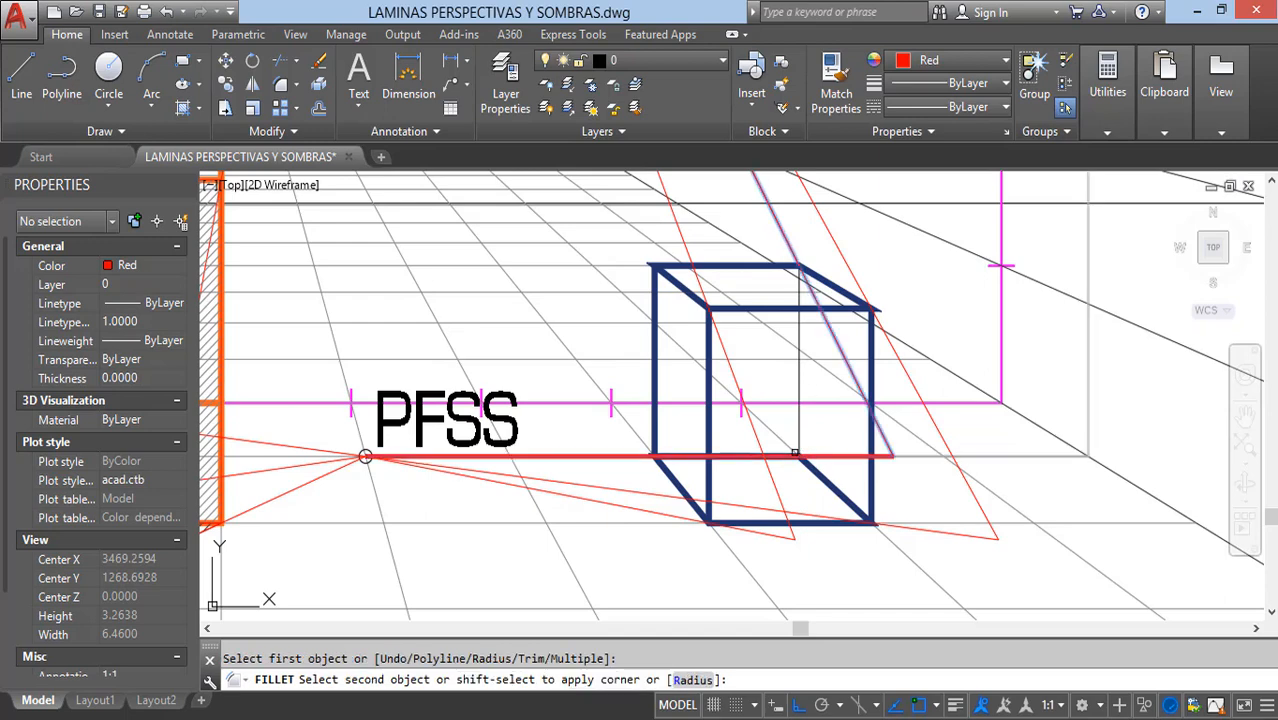
key(Escape)
Step: Trace the blue box's floor shadow with a polyline through its three shadow corners and the box's lower front edge
middle_drag(926, 485, 856, 479)
text(pl)
key(Return)
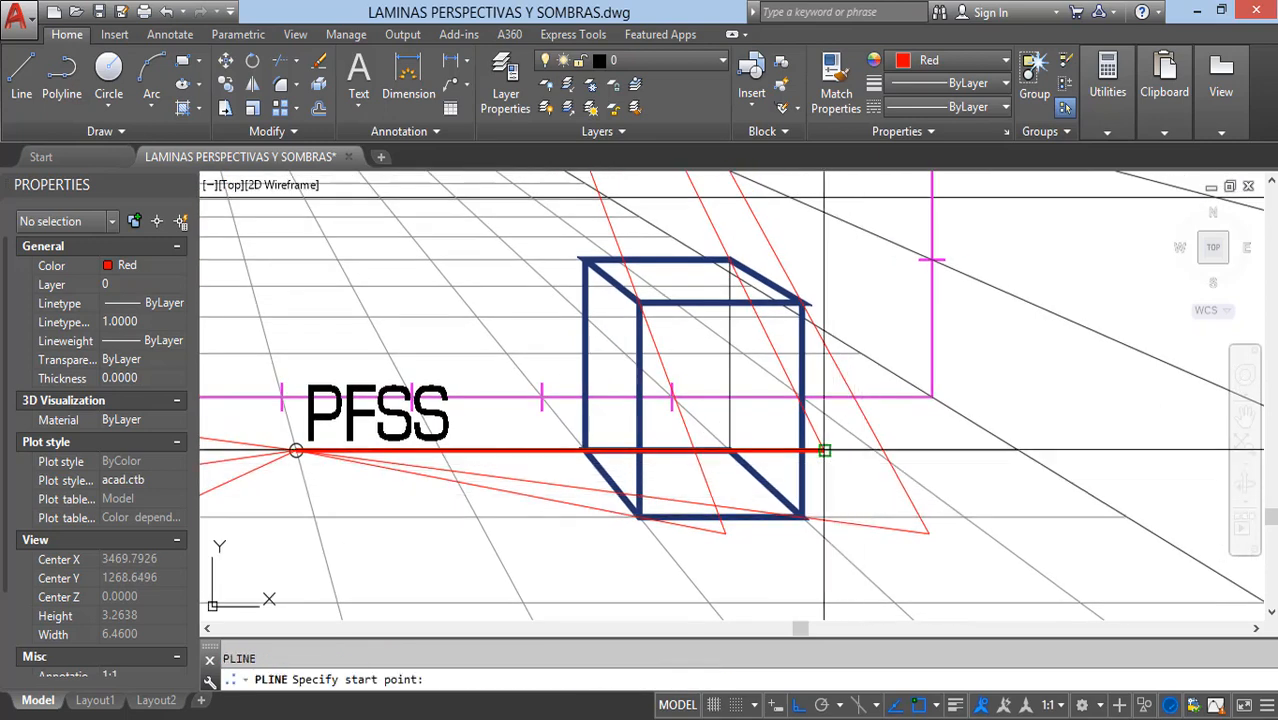
click(929, 533)
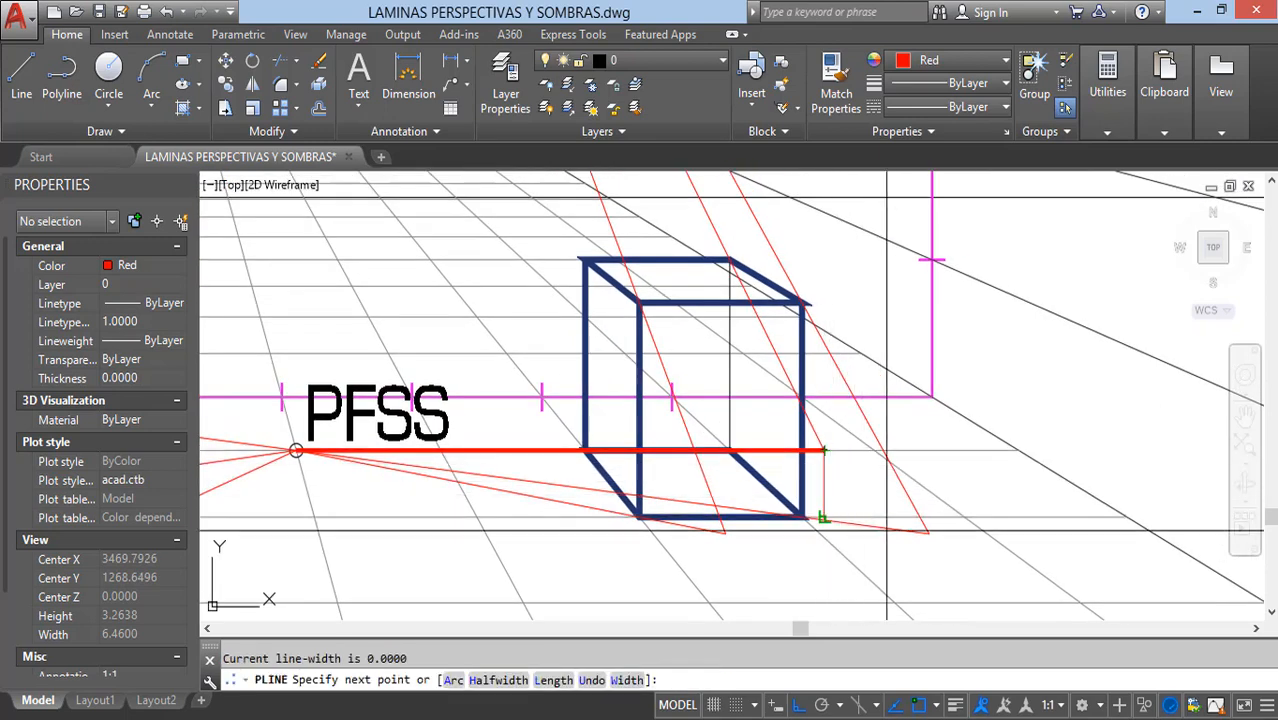
click(726, 533)
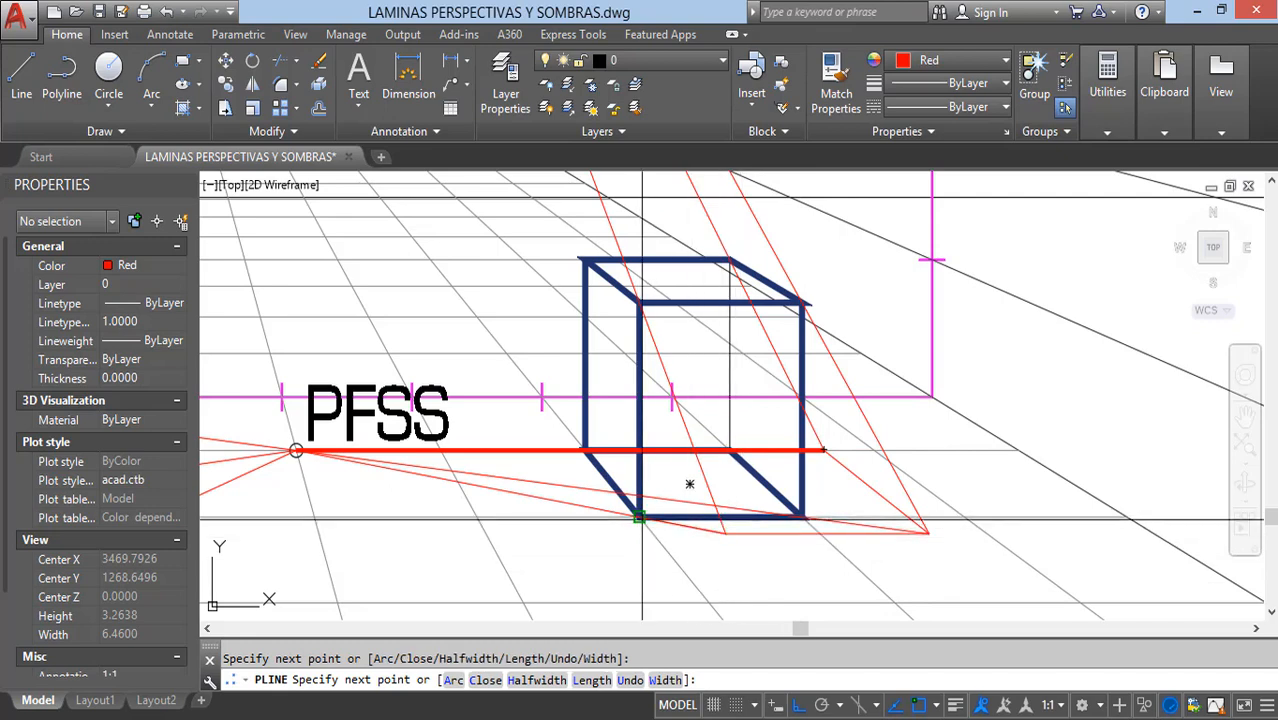
scroll(785, 528, up, 4)
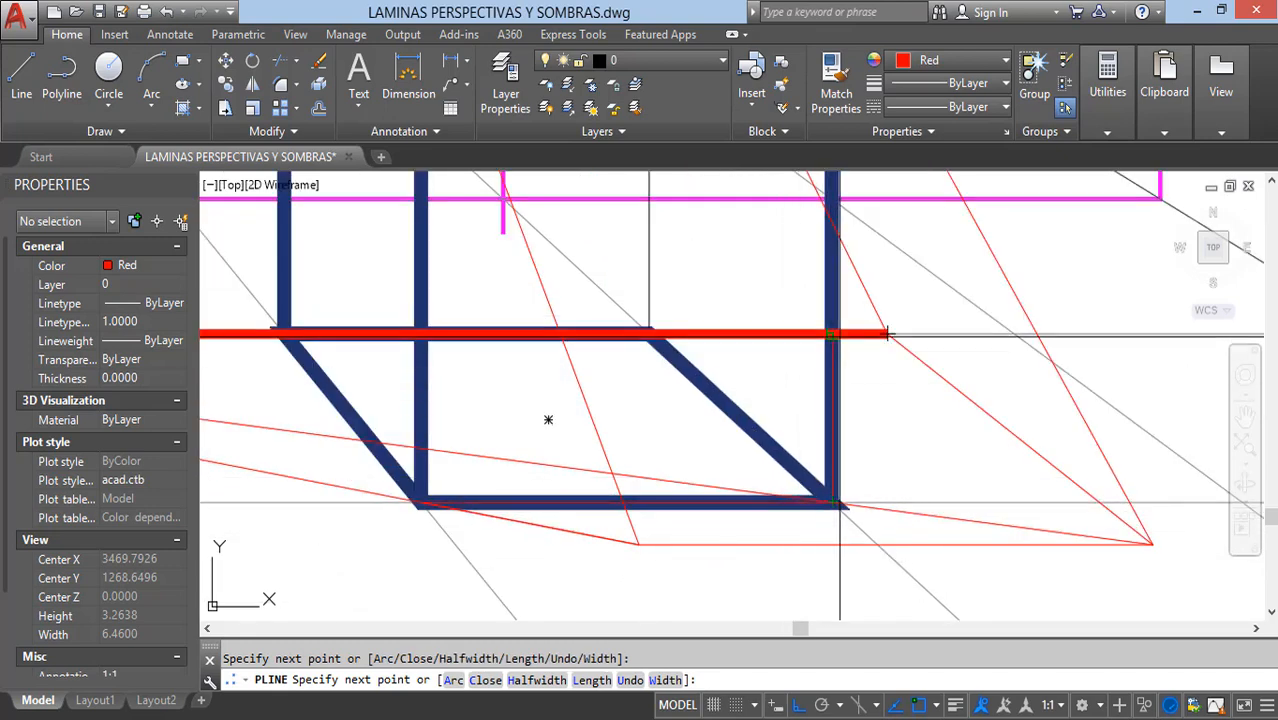
scroll(870, 390, down, 2)
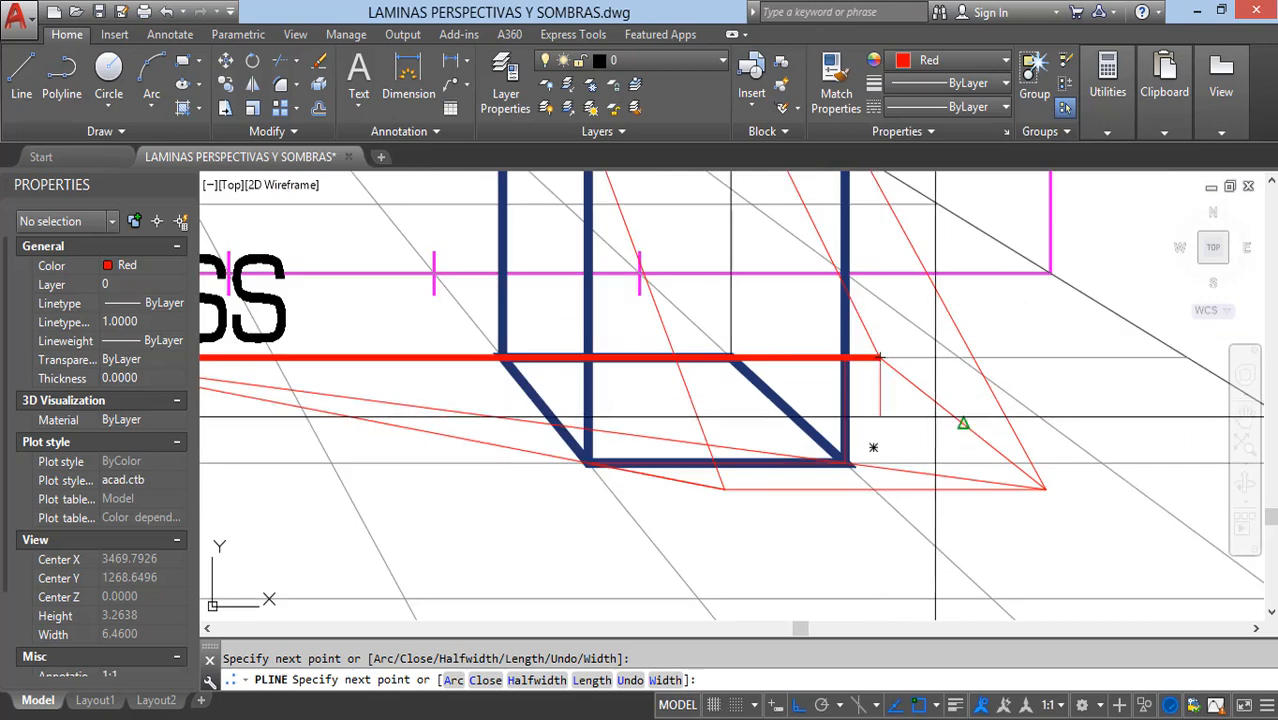
middle_drag(1033, 457, 863, 470)
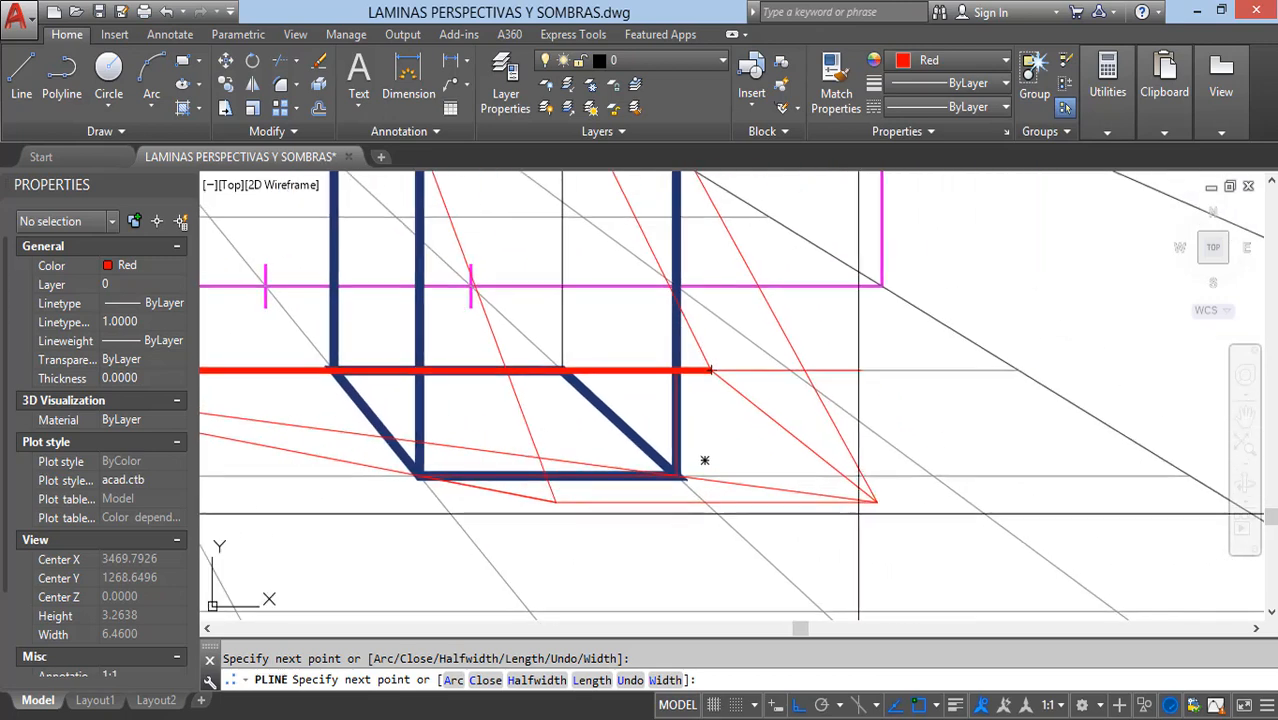
click(877, 501)
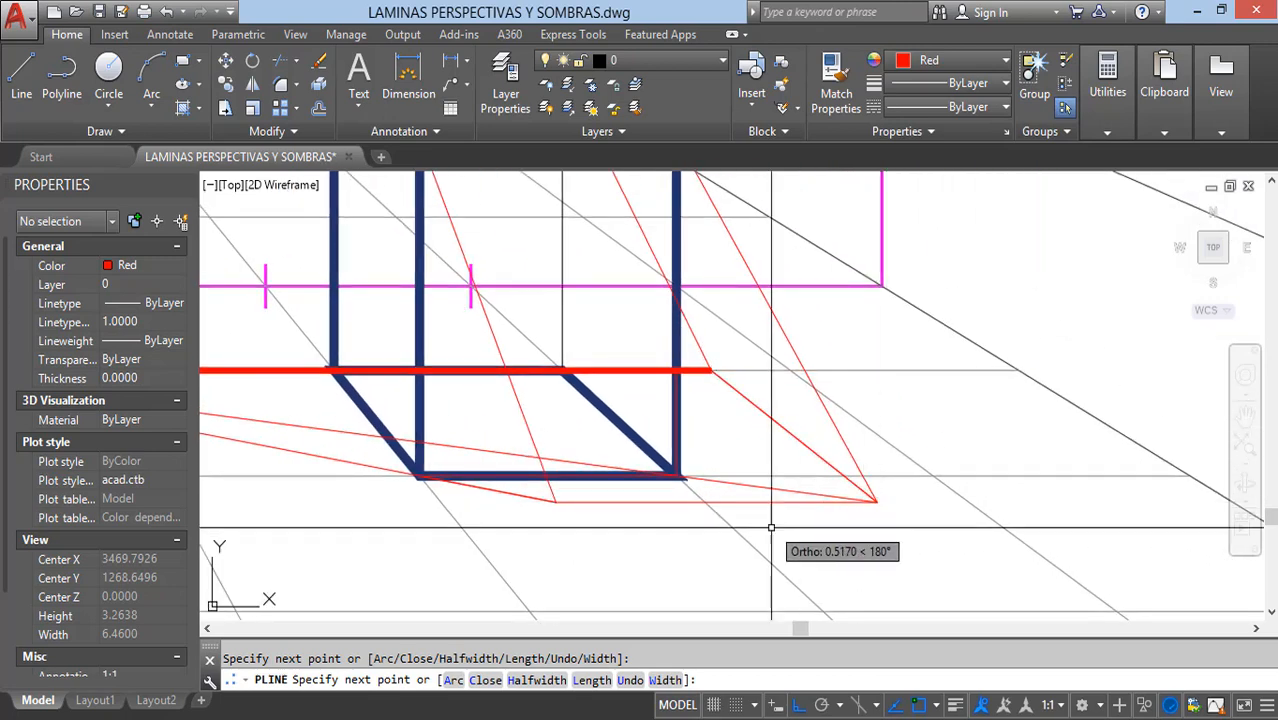
key(Return)
Step: Select the traced shadow outline and the thick floor ray from PFSS to inspect each polyline
click(775, 502)
scroll(808, 478, down, 2)
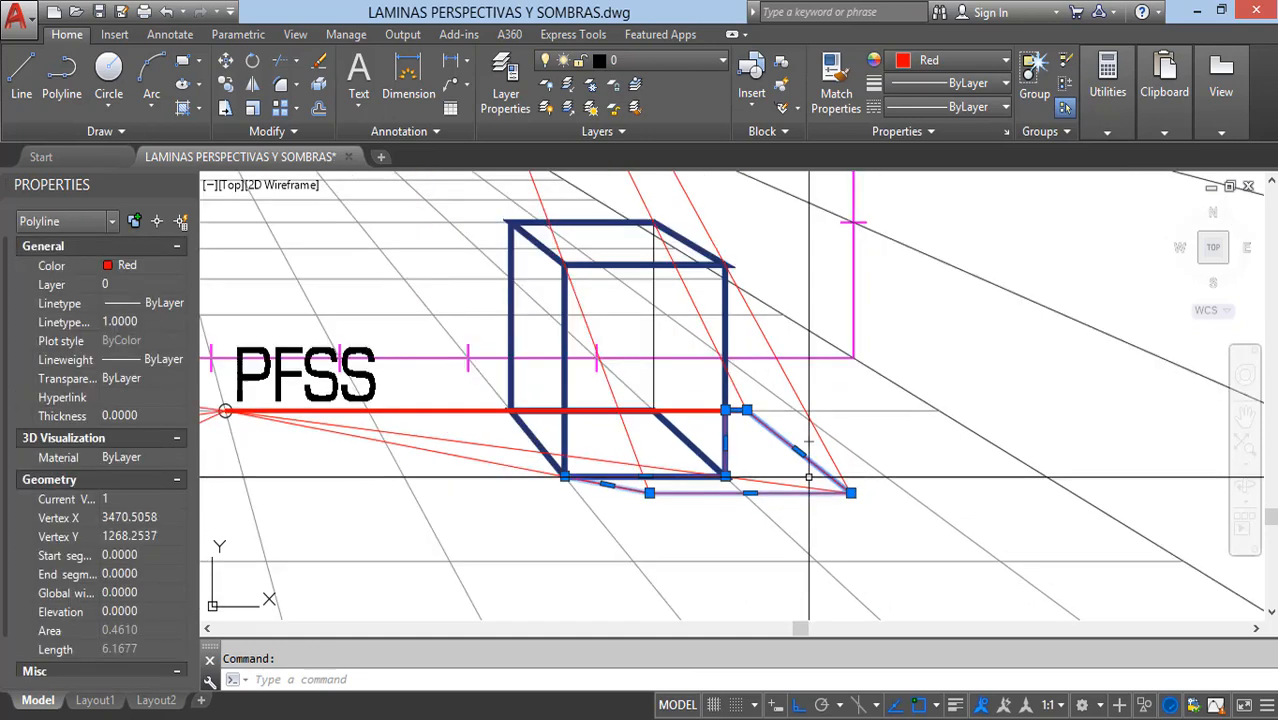
key(Escape)
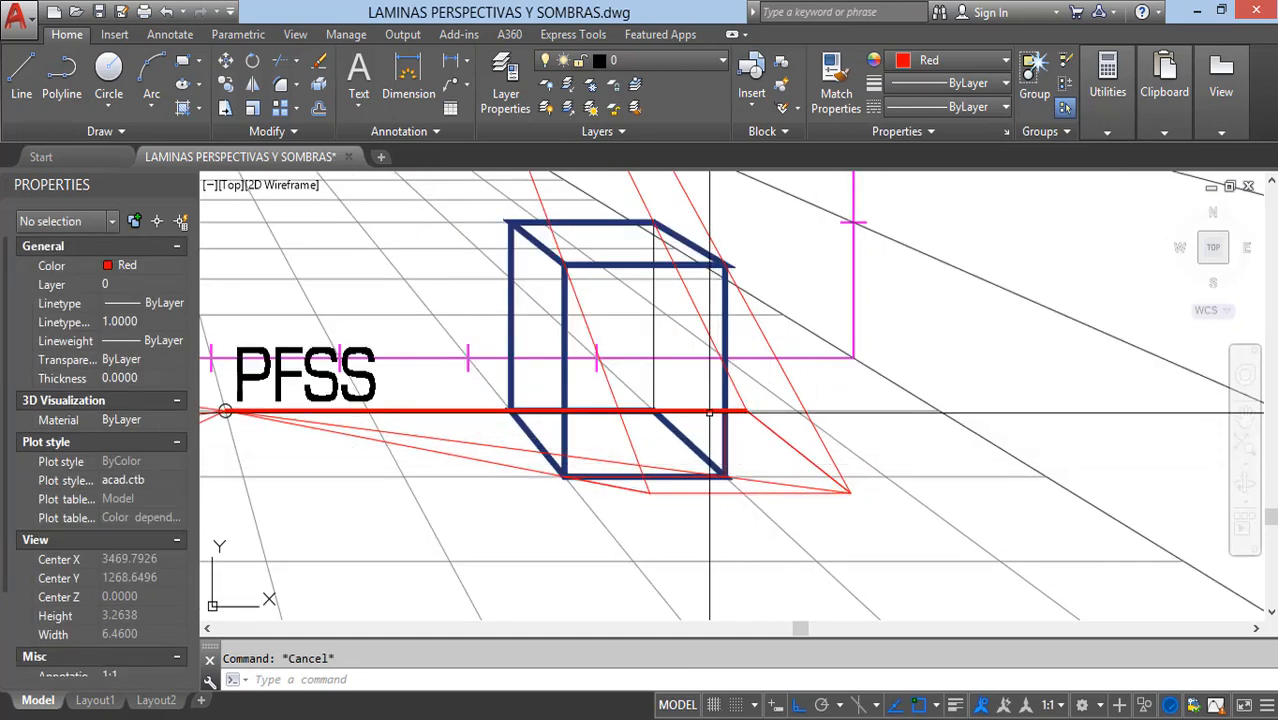
click(710, 412)
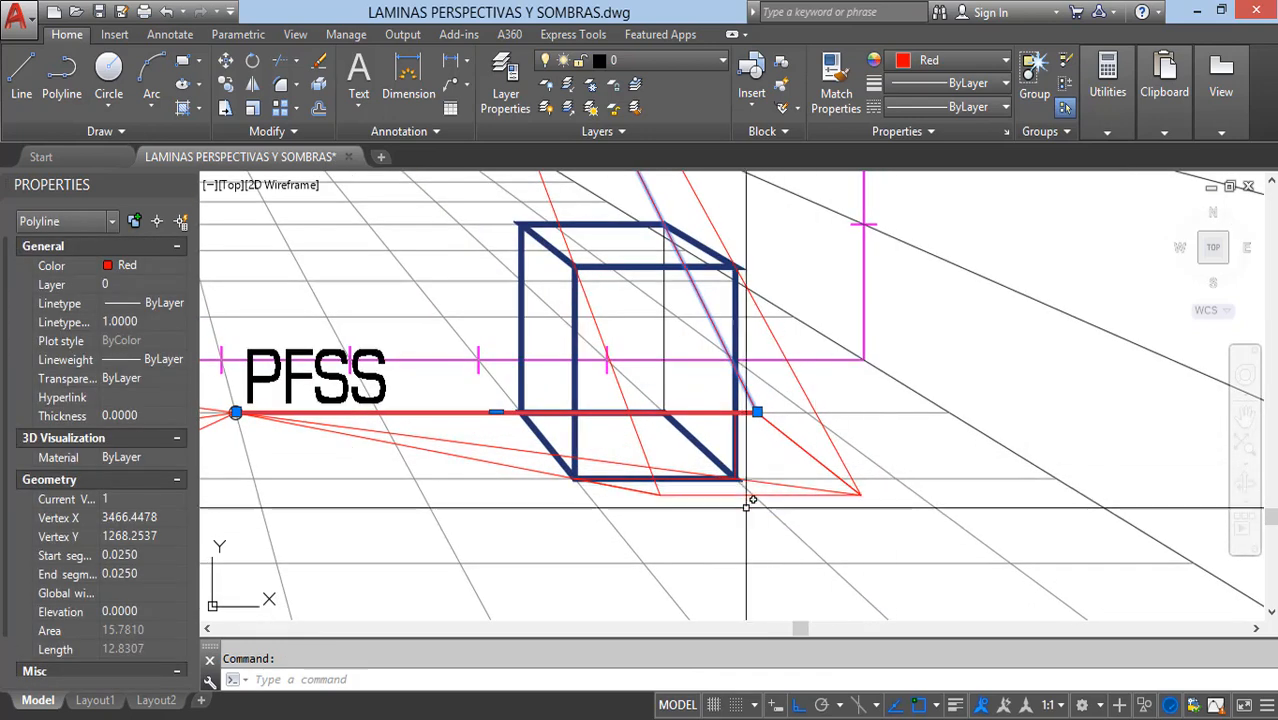
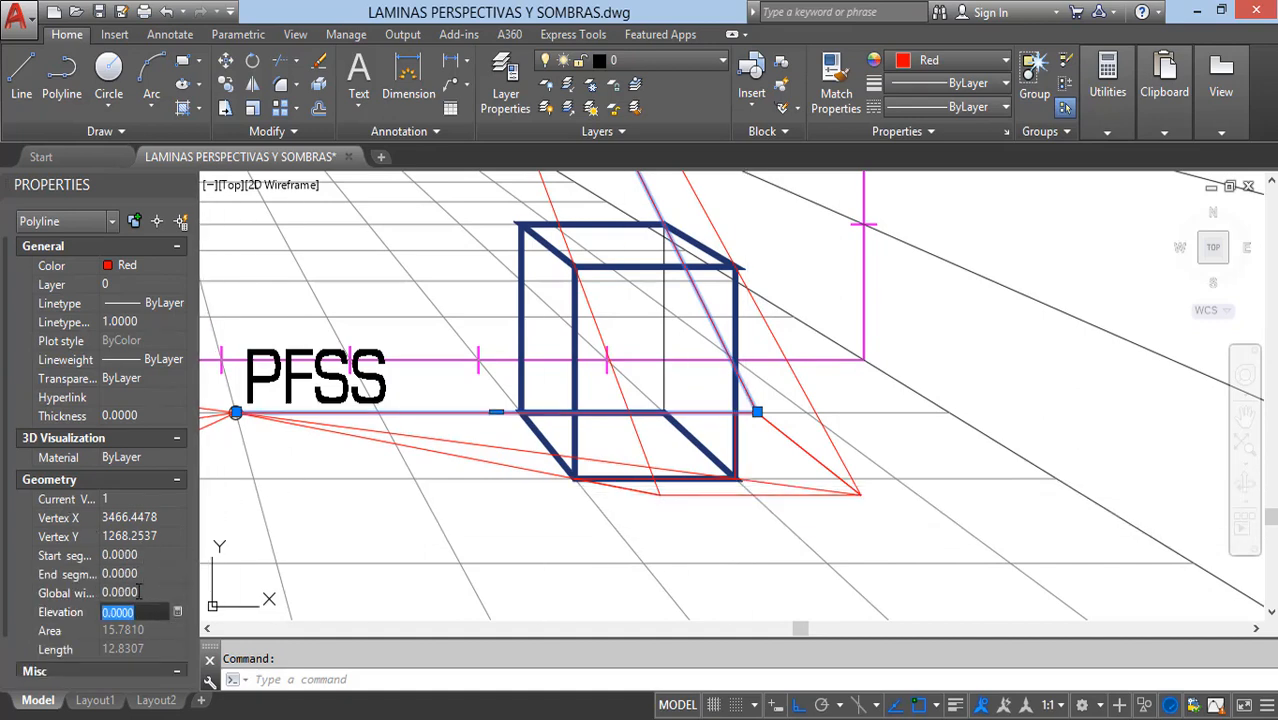
Step: Draw a rectangle over the blue box's front face, from its upper-left corner to its lower-right corner
key(Escape)
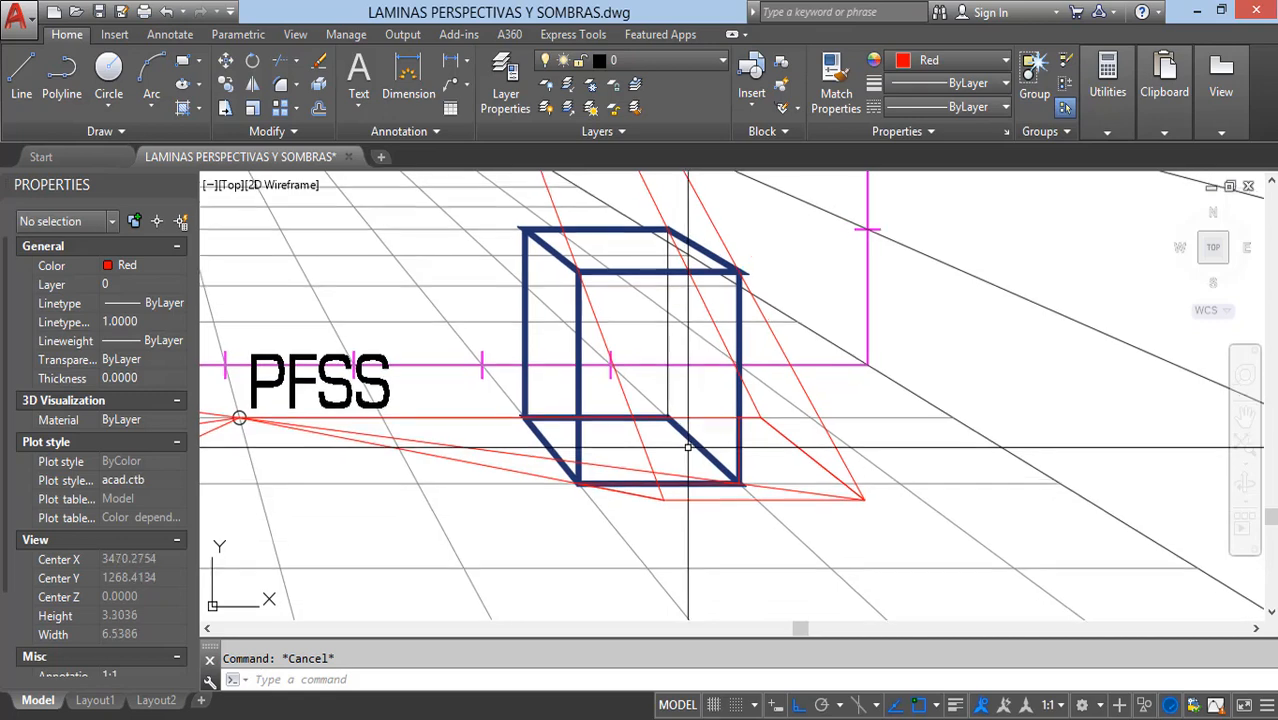
text(rec)
key(Return)
click(577, 270)
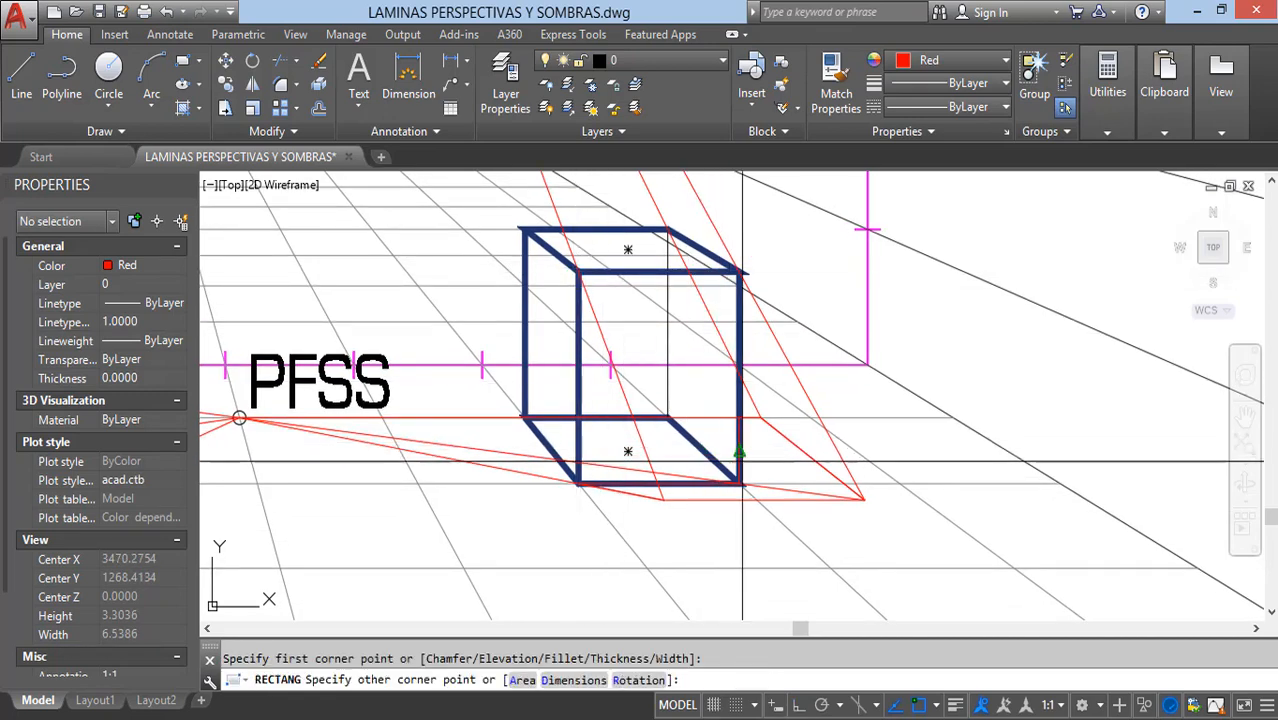
click(740, 484)
key(Escape)
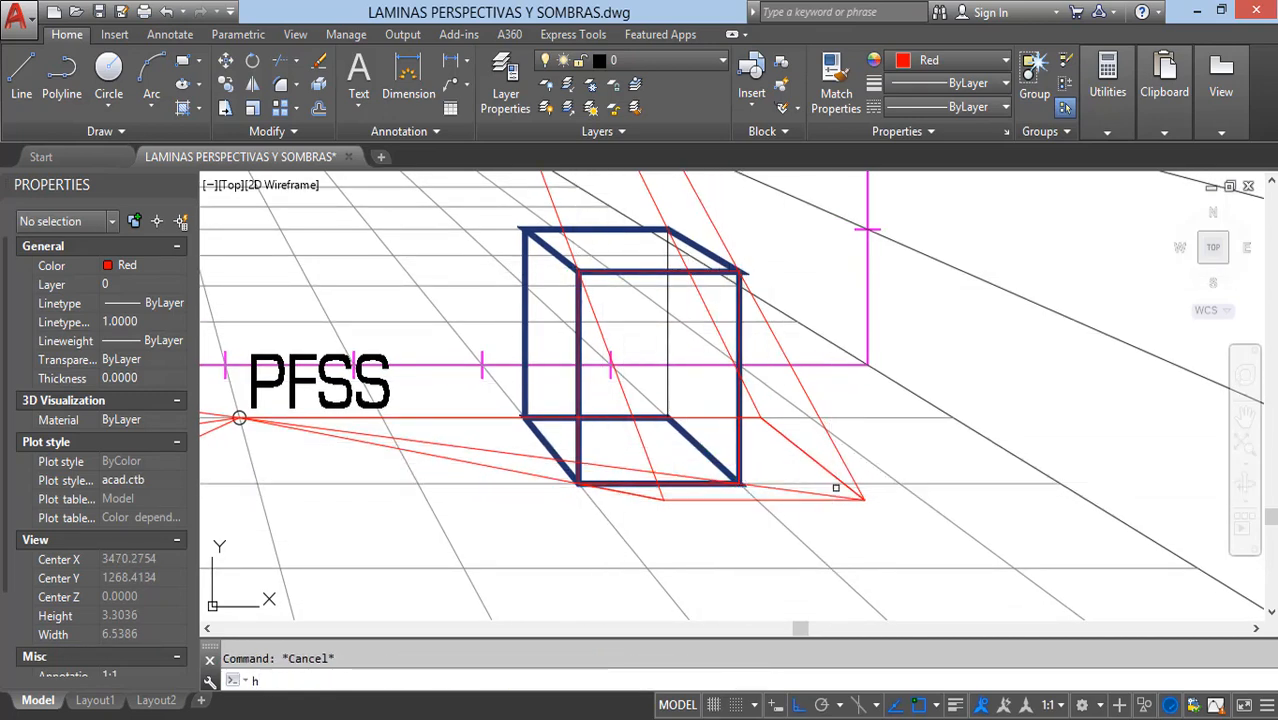
Step: Hatch the blue box's front-face rectangle and its floor shadow outline with the ANGLE pattern at scale 0.1000
key(Return)
click(740, 435)
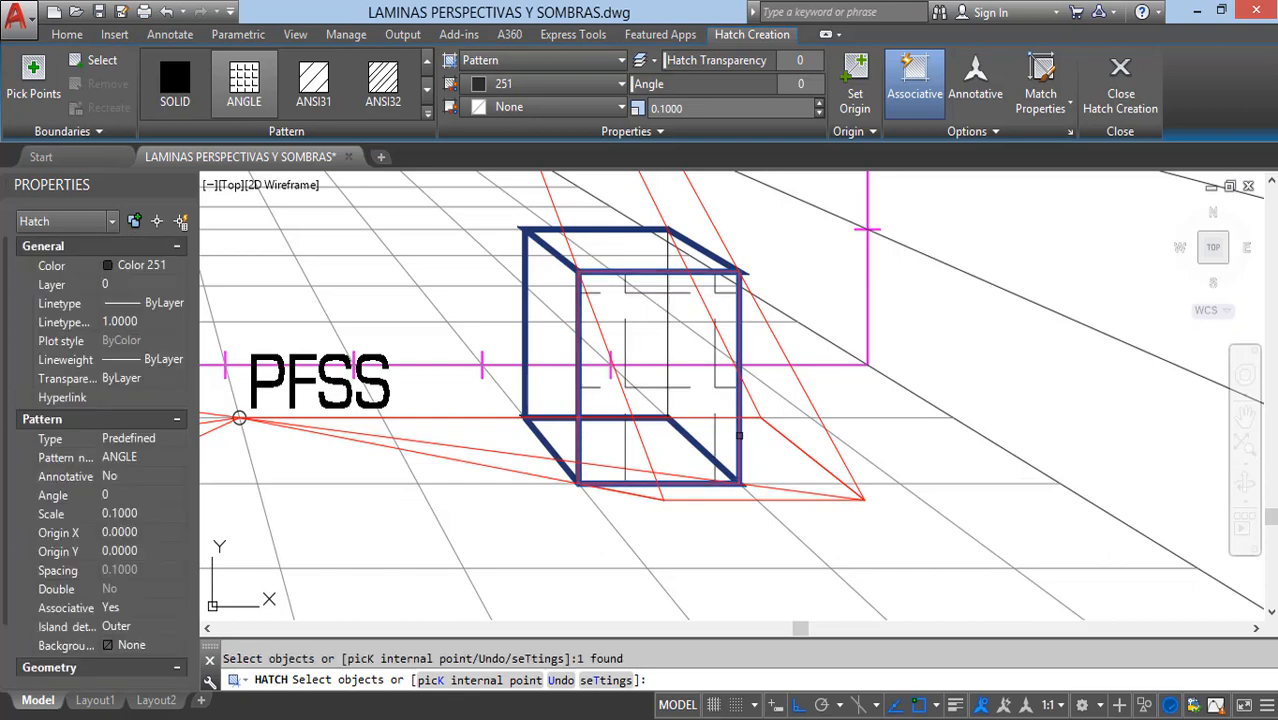
key(Return)
key(Return)
click(818, 454)
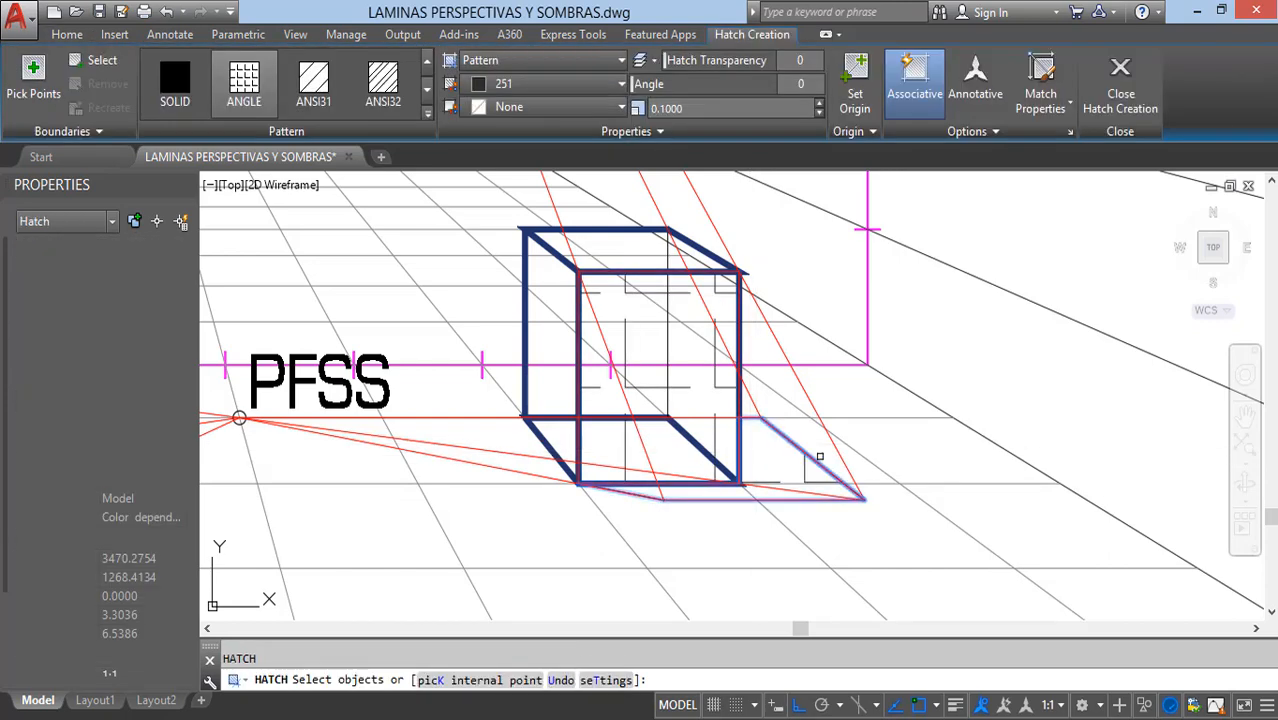
key(Return)
Step: Match the blue box's front-face hatch to the orange box's front-face hatch, with pattern ANSI31, color 8 and scale 0.0150
scroll(902, 472, down, 4)
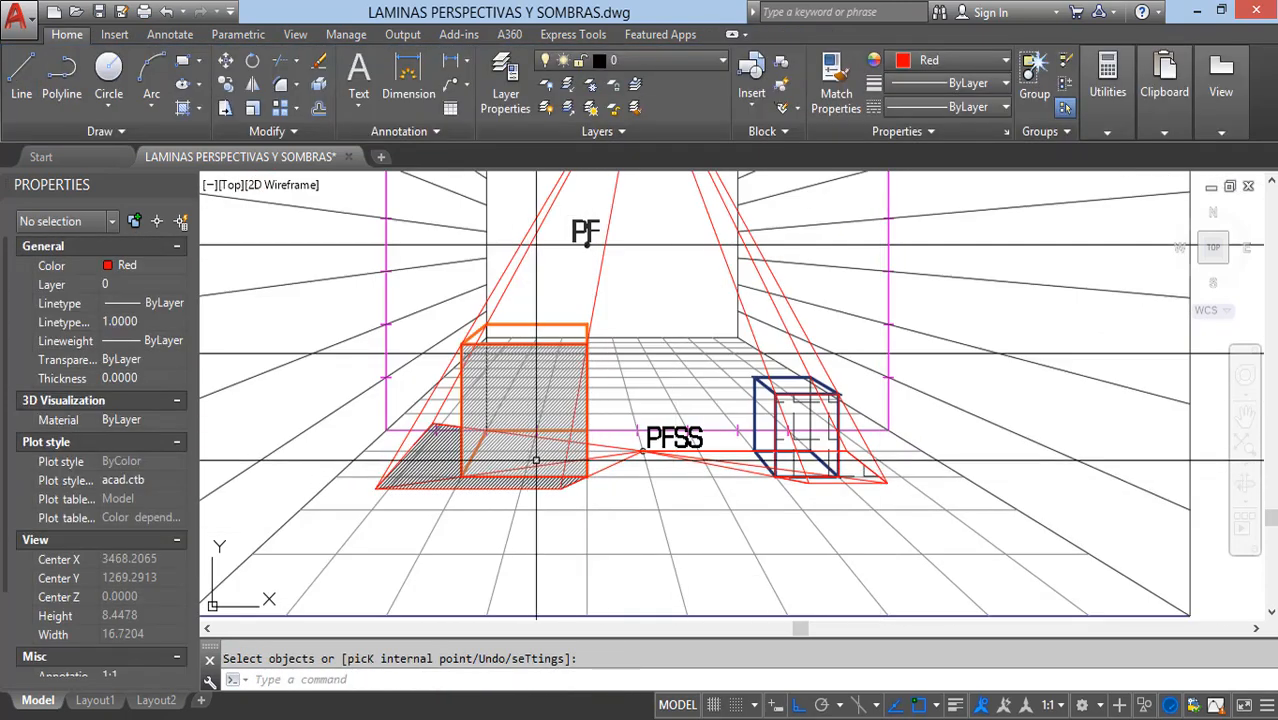
click(516, 443)
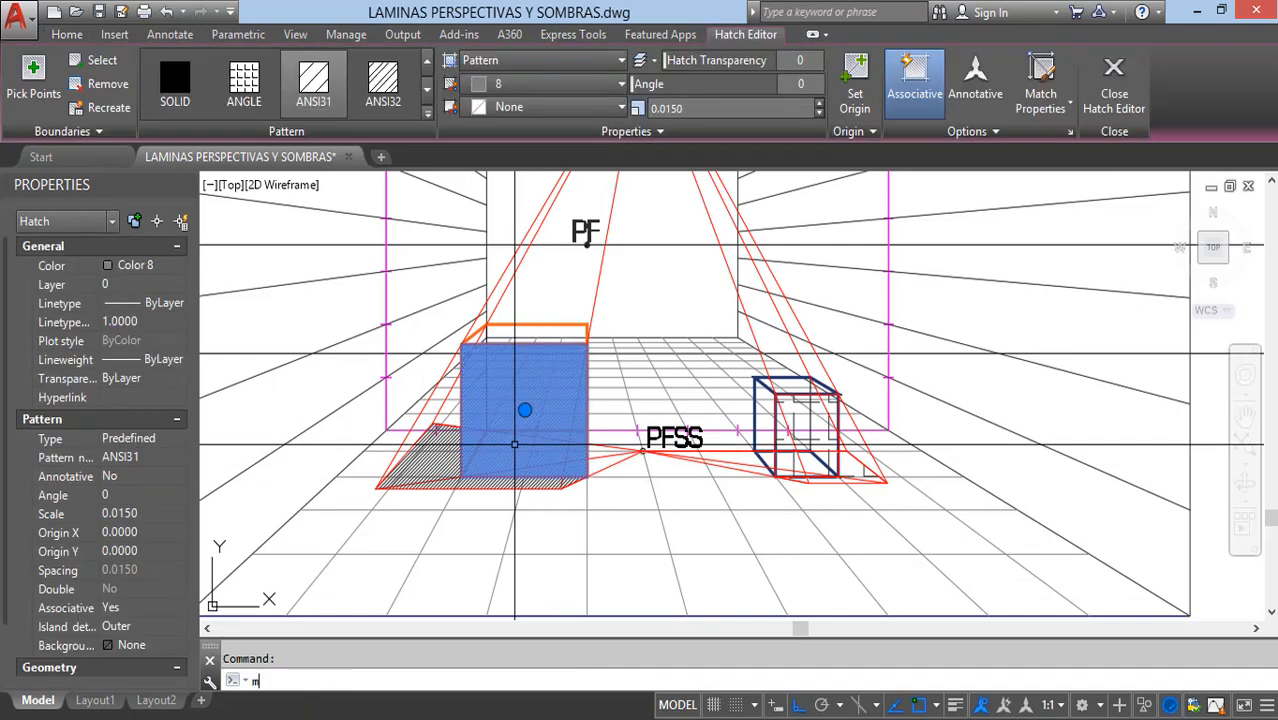
text(ma)
key(Return)
scroll(800, 470, up, 4)
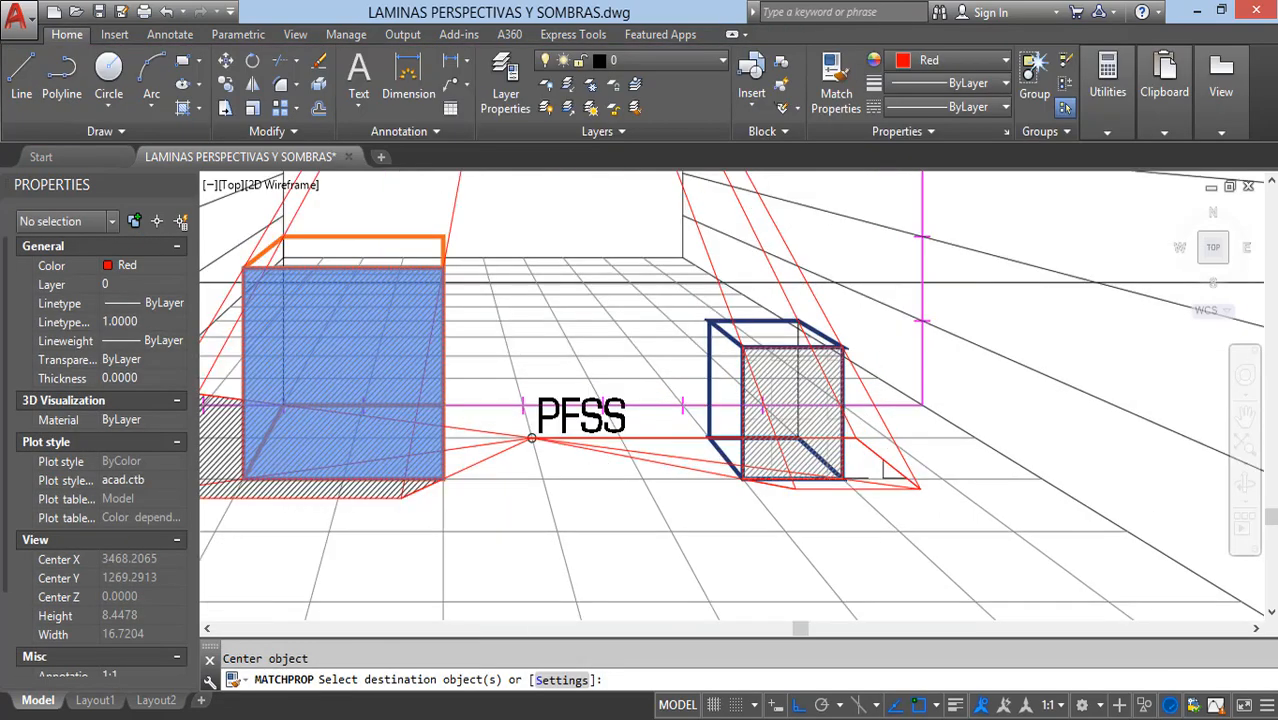
click(825, 421)
Step: Match the blue box's floor-shadow hatch properties to the orange box's floor-shadow hatch
scroll(890, 466, down, 4)
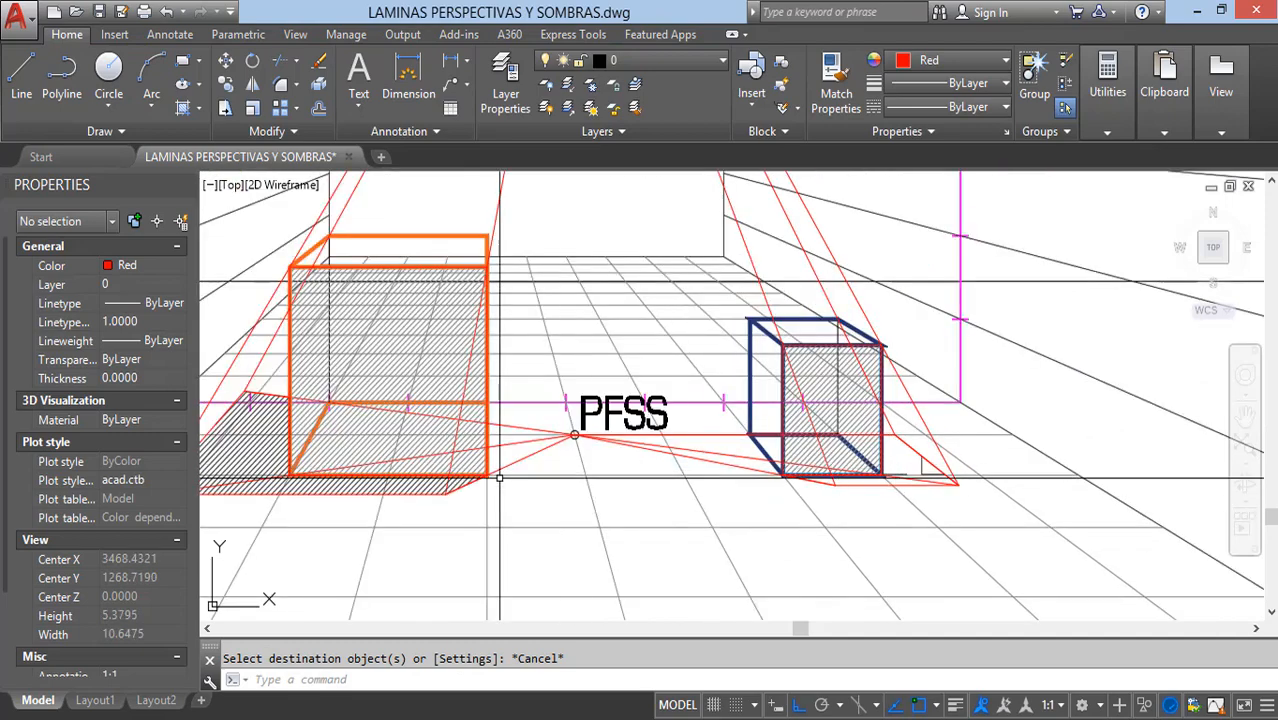
click(254, 455)
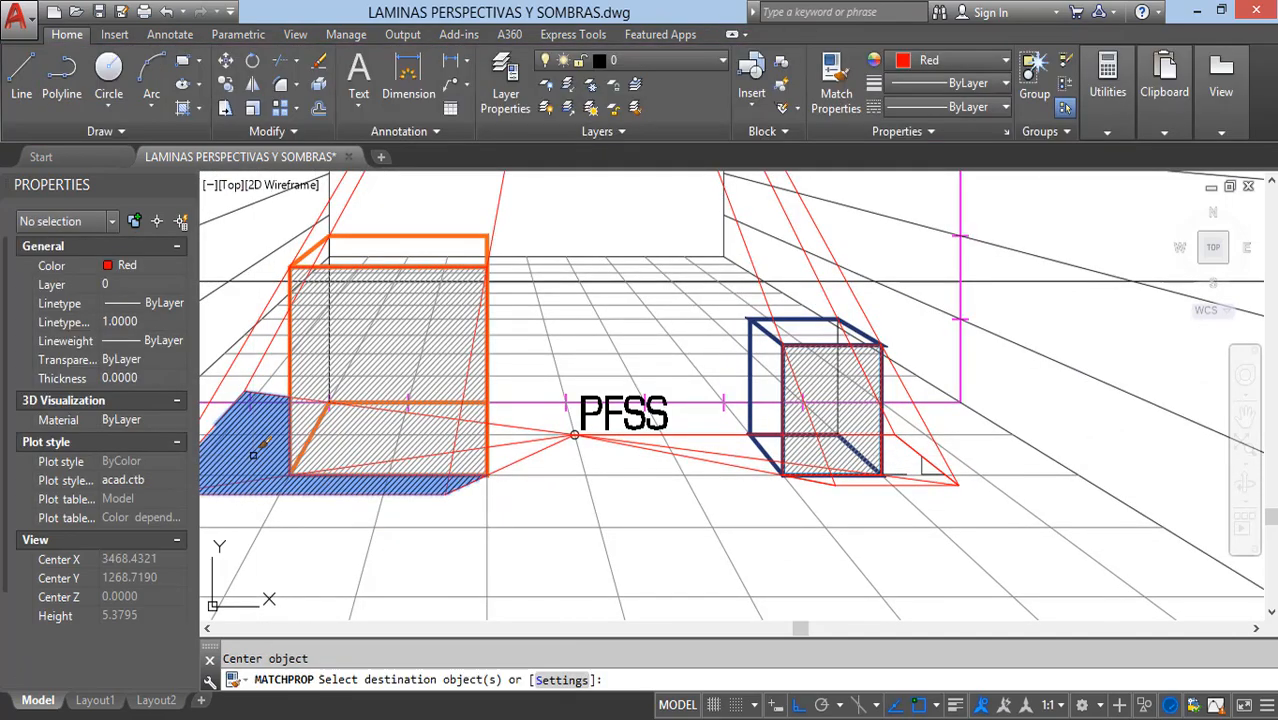
scroll(950, 470, up, 2)
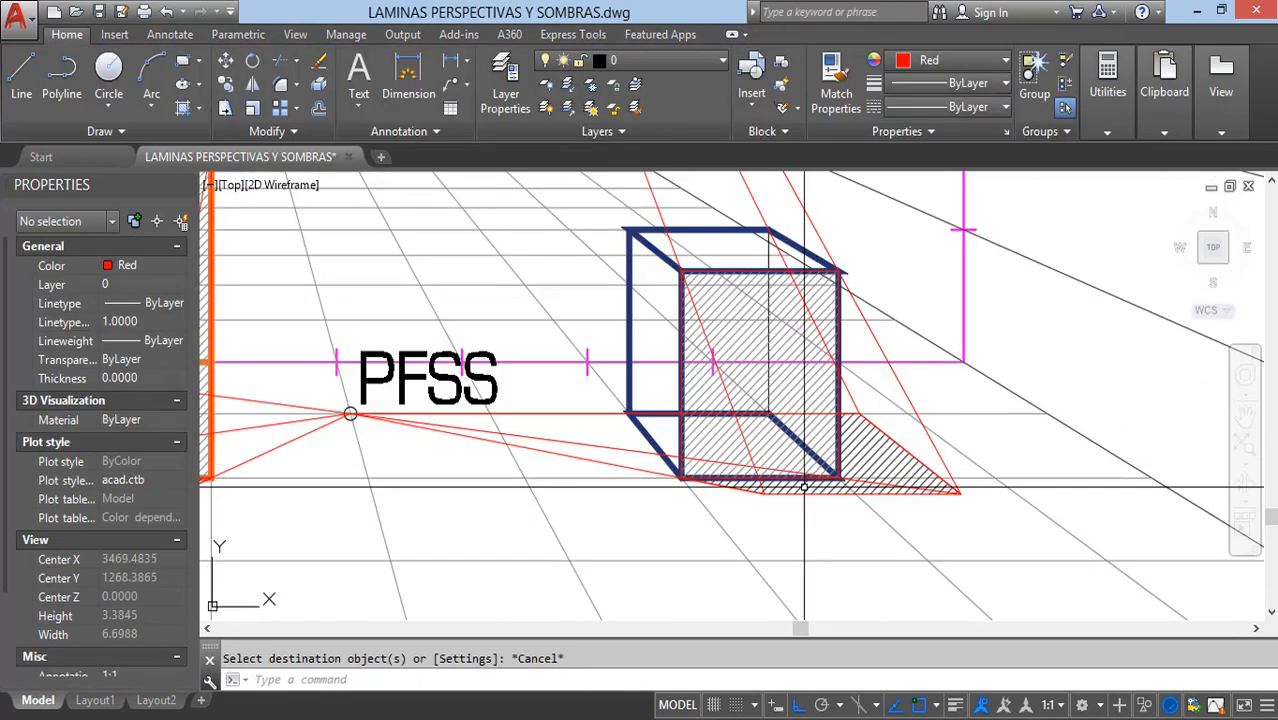
Step: Examine the whole shaded room and the earlier perspective exercise with three boxes and their cast shadows
scroll(804, 487, down, 4)
middle_drag(684, 498, 716, 532)
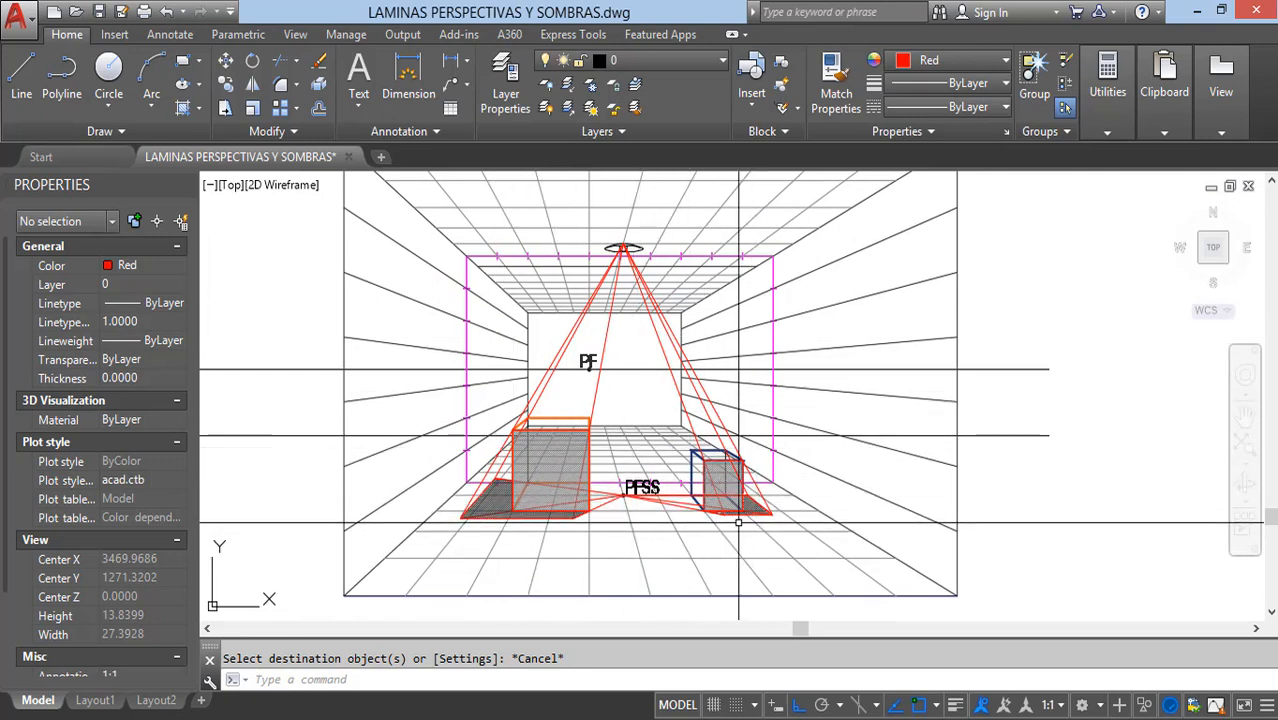
scroll(781, 490, down, 2)
mouse_move(556, 349)
middle_down()
mouse_move(690, 448)
mouse_move(850, 514)
middle_up()
middle_drag(496, 357, 963, 558)
scroll(508, 358, up, 2)
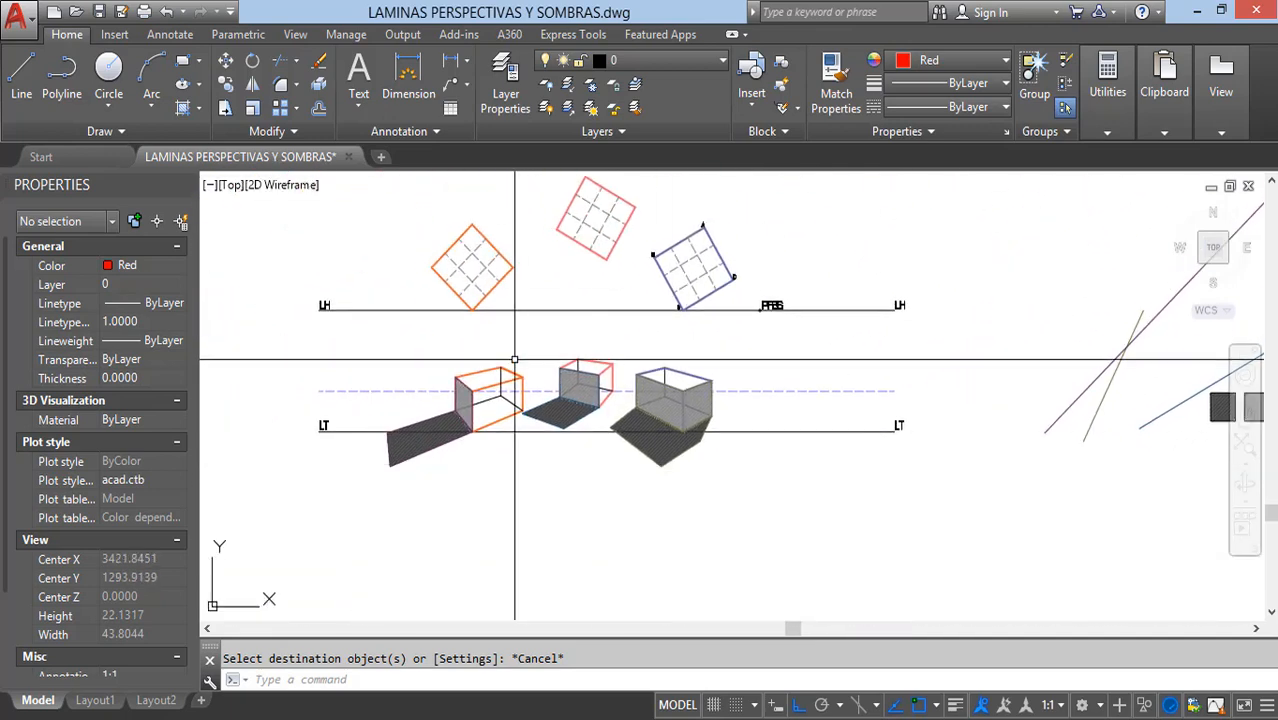
middle_drag(614, 428, 606, 492)
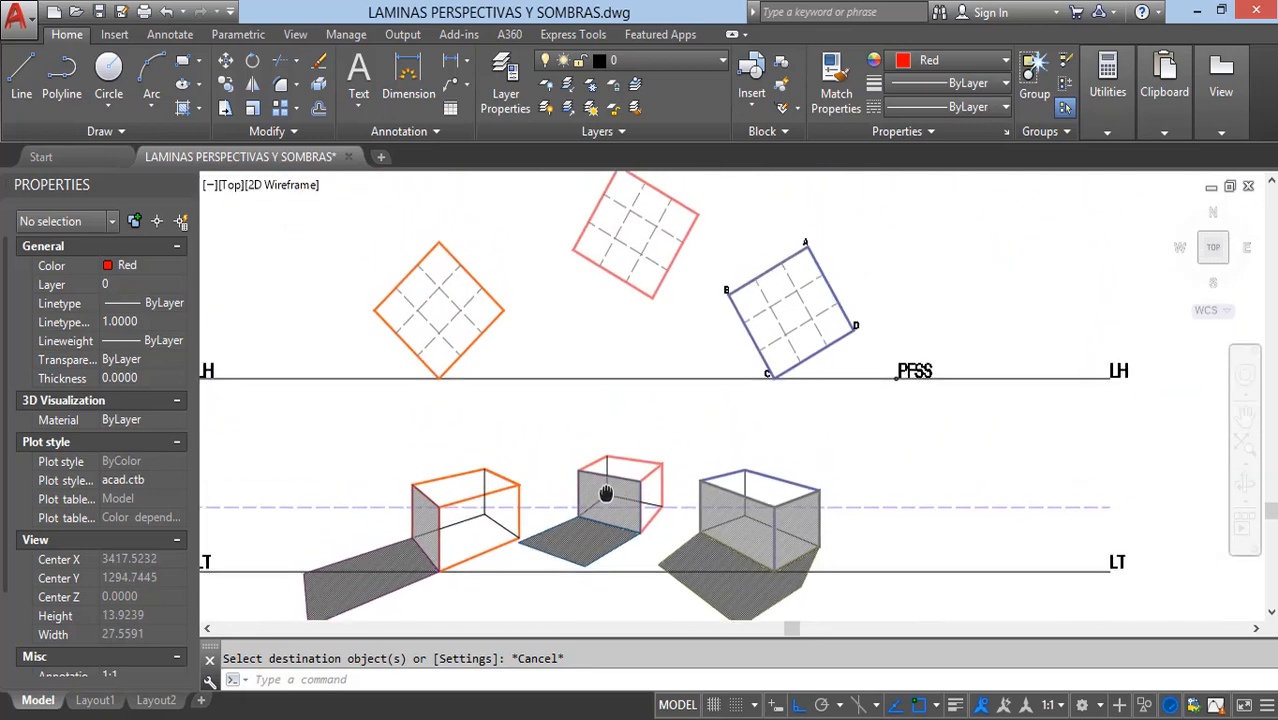
scroll(613, 461, down, 2)
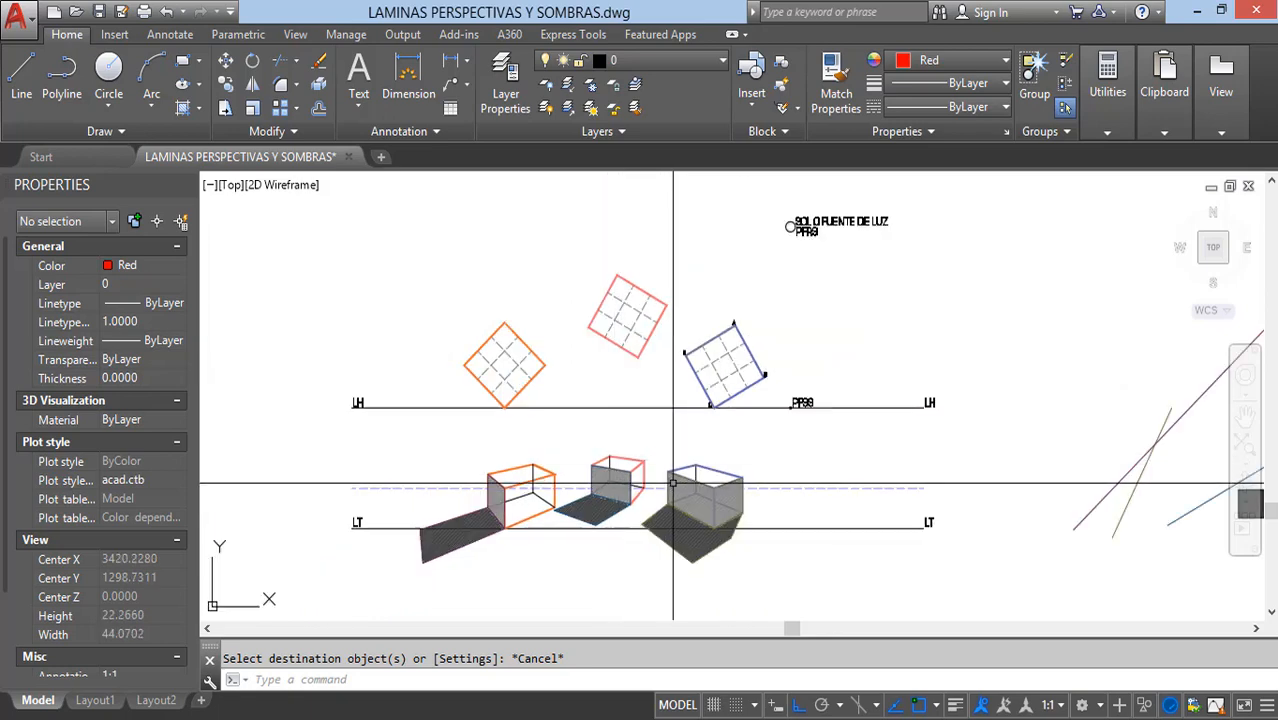
middle_drag(935, 568, 539, 402)
middle_drag(902, 550, 548, 339)
middle_drag(762, 445, 622, 302)
Step: Erase all the red construction rays running from the ceiling lamp to the shadows of the orange and blue boxes
scroll(751, 395, up, 4)
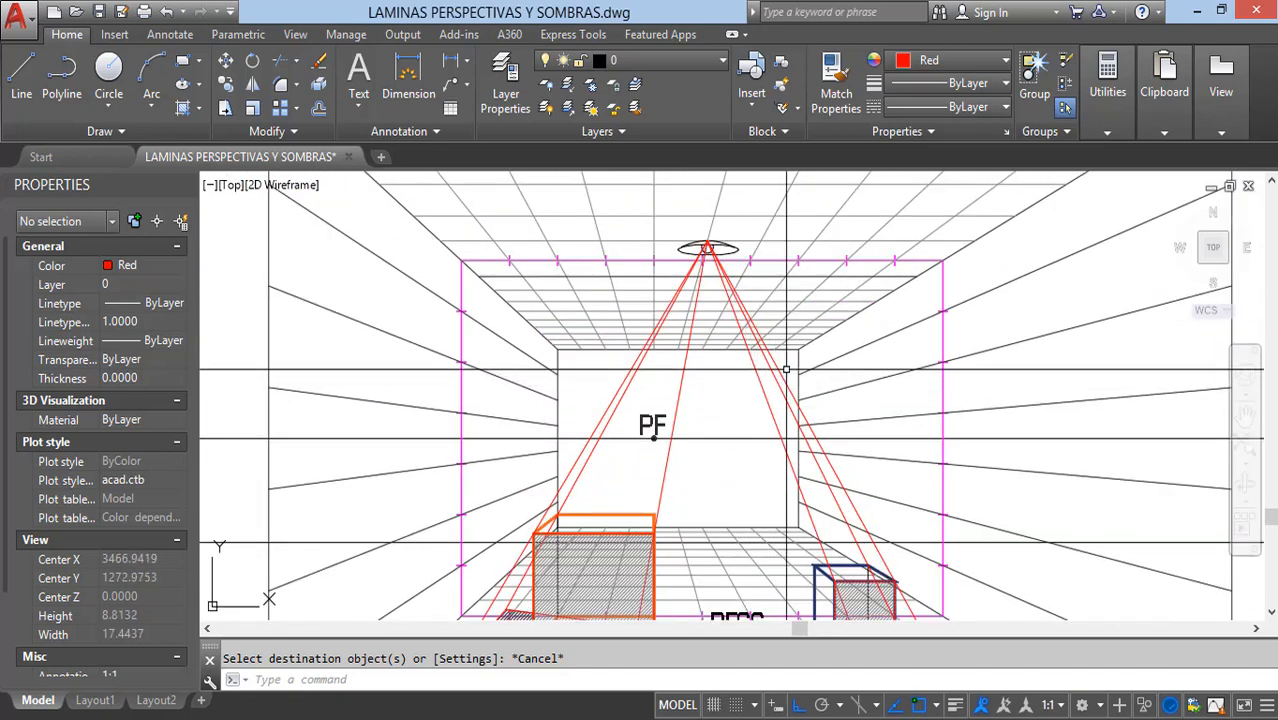
click(620, 373)
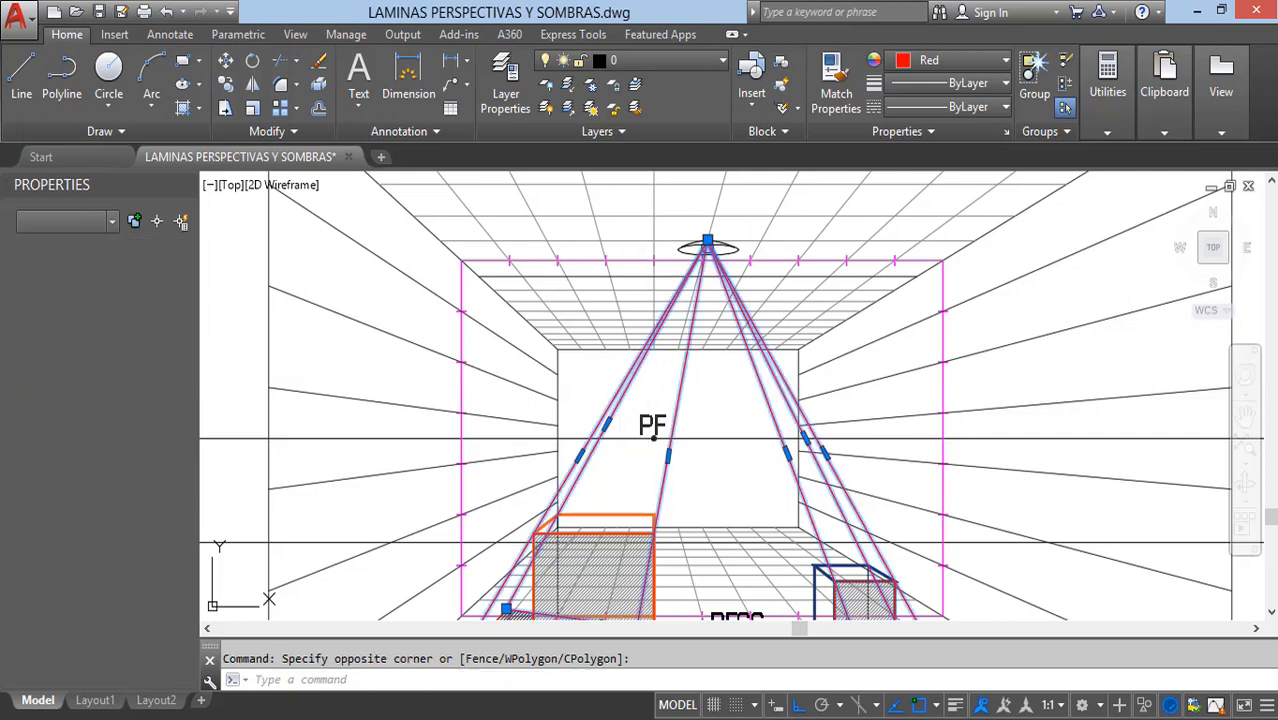
key(Delete)
scroll(687, 305, down, 3)
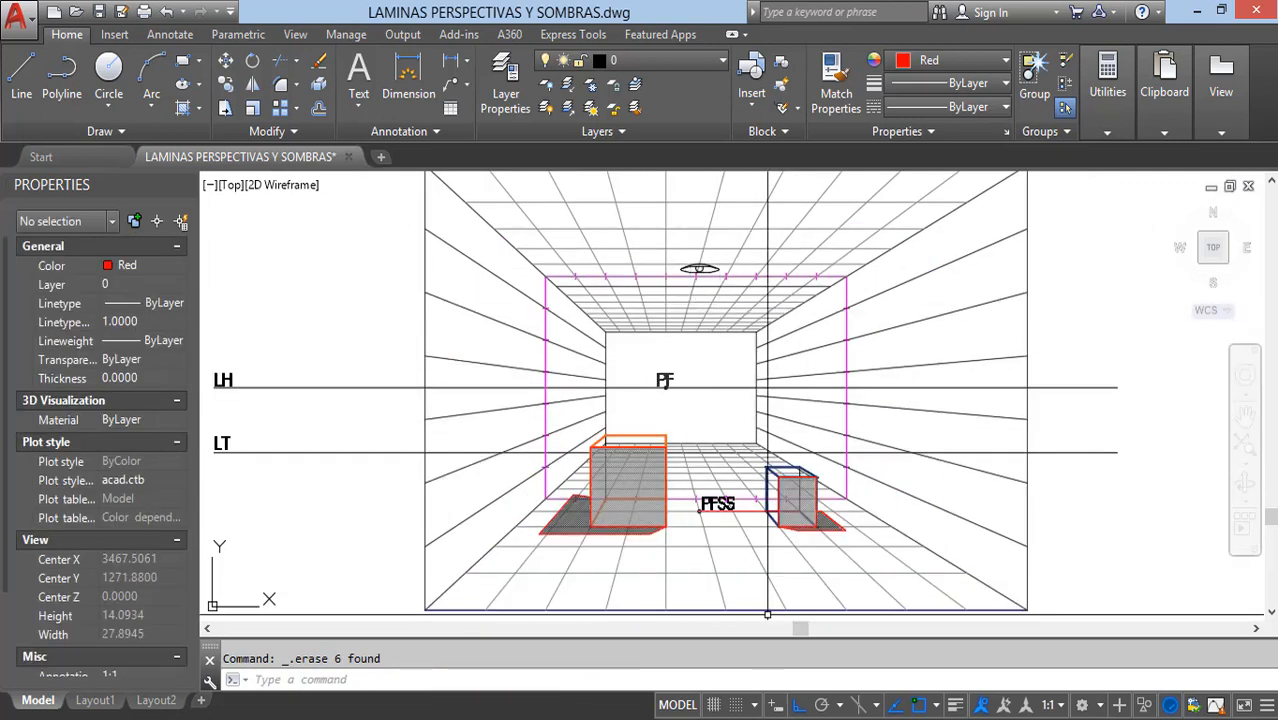
click(767, 718)
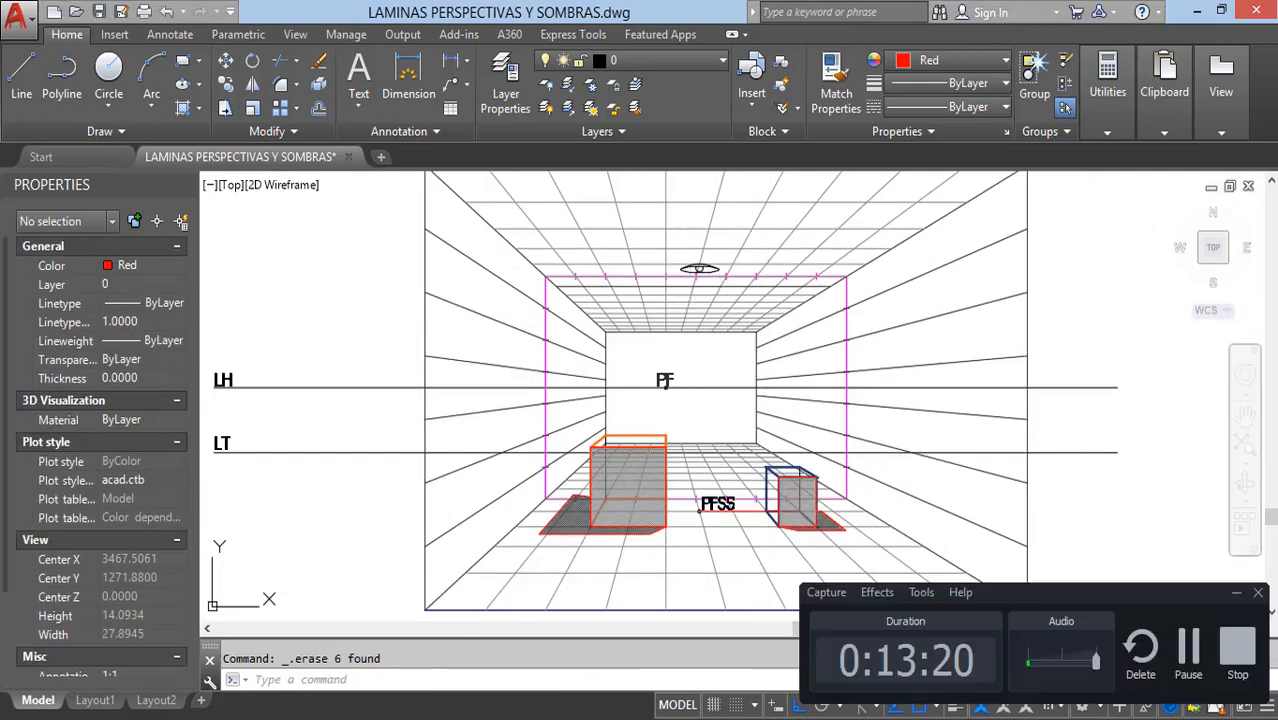
click(1237, 594)
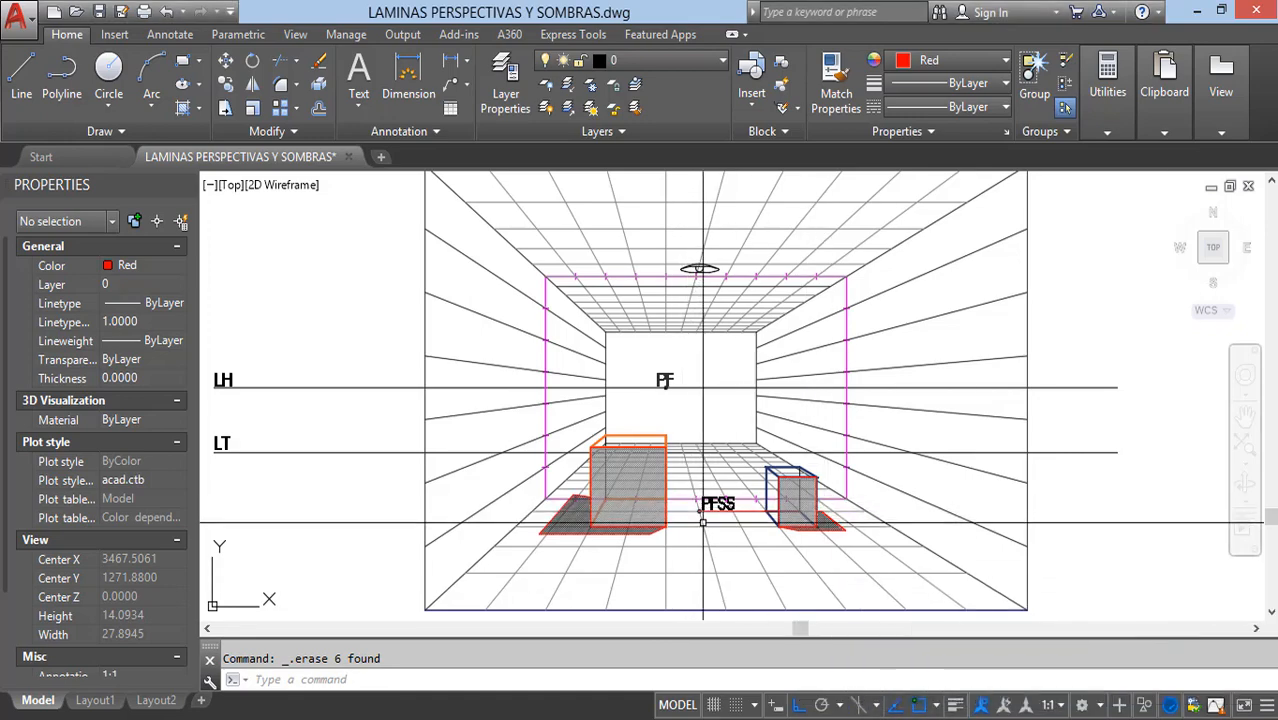
Step: Examine the hatched front faces and floor shadows of both boxes, close up and within the whole room perspective
scroll(606, 517, up, 4)
scroll(722, 521, down, 5)
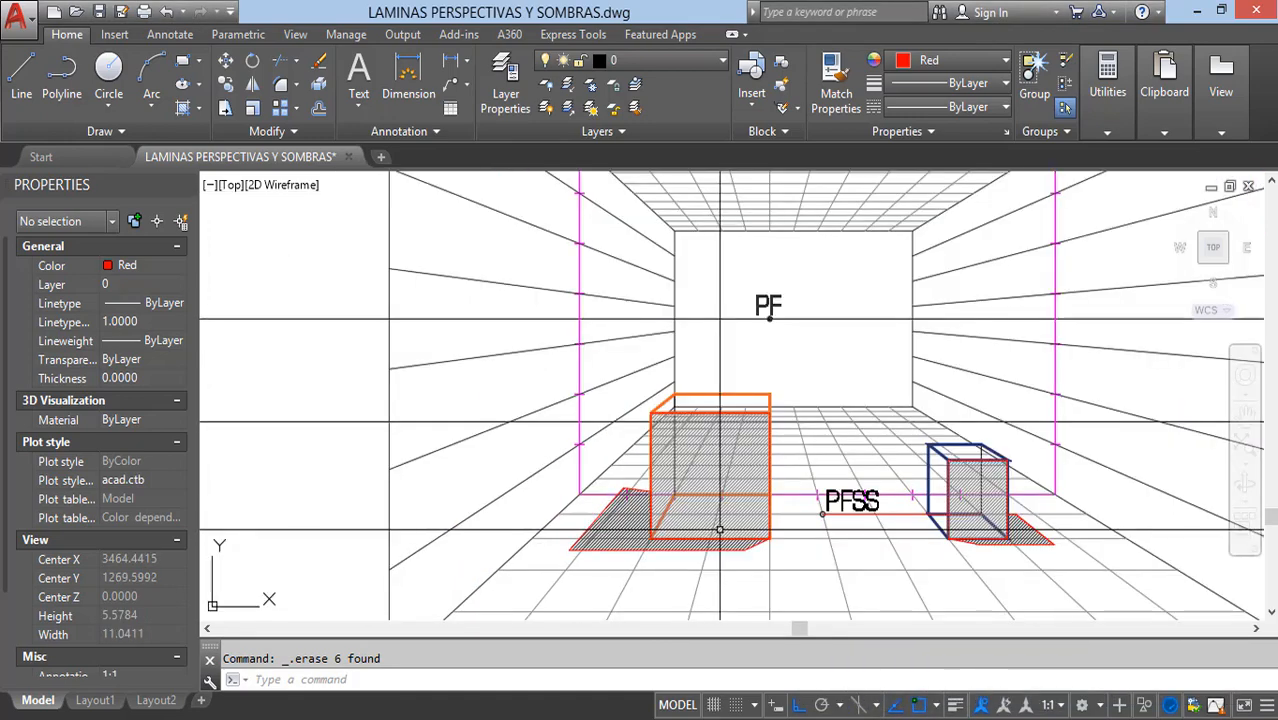
scroll(930, 550, up, 2)
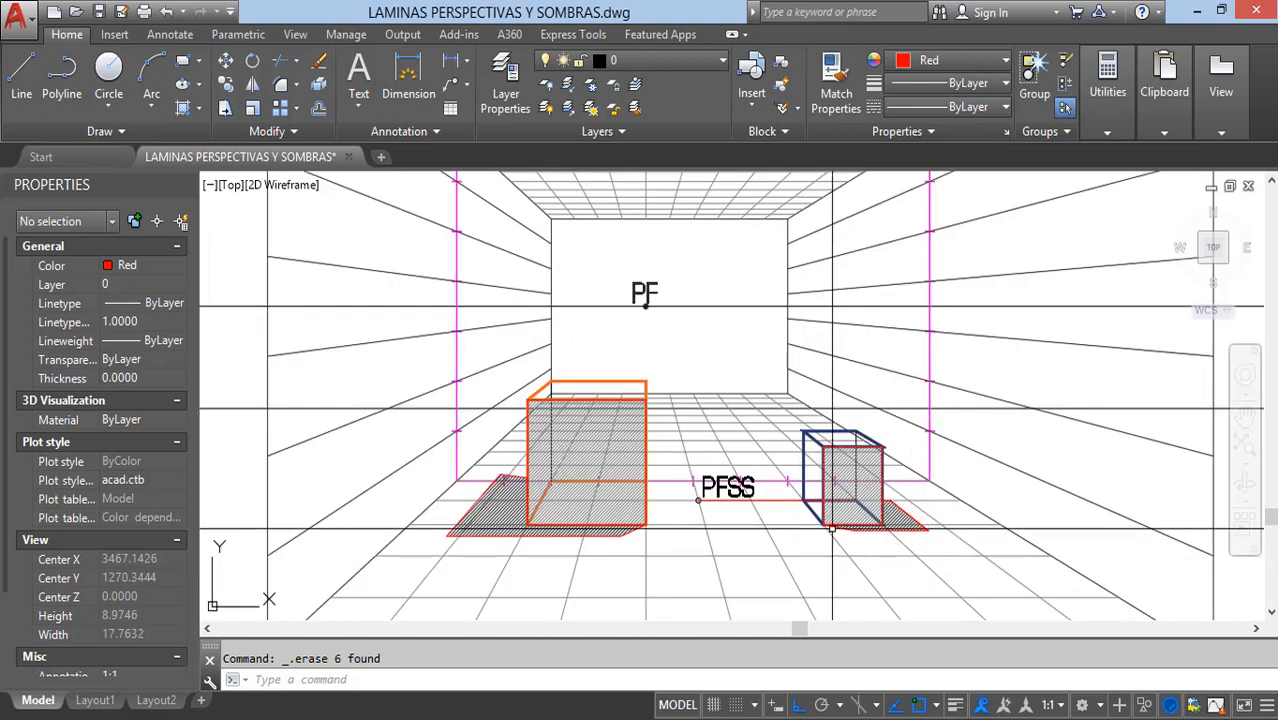
scroll(835, 530, down, 3)
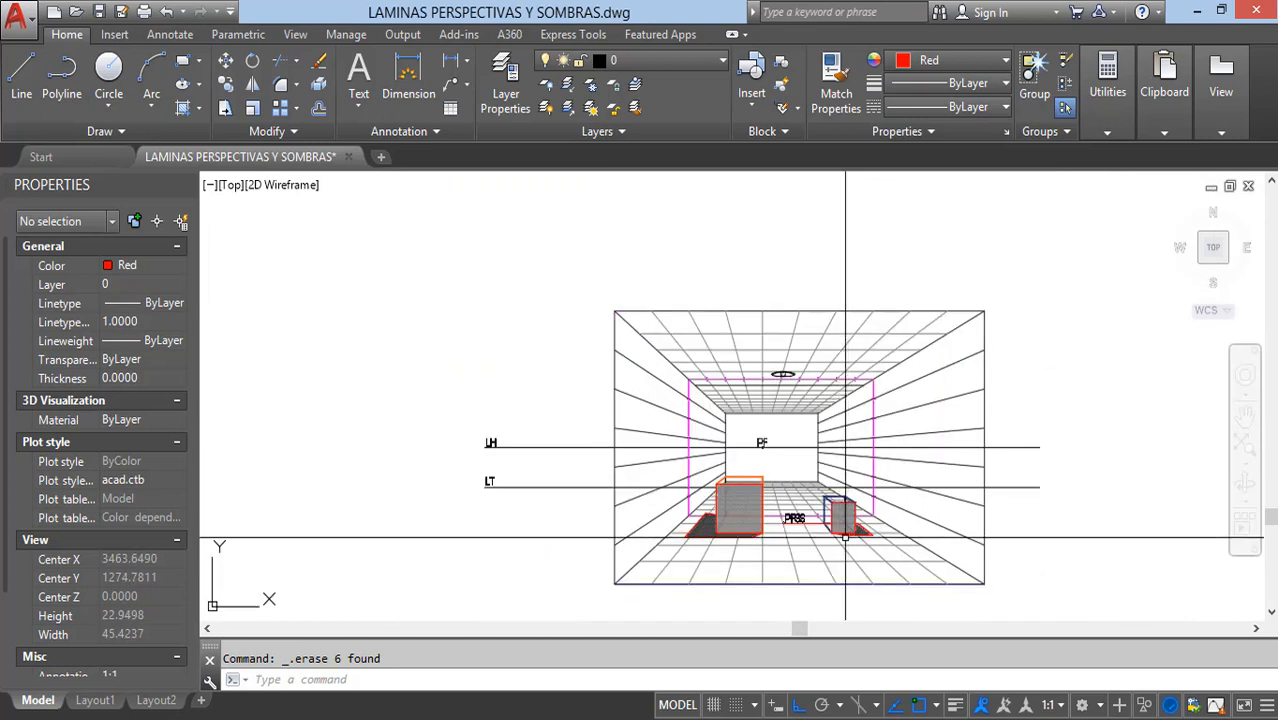
scroll(845, 537, up, 1)
scroll(892, 537, down, 1)
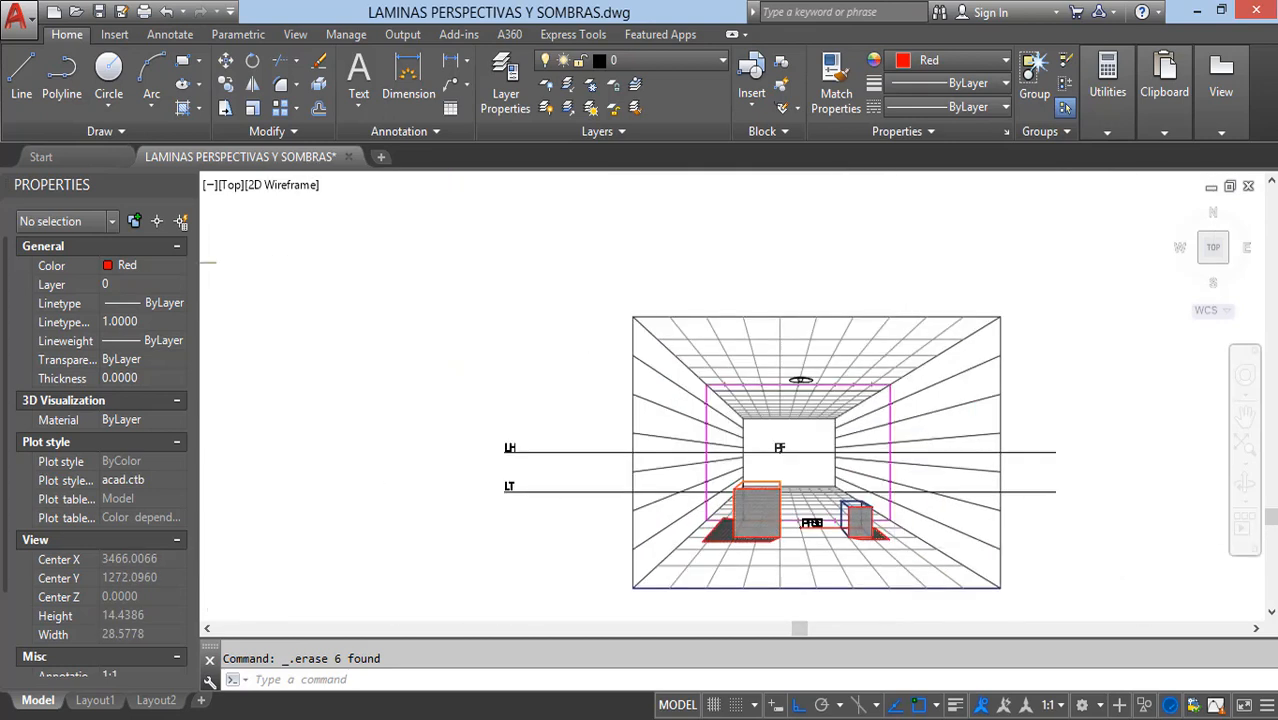
scroll(892, 537, up, 3)
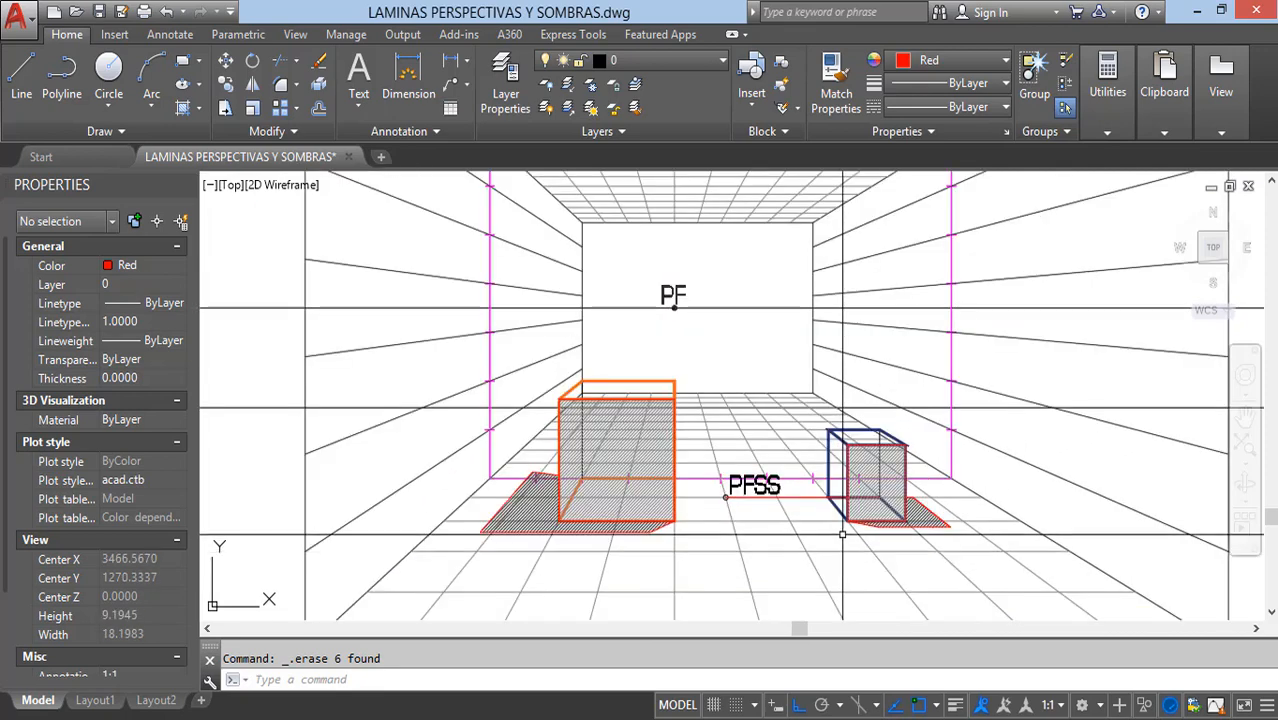
scroll(835, 515, down, 1)
middle_drag(835, 515, 775, 539)
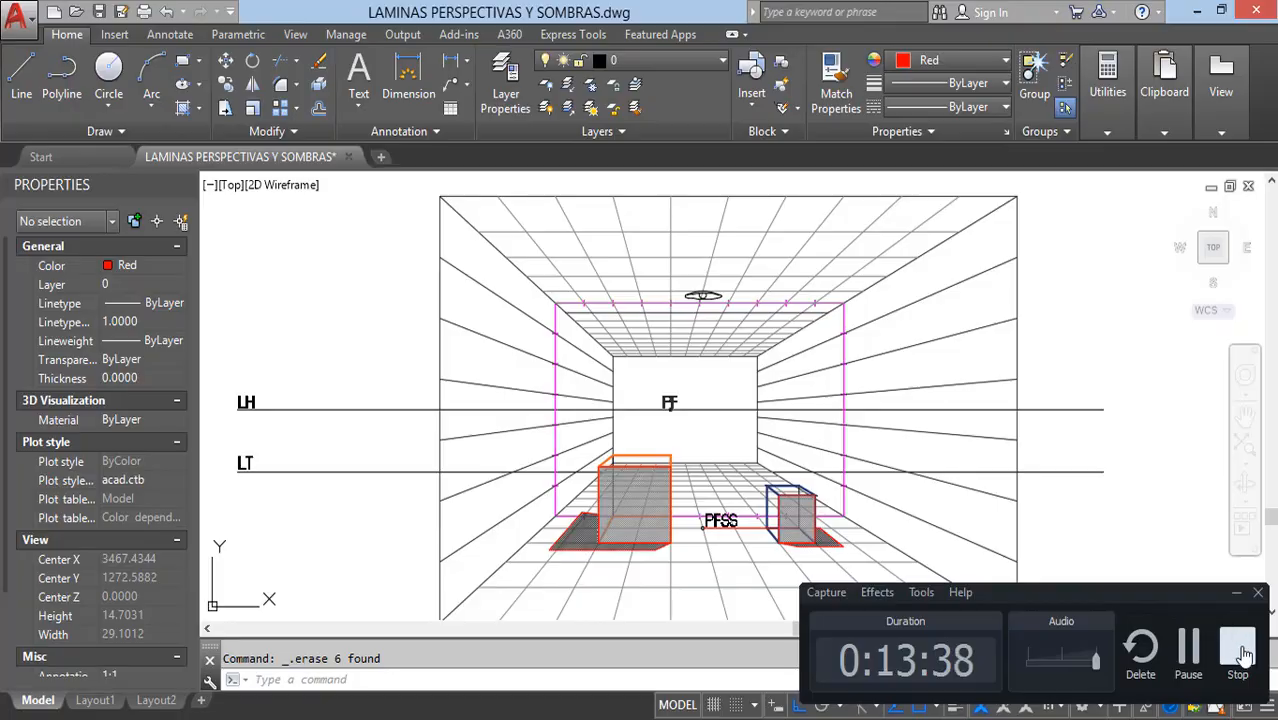
click(1238, 650)
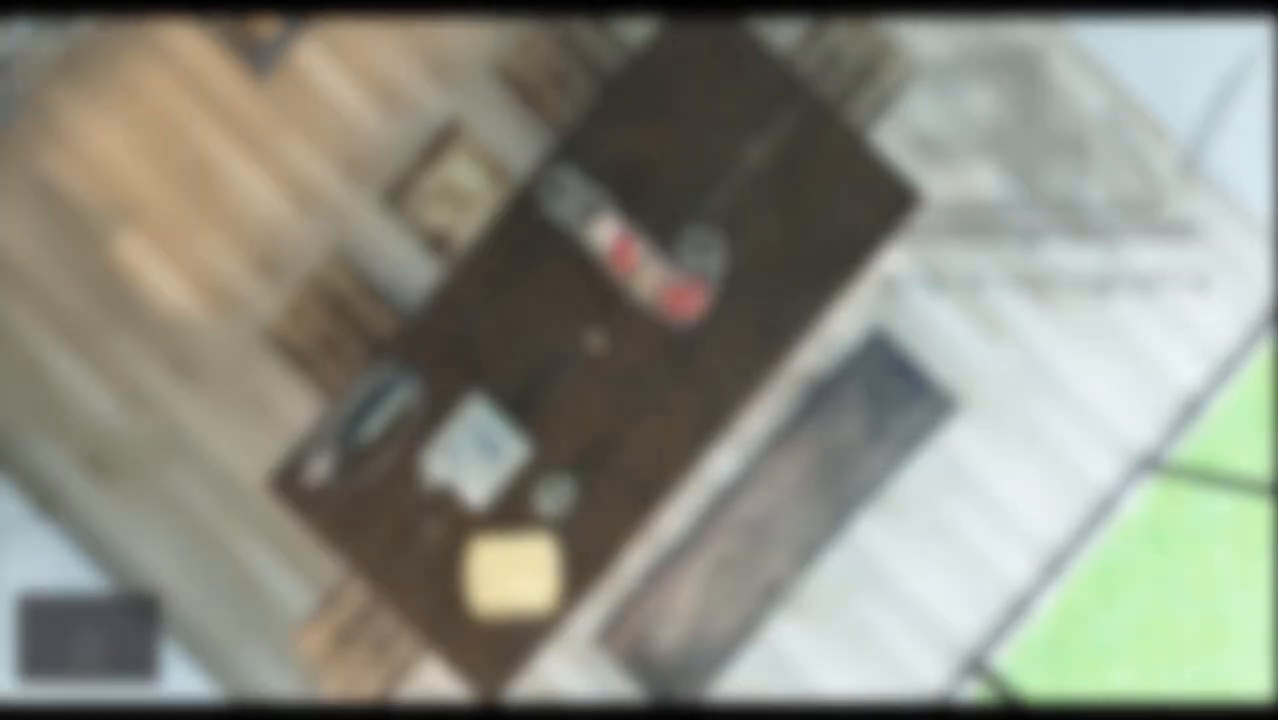